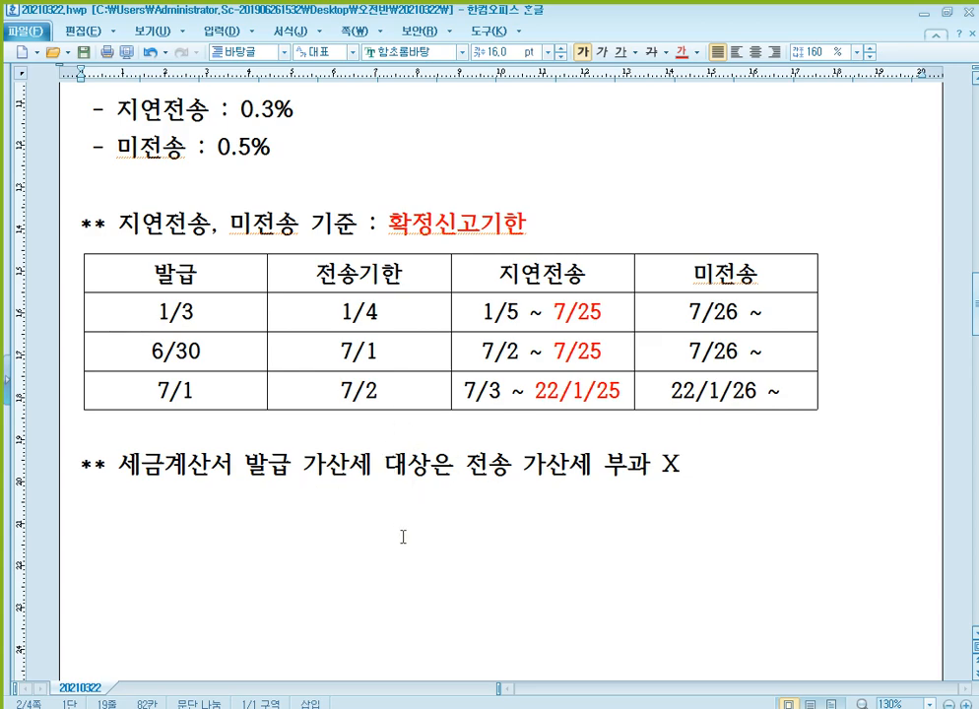
Step: Switch to the 부가가치세신고서 window and examine the 가산세명세 rows for 지연전송, 미전송, 제출불성실 and 지연제출 (65 to 68)
key(alt+Tab)
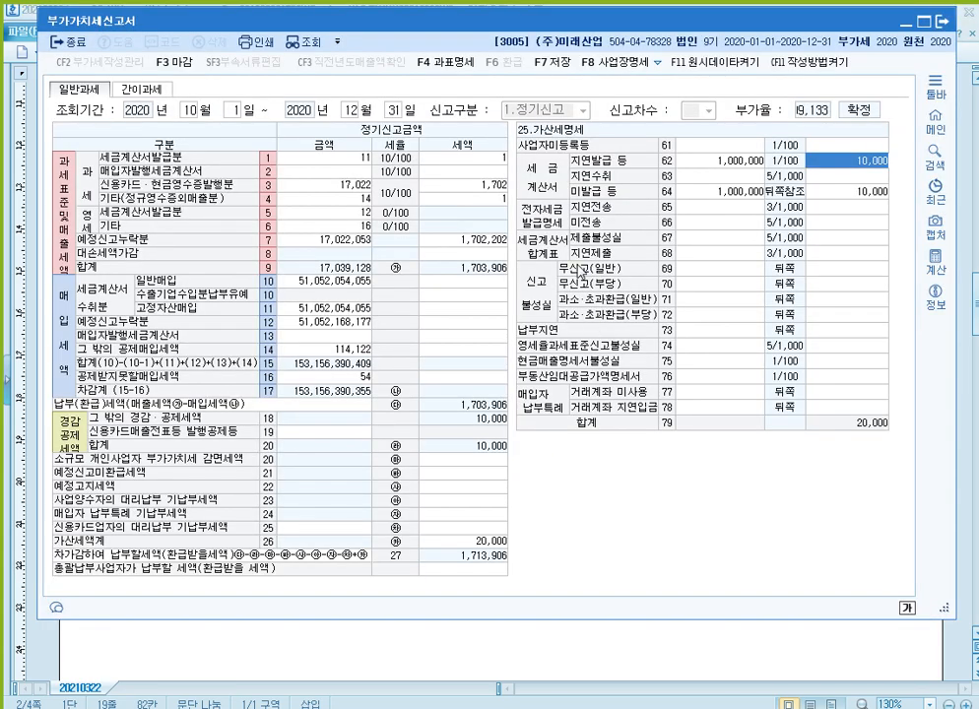
click(733, 239)
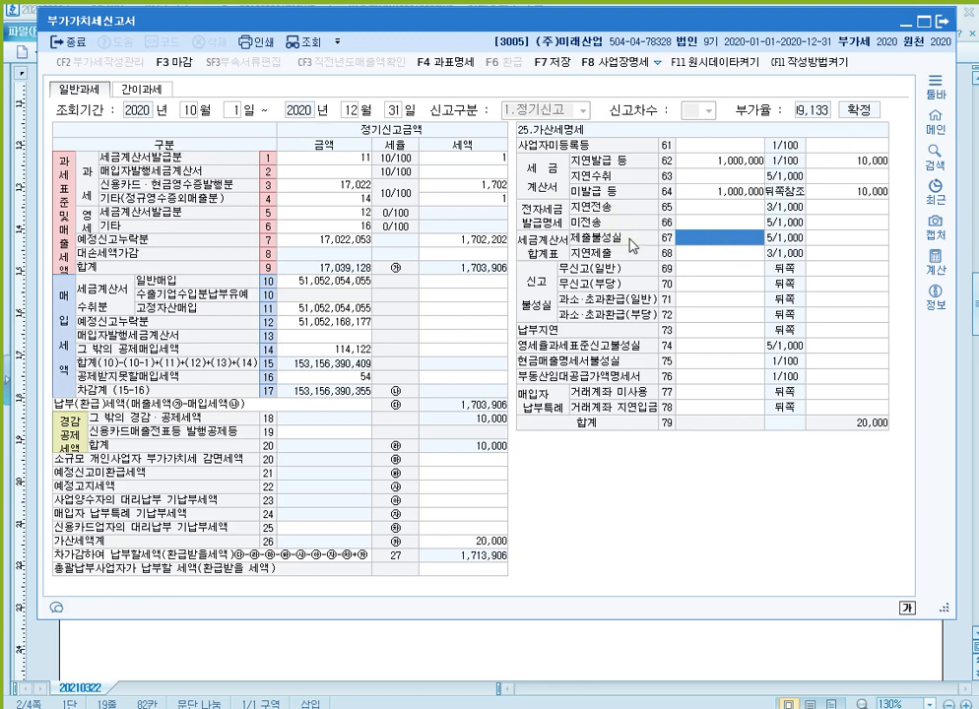
click(711, 253)
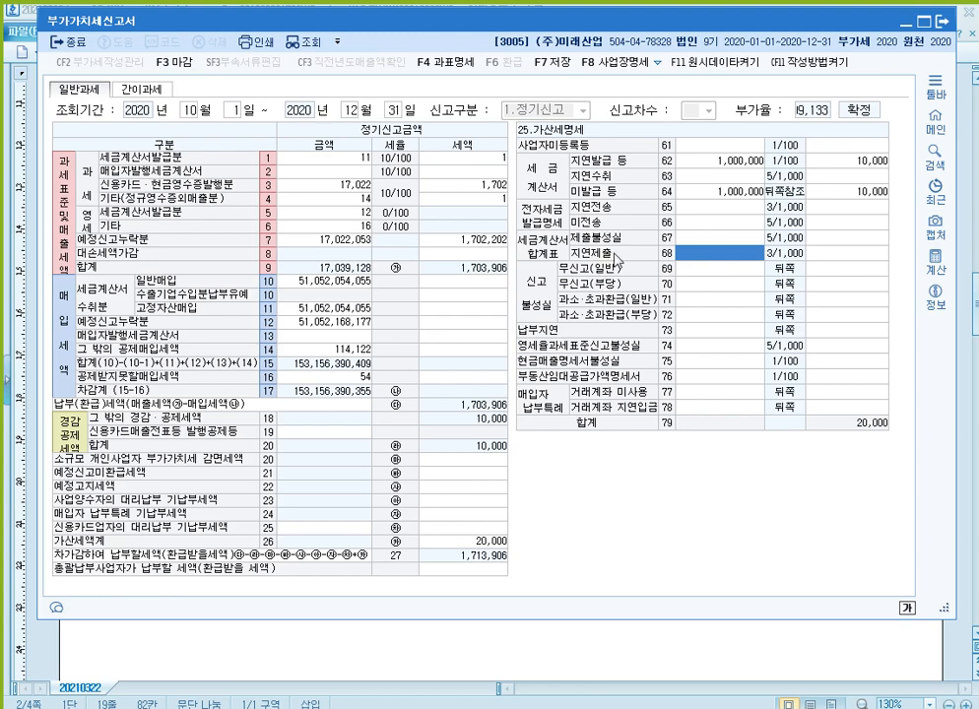
click(741, 239)
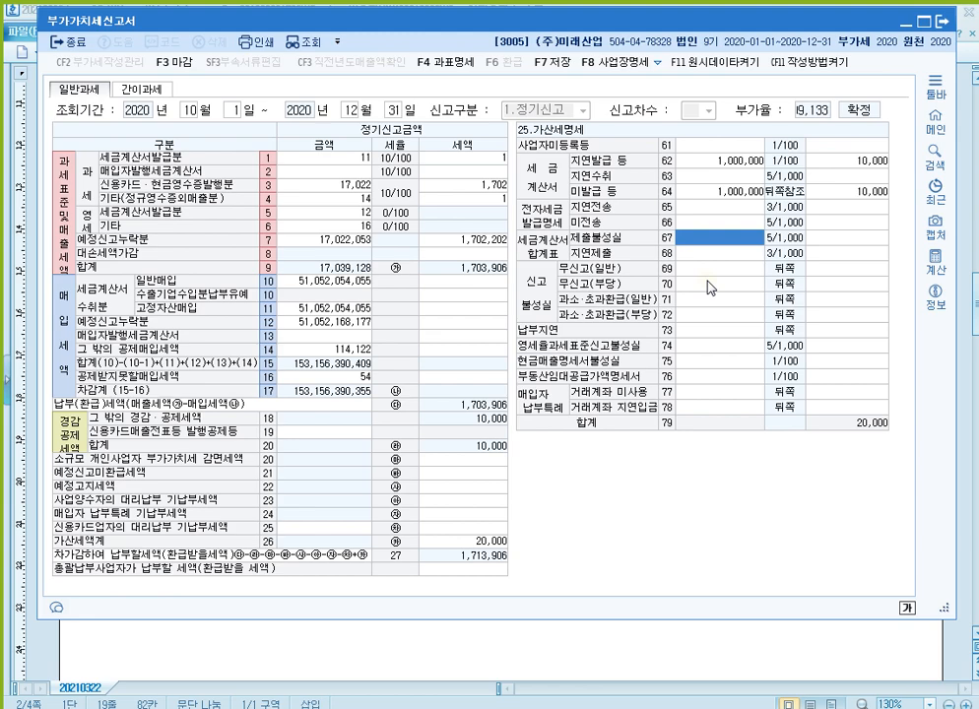
click(730, 224)
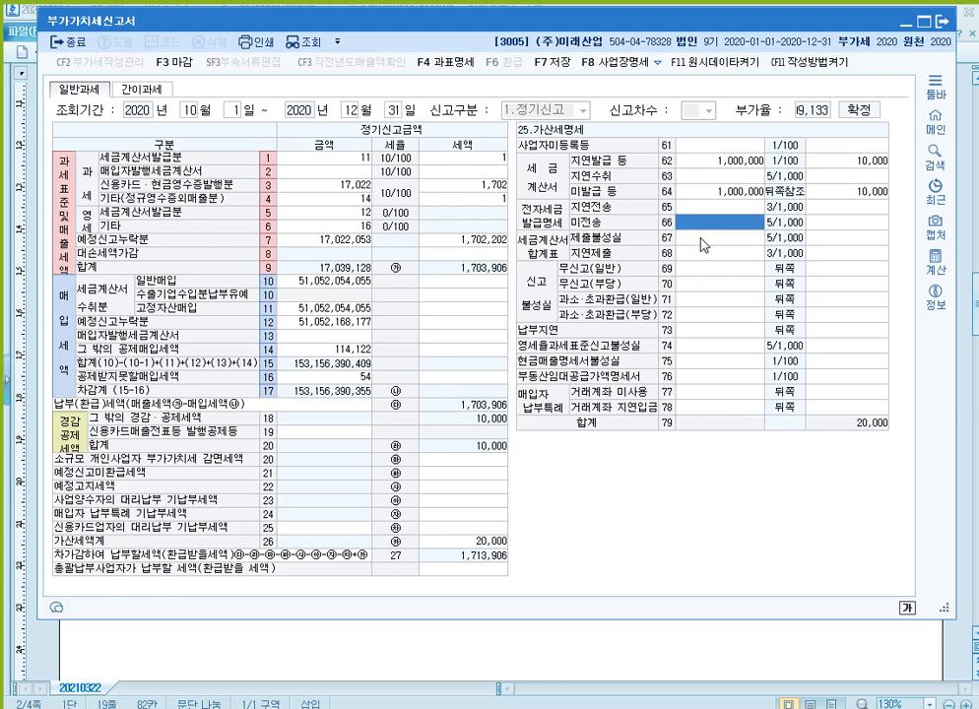
click(725, 242)
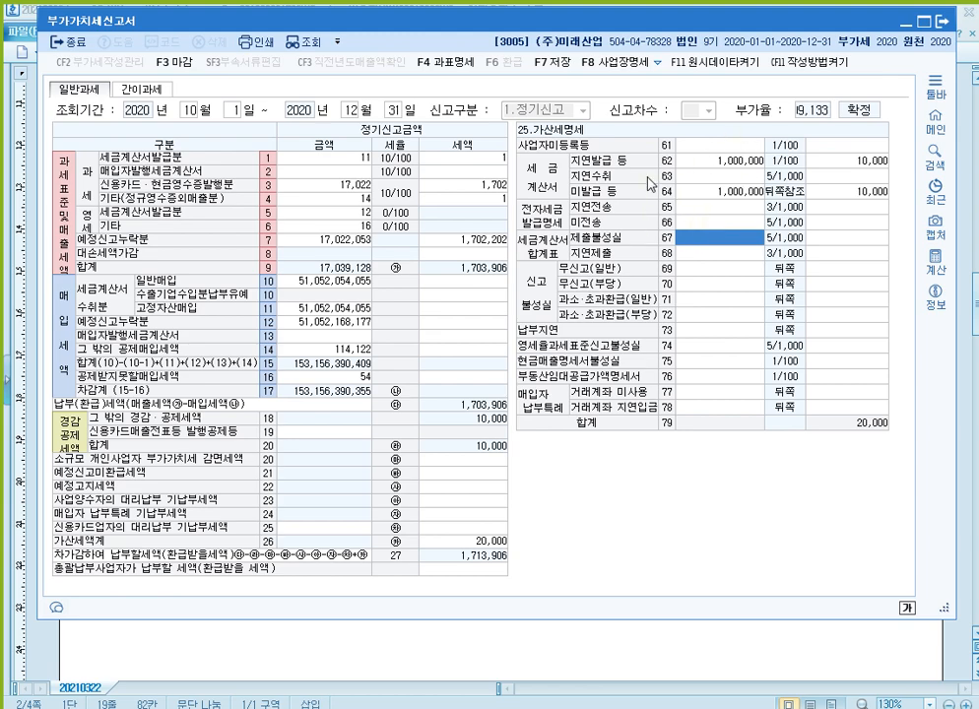
click(690, 209)
click(694, 223)
click(695, 240)
click(698, 253)
click(716, 240)
click(741, 259)
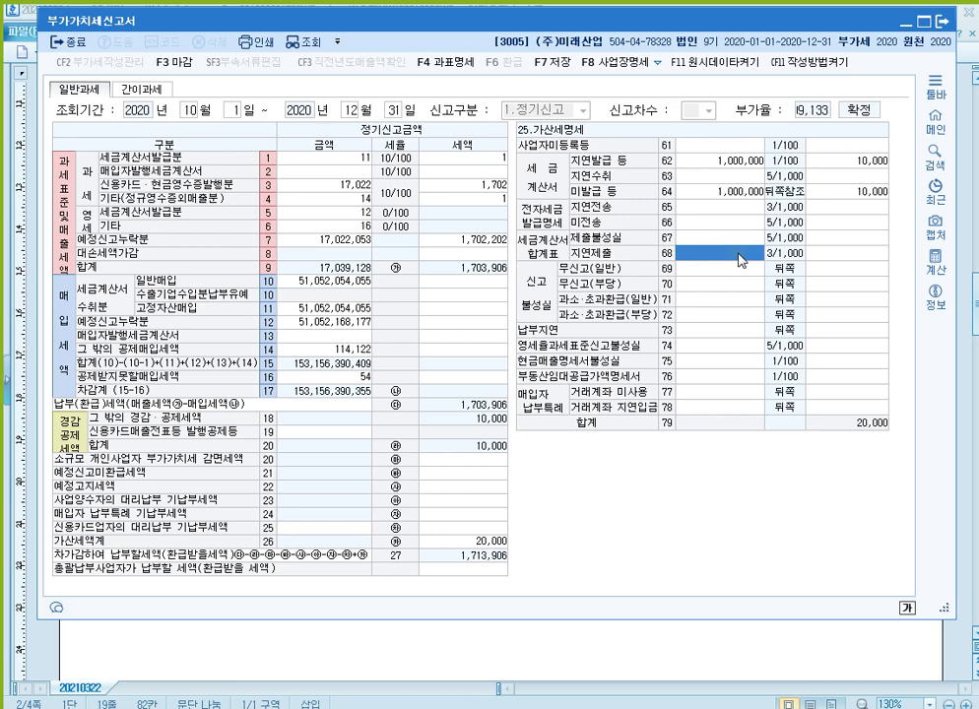
Step: Switch to the 알PDF textbook and examine the 가산세 table on page 469, from 미등록 through 신고불성실가산세
click(472, 707)
scroll(507, 341, down, 18)
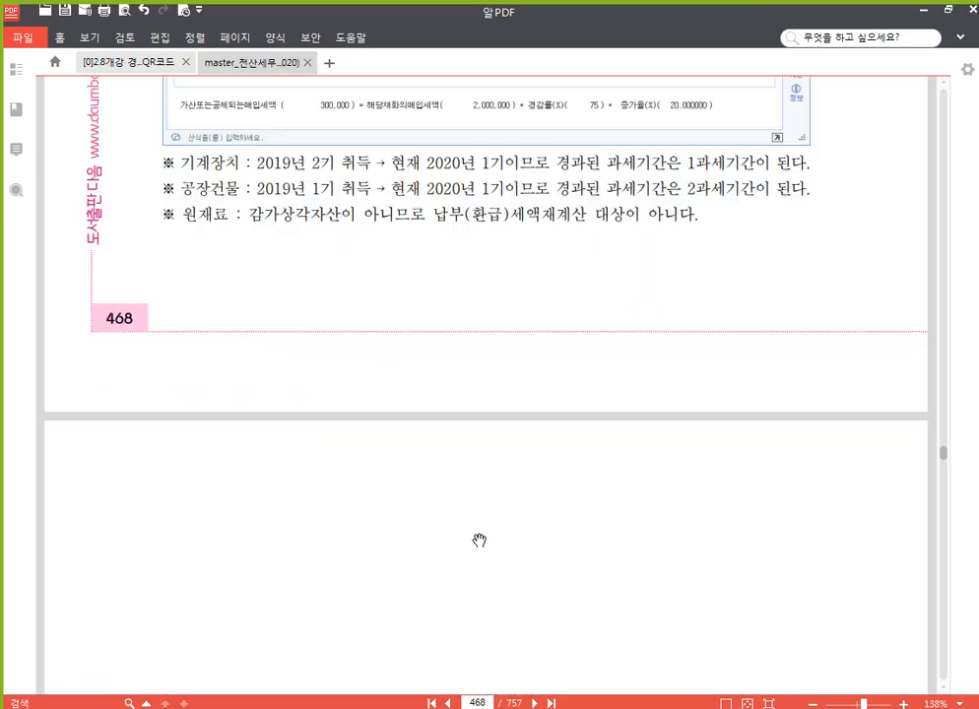
scroll(515, 343, up, 4)
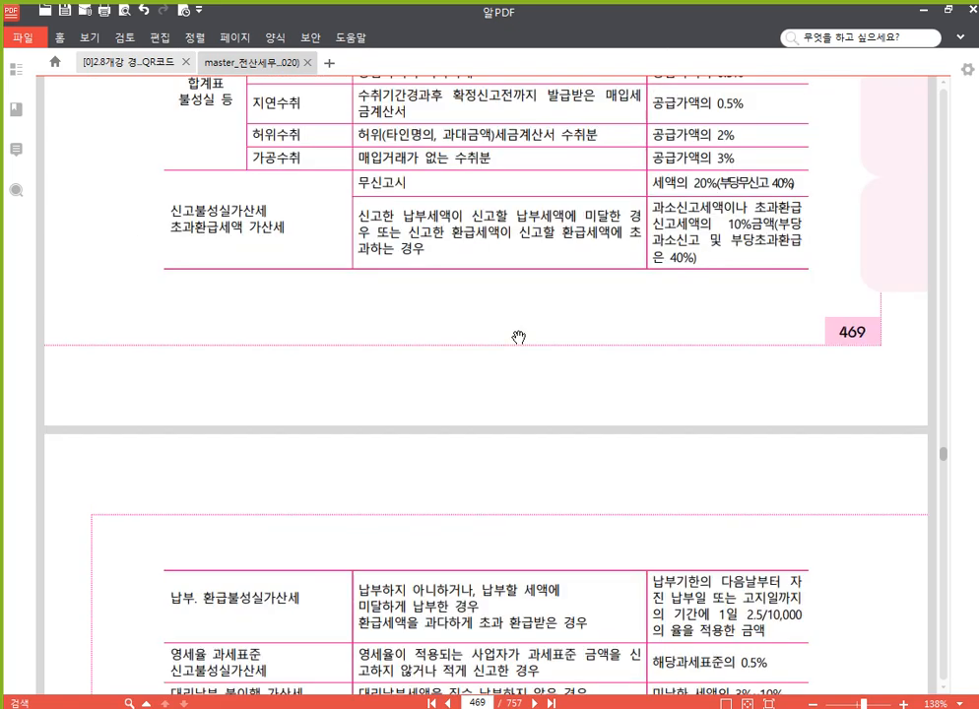
scroll(519, 338, up, 5)
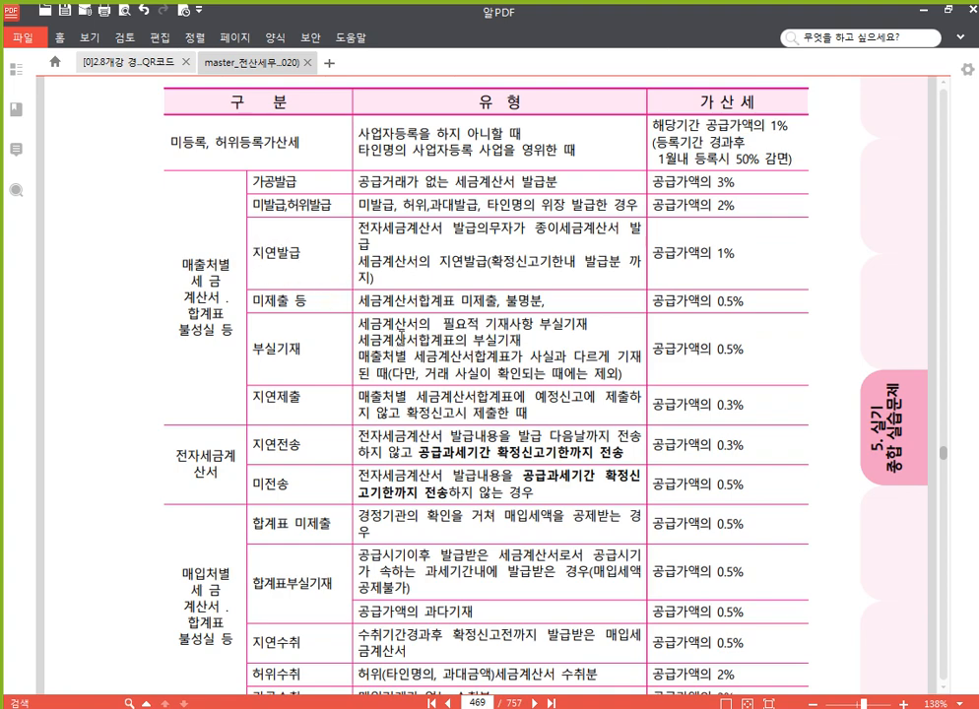
scroll(403, 325, down, 3)
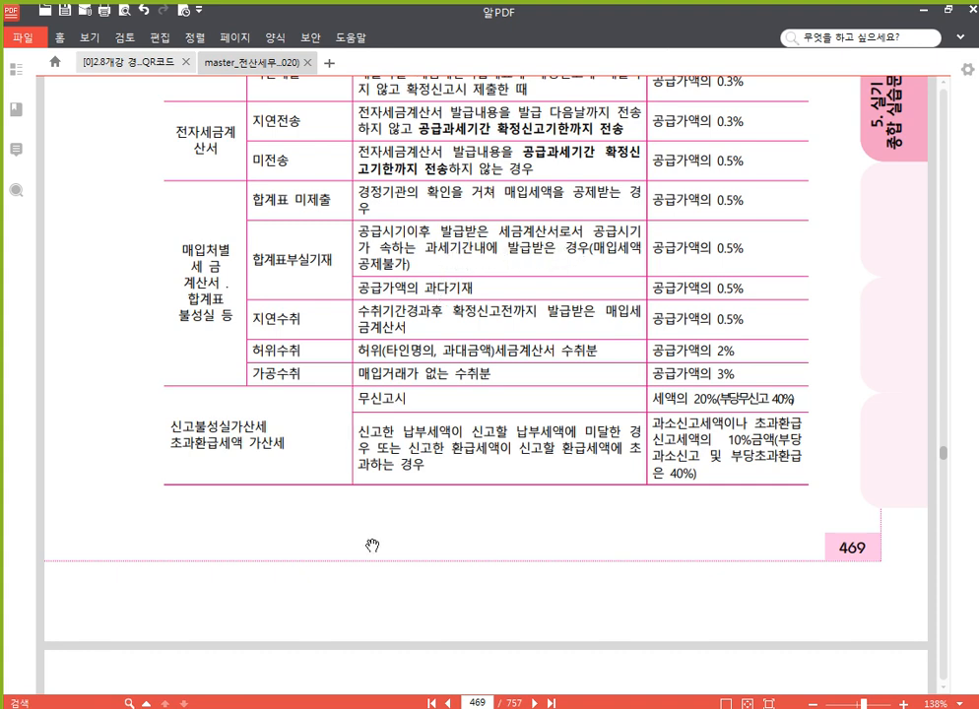
Step: Switch to the 20210322.hwp document and remove the blank line above the "* 국세기본법상 가산세 *" heading
click(497, 708)
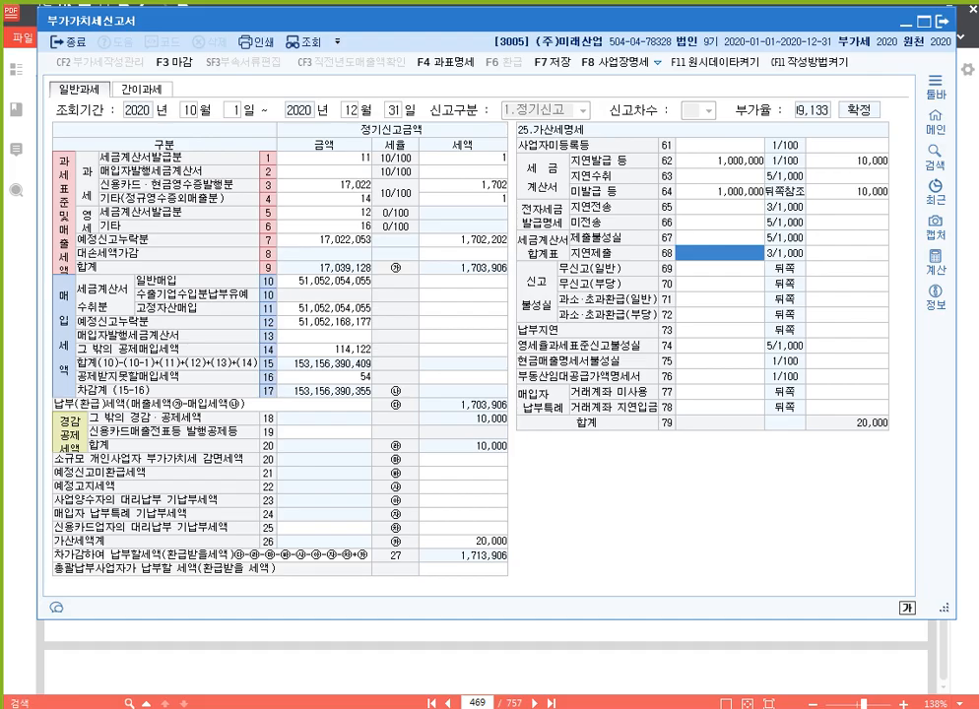
click(405, 706)
scroll(304, 247, down, 10)
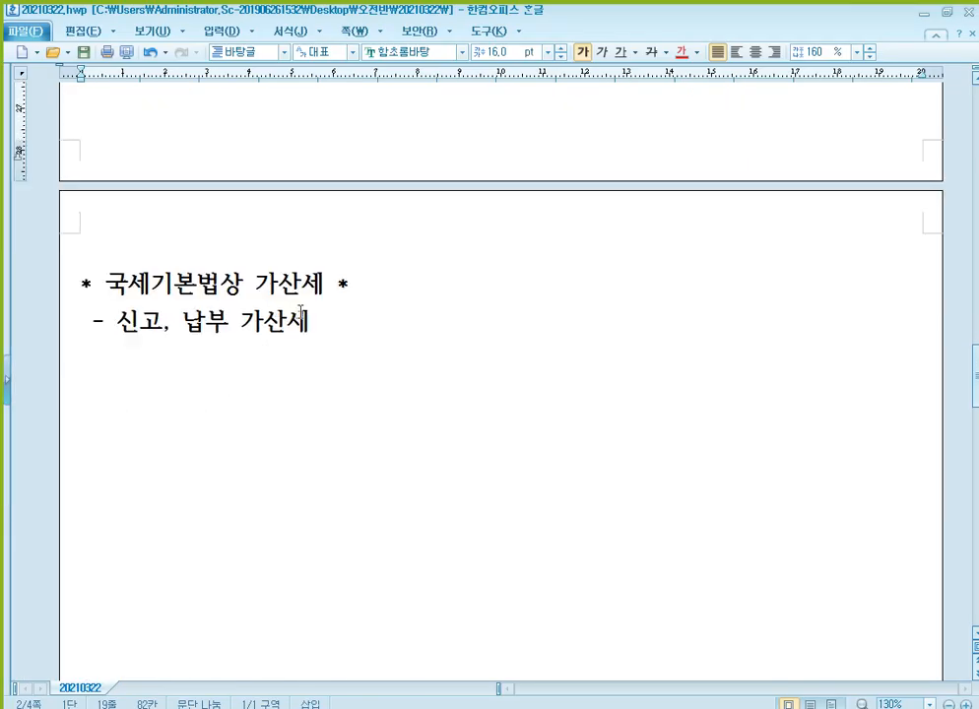
click(231, 264)
key(Delete)
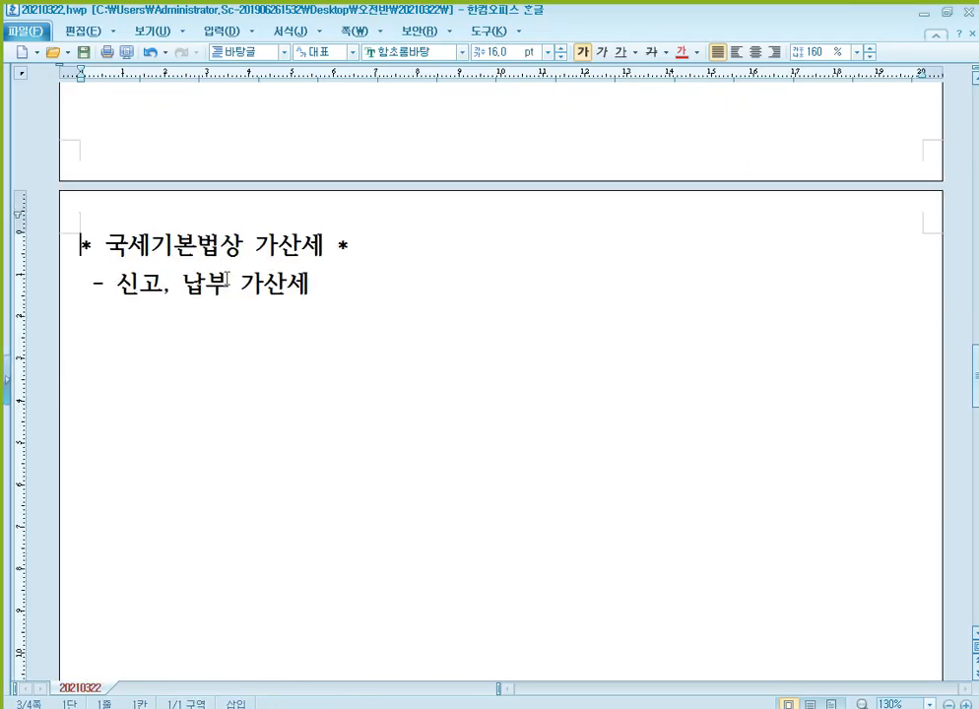
Step: Add the line "- 가산세 과표 : 누락한 납부세액, 초과 환급세액" below the "- 신고, 납부 가산세" line
click(205, 336)
key(Return)
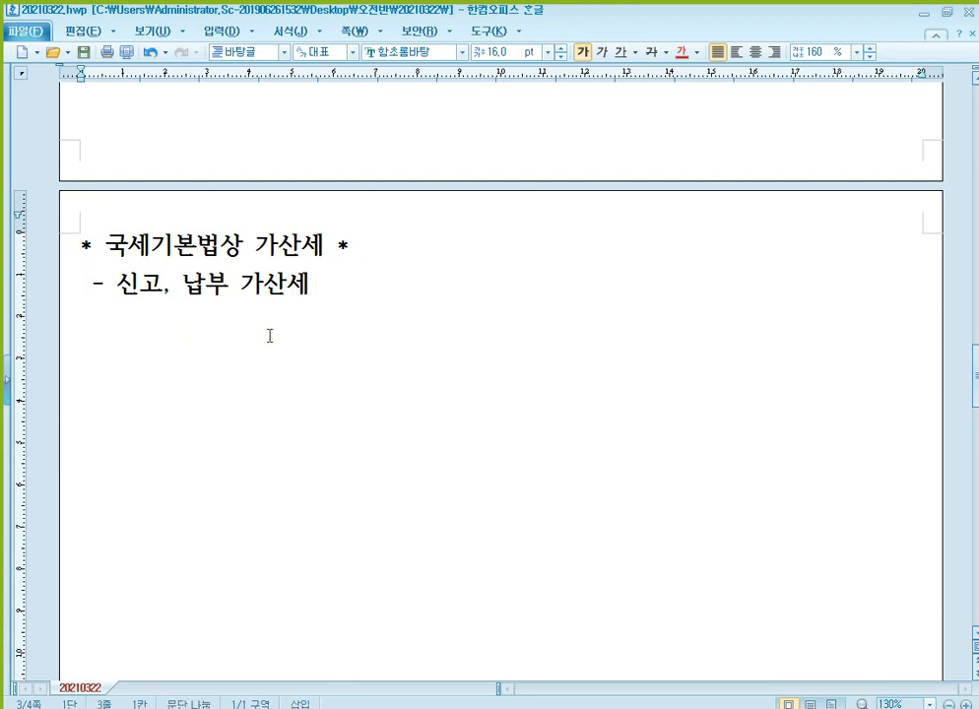
text(- rktkstp)
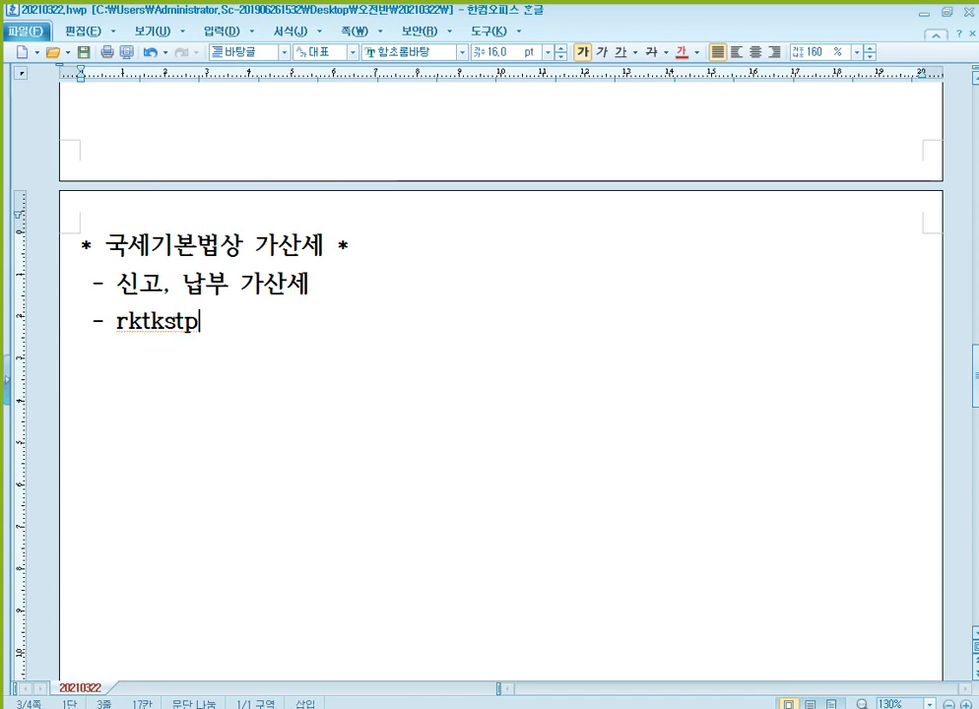
key(BackSpace)
key(BackSpace)
key(BackSpace)
key(BackSpace)
key(BackSpace)
key(BackSpace)
key(BackSpace)
key(Hangul)
text(가산세 과표)
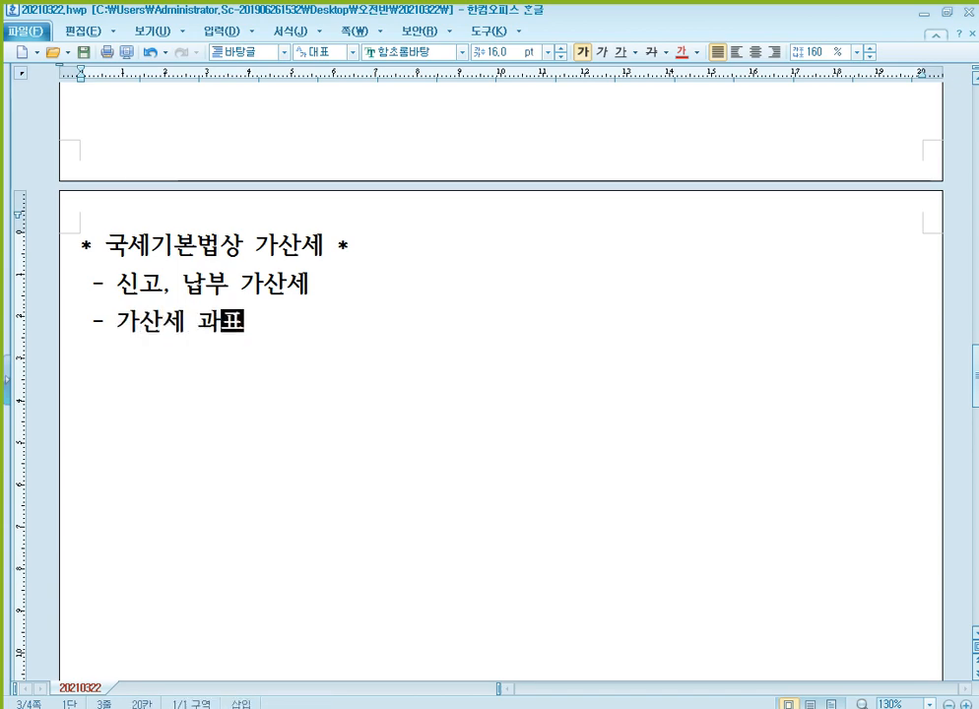
text( : 놓락한 )
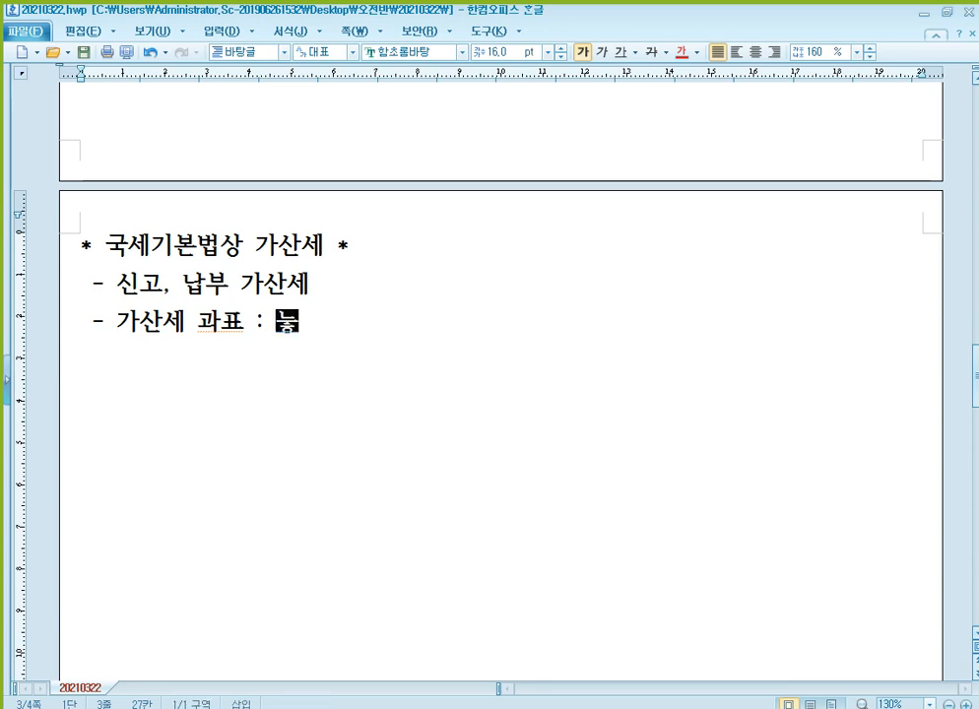
text(납부)
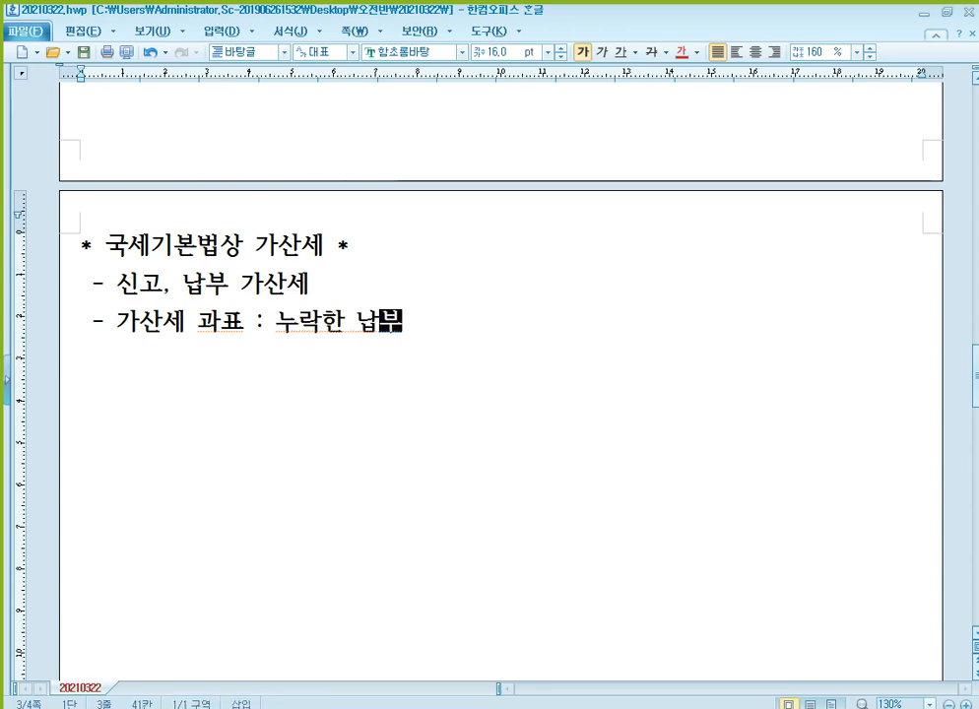
text(세액, 초과환급세애)
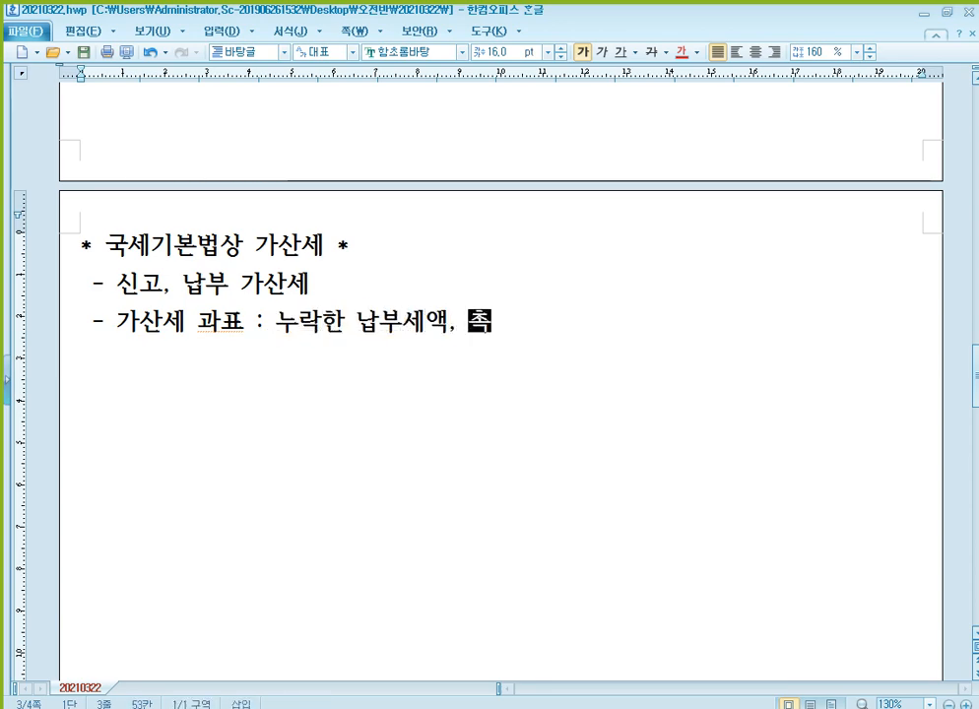
text(ㄱ)
key(Left)
key(Left)
key(Left)
key(Left)
key(End)
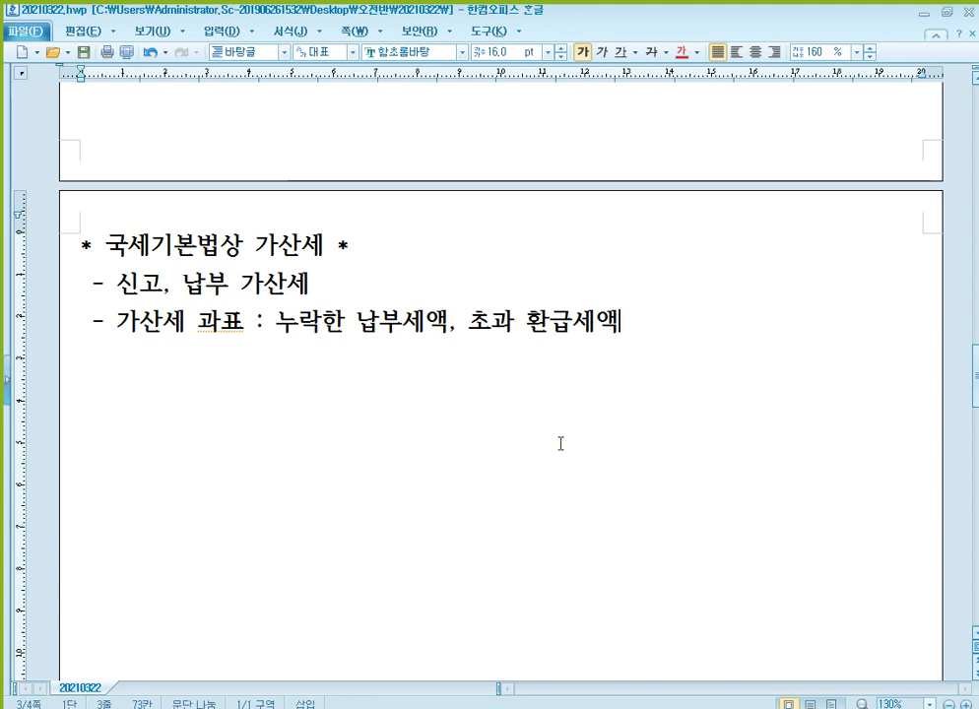
Step: Add the heading "* 신고불성실" one blank line below the 가산세 과표 line
click(361, 322)
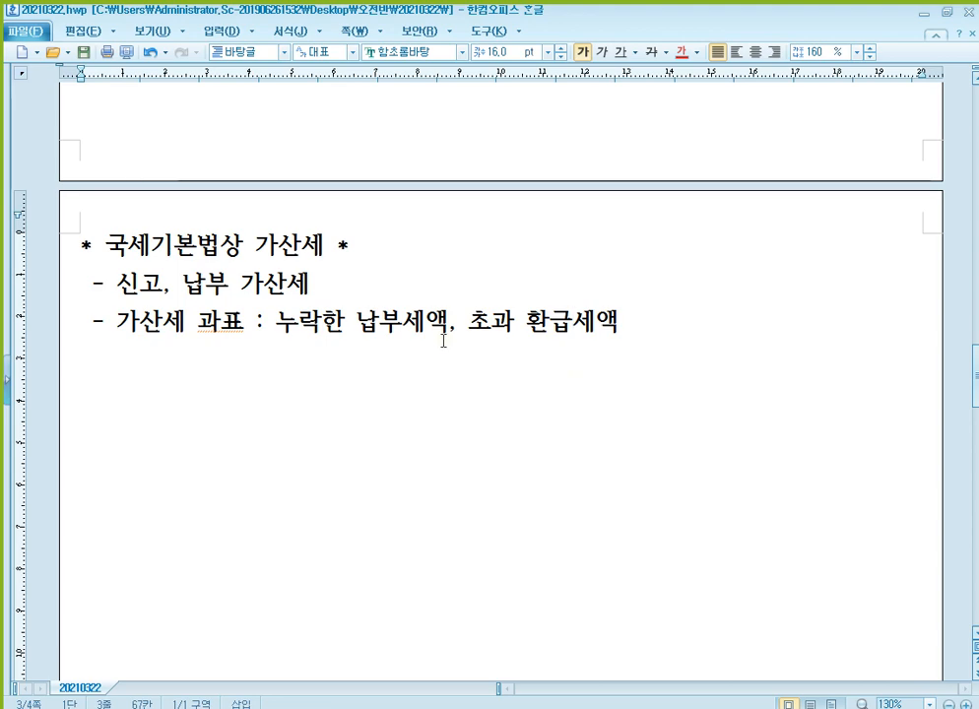
click(129, 400)
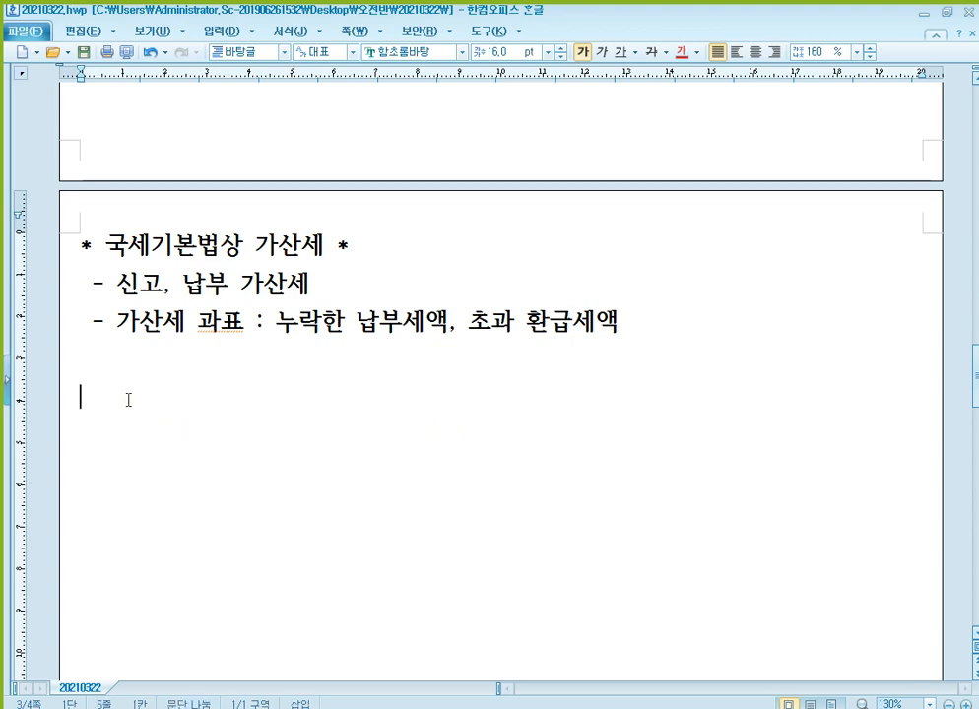
text(*  )
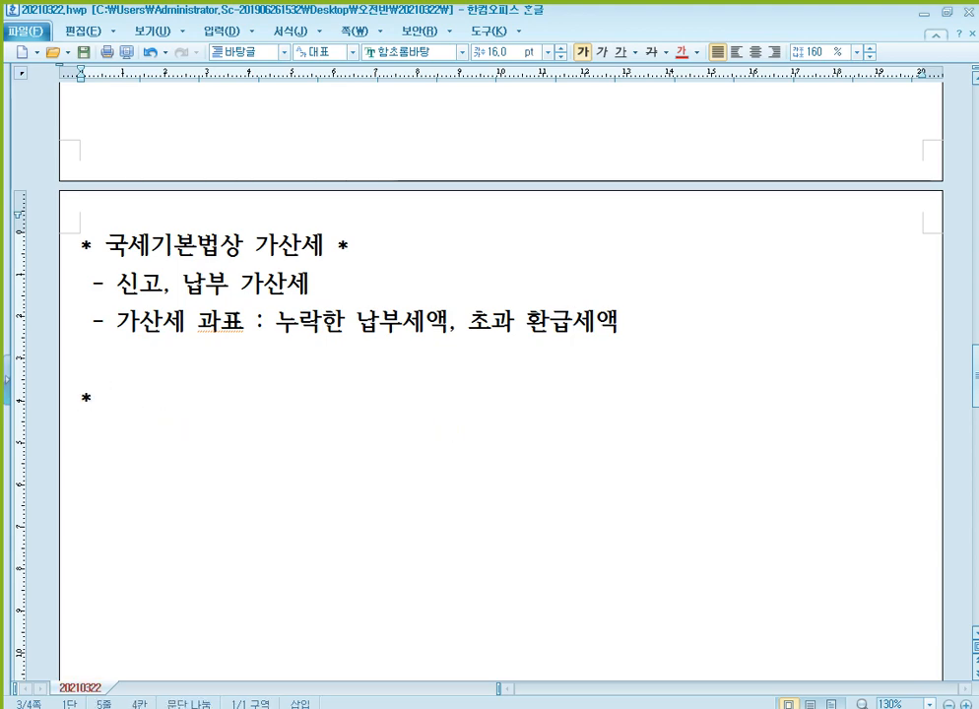
text(신고불선시)
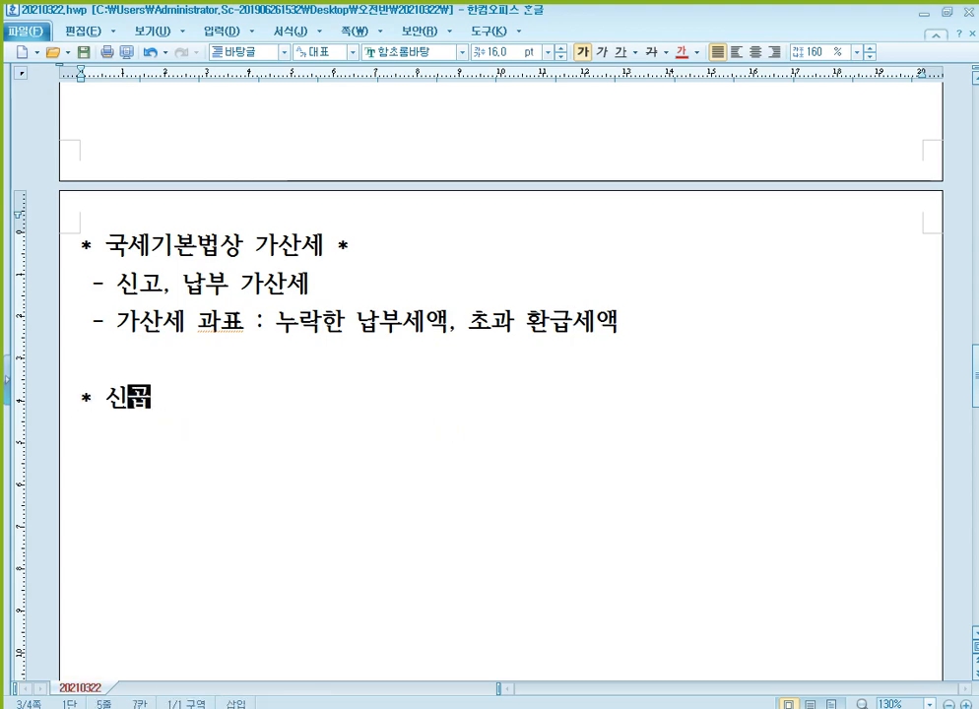
key(BackSpace)
key(BackSpace)
text(성실)
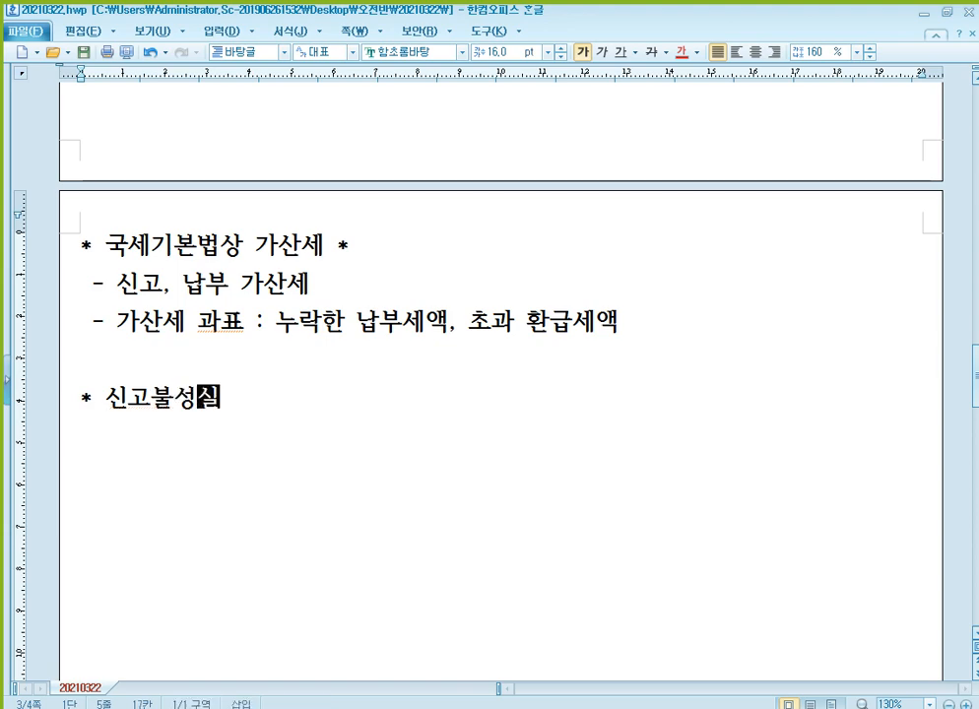
Step: Add the items "- 무신고" and "- 과소,초과환급" under the 신고불성실 heading, separated by a blank line
drag(105, 246, 242, 248)
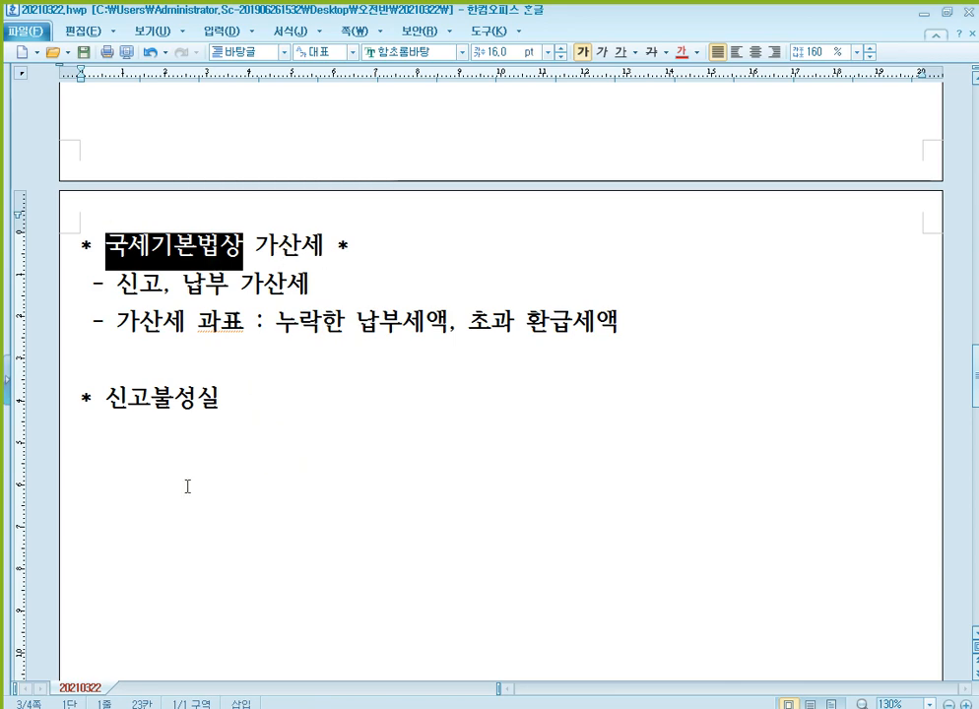
click(226, 444)
text(- )
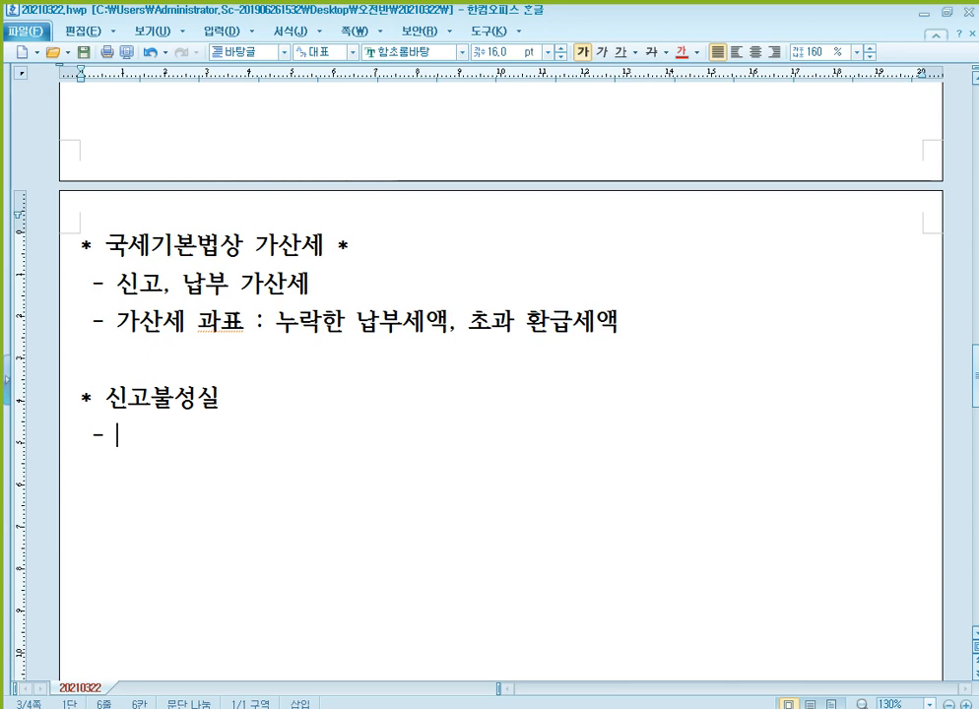
text(무신고)
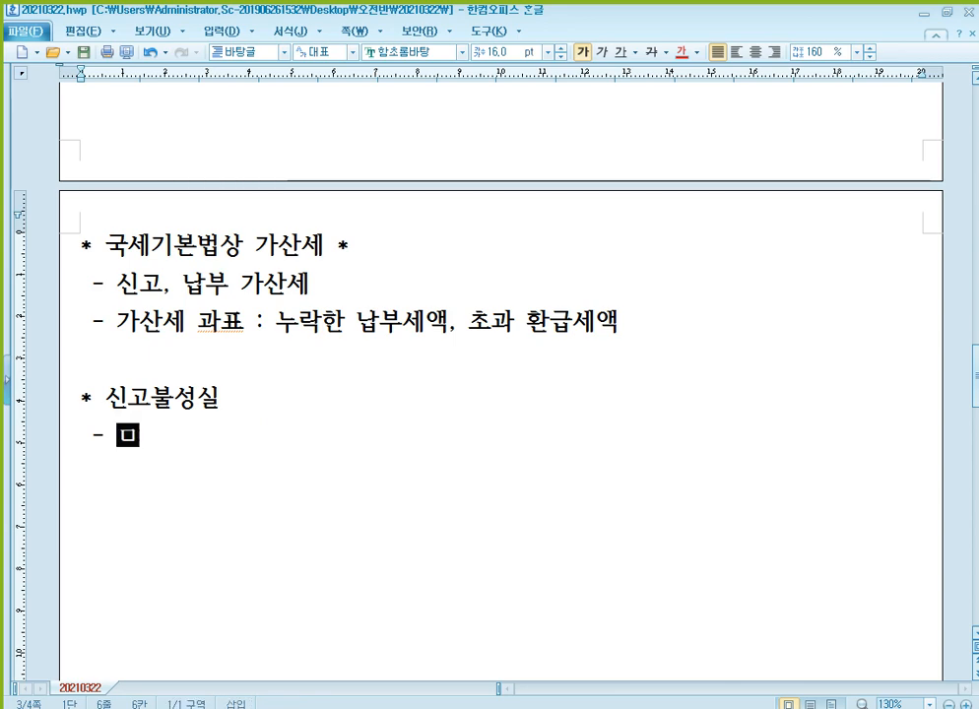
key(Return)
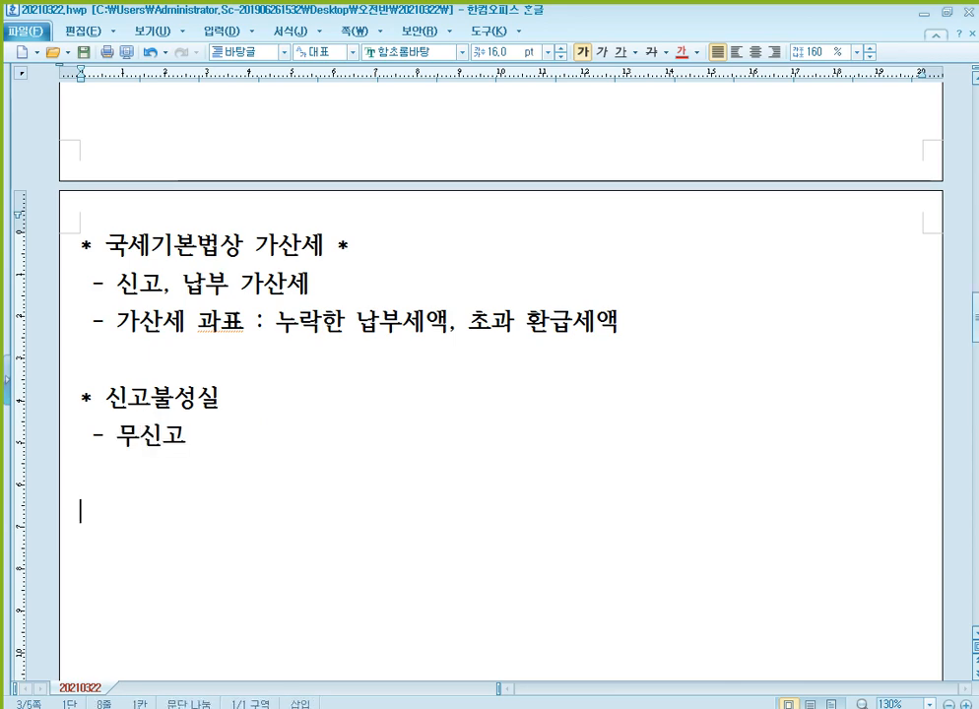
text(- 과소,)
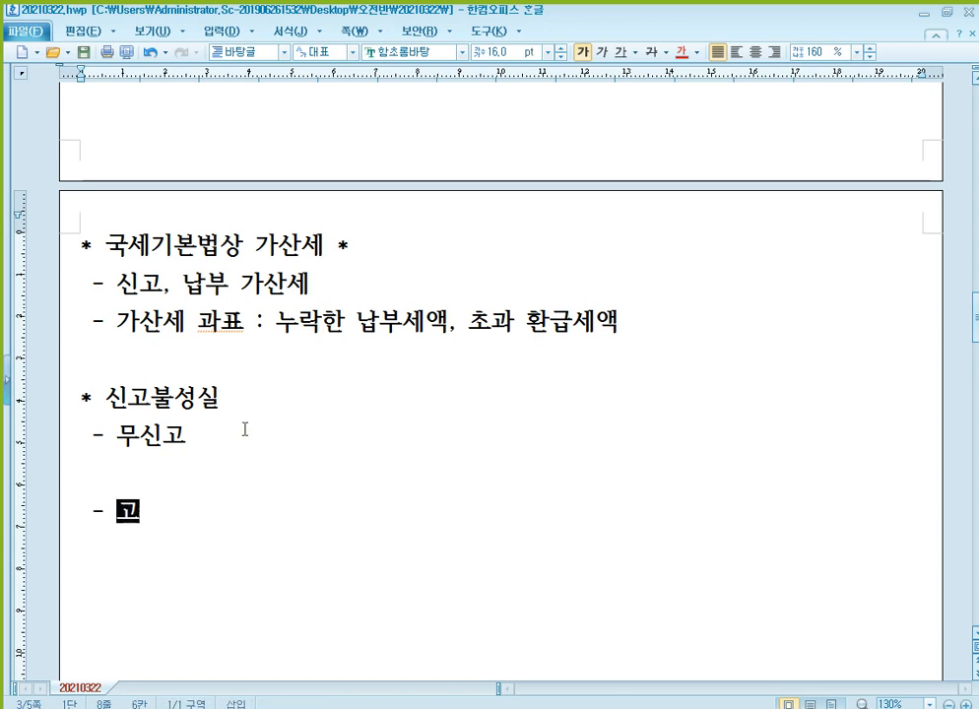
text(초과환그)
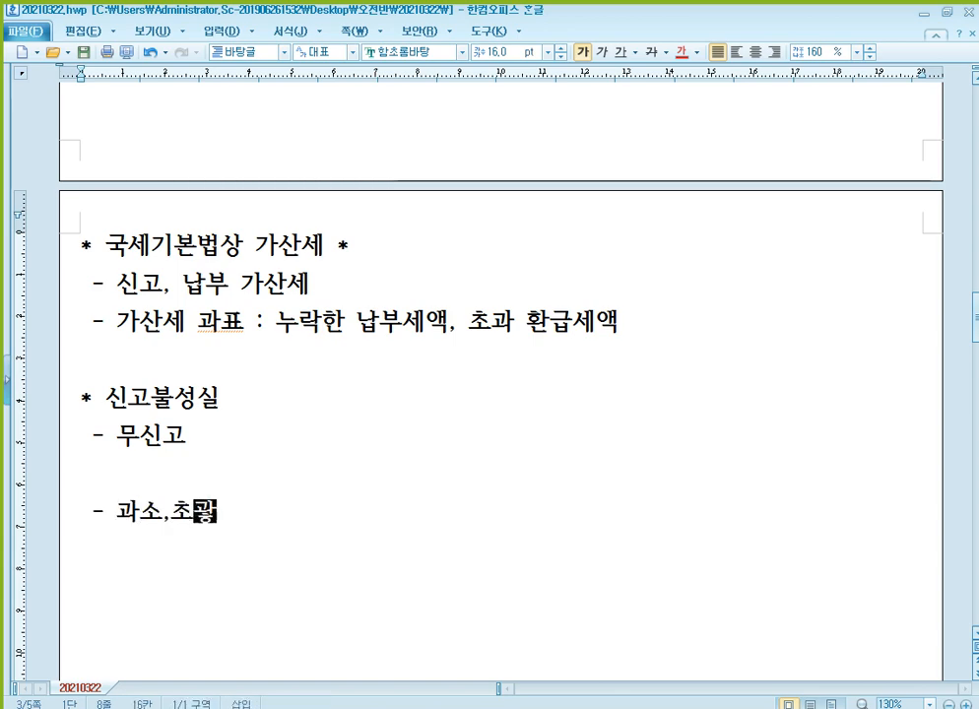
text(ㅂ)
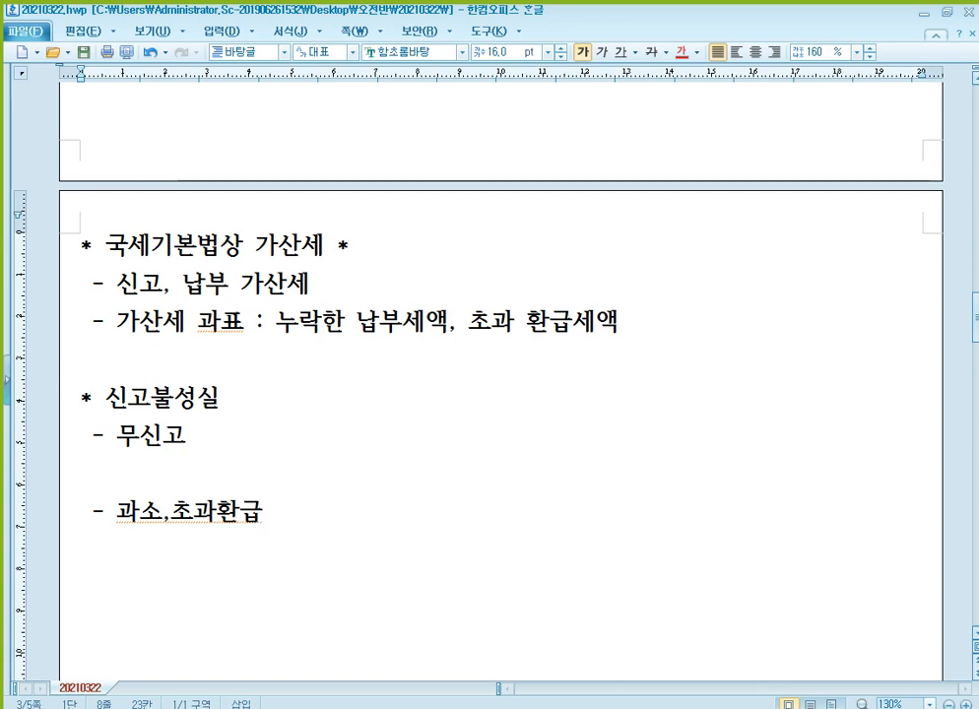
Step: Append "(기한후신고)" to the "- 무신고" item under the 신고불성실 heading
click(244, 429)
text(ㅣ)
key(BackSpace)
text(()
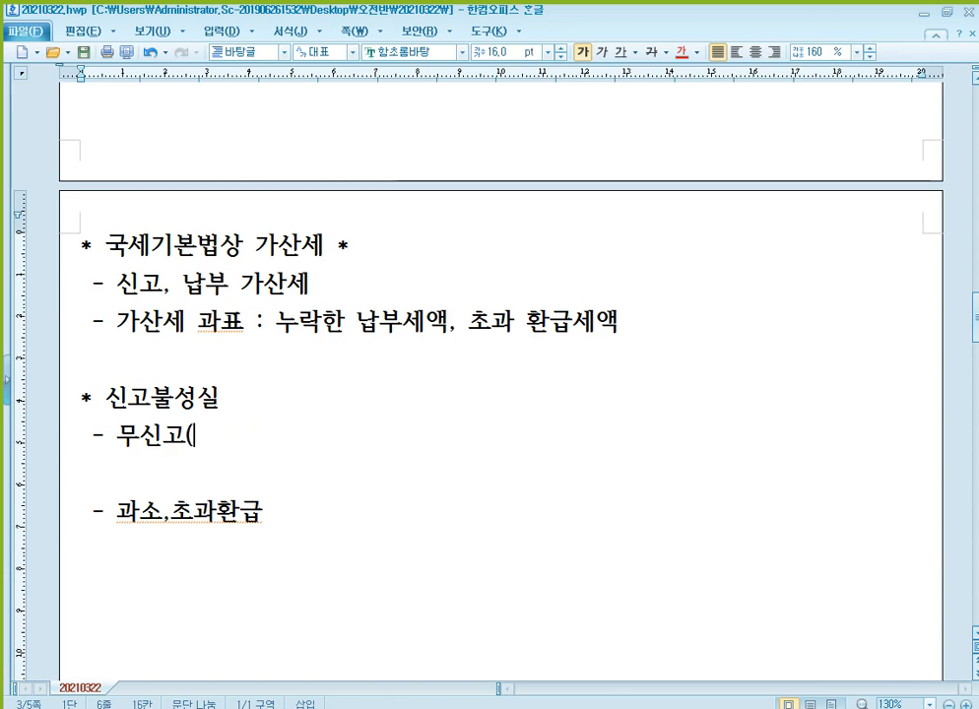
text(기하ㄴ후신ㄱ)
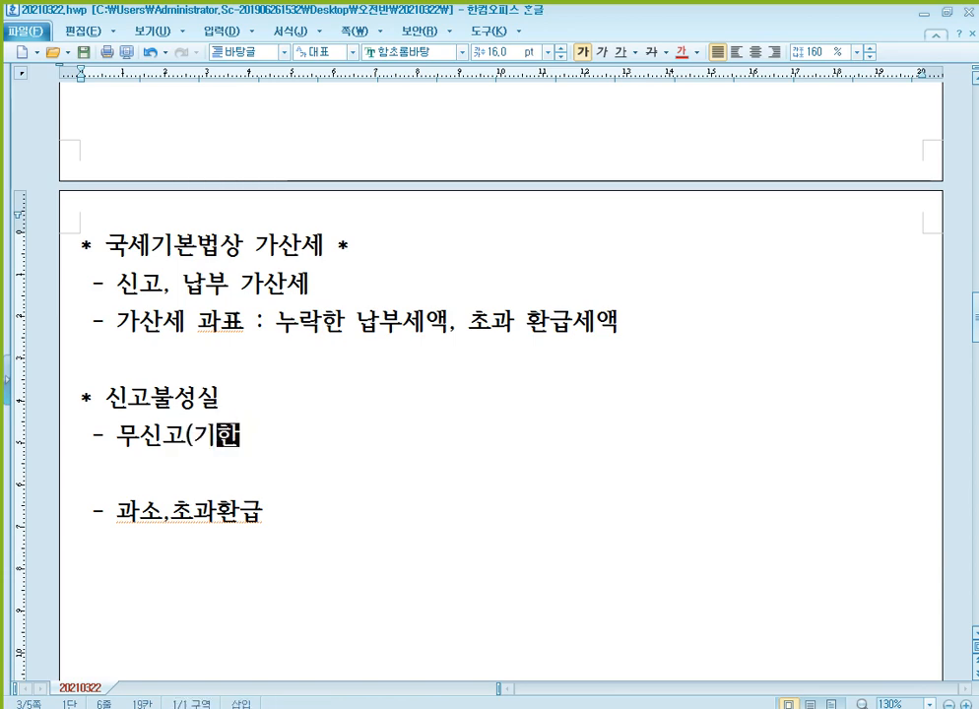
text(ㅗ))
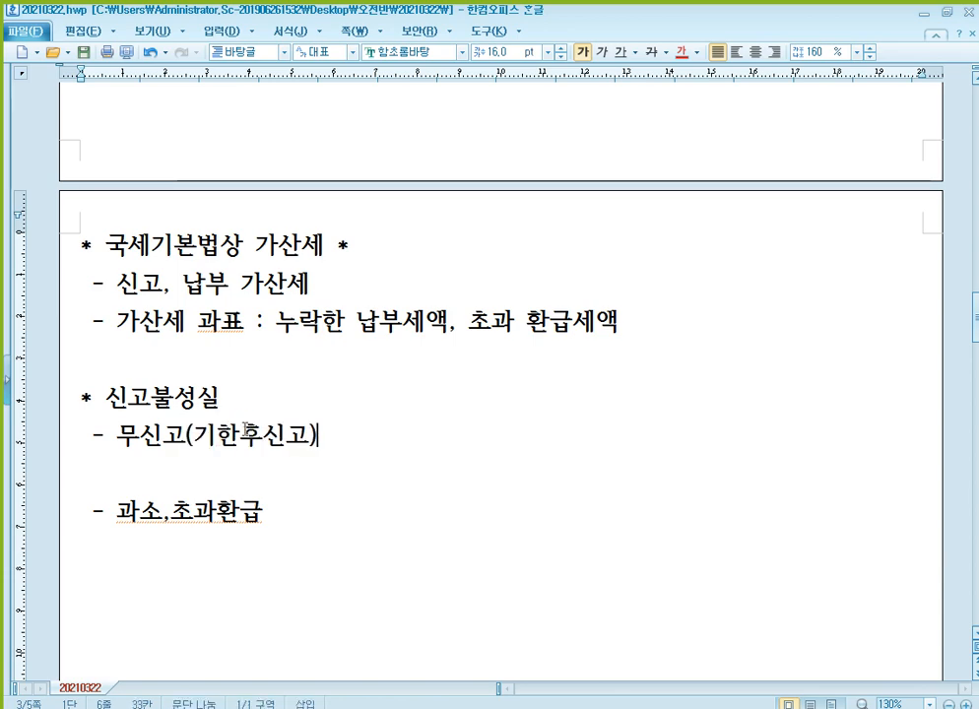
Step: Insert a space after the comma in the "과소,초과환급" item and append "(누락)" to it
key(Down)
key(Down)
key(Left)
key(Left)
key(Left)
key(Left)
key(End)
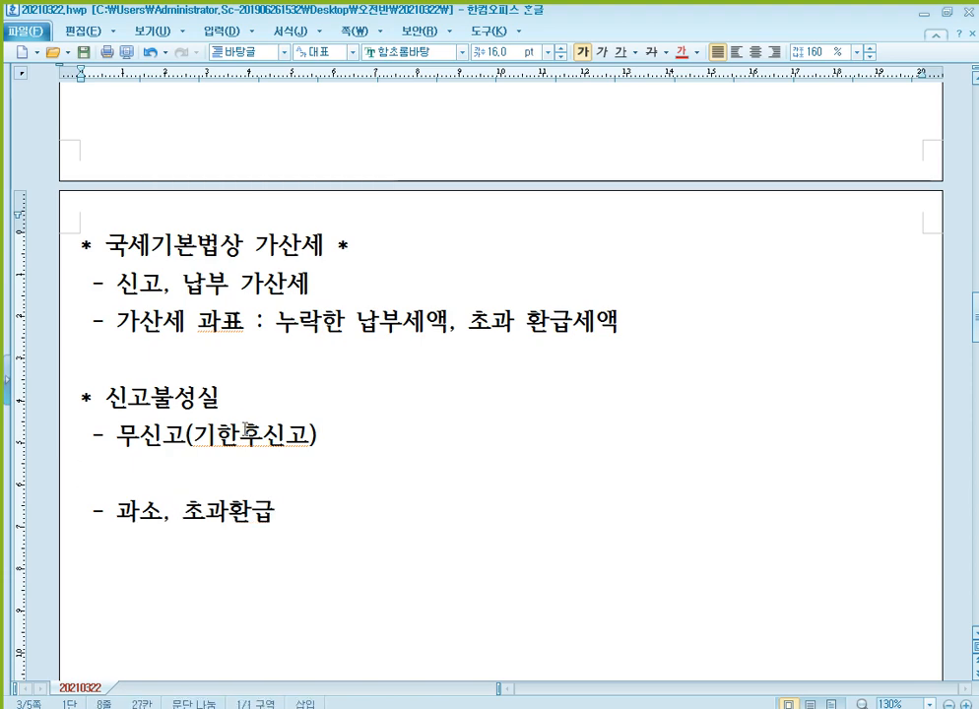
text((누락)
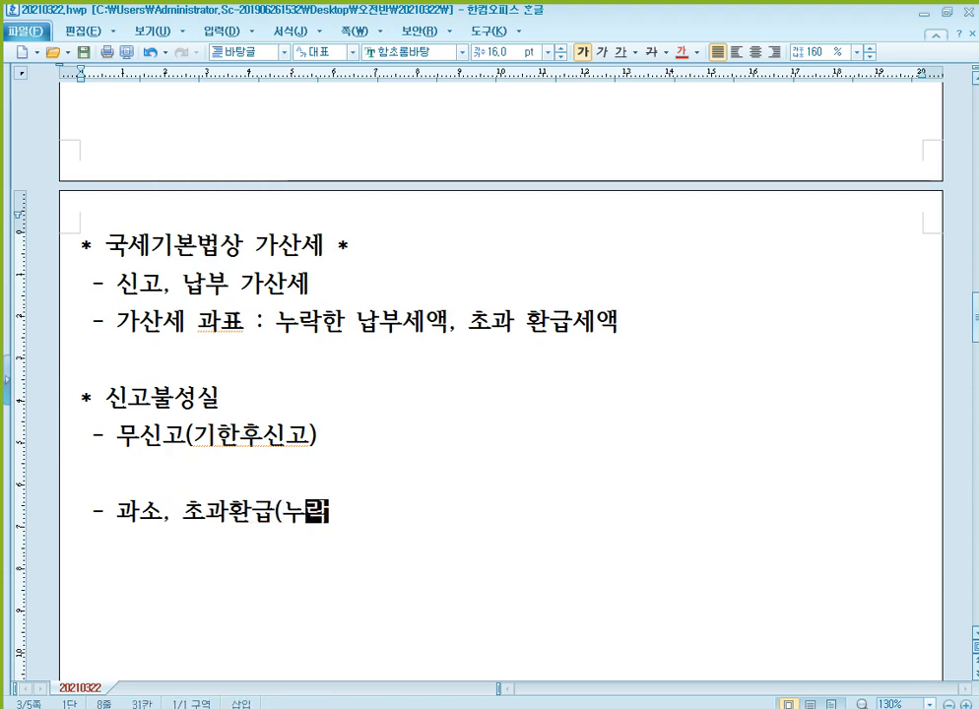
text())
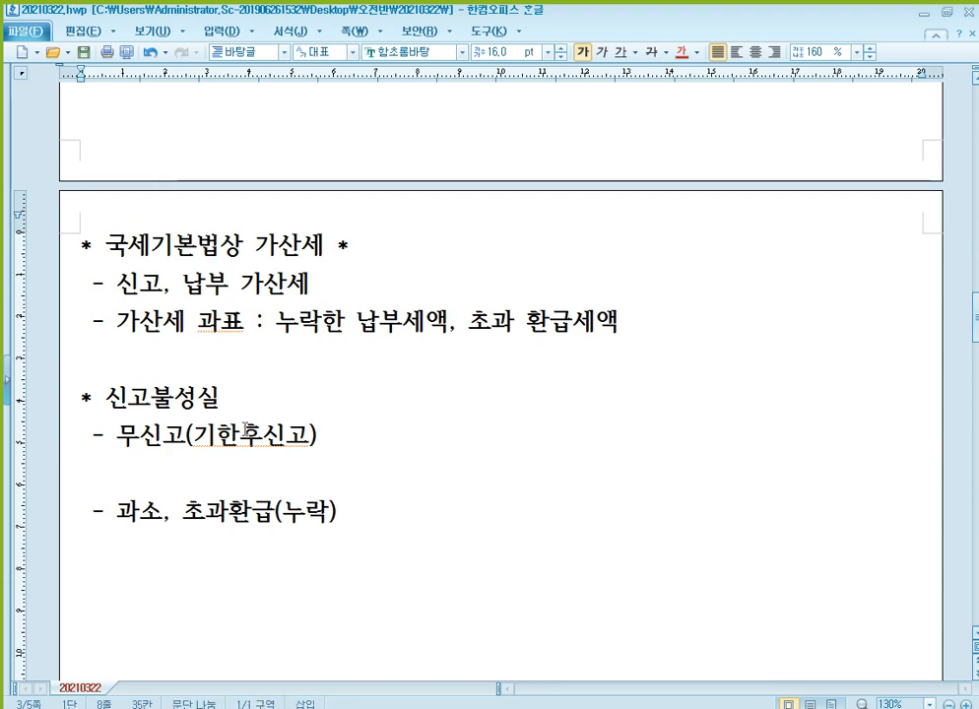
Step: Add "- 일반" on the same line after 무신고(기한후신고) and "- 부당" aligned beneath it
scroll(341, 406, down, 2)
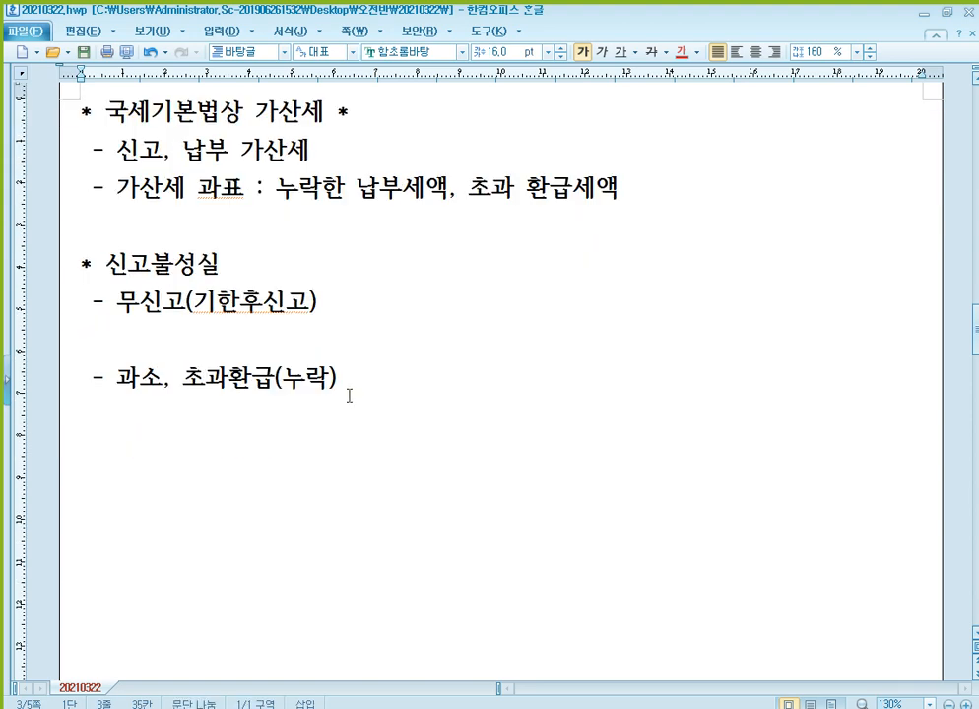
click(347, 306)
text(일반)
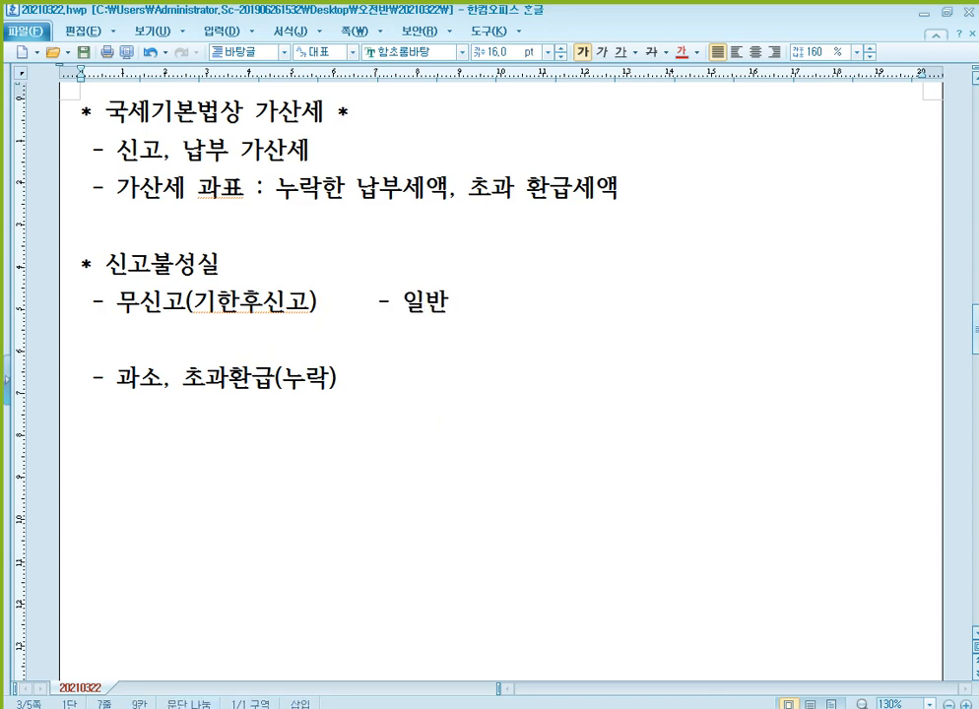
click(259, 339)
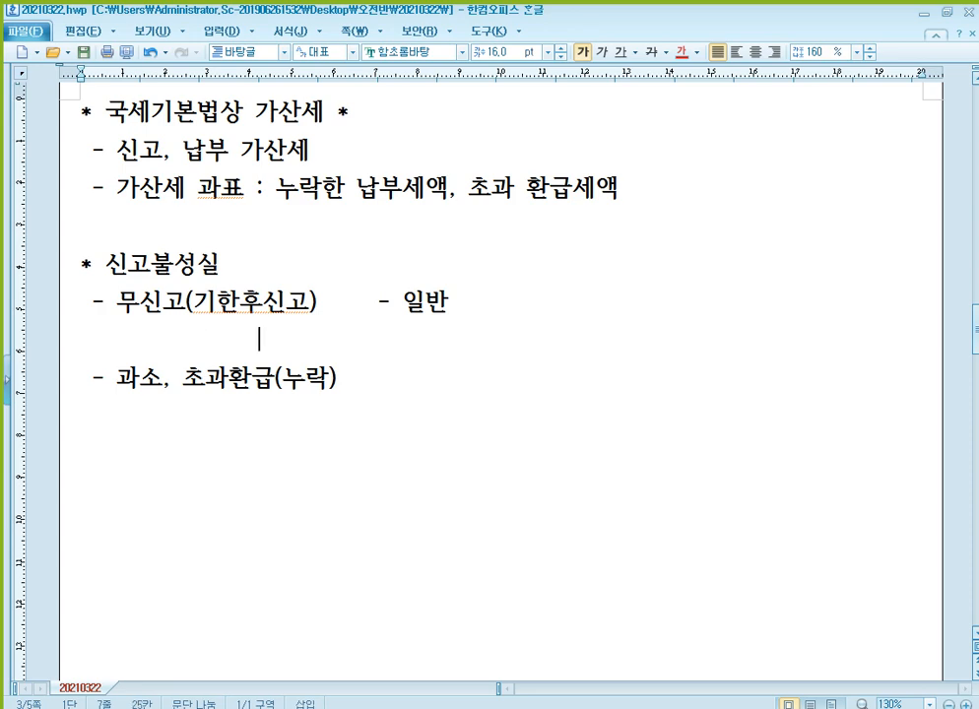
text(- 부당)
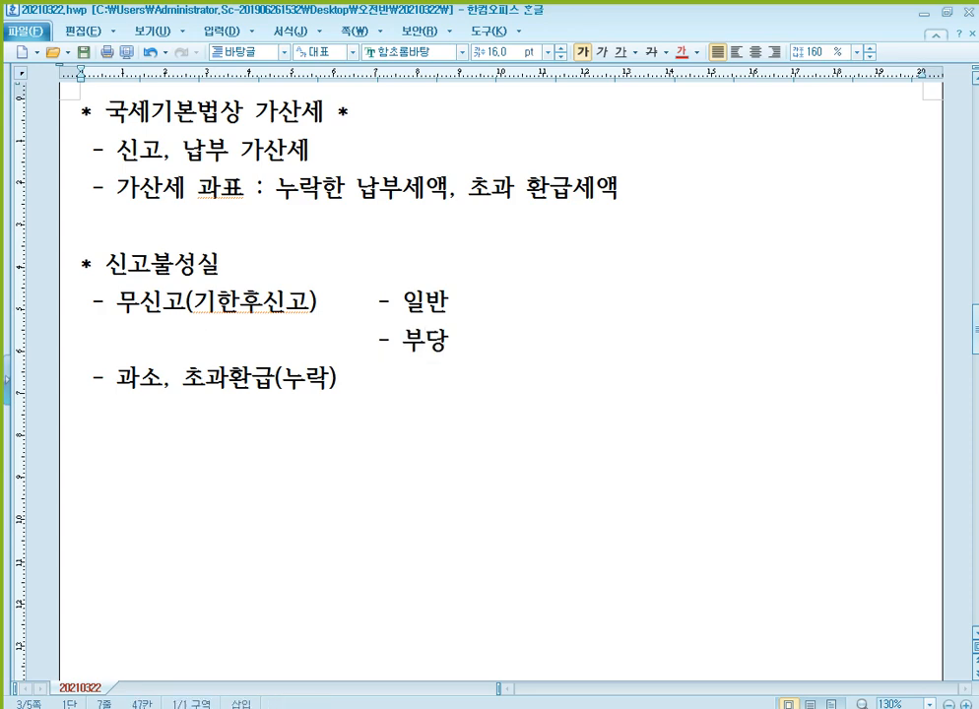
Step: Add the indented sub-items "- 일반" and "- 부당" on two lines below the 과소, 초과환급(누락) item
key(Down)
key(Return)
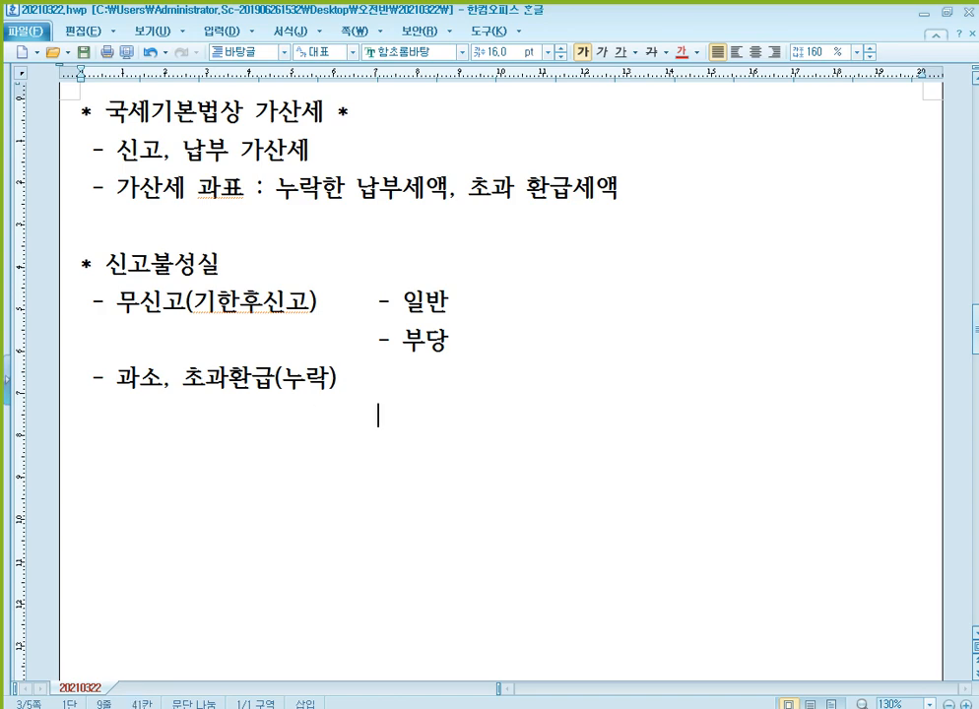
text(- 일반)
key(Return)
key(Tab)
key(Tab)
key(Tab)
key(Tab)
key(Tab)
text(- 부당)
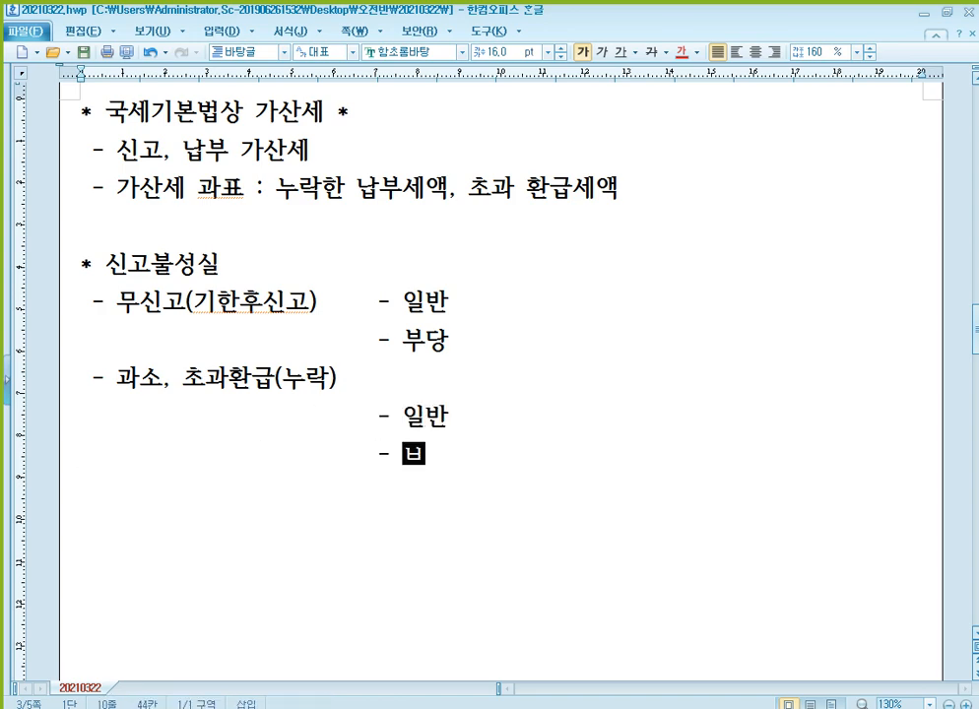
Step: Append " :" to all four 일반 and 부당 sub-items
click(445, 425)
key(Down)
text(:)
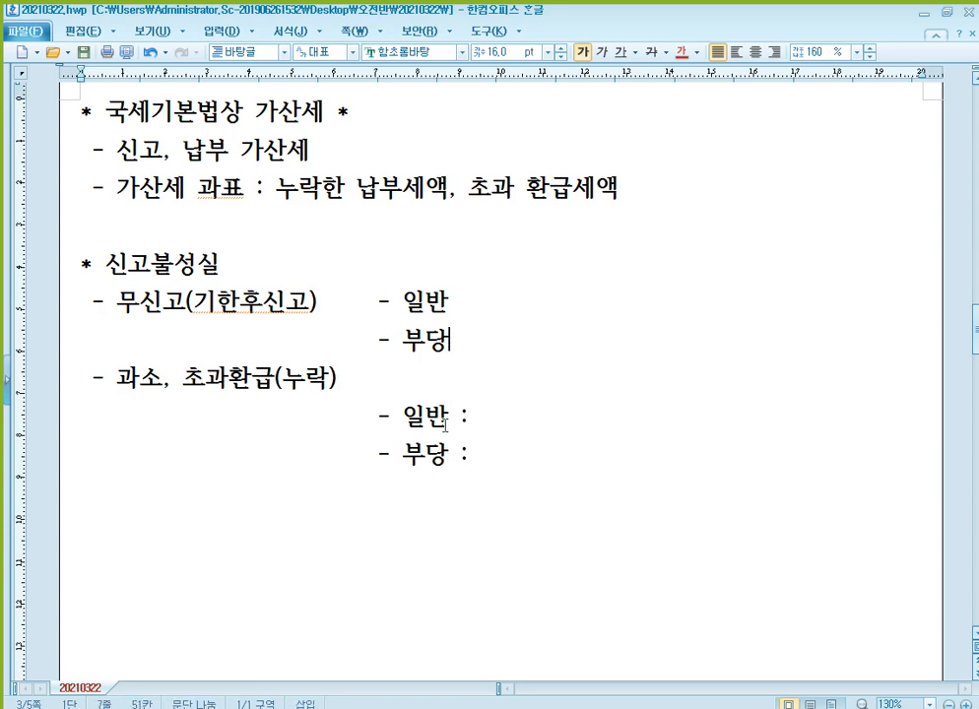
text(:)
key(Up)
Step: Enter 40% as the rate for both 부당 sub-items
key(Right)
key(End)
text(40%)
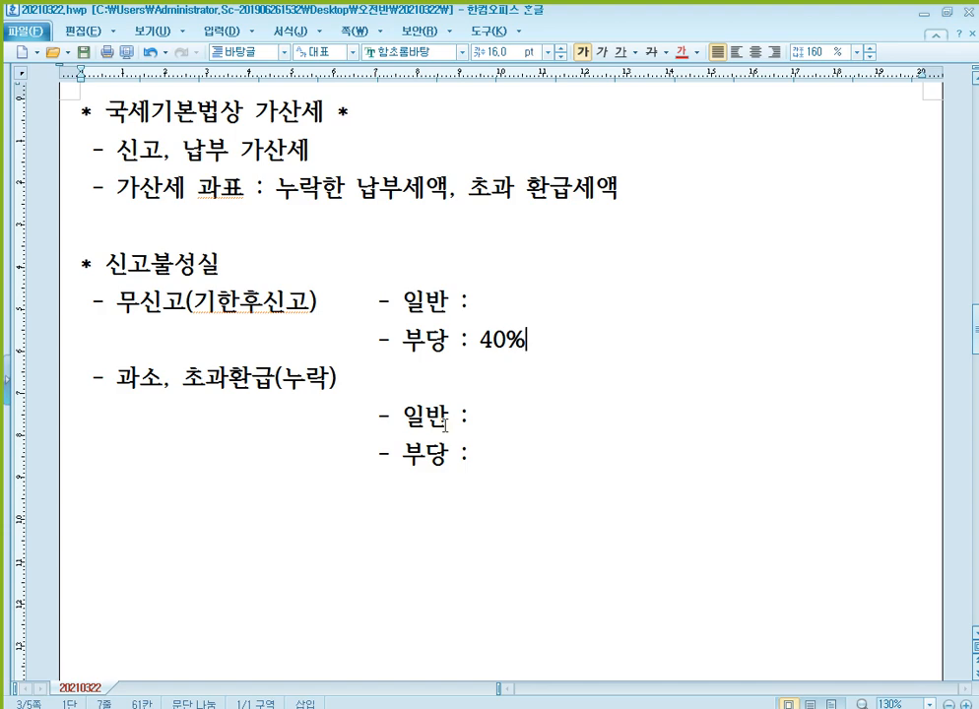
key(Down)
key(Down)
key(Down)
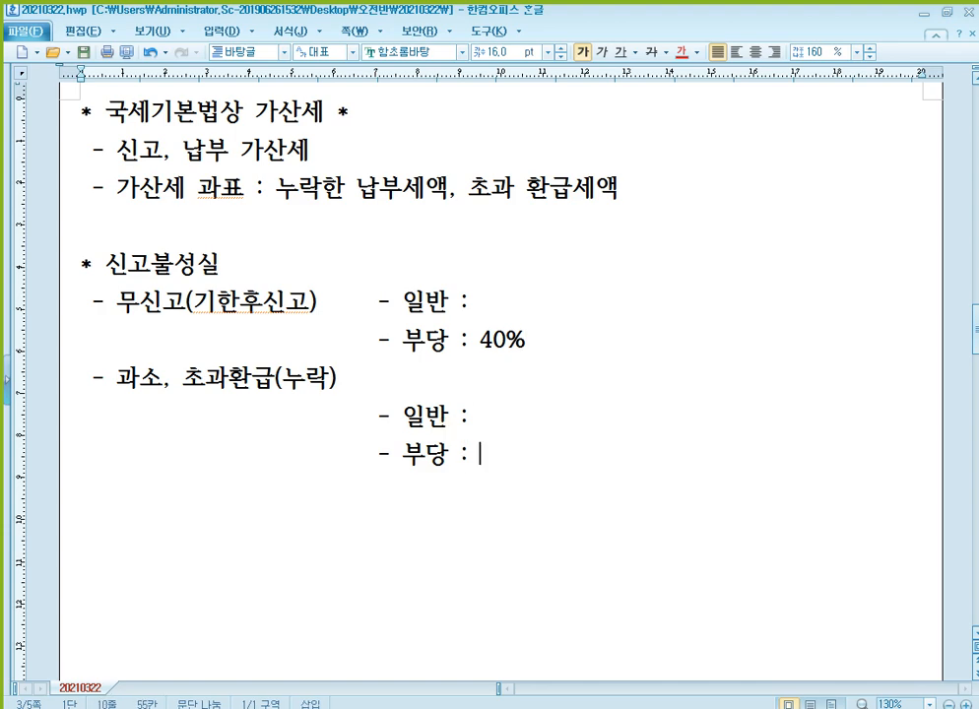
text(40%)
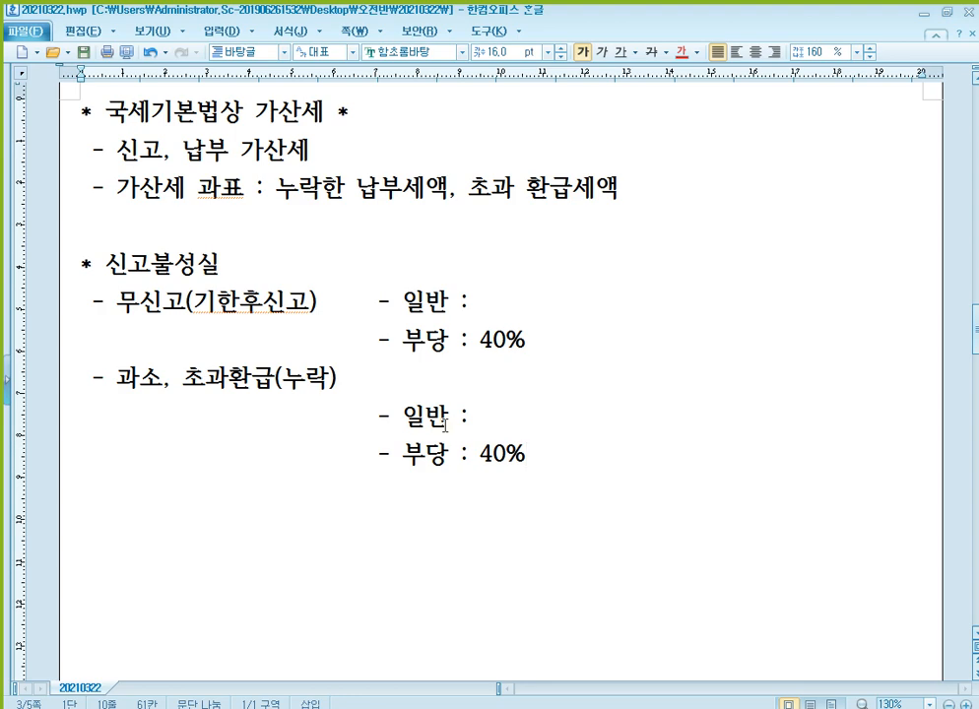
Step: Enter 20% for the 일반 sub-item of 무신고 and 10% for the 일반 sub-item of 과소, 초과환급
scroll(445, 426, down, 1)
click(450, 234)
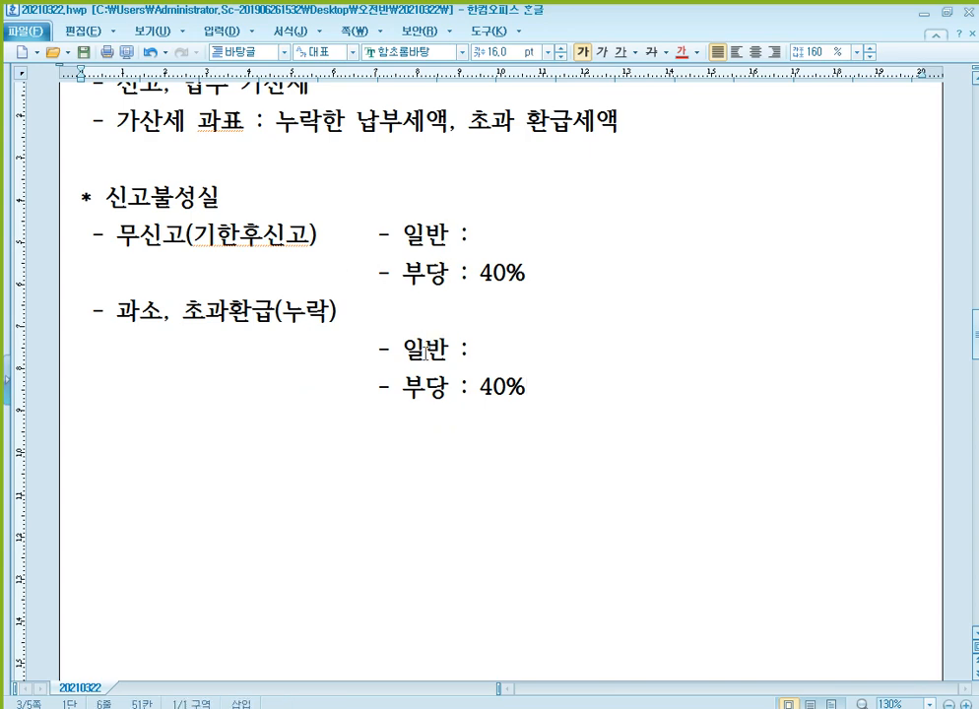
click(499, 239)
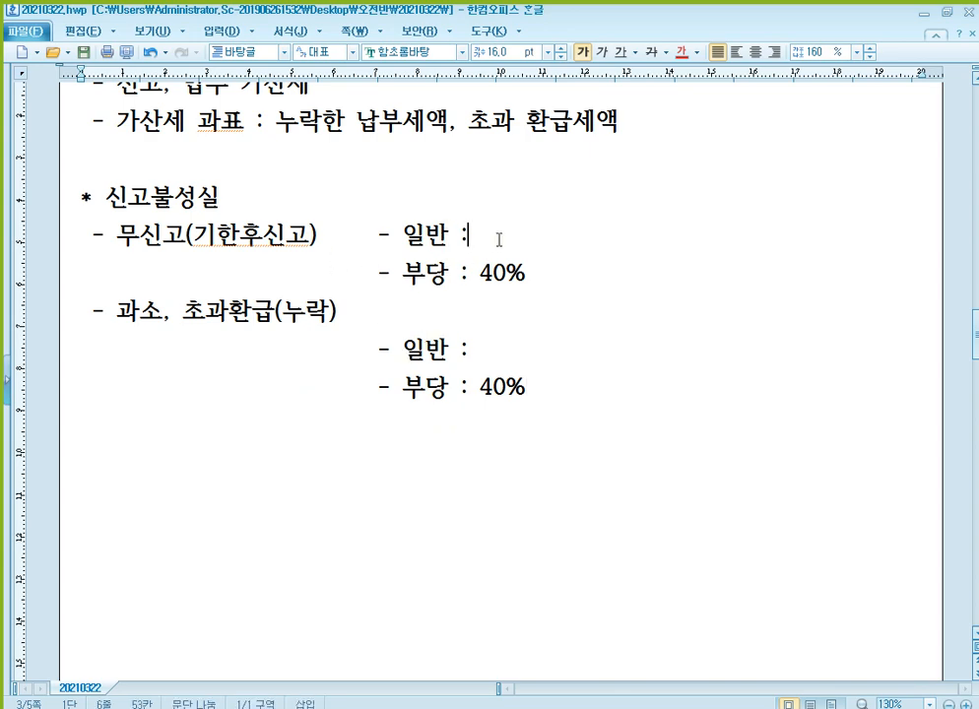
text(20%)
click(480, 349)
text(10%)
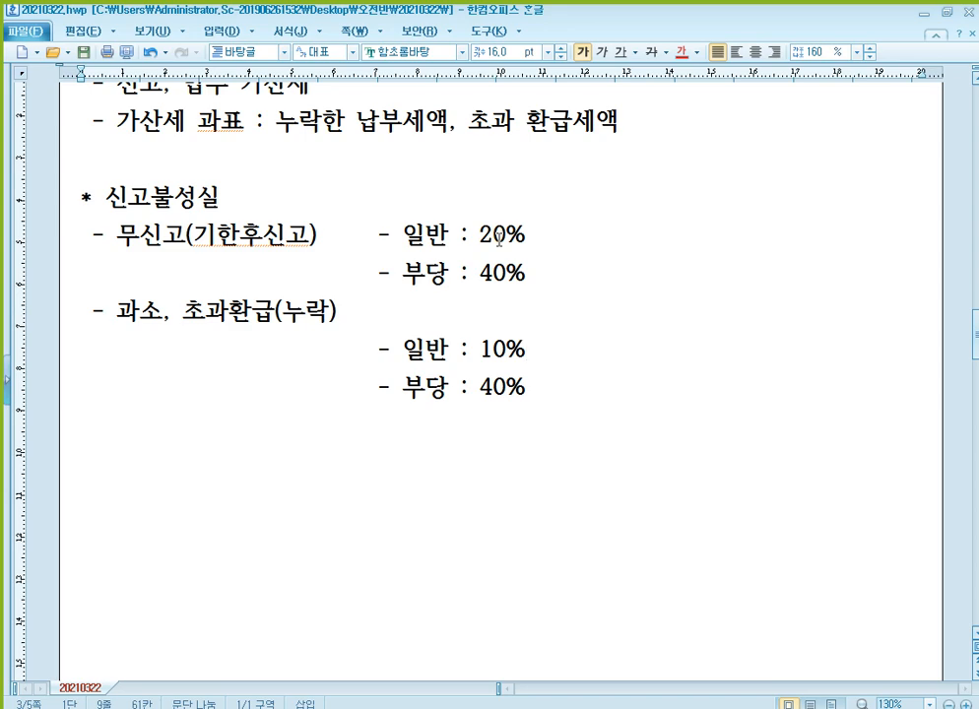
Step: Insert two lines above the 과소, 초과환급(누락) item and write the indented note "** 1개월이내 : 50% 감면" on the first
key(Up)
key(Home)
key(Return)
key(Return)
key(Up)
key(Up)
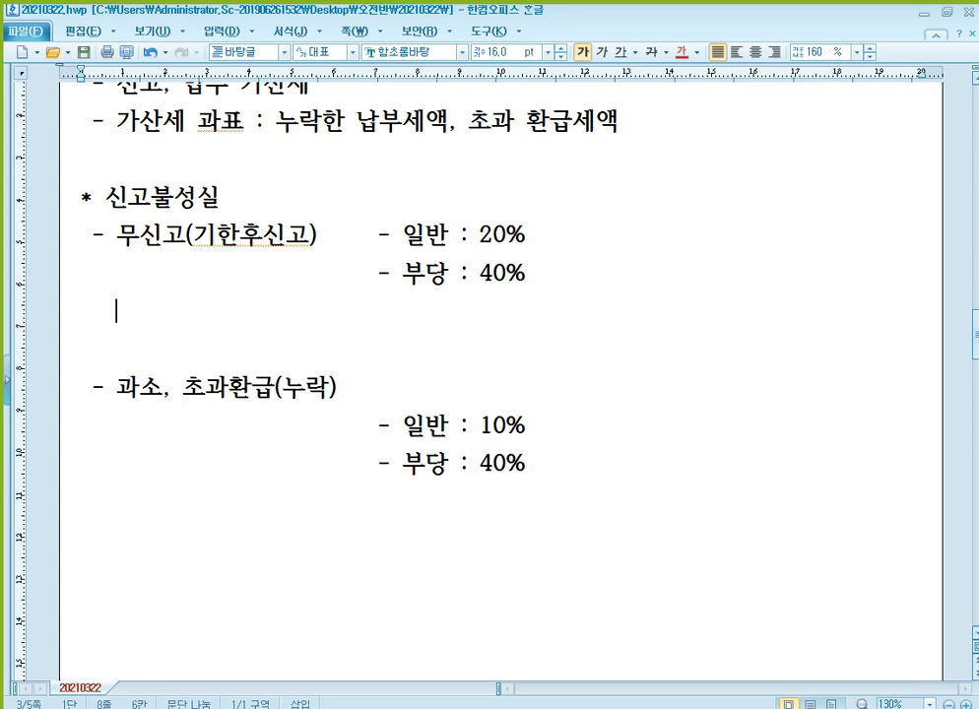
text(**)
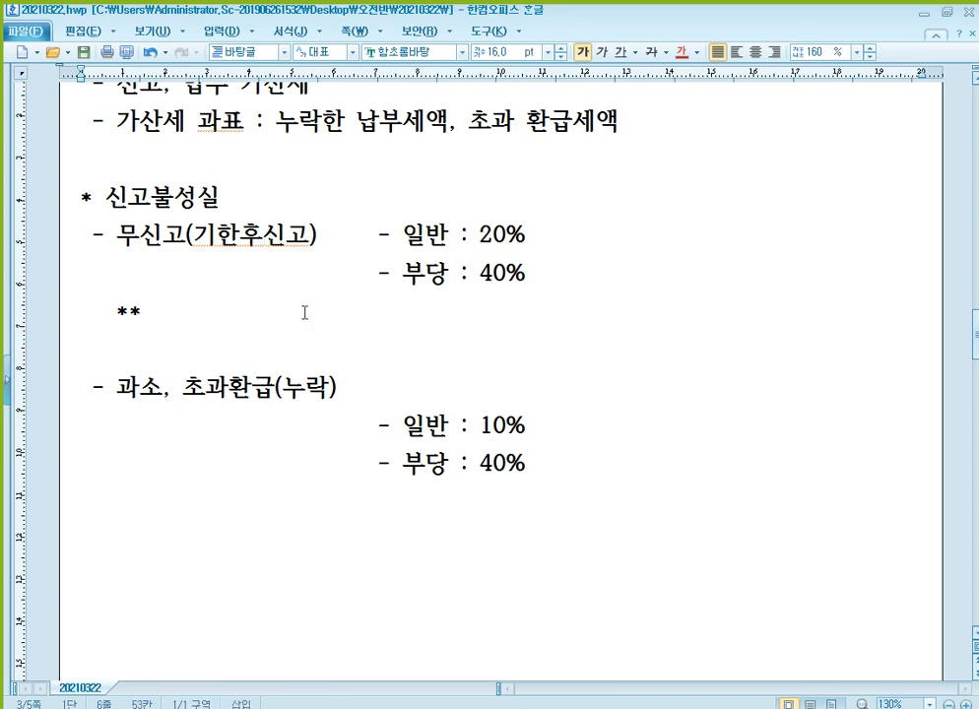
text(1개우)
text(월이내 :)
text( 50% 감면)
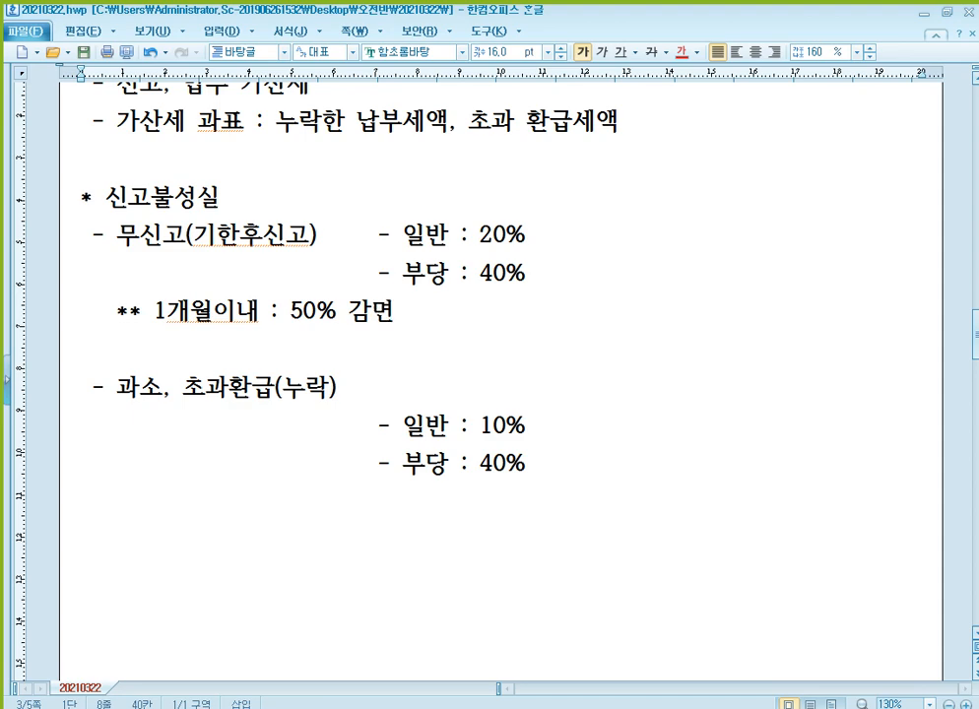
Step: Extend the 1개월이내 reduction note with " , 3개월이내 : 30% 감면 , 6개월이내 : 20% 감면"
text(, )
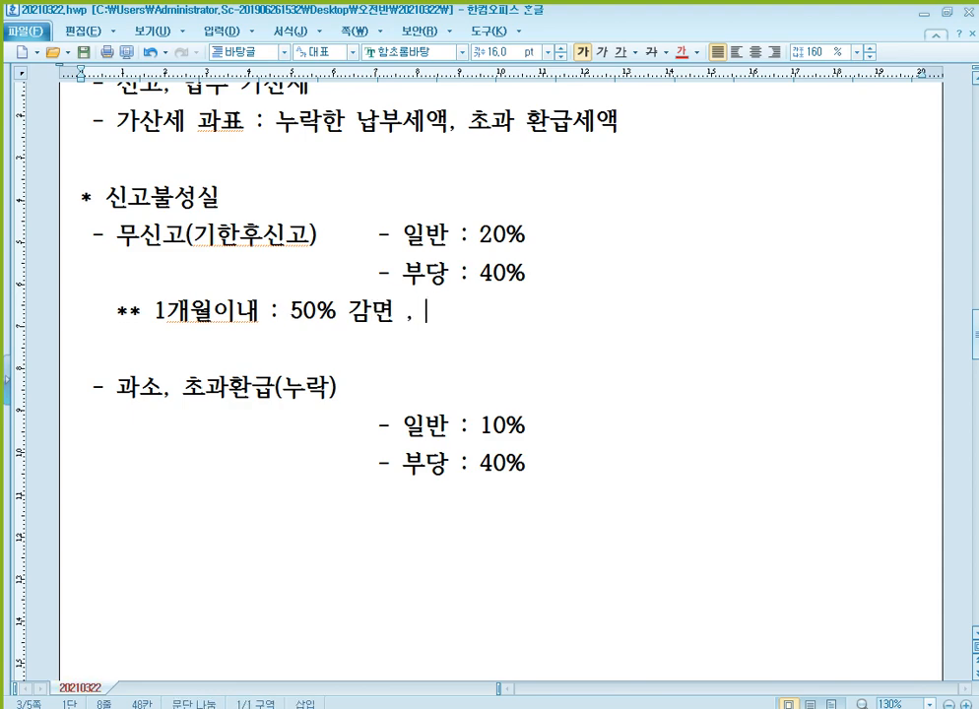
text(3개월이)
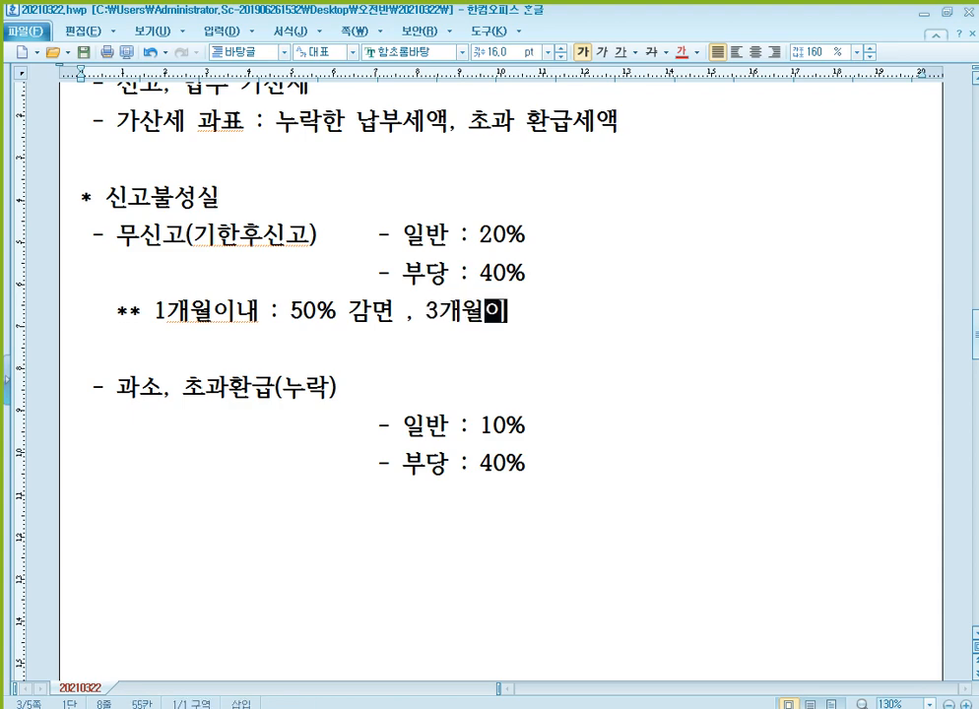
text(내 : 30)
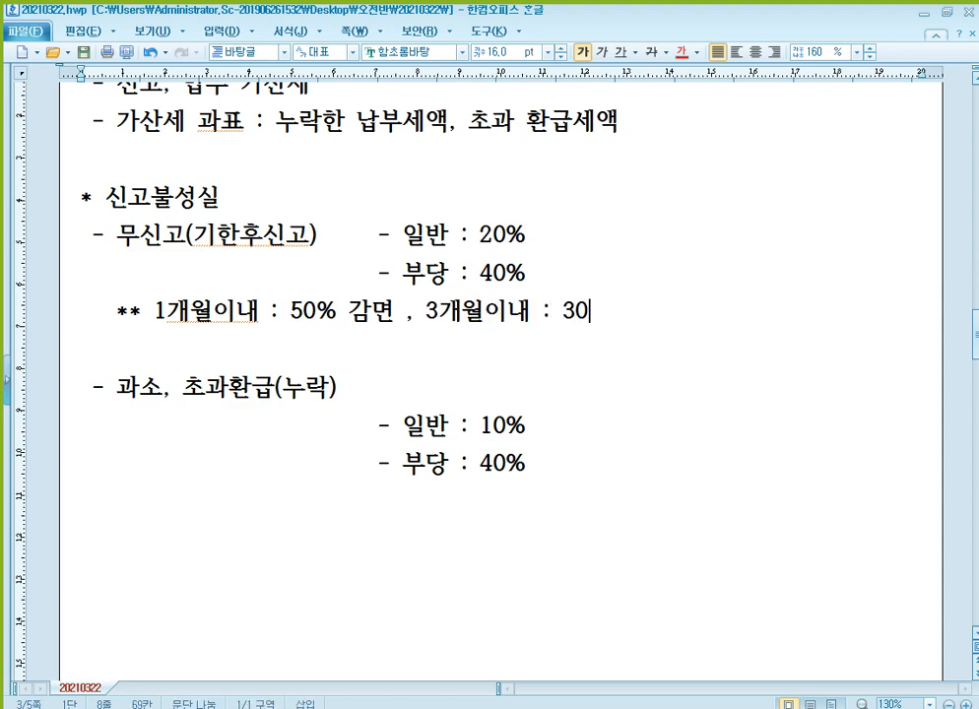
text(% 감면,)
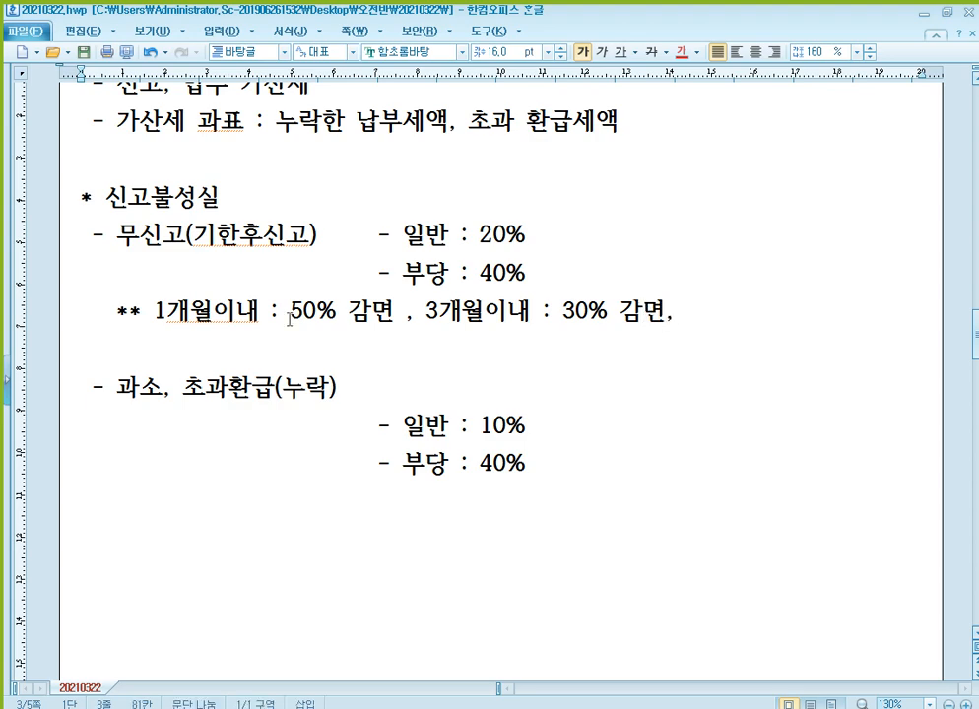
key(BackSpace)
text(, )
text( 6개월이내 )
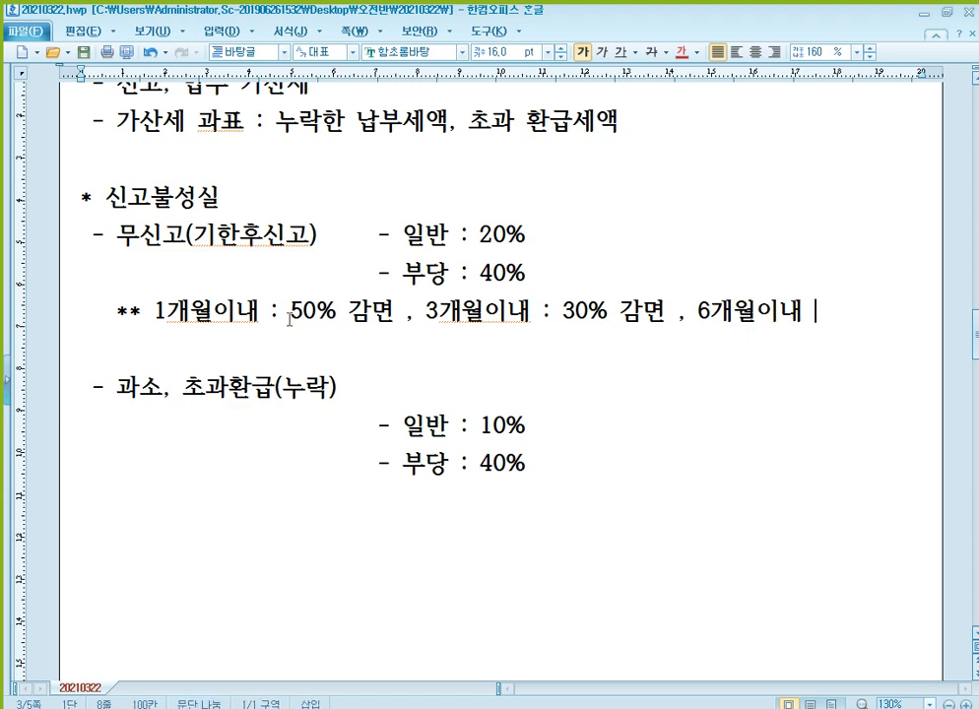
text(: 20%)
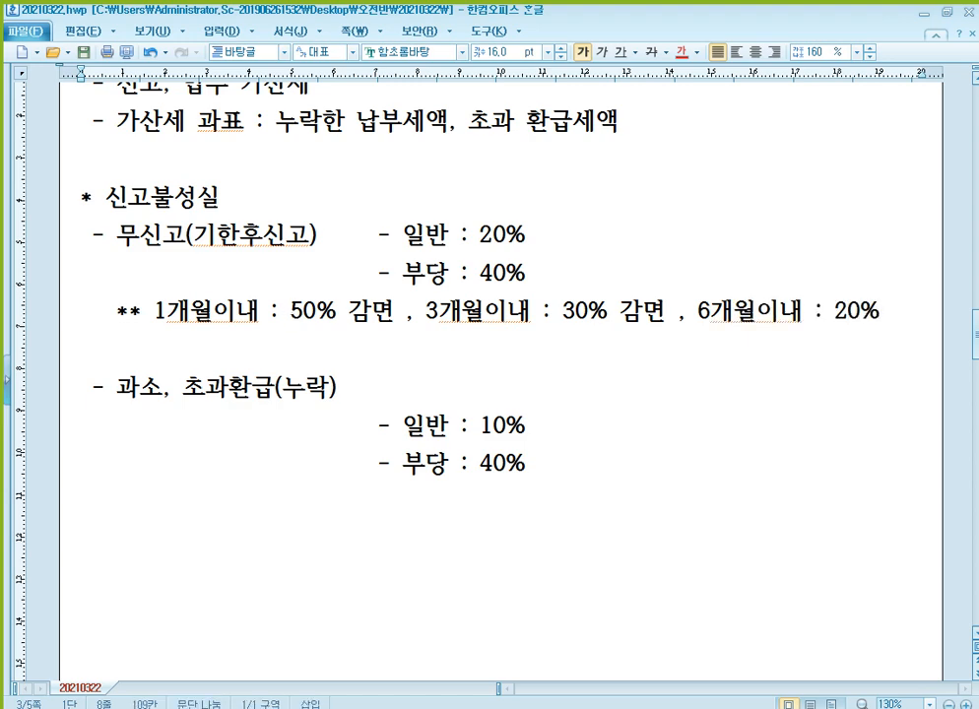
text( 가감면)
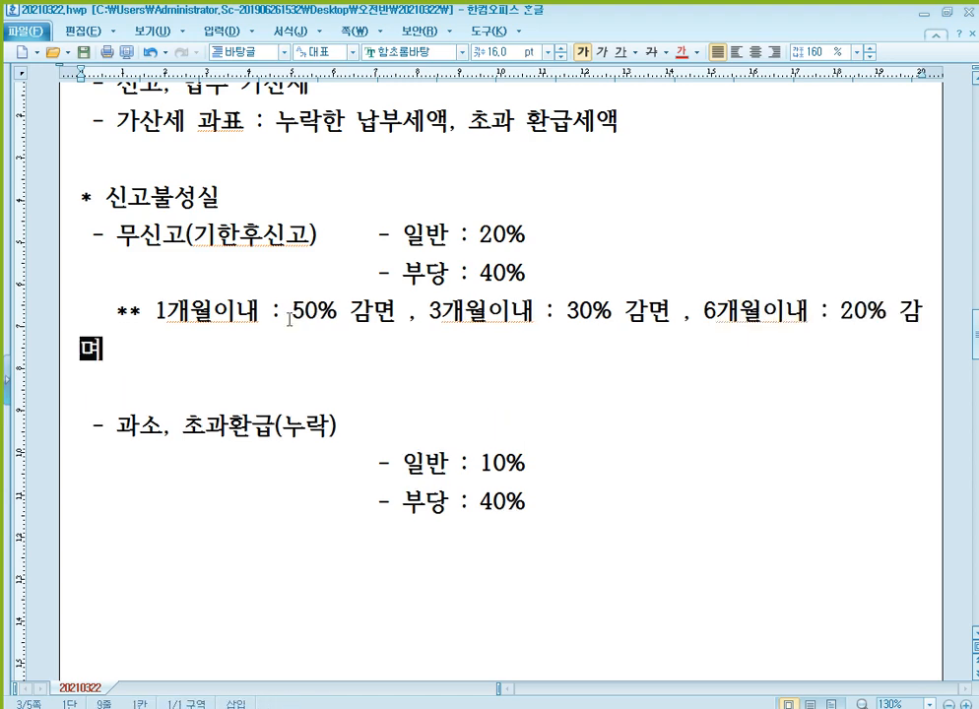
Step: Tighten the character spacing of the reduction note's text after "**" so that it fits on one line
key(shift+Up)
key(shift+Right)
key(shift+Right)
key(shift+Right)
key(shift+Right)
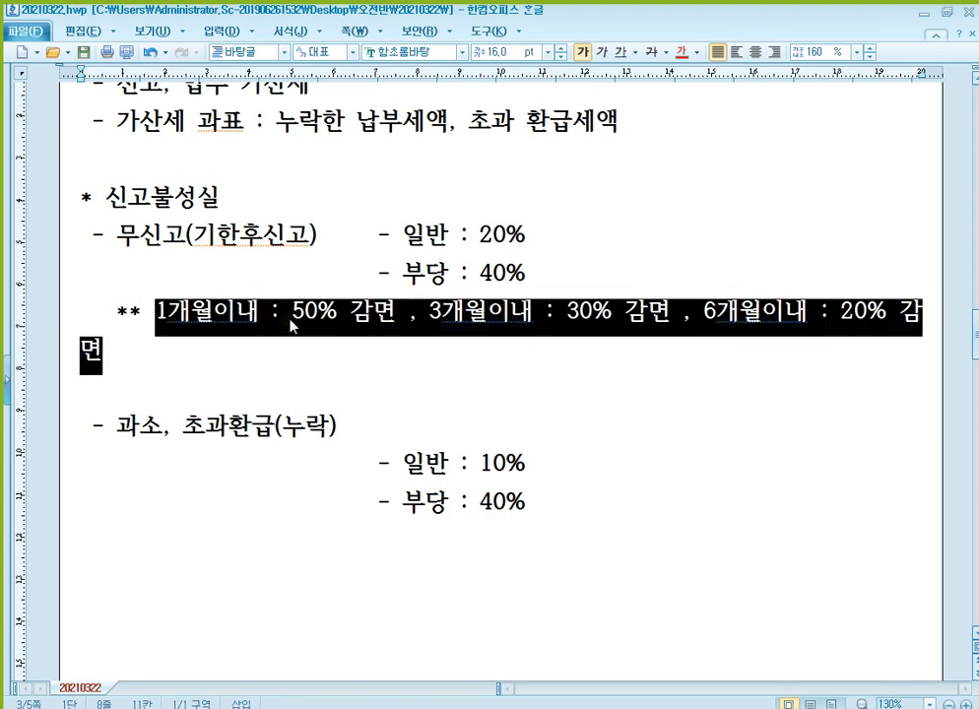
key(alt+shift+n)
key(alt+shift+n)
key(alt+shift+n)
key(alt+shift+n)
key(alt+shift+n)
key(Escape)
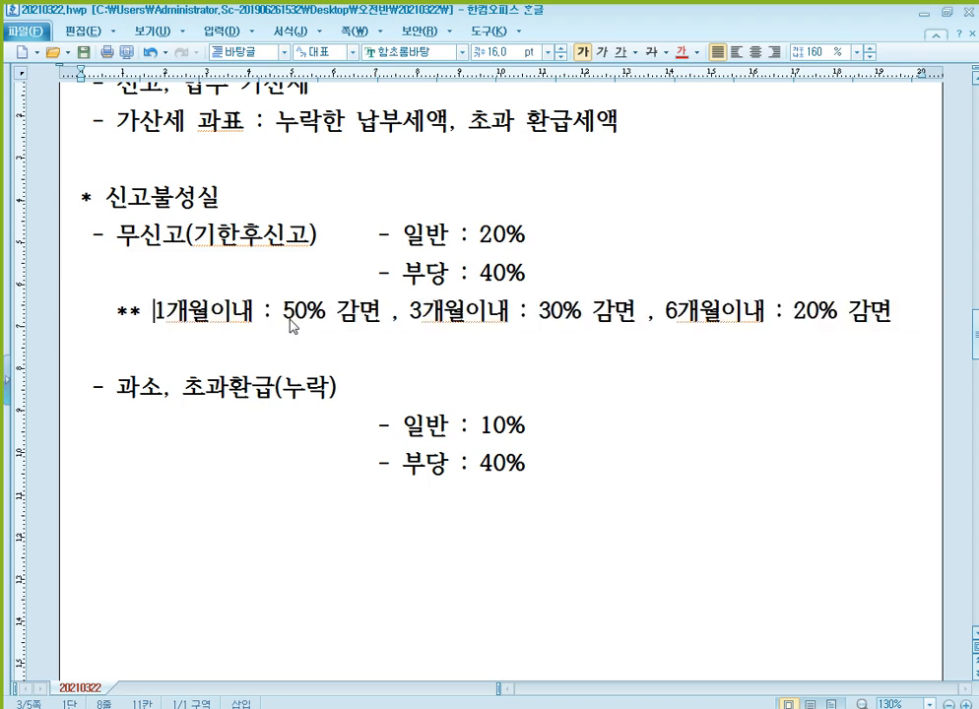
key(Down)
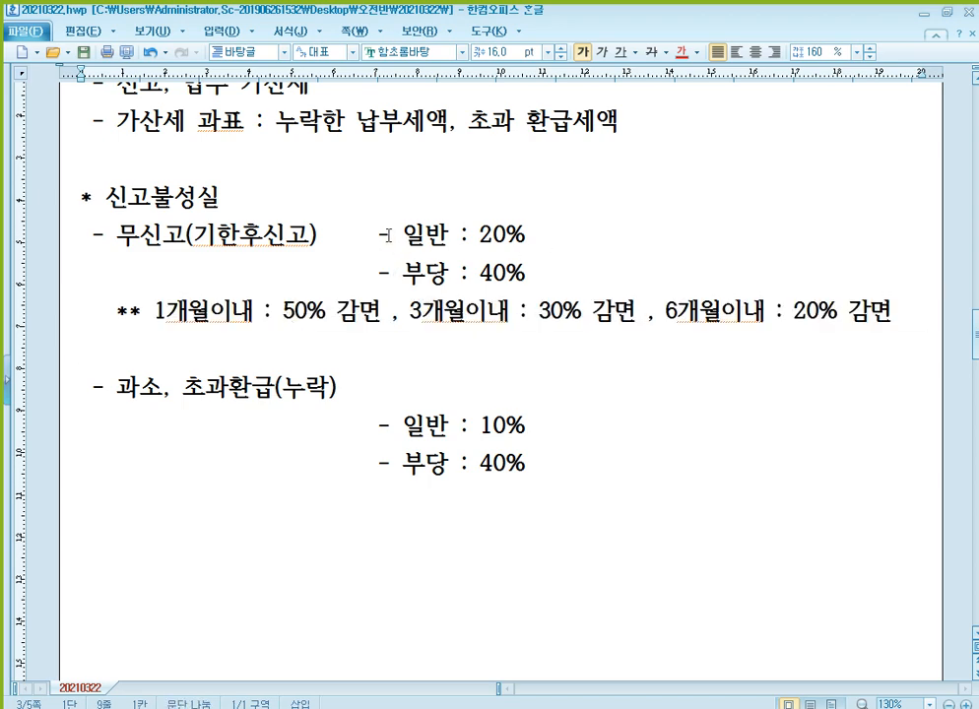
Step: Colour "일반 : 20%" under 무신고 and "1개월이내 : 50% 감면" in the note red
drag(402, 235, 525, 236)
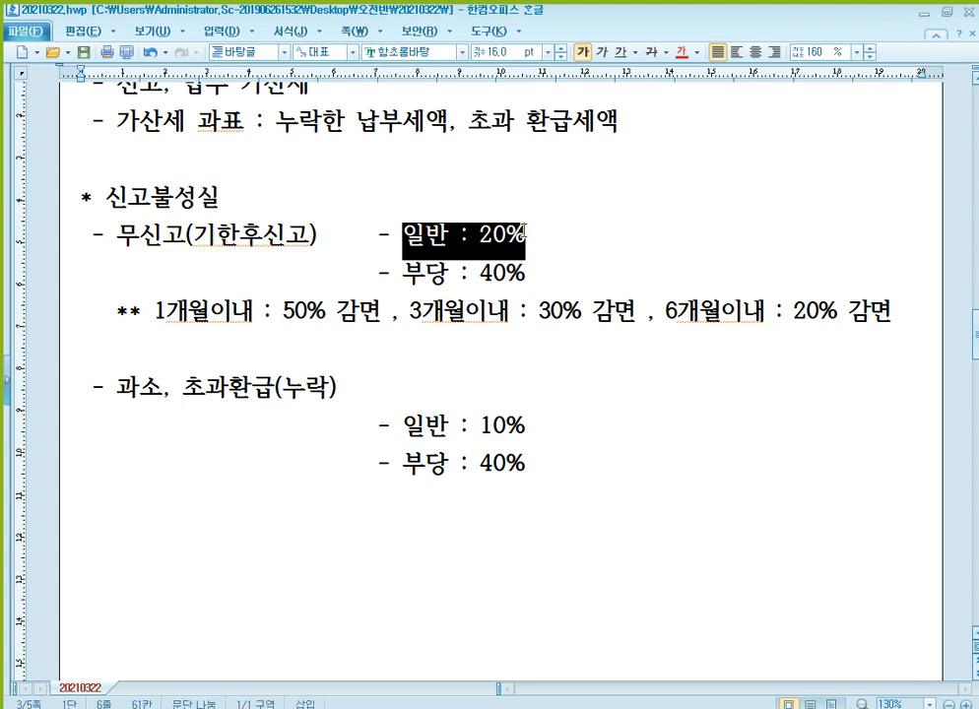
click(687, 55)
drag(155, 311, 380, 313)
click(688, 55)
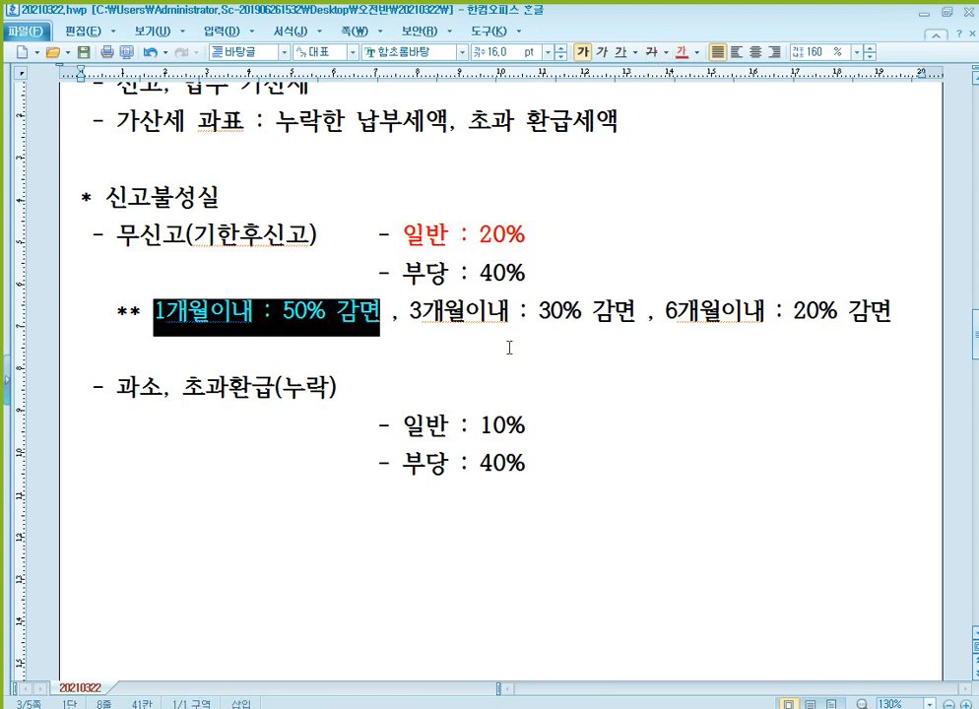
click(350, 524)
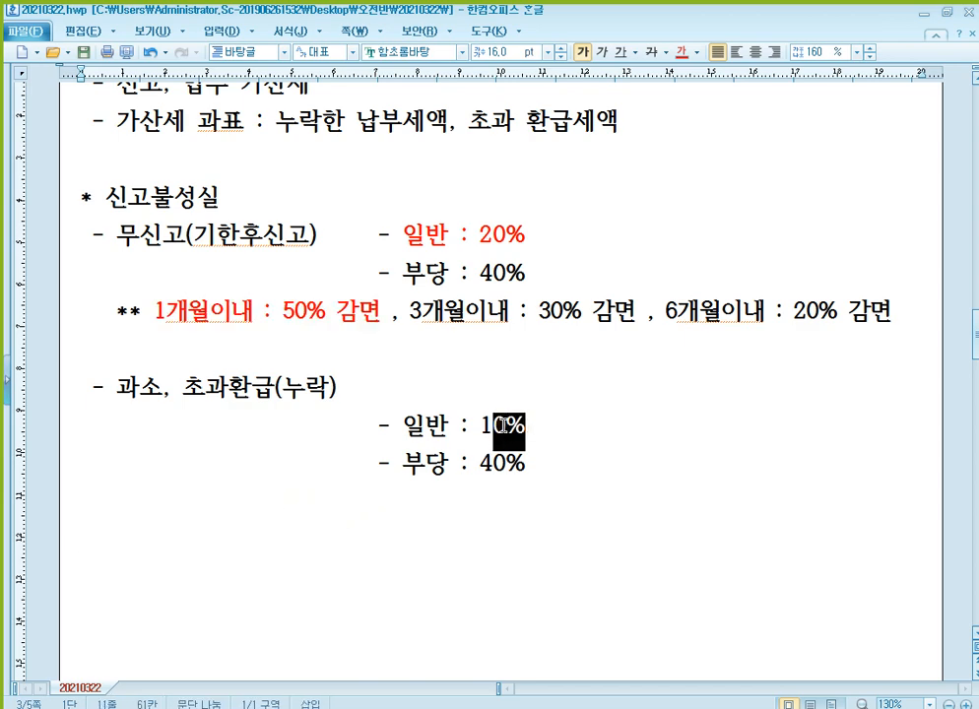
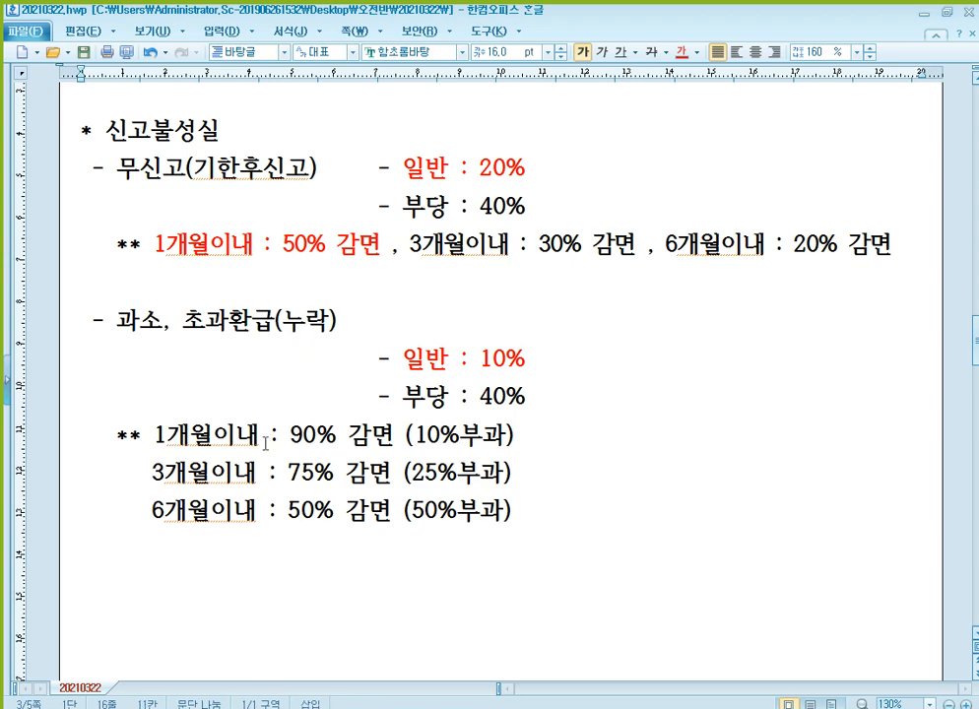
Step: Add the reduction line "1년이내 : 30% 감면" below the 6개월이내 line and start a new line
text(1년이내)
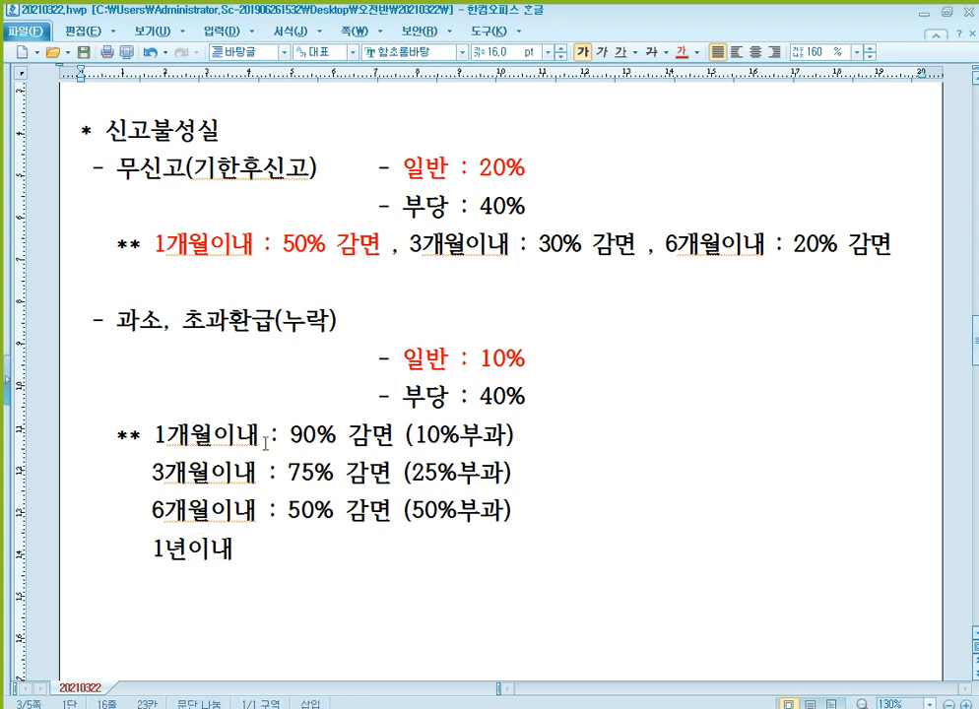
text( : 30%)
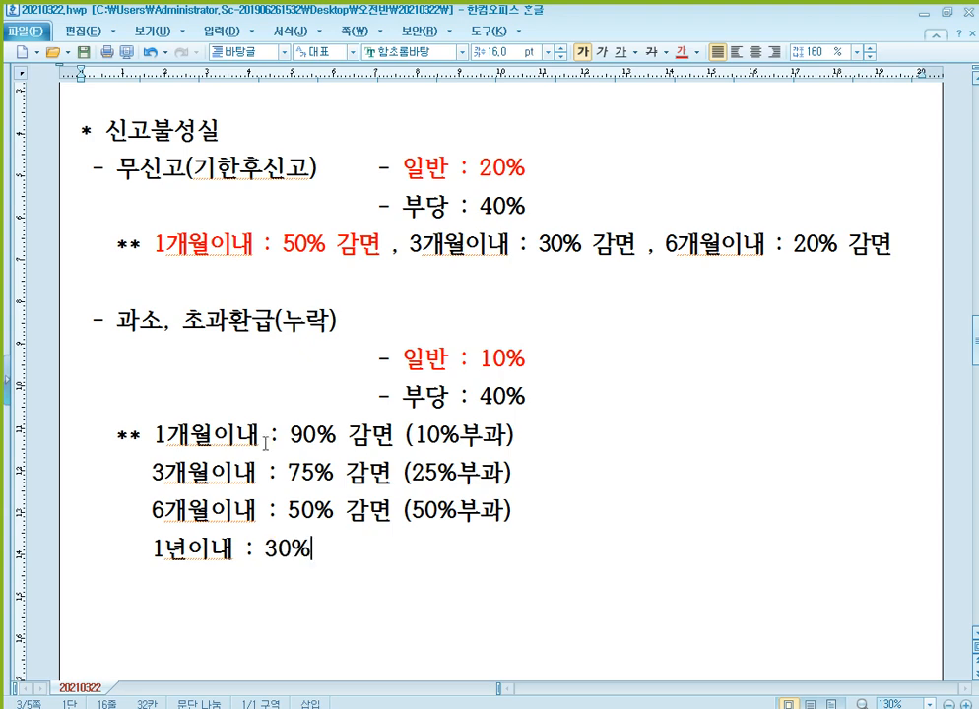
text( 감며ㄴ)
key(Return)
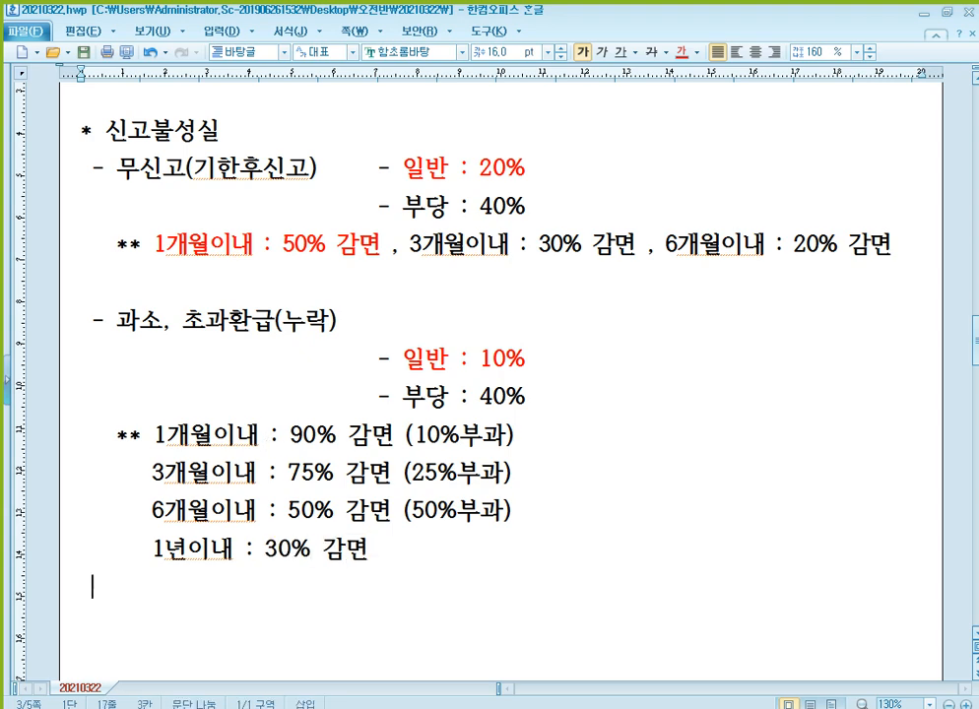
Step: Add the reduction lines "1년 6개월이내 : 20%" and "2년이내 : 10%" below the 1년이내 line
text(1년)
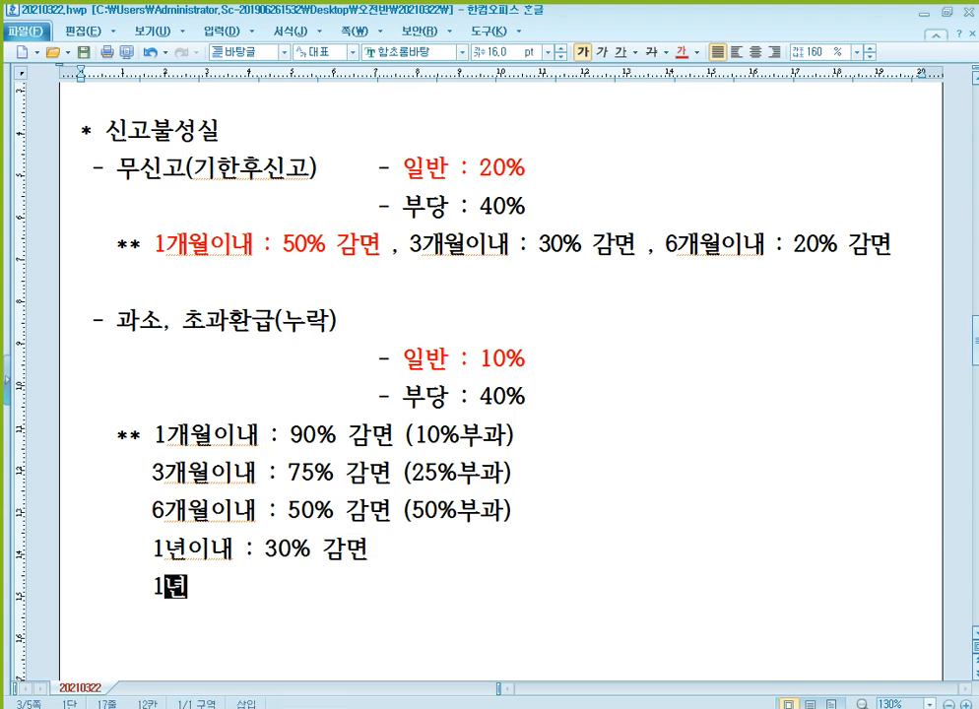
text( 6개월이내)
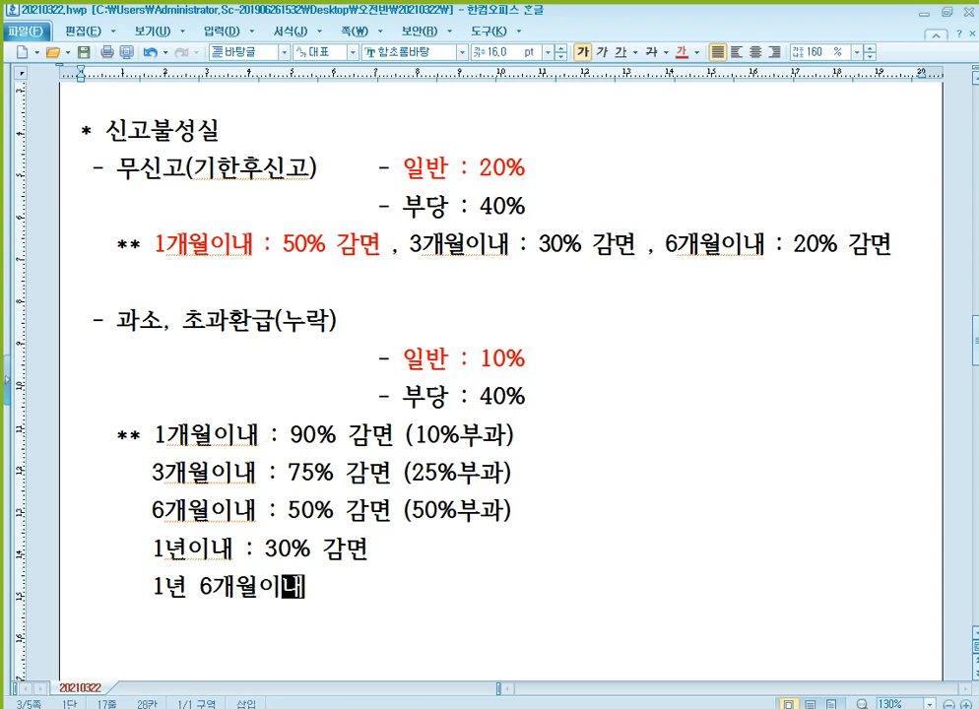
text( : 20%)
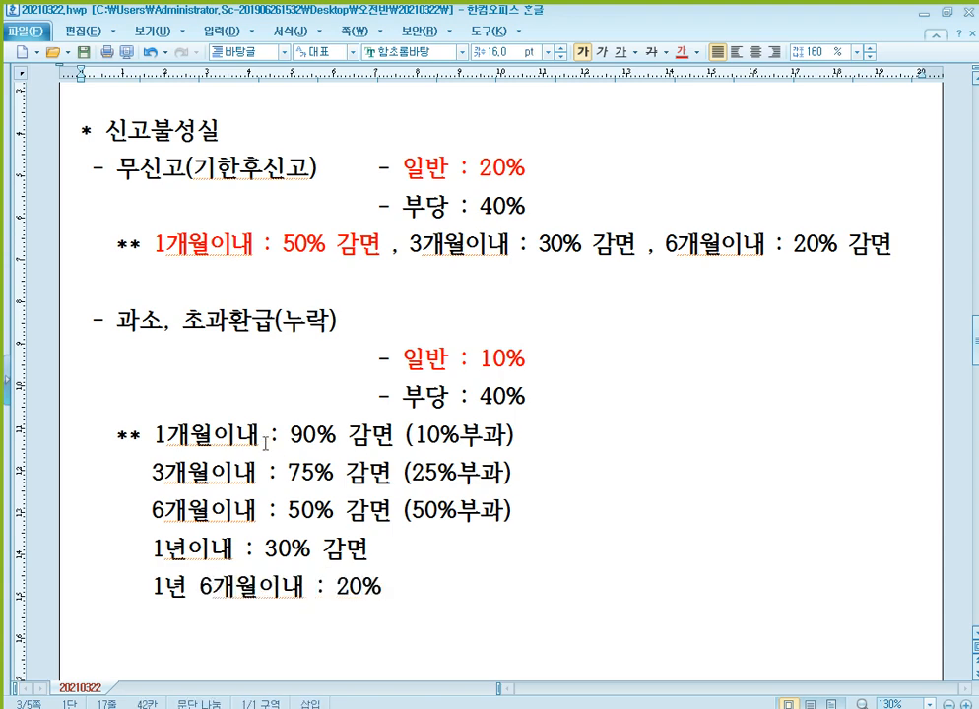
key(Return)
text(2)
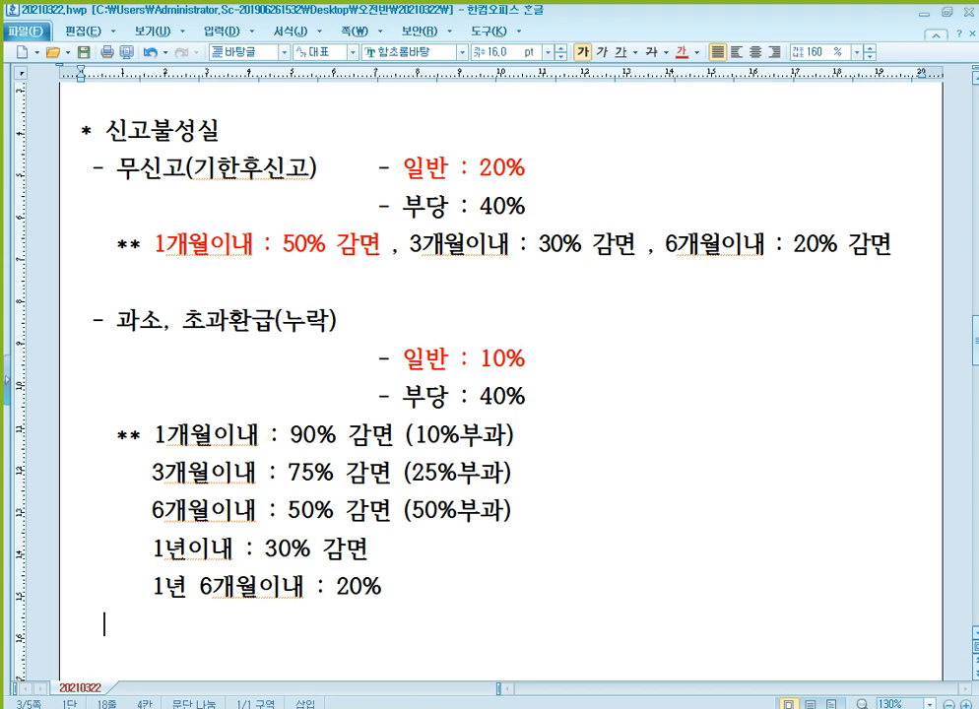
text(년이내 :)
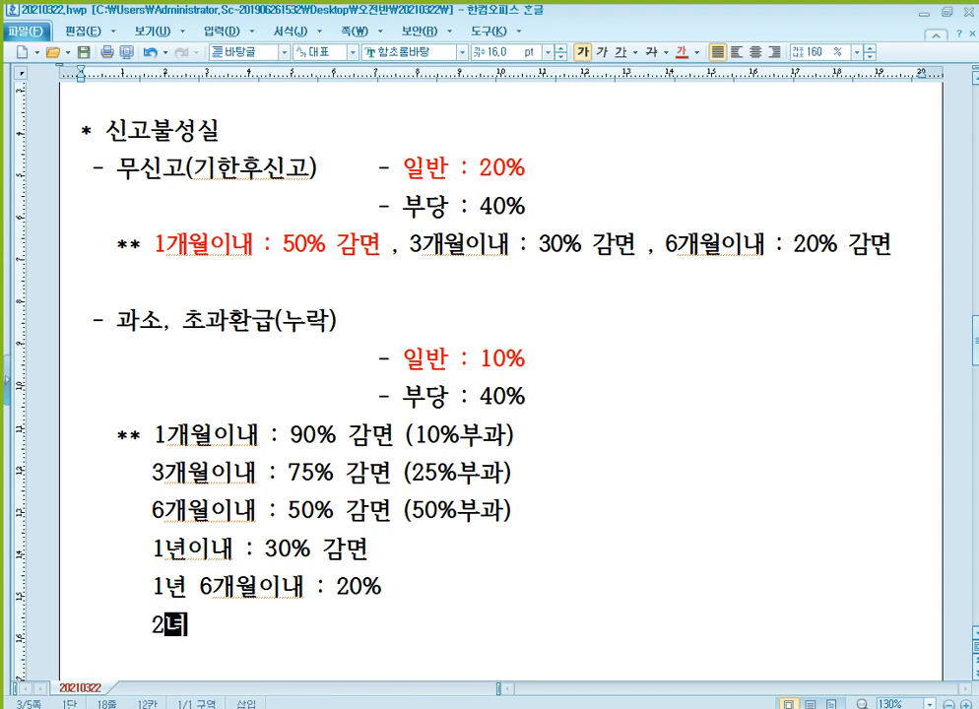
text( 10%)
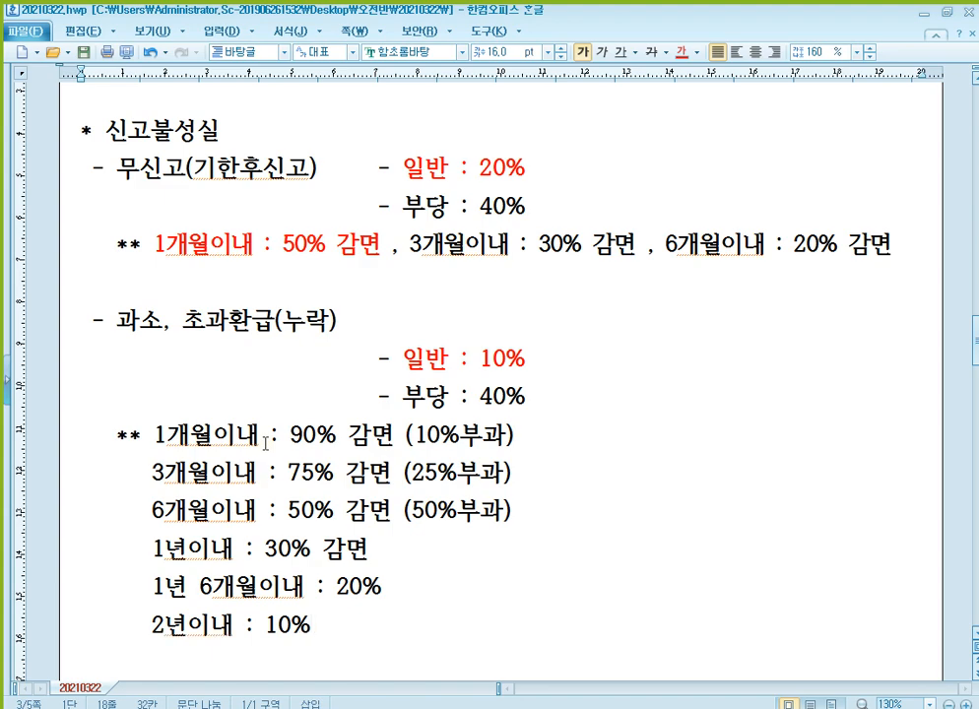
Step: Colour the 1개월이내 (90% 감면) and 3개월이내 (75% 감면) lines under 과소, 초과환급(누락) red
scroll(265, 443, down, 1)
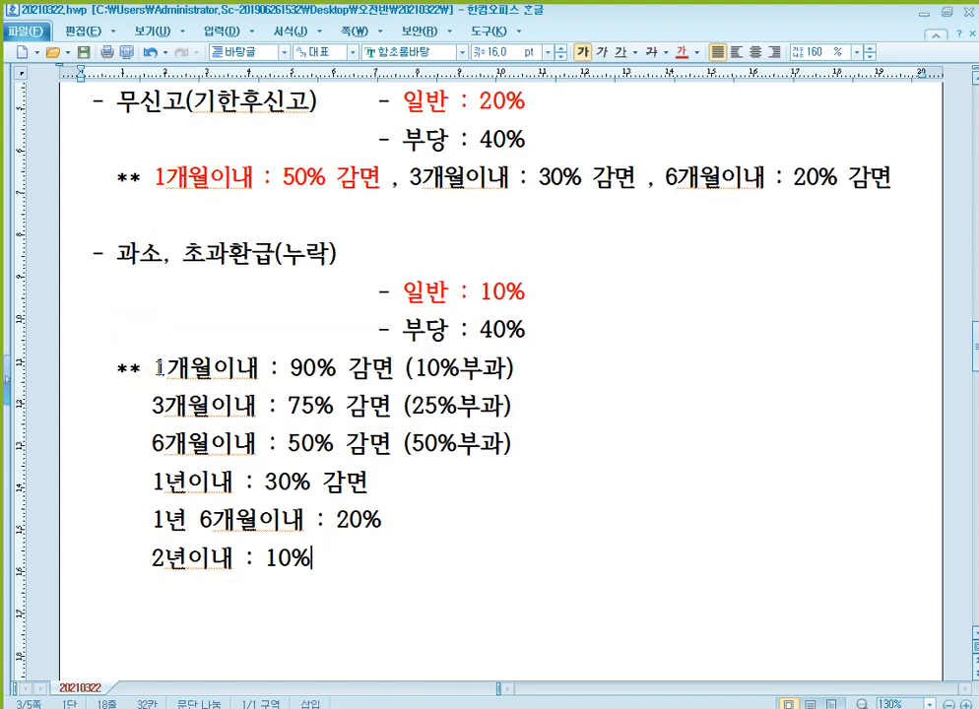
drag(123, 371, 536, 365)
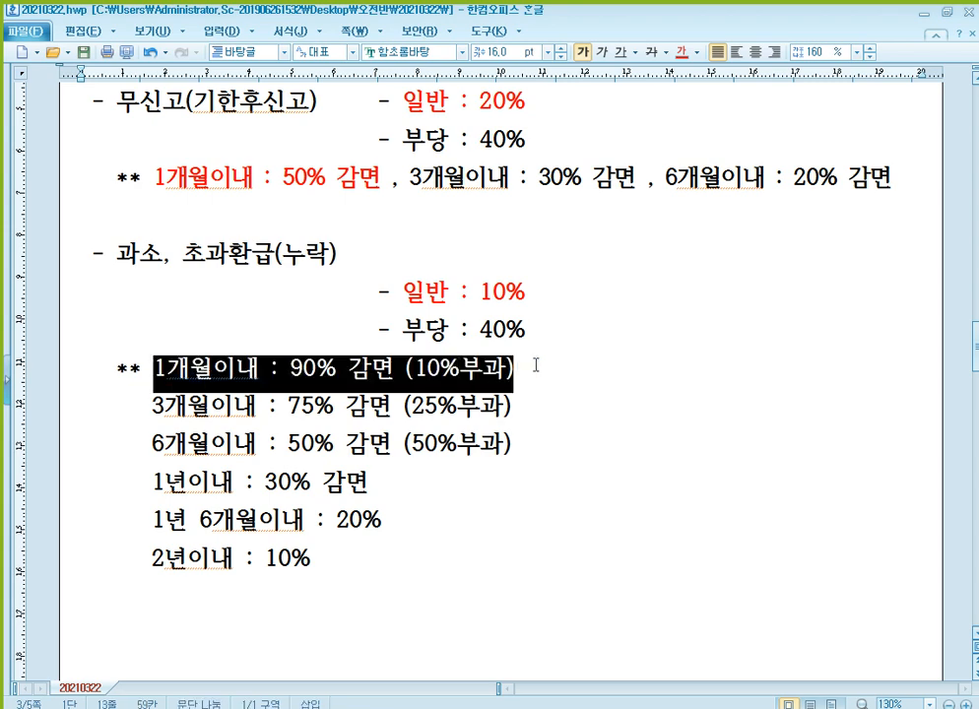
click(682, 51)
click(150, 404)
drag(150, 403, 572, 400)
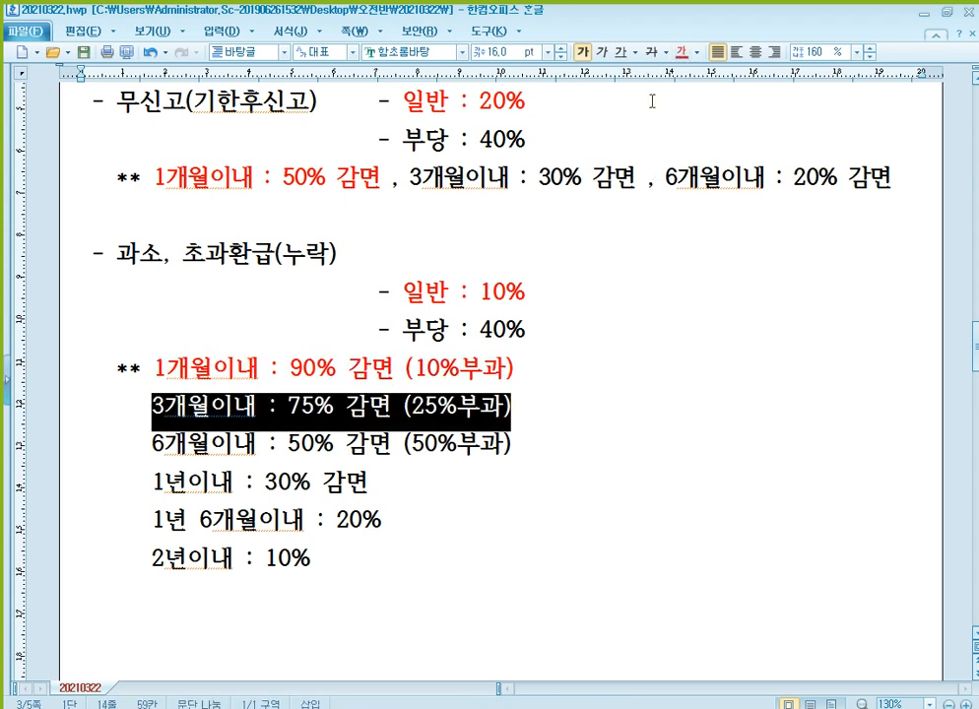
click(681, 51)
Step: Append "=> 예정신고누락분 확정신고 반영" to the 3개월이내 : 75% 감면 line
click(604, 402)
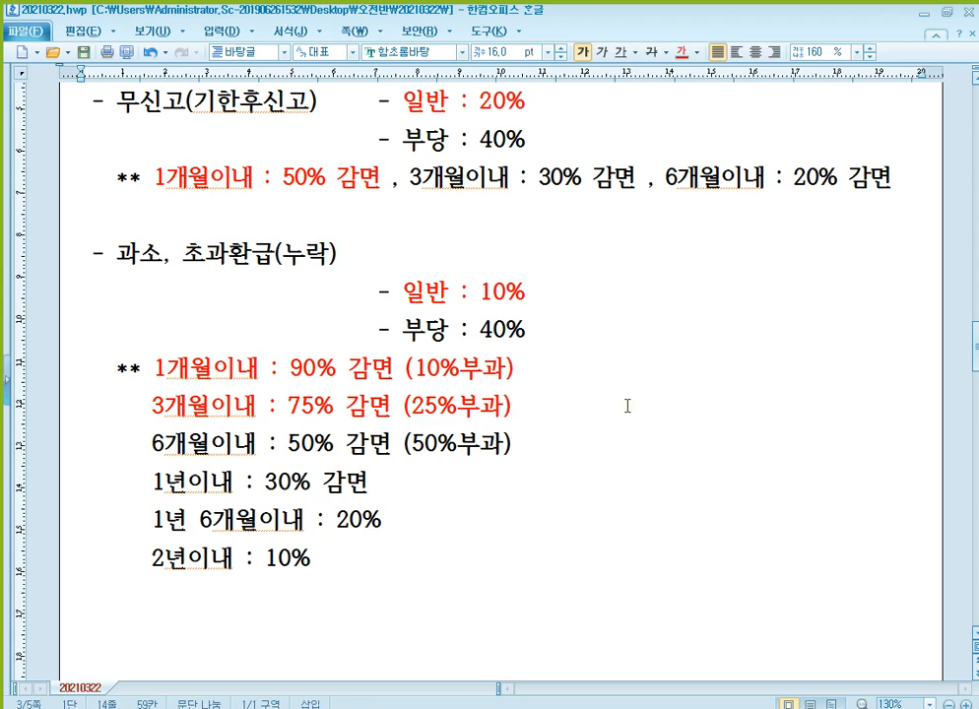
text(=> 예저)
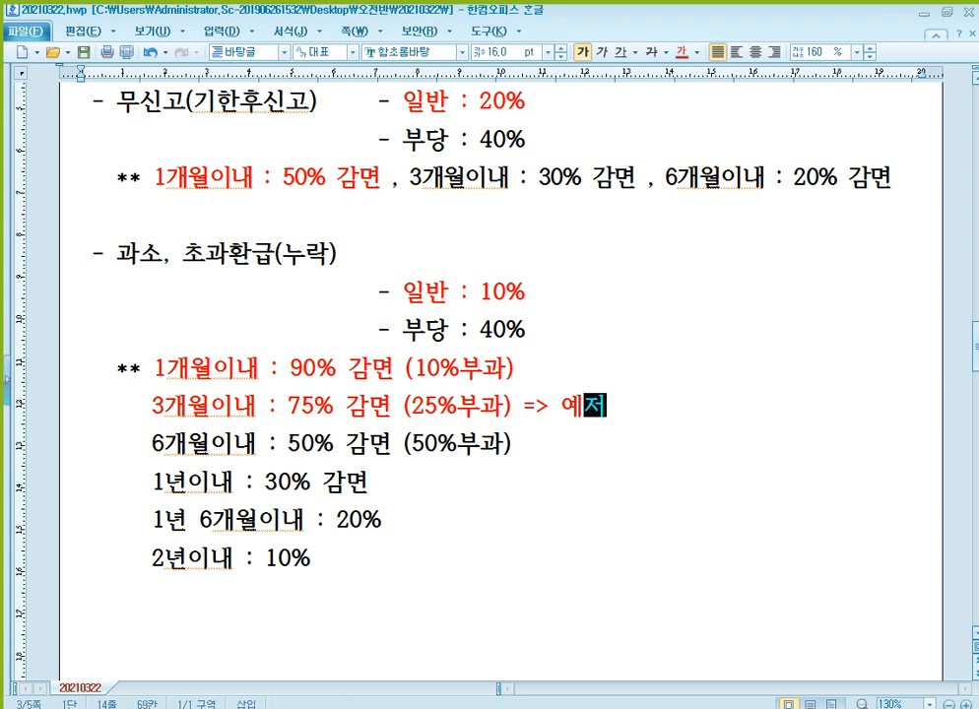
text(정신고누락)
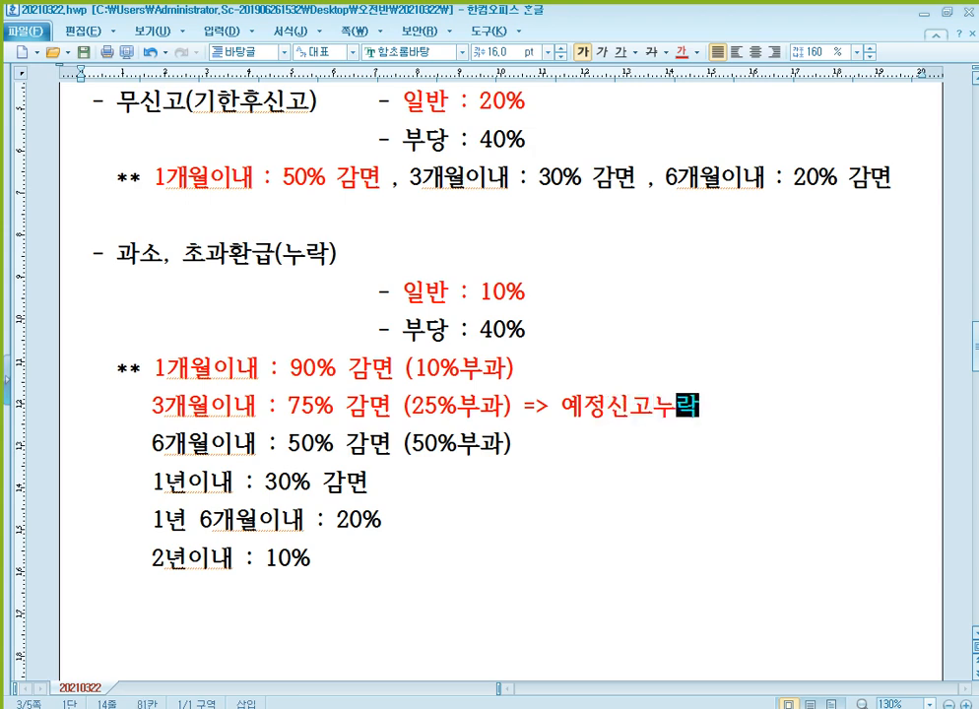
text(분 확정신고 )
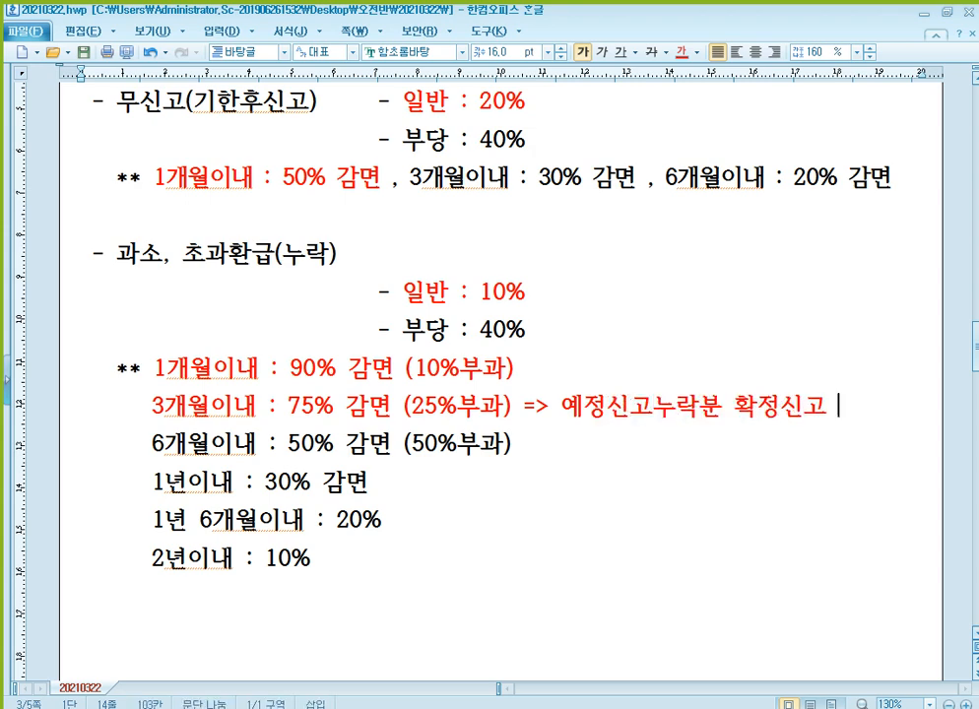
text(반영)
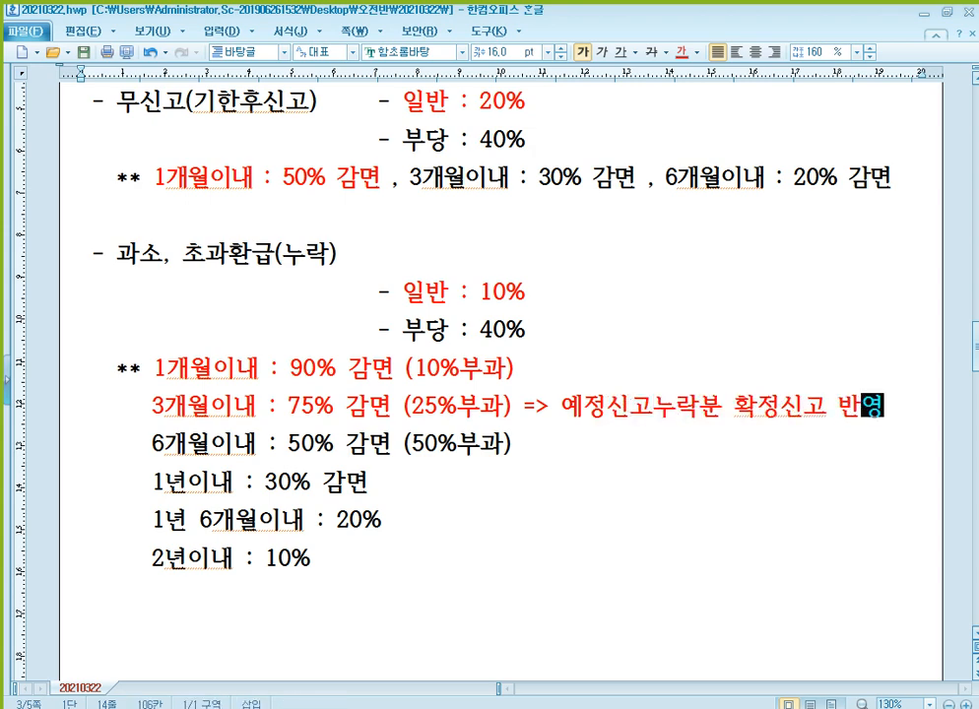
Step: Append "=> 수정신고 발생 가능" to the 1개월이내 : 90% 감면 line
key(Up)
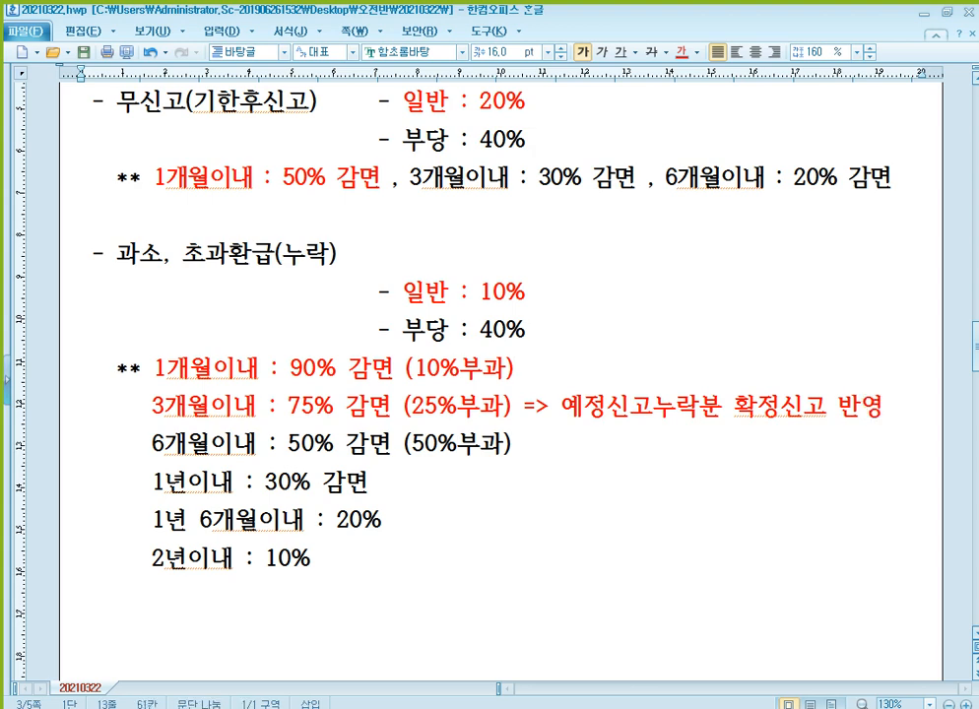
text(=> 수정)
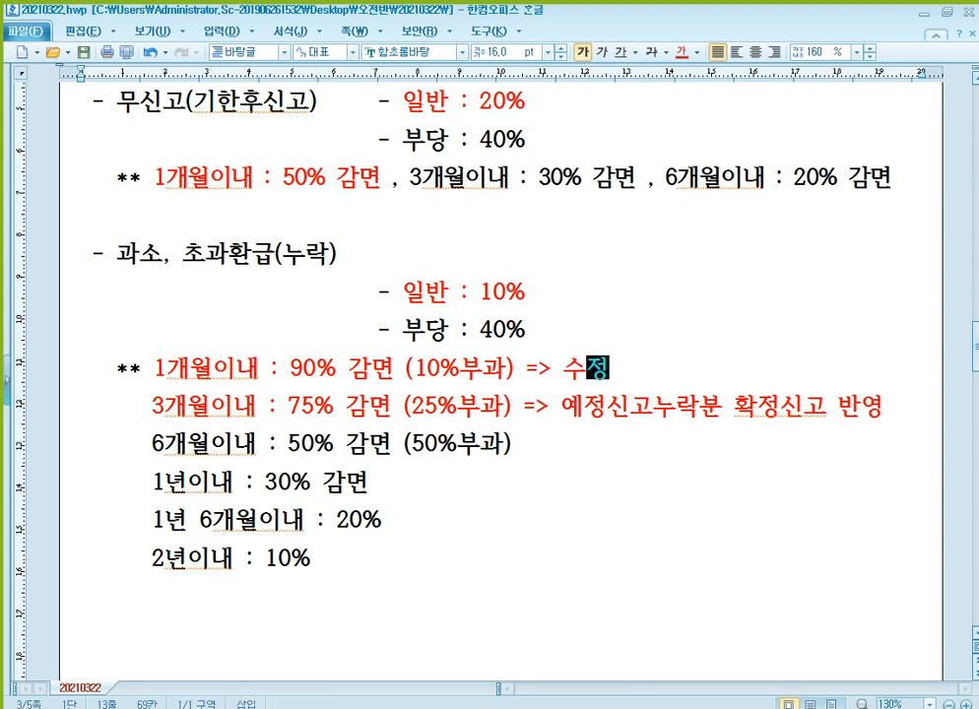
text(신고 발생 간)
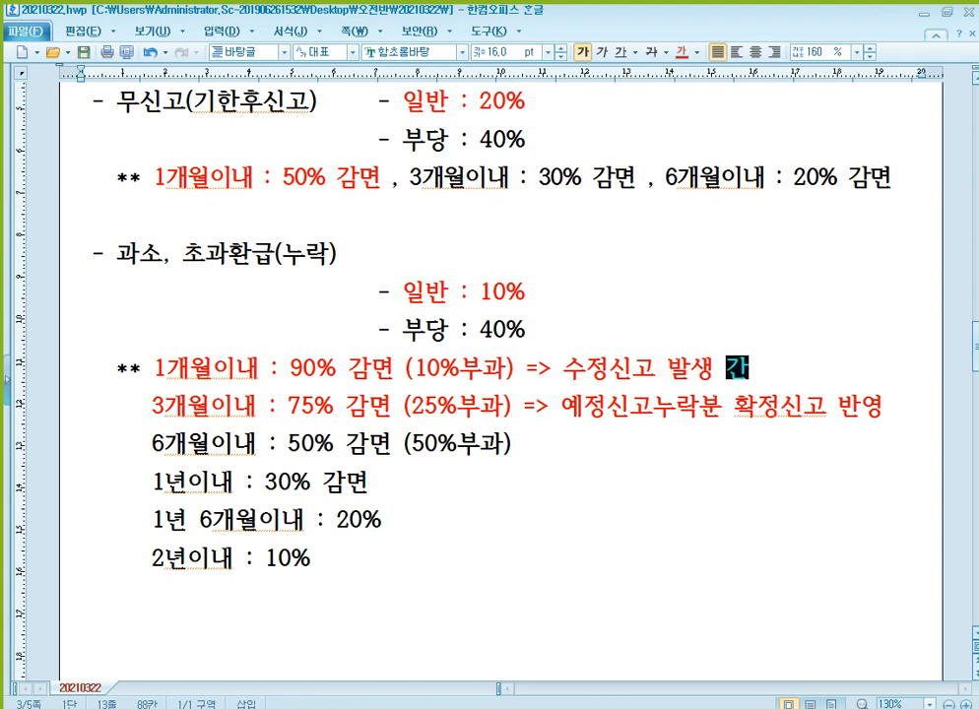
text(능)
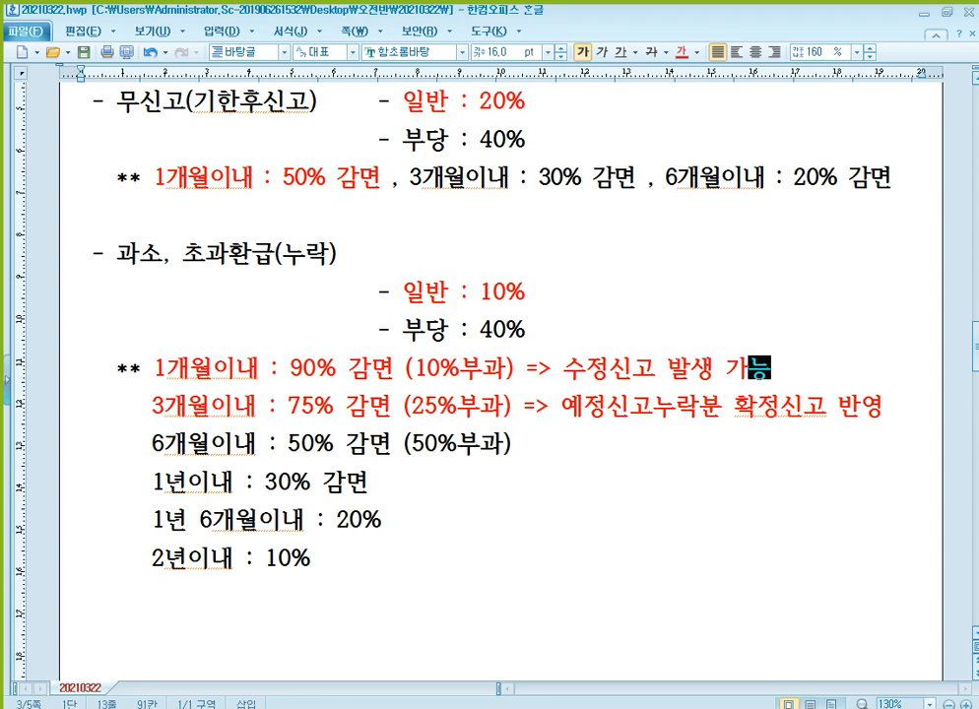
scroll(603, 323, up, 1)
scroll(536, 312, down, 1)
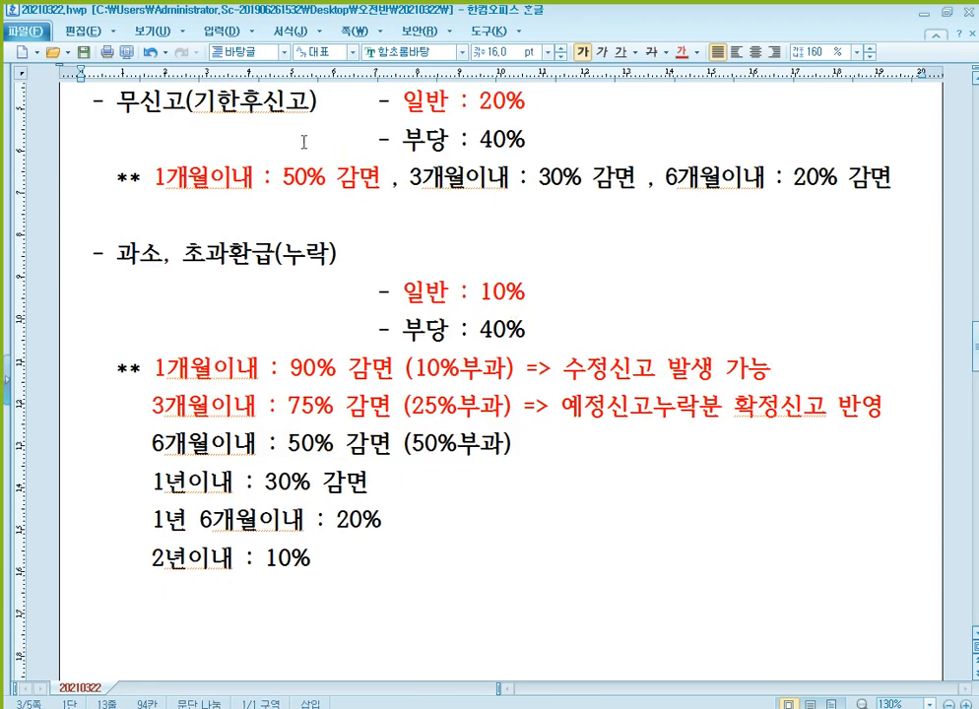
scroll(481, 110, up, 1)
click(291, 214)
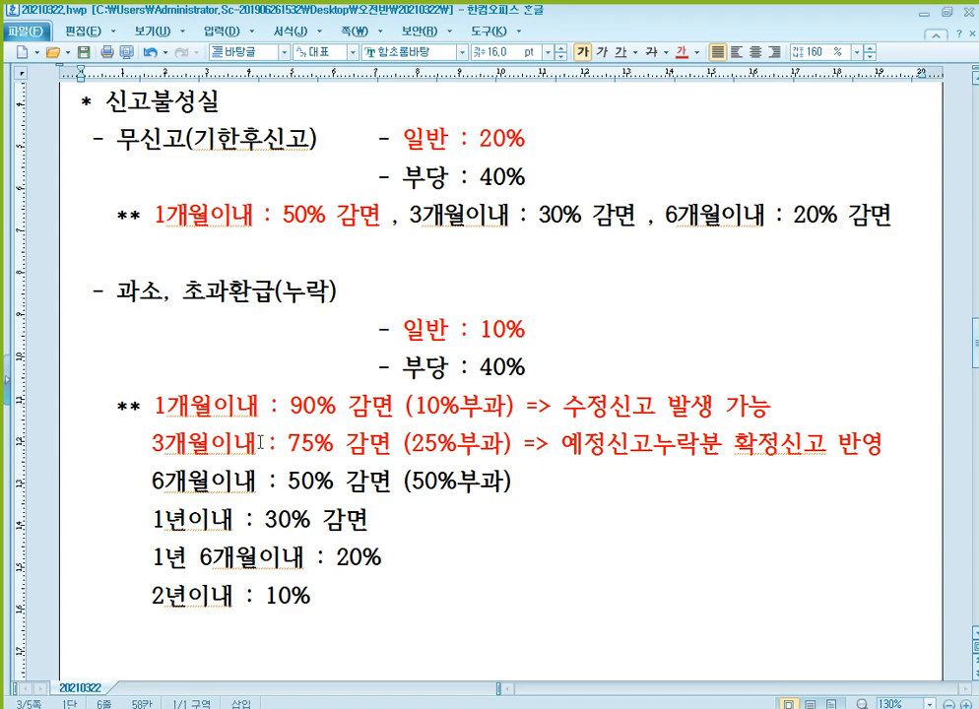
scroll(260, 444, down, 2)
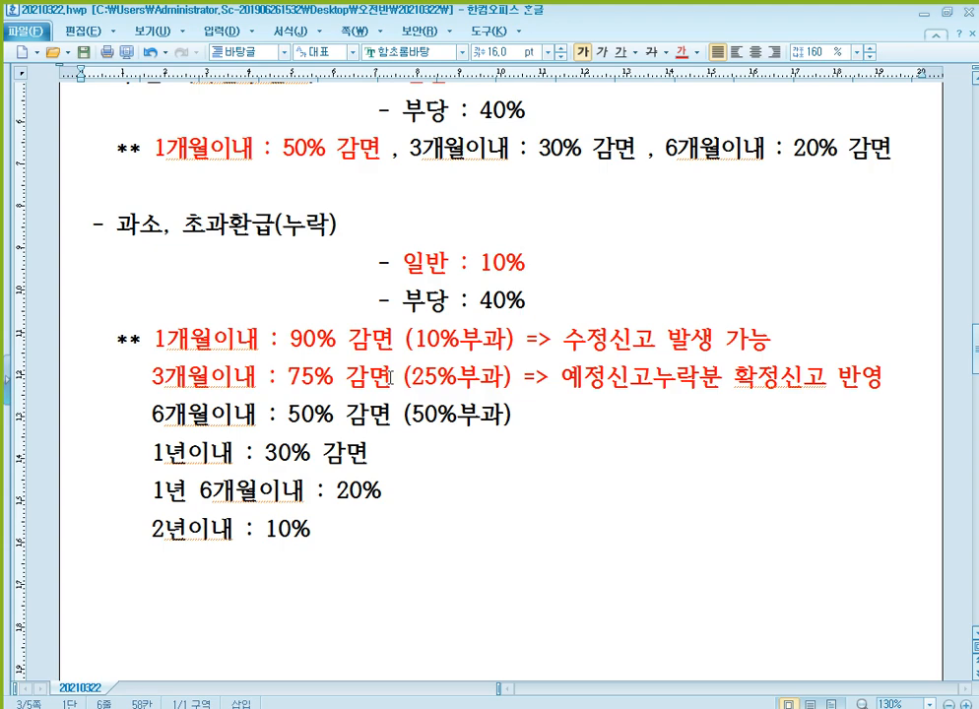
scroll(395, 378, up, 3)
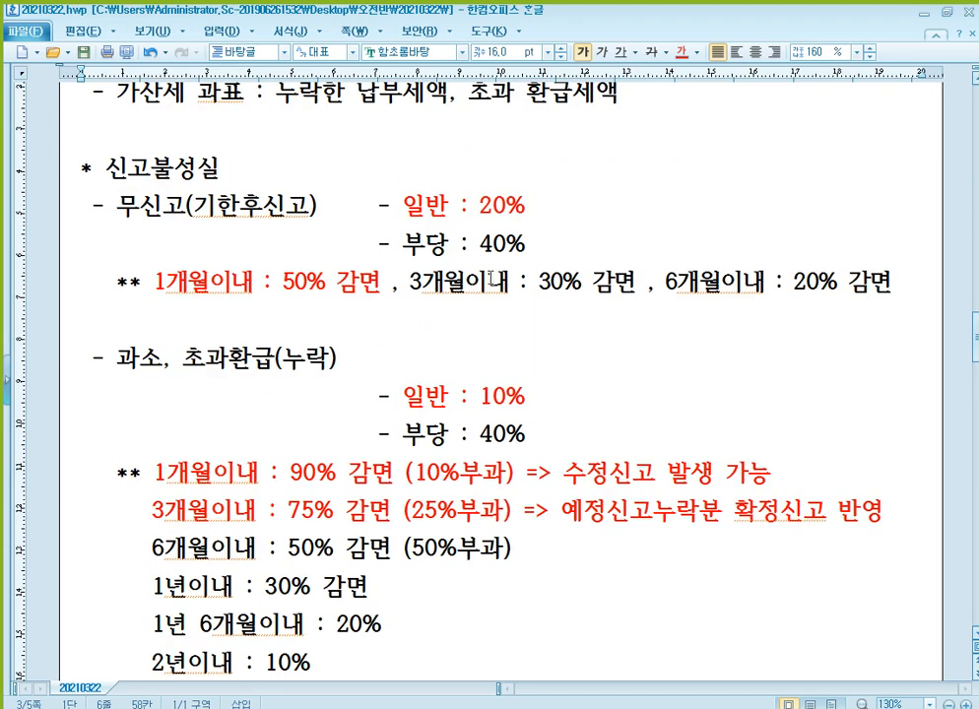
click(507, 397)
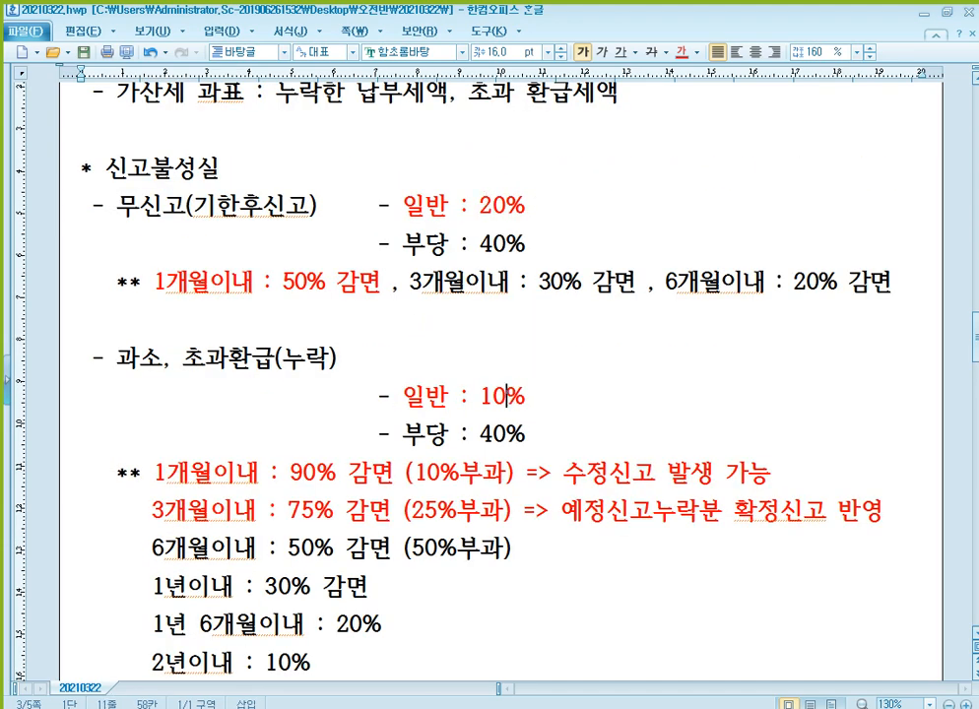
Step: Switch to the 부가가치세신고서 window and enter 1,000,000 as the 무신고(일반) amount in the 가산세명세 table
key(alt+Tab)
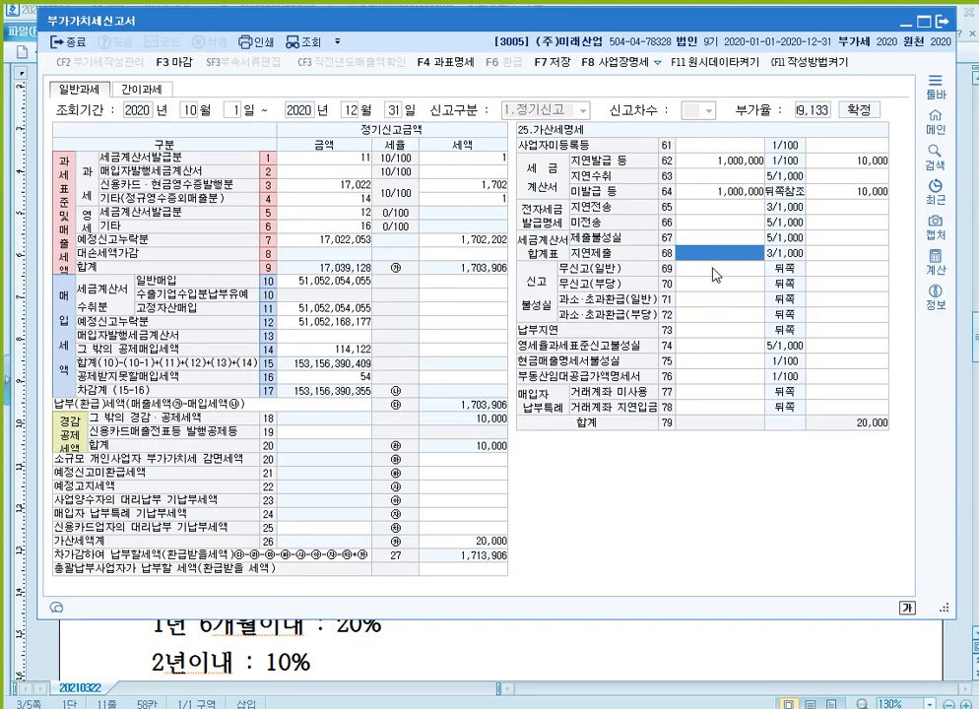
text(1000000)
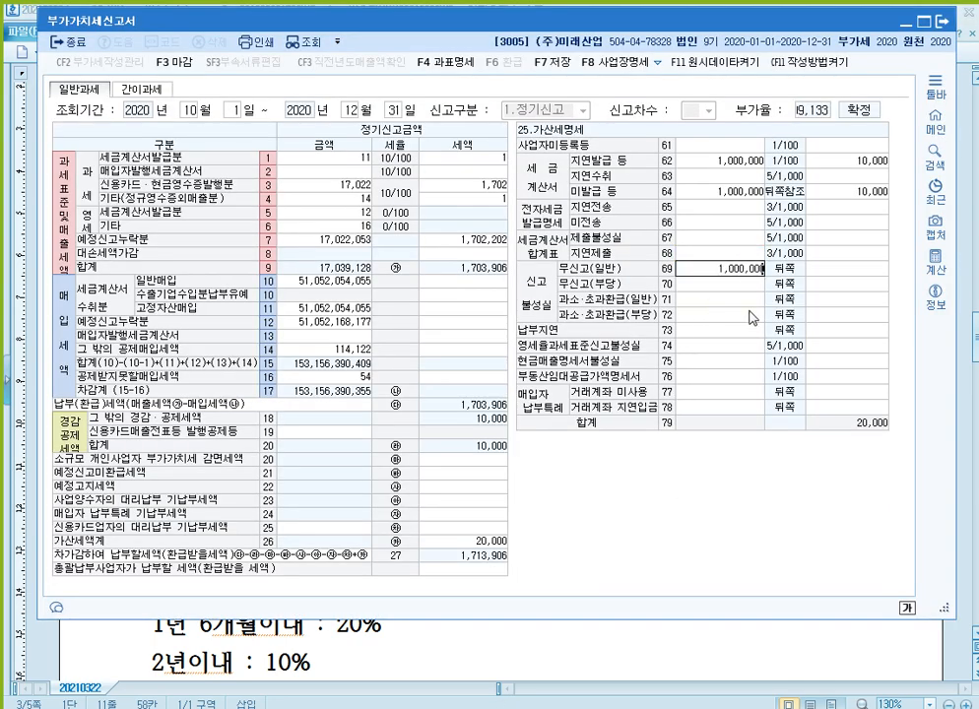
key(Return)
Step: Enter an amount of 1,000,000 and a tax of 25,000 for 과소·초과환급(일반) in the 가산세명세 table
key(Left)
key(Down)
key(Down)
text(1000000)
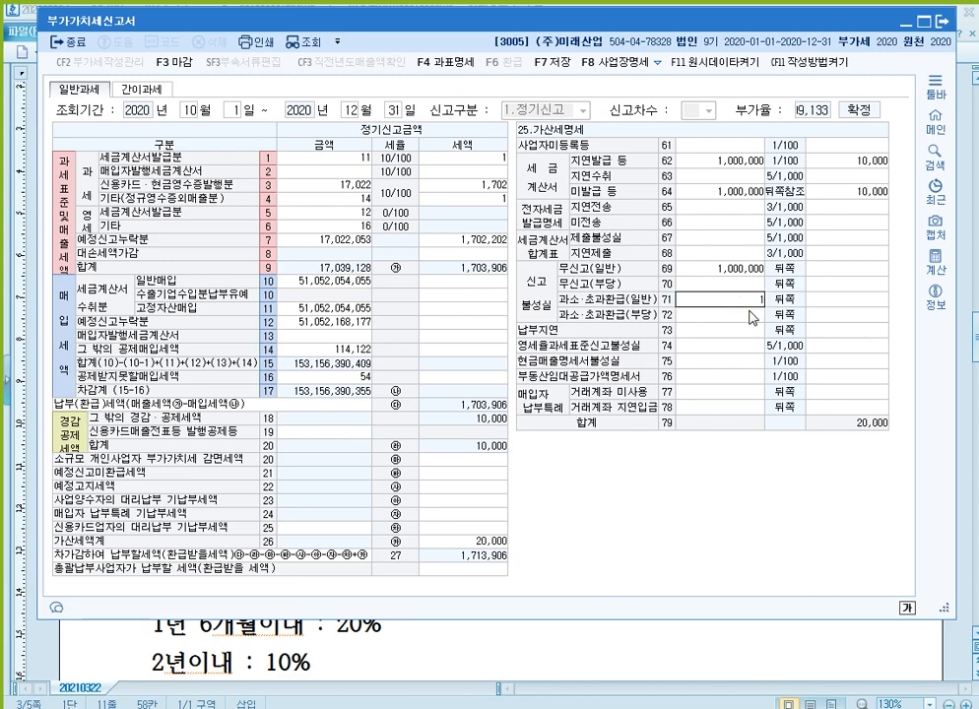
key(Return)
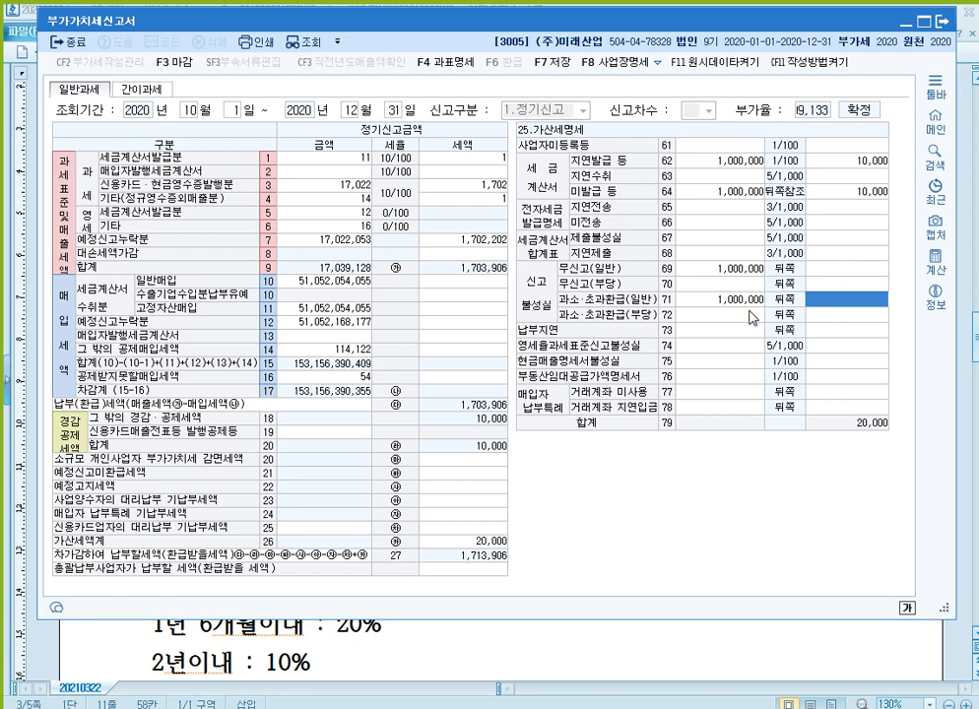
text(250000)
key(Return)
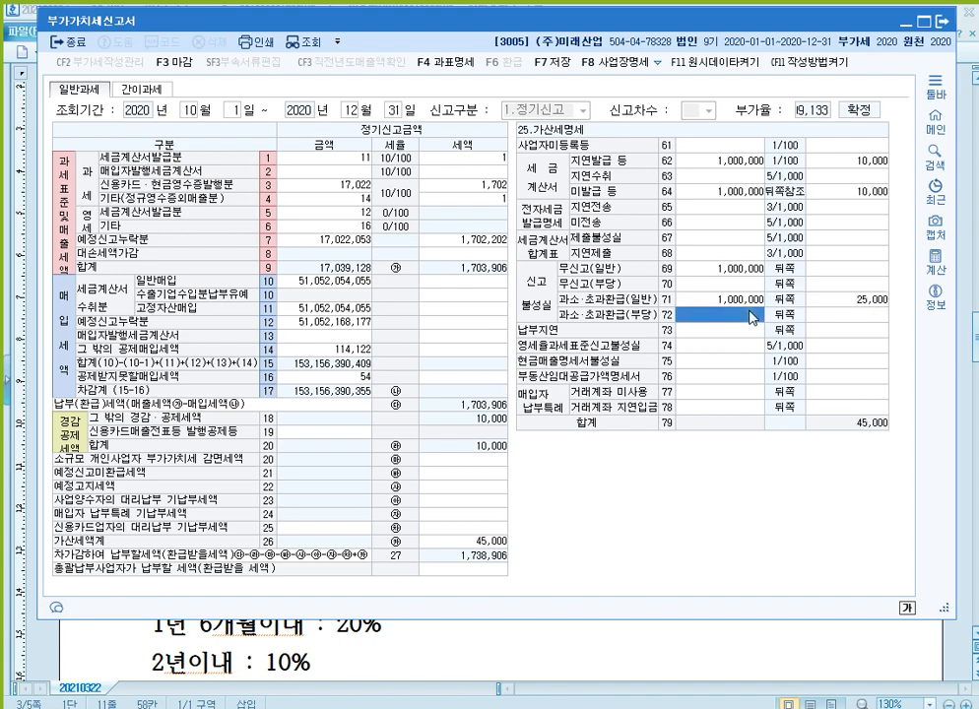
key(shift+Tab)
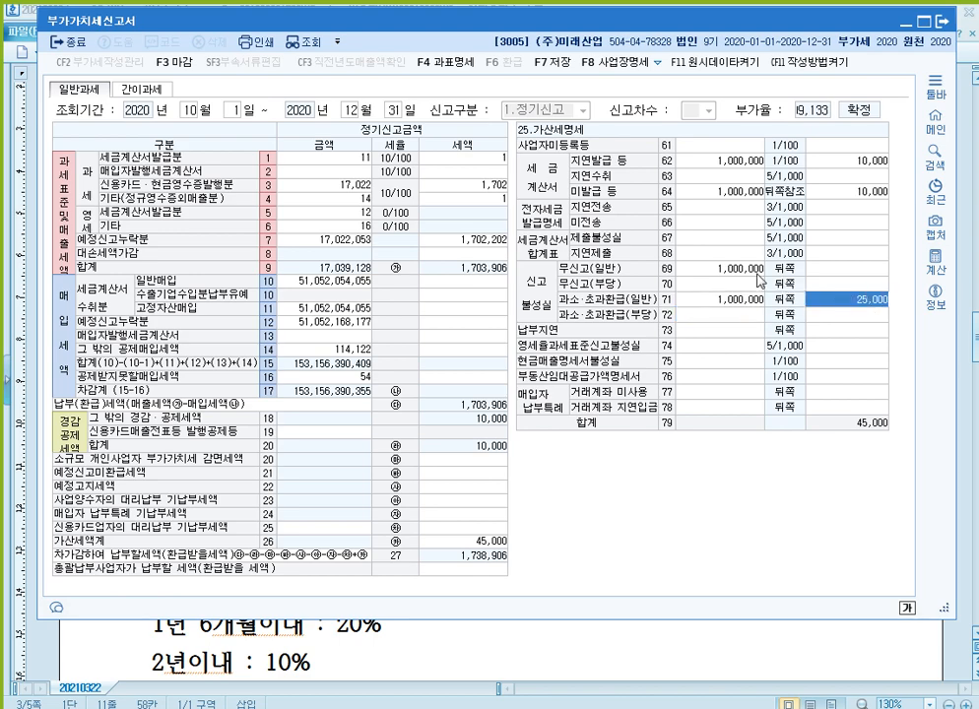
click(741, 271)
click(732, 302)
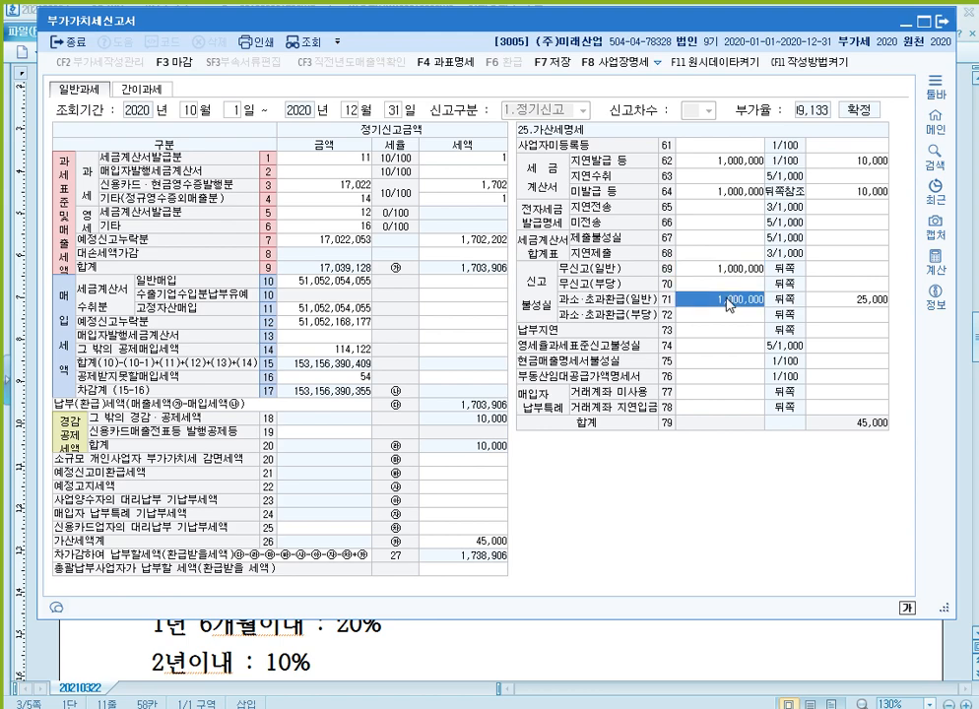
click(724, 268)
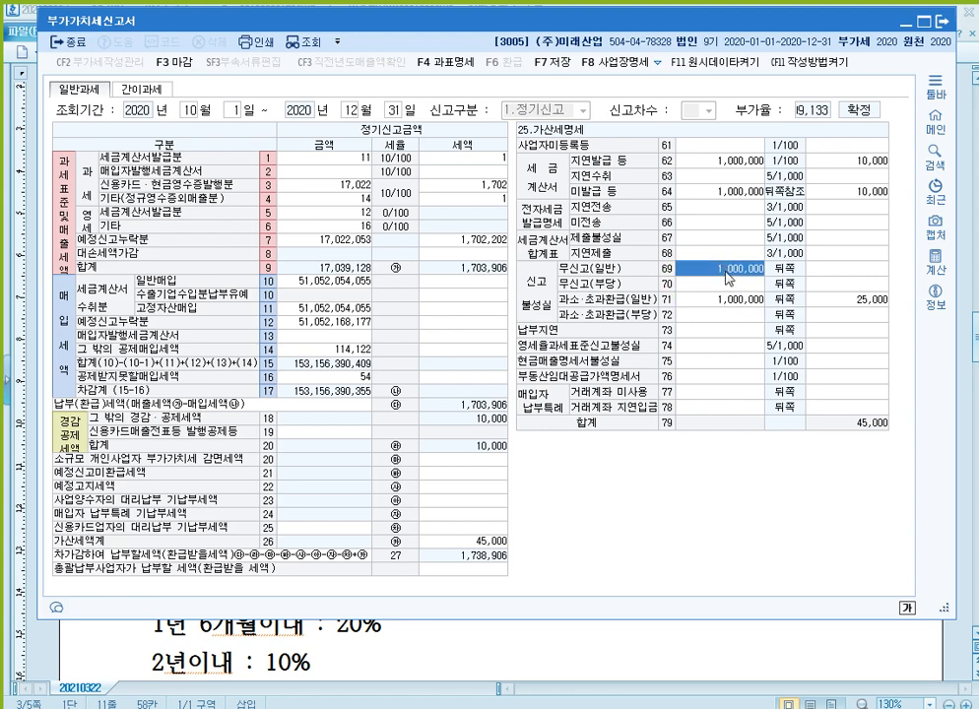
Step: Open the 작성방법 guidance for the 과소·초과환급(일반) amount in the 가산세명세 table and move its window clear of that row
click(710, 305)
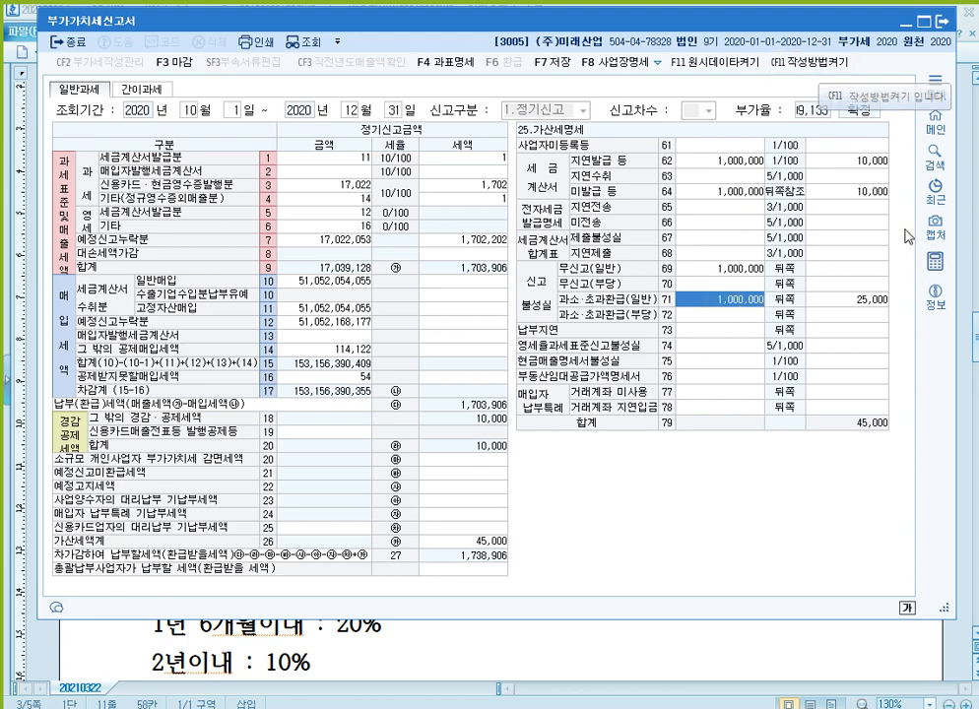
key(F9)
mouse_move(762, 50)
mouse_down()
mouse_move(775, 69)
mouse_move(854, 77)
mouse_up()
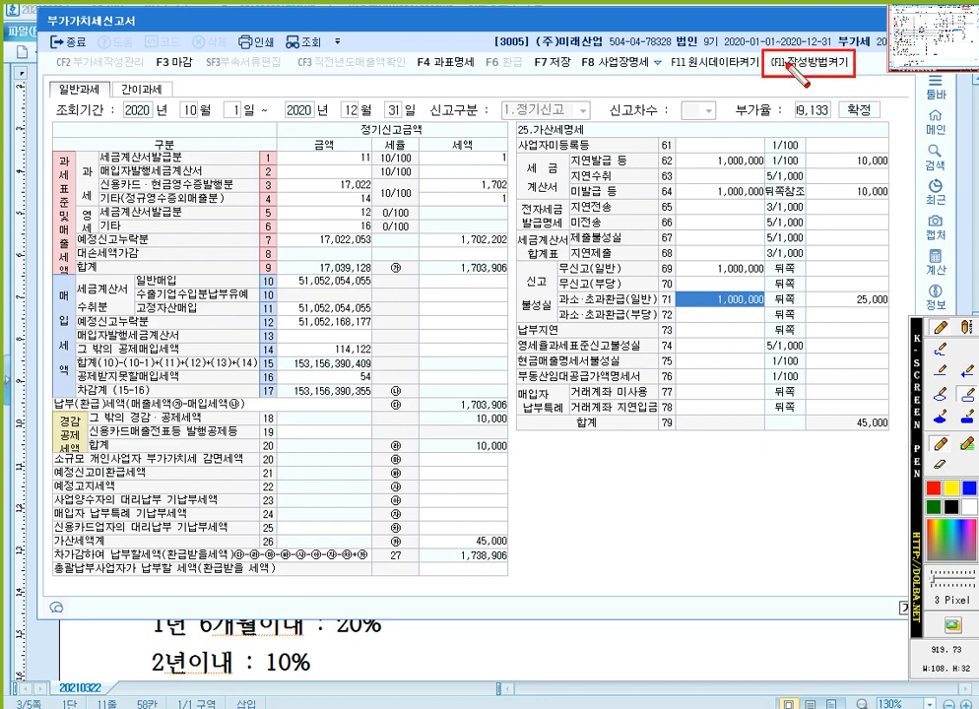
key(F9)
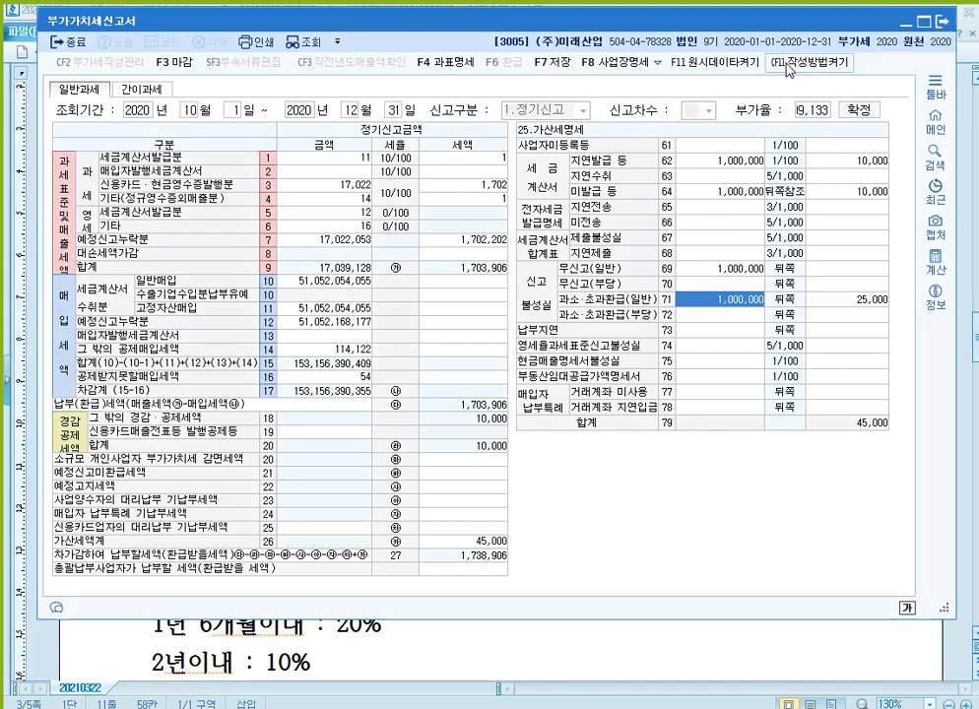
click(810, 61)
drag(652, 339, 588, 132)
click(609, 188)
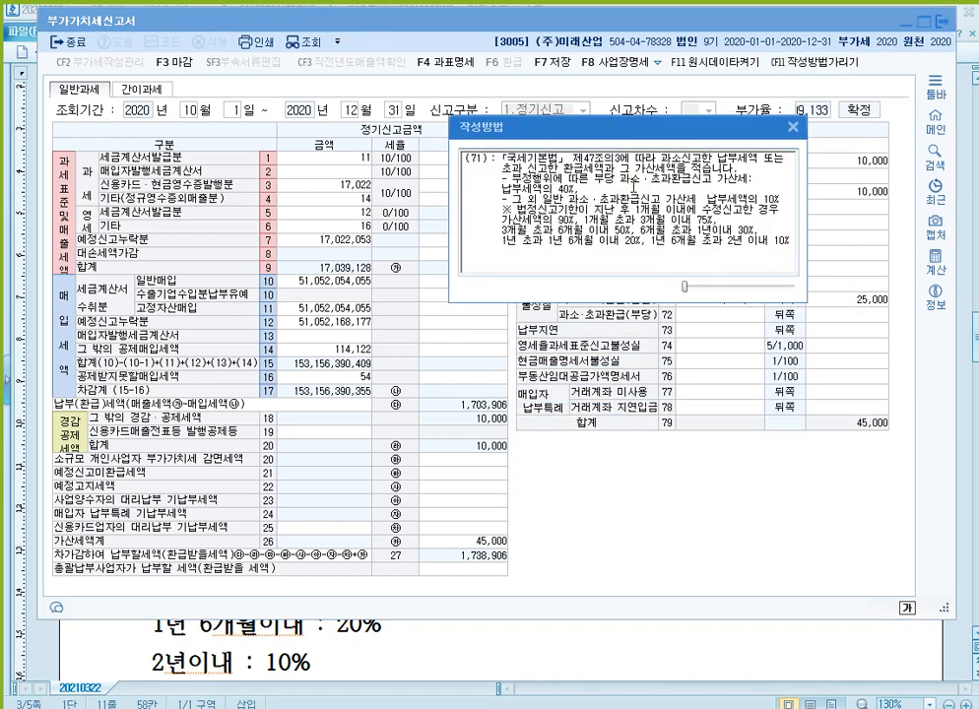
drag(492, 126, 469, 100)
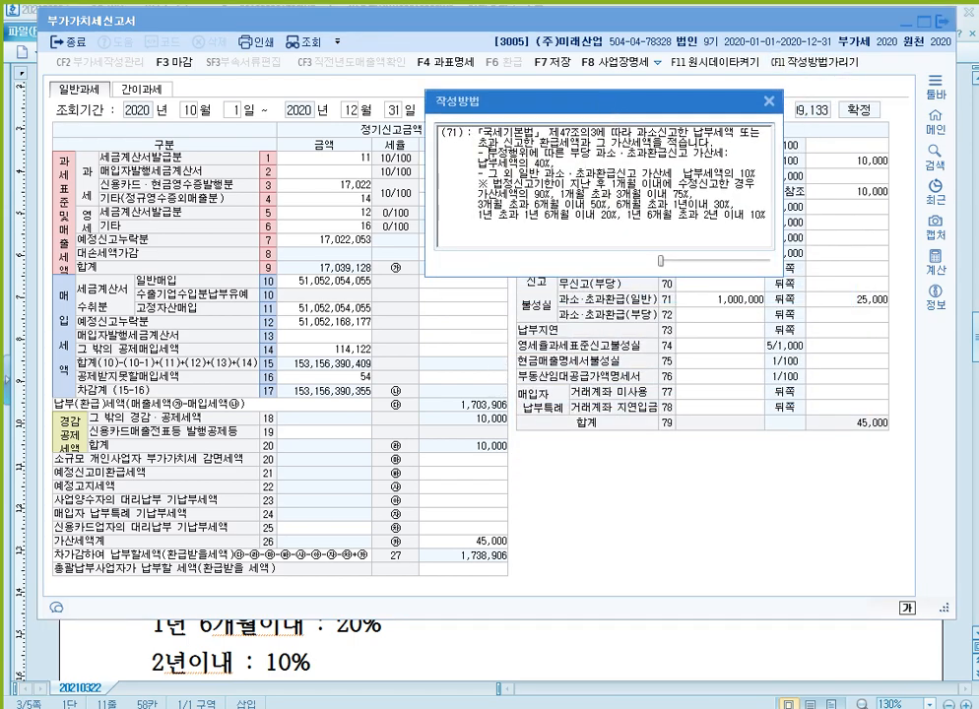
Step: Examine the 부당 and 일반 과소·초과환급 rates and the 수정신고 reductions in the guidance, compare them with the notes, and close the guidance
drag(443, 153, 576, 164)
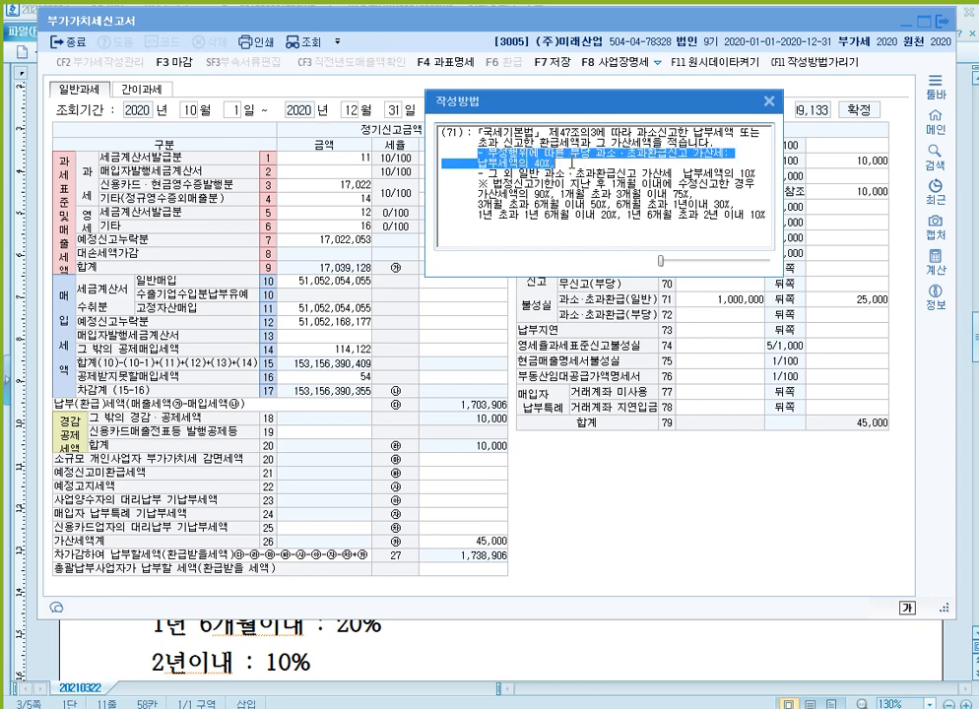
click(441, 170)
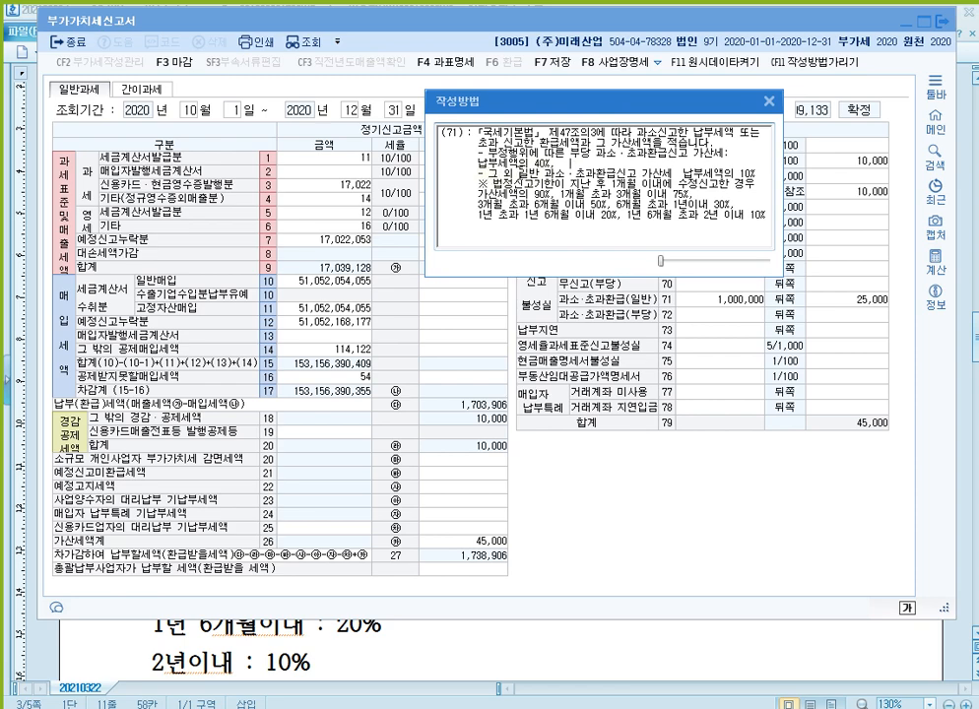
drag(519, 173, 757, 172)
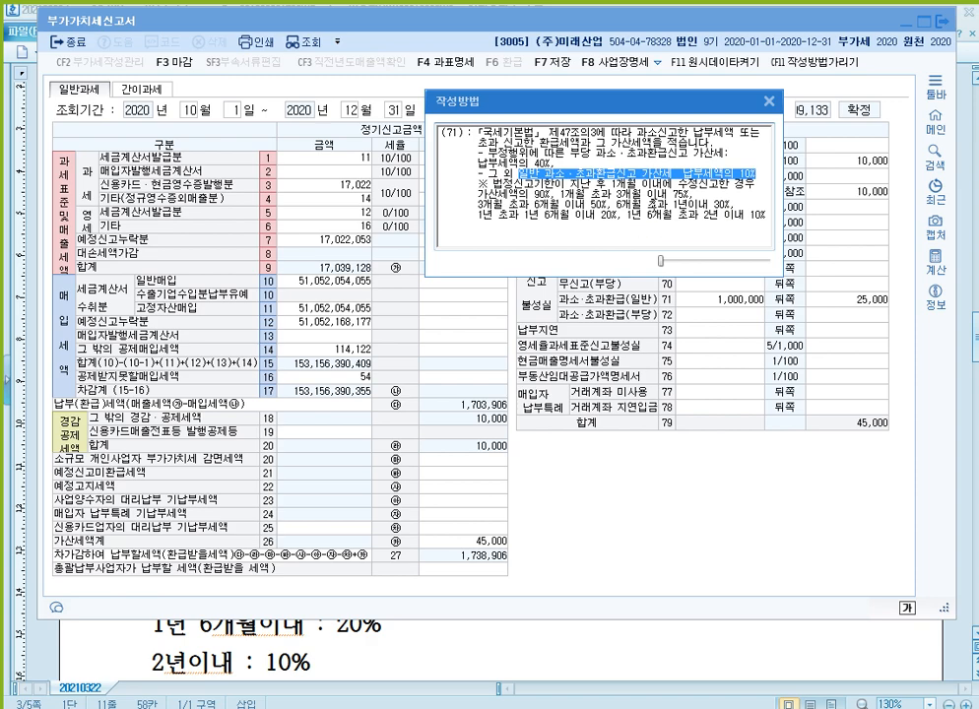
click(610, 205)
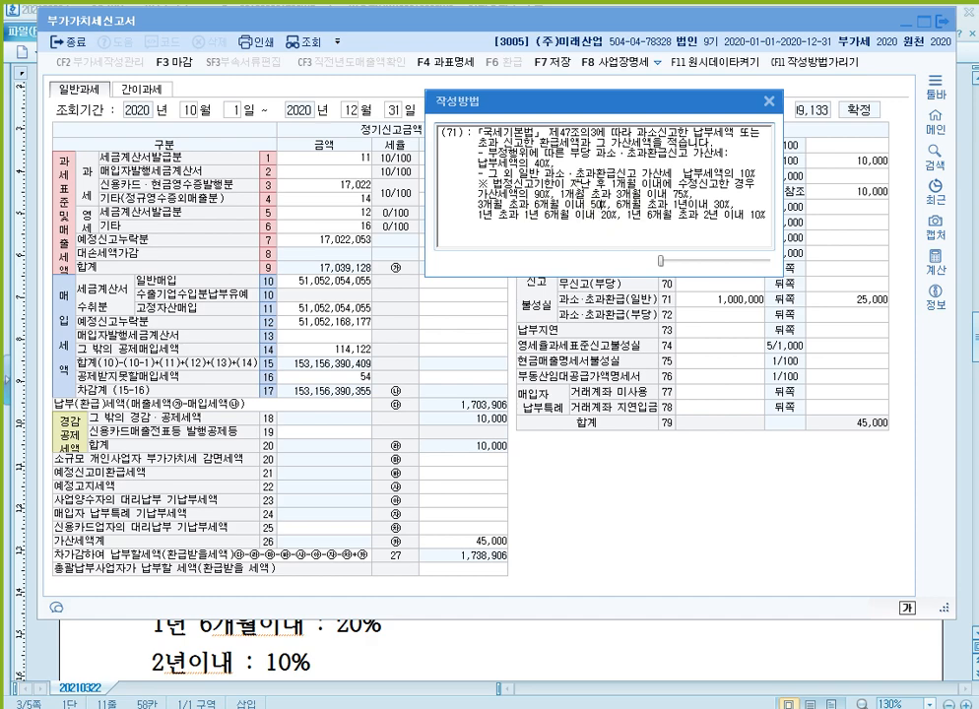
click(602, 651)
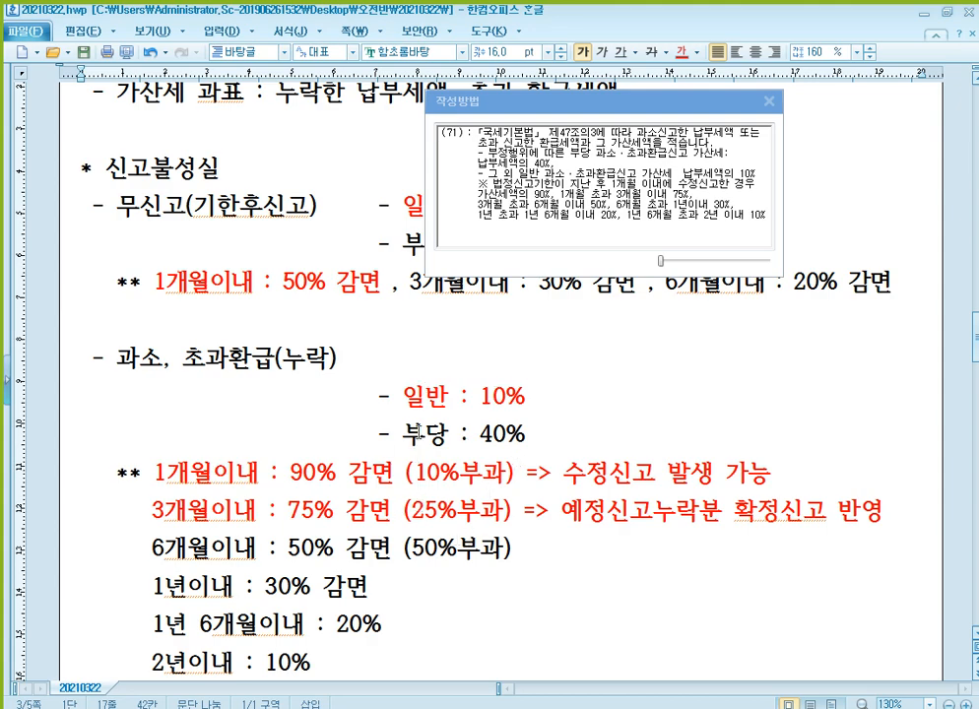
click(571, 192)
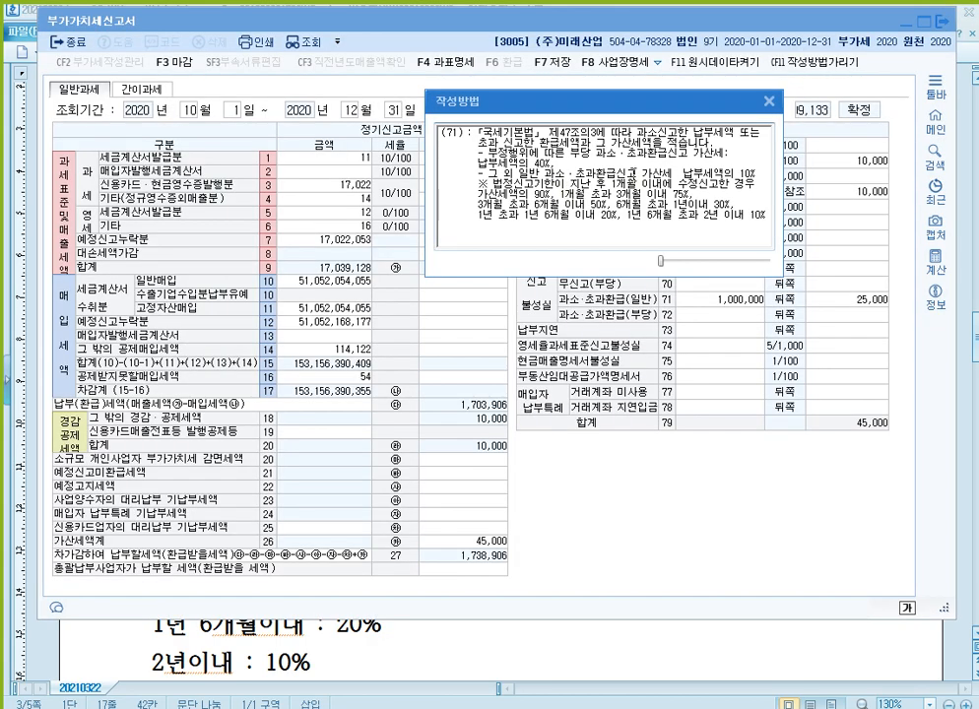
click(769, 102)
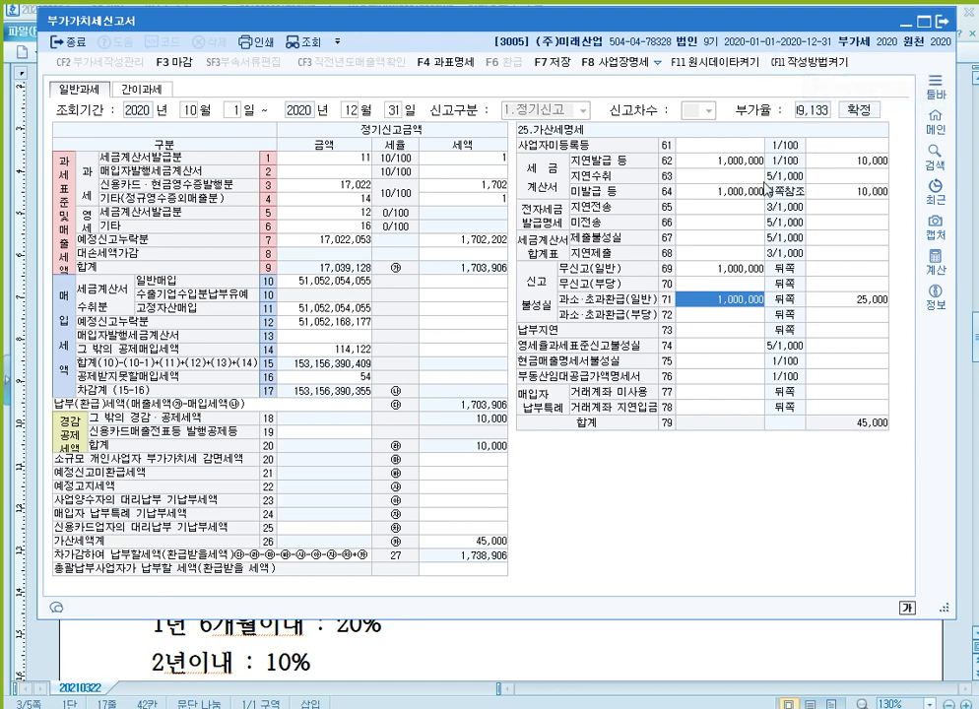
Step: Read the 작성방법 guidance for the 무신고(일반) amount in the 가산세명세 table and close it
click(727, 272)
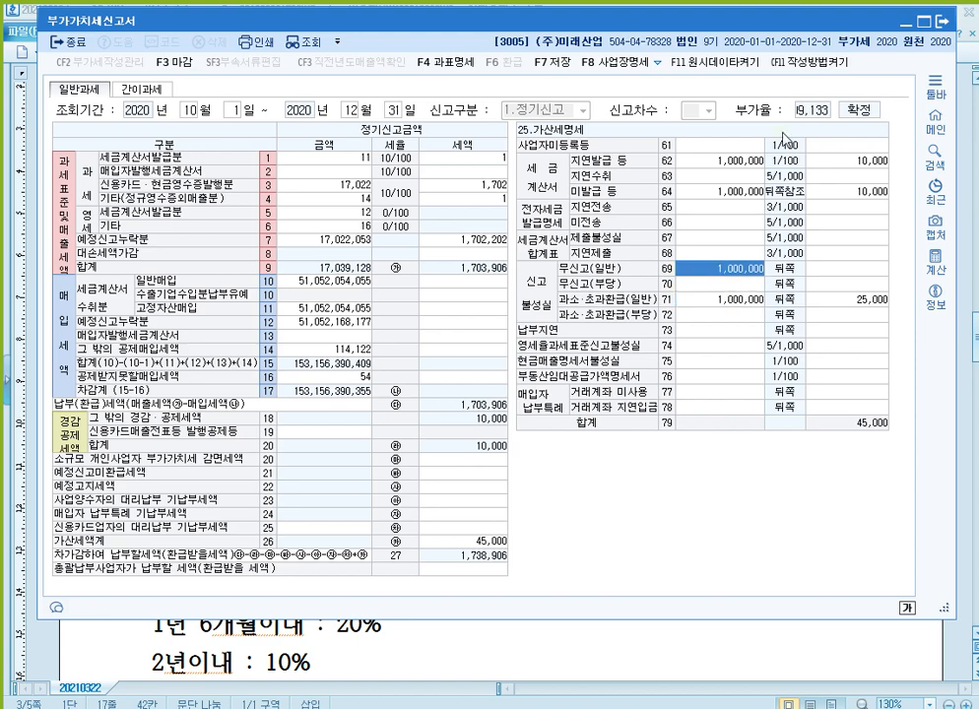
click(820, 72)
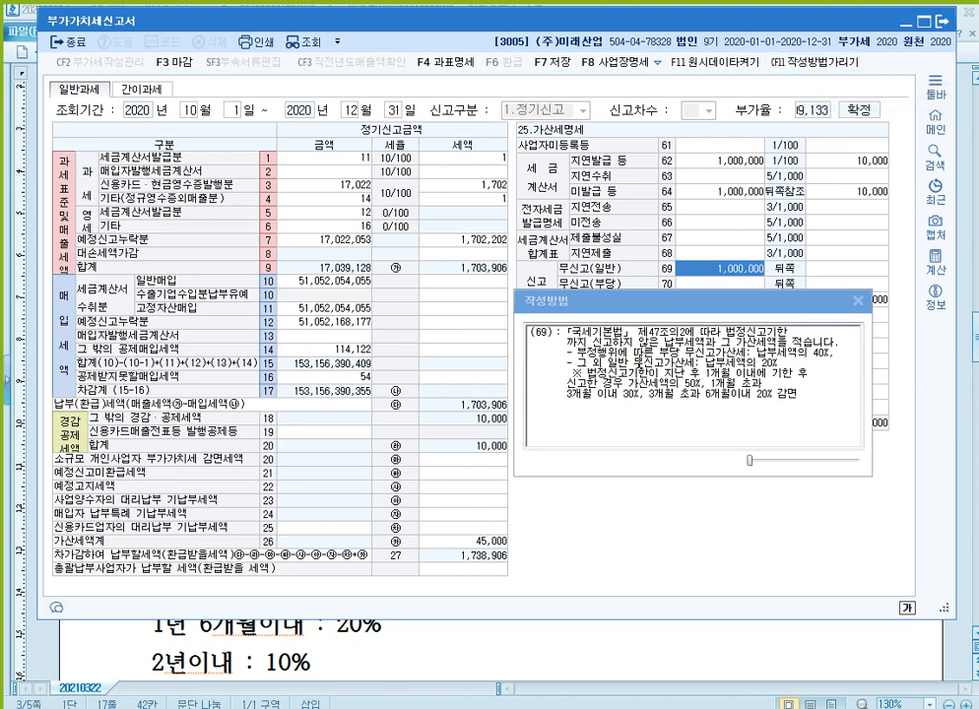
click(604, 365)
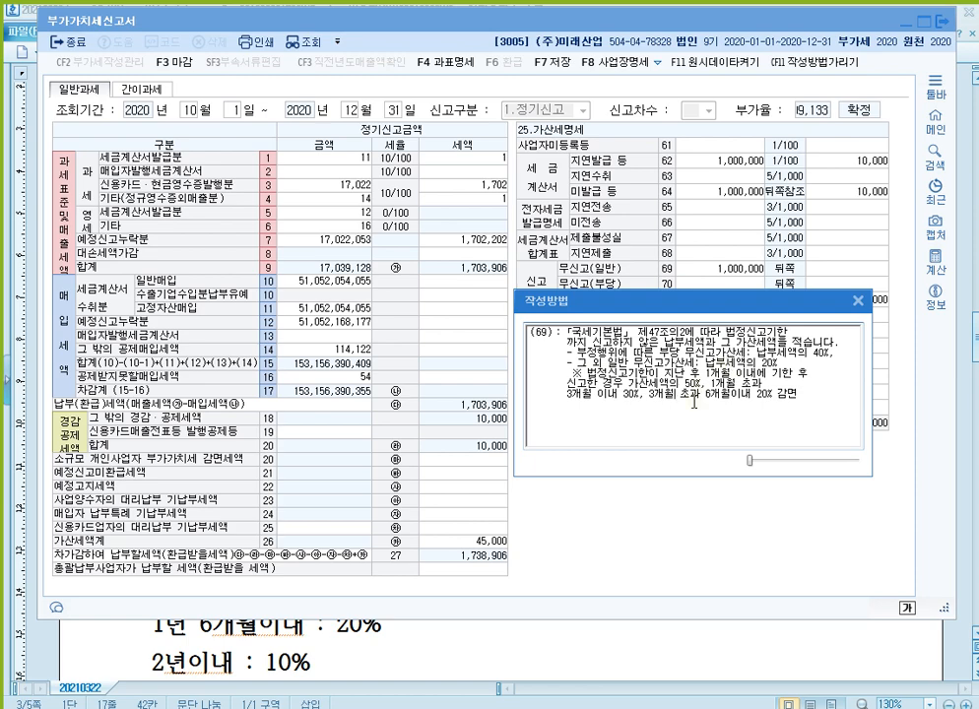
click(861, 301)
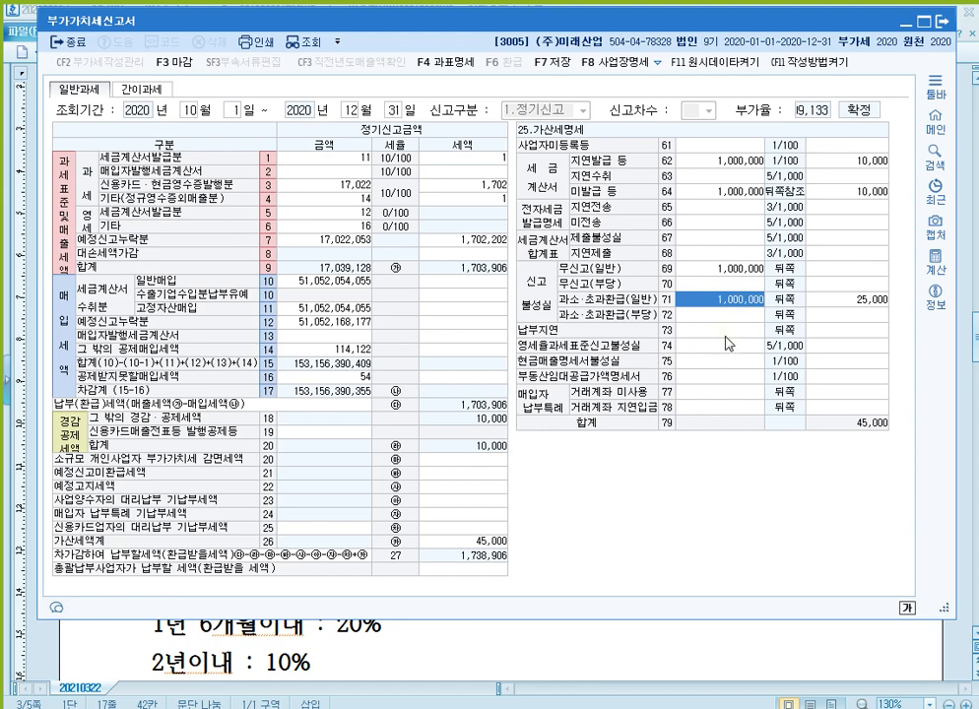
Step: Switch to the 20210322.hwp notes and color "누락한 납부세액, 초과 환급세액" red in the 가산세 과표 line
click(633, 638)
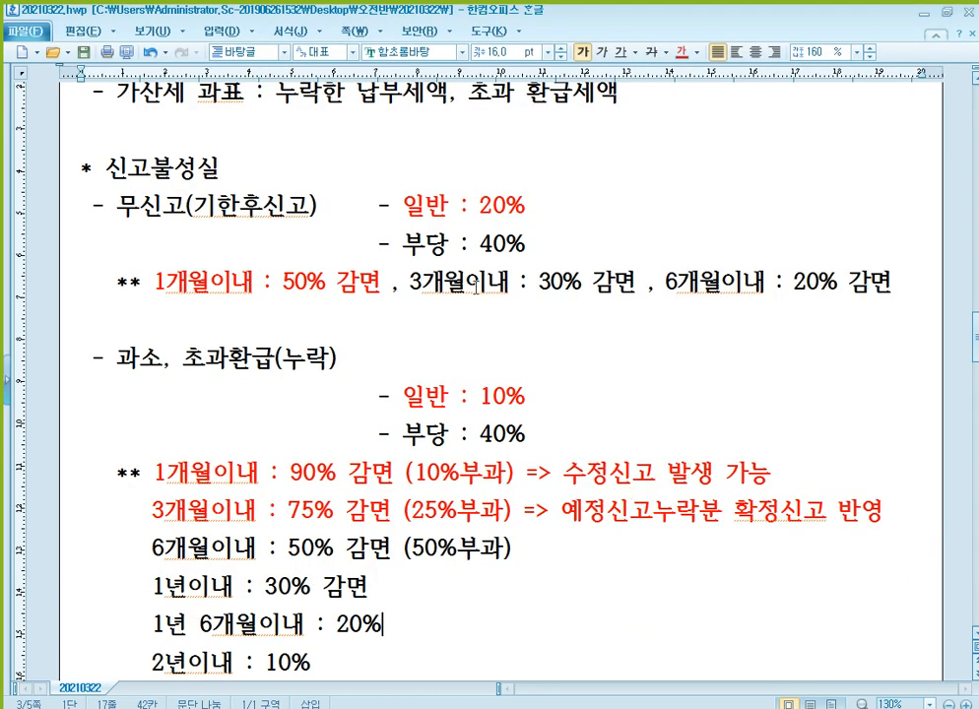
scroll(471, 290, down, 1)
scroll(471, 291, up, 1)
scroll(330, 280, up, 3)
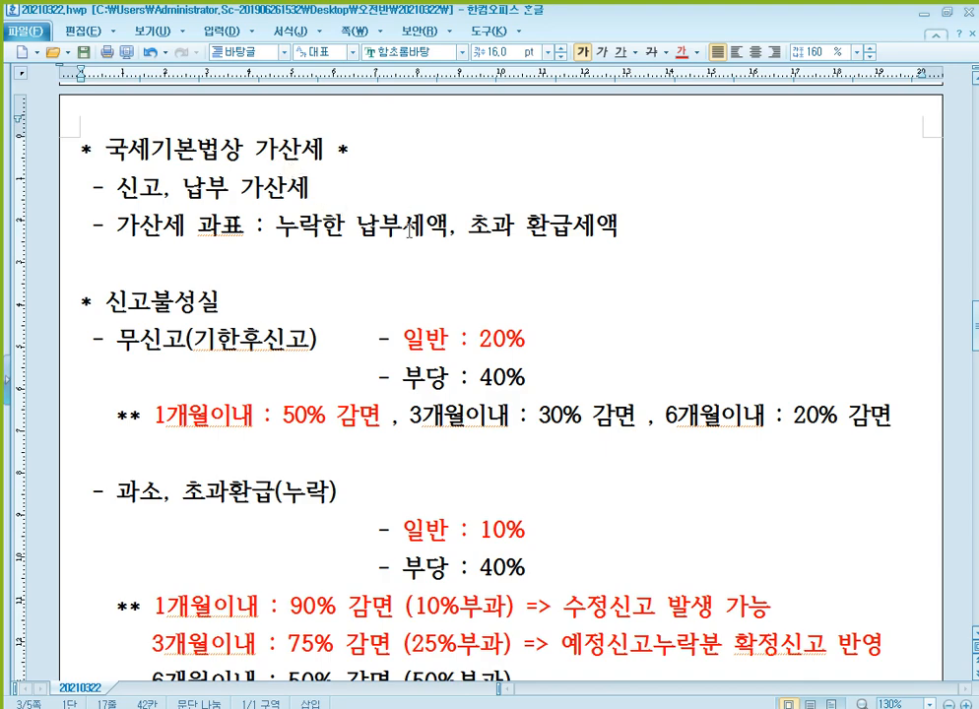
drag(408, 228, 431, 226)
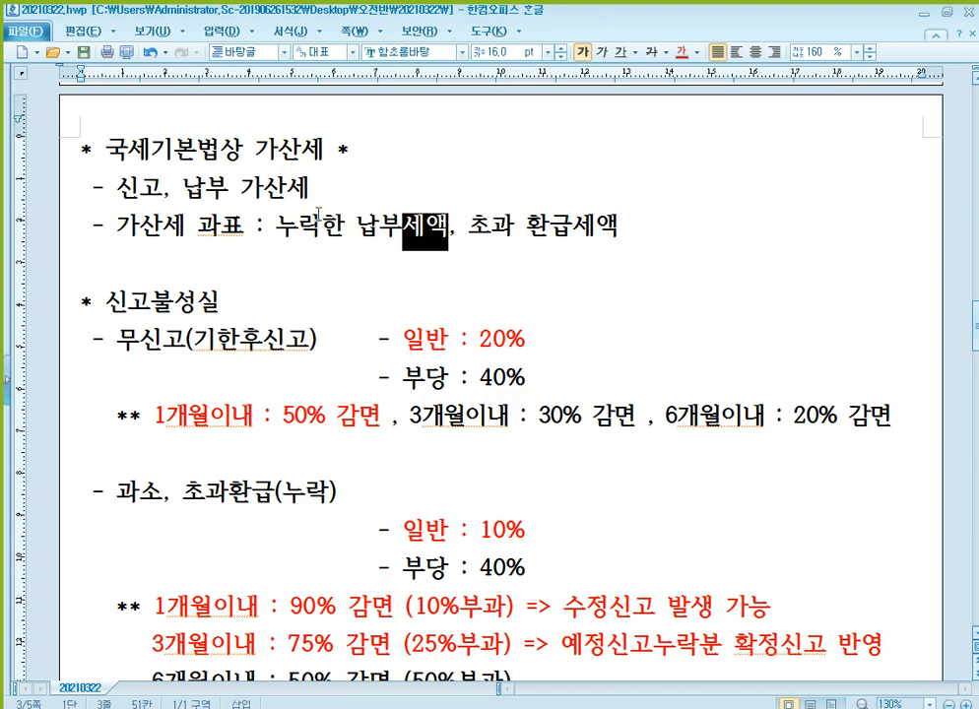
click(273, 237)
drag(273, 237, 620, 230)
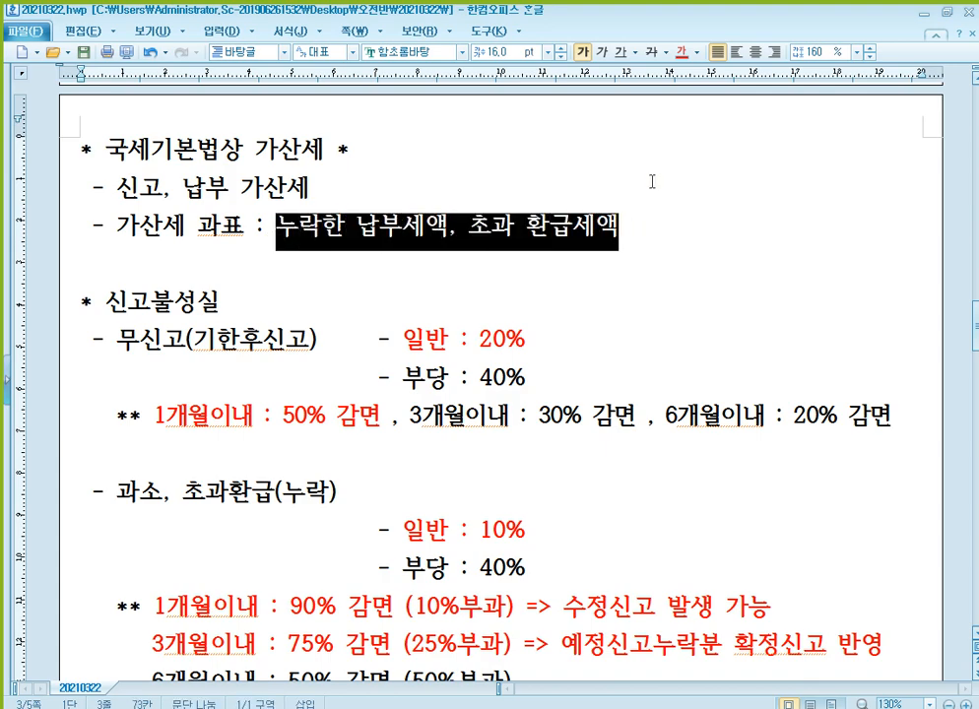
click(681, 52)
click(405, 224)
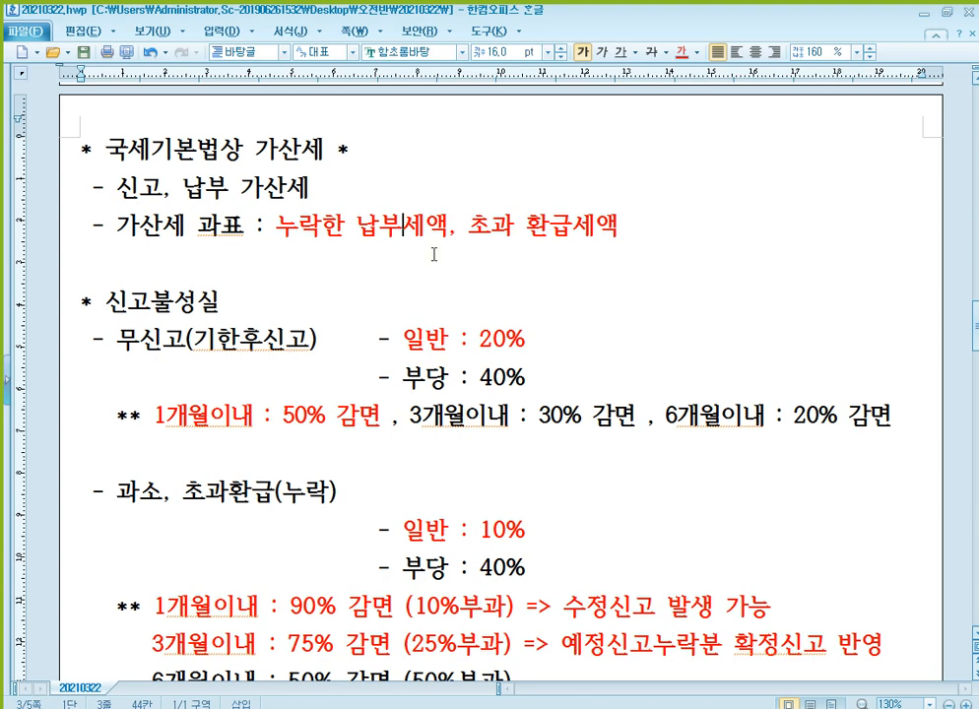
Step: Add the item "- 영세율과세표준신고불성실" below the 2년이내 : 10% line, leaving one blank line between them
scroll(489, 207, down, 8)
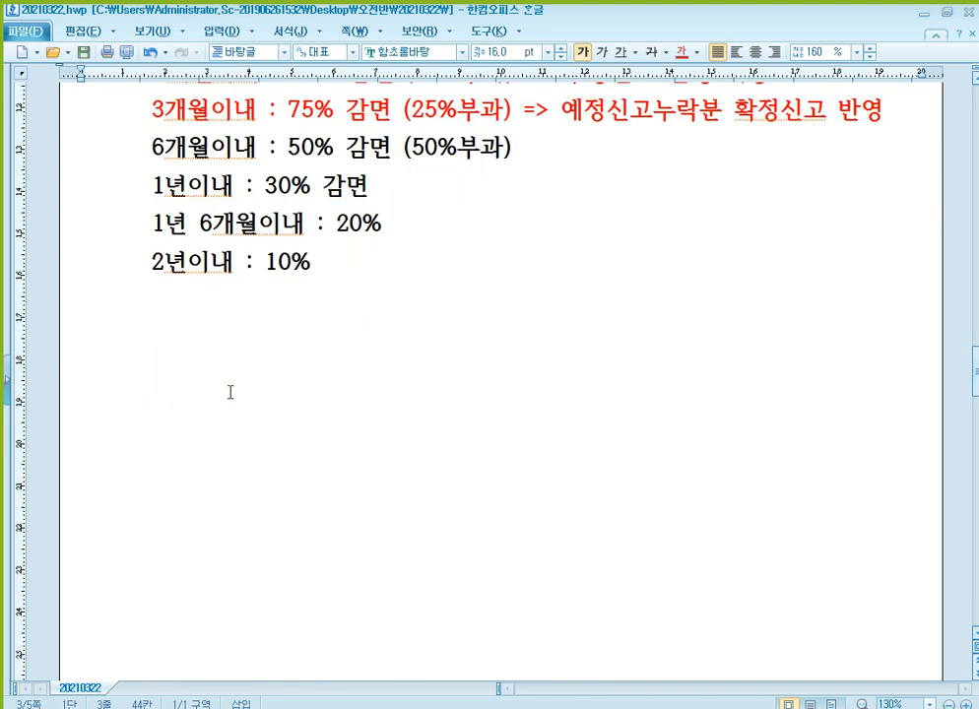
scroll(208, 338, up, 4)
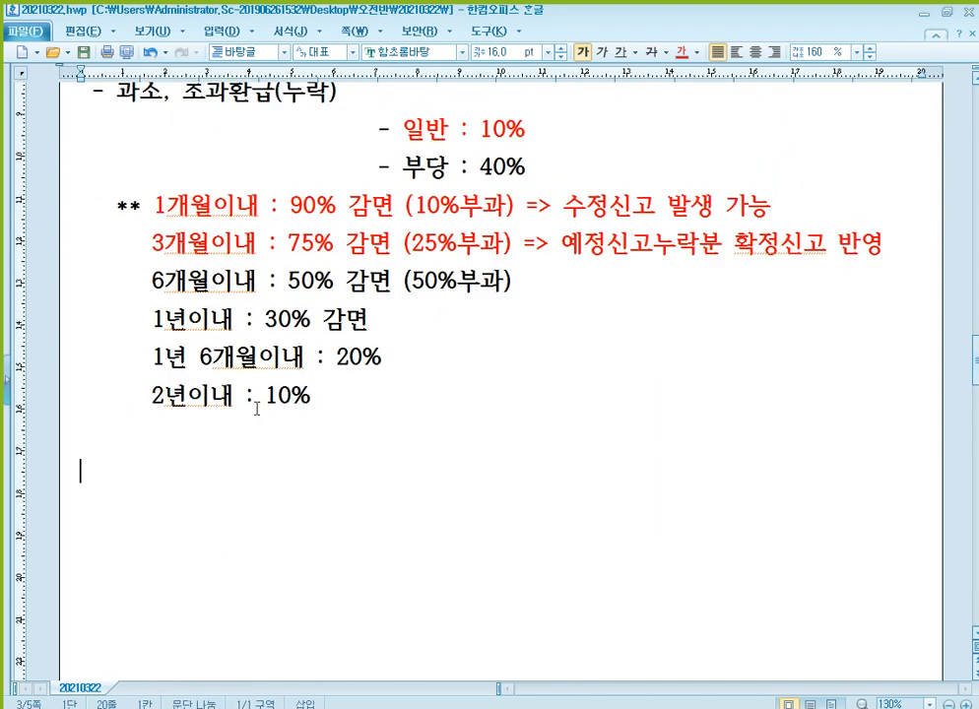
text(-  영세율고세)
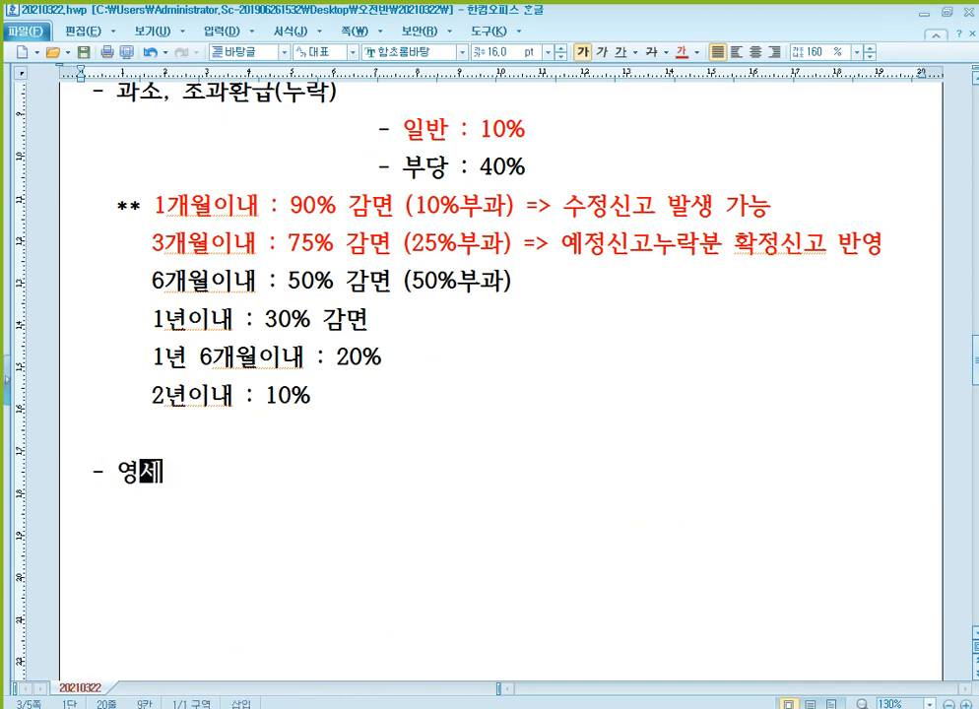
key(BackSpace)
key(BackSpace)
key(BackSpace)
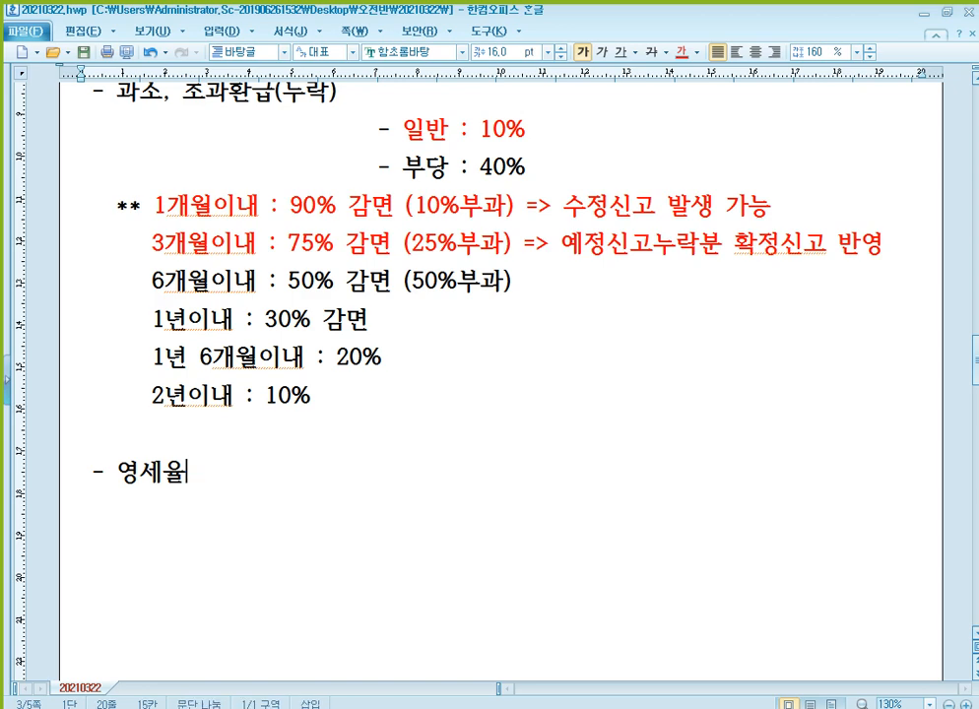
text(과세표준신)
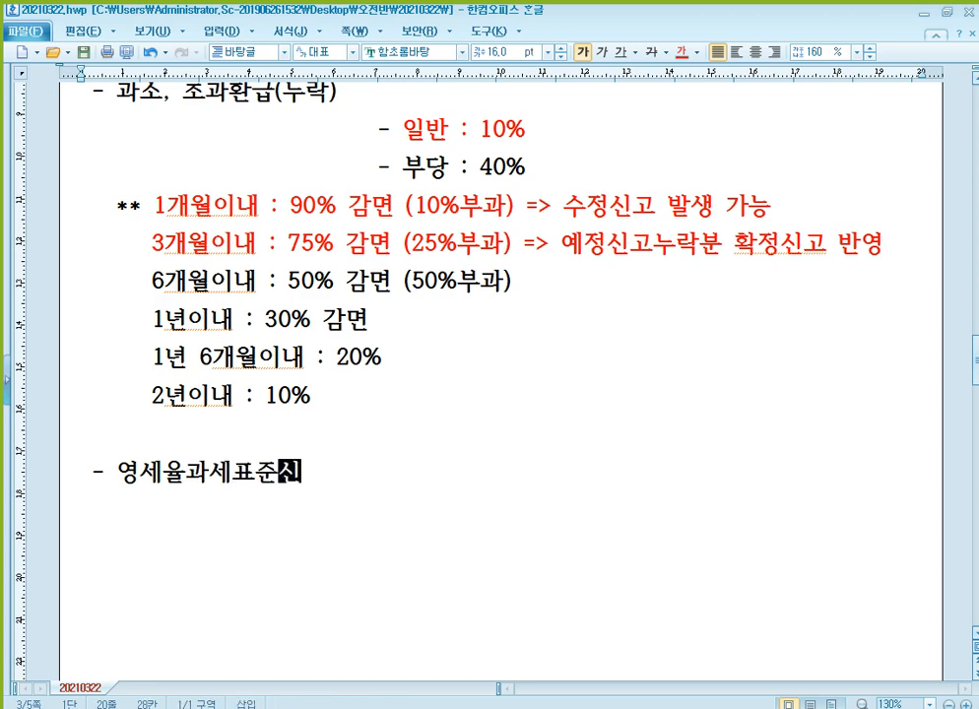
text(고불서성실)
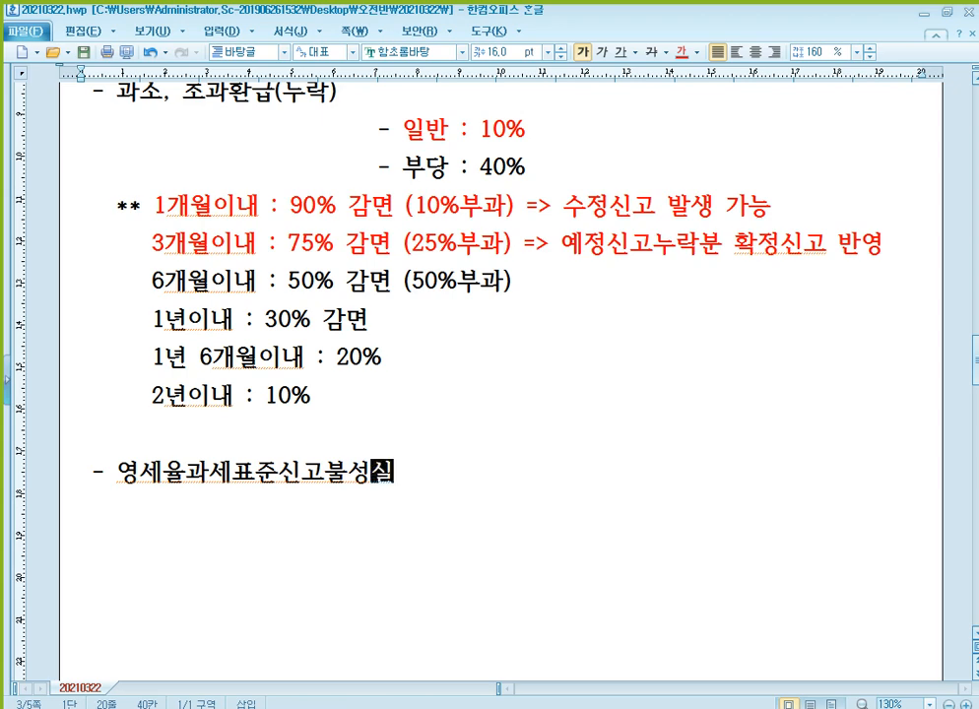
Step: Insert spaces in the new item so it reads "영세율 과세표준 신고불성실"
scroll(262, 383, down, 1)
click(187, 405)
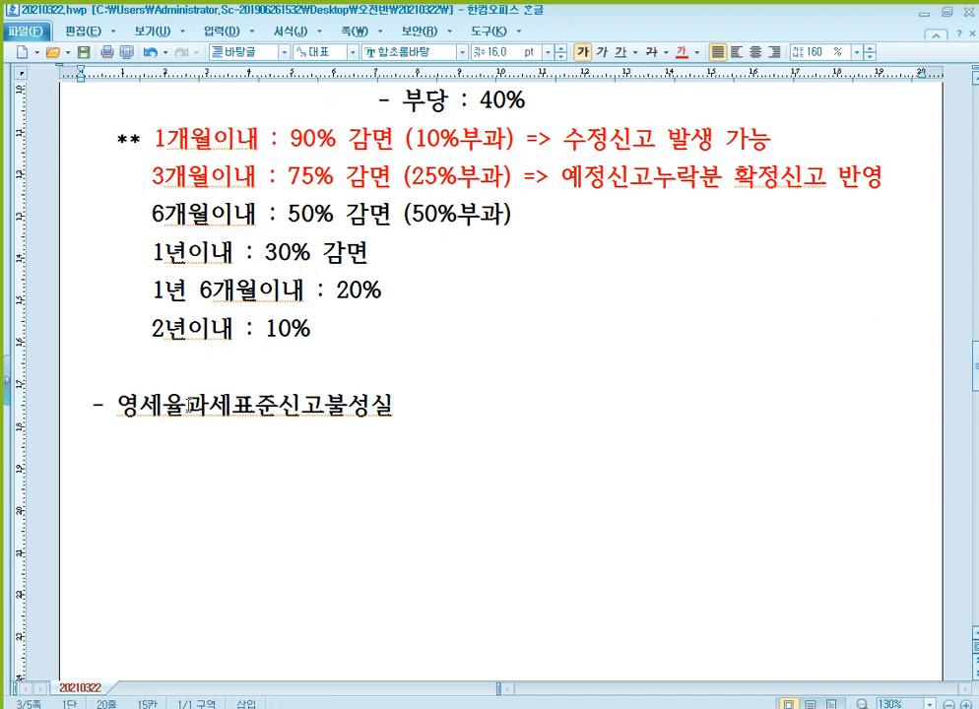
click(287, 404)
click(463, 405)
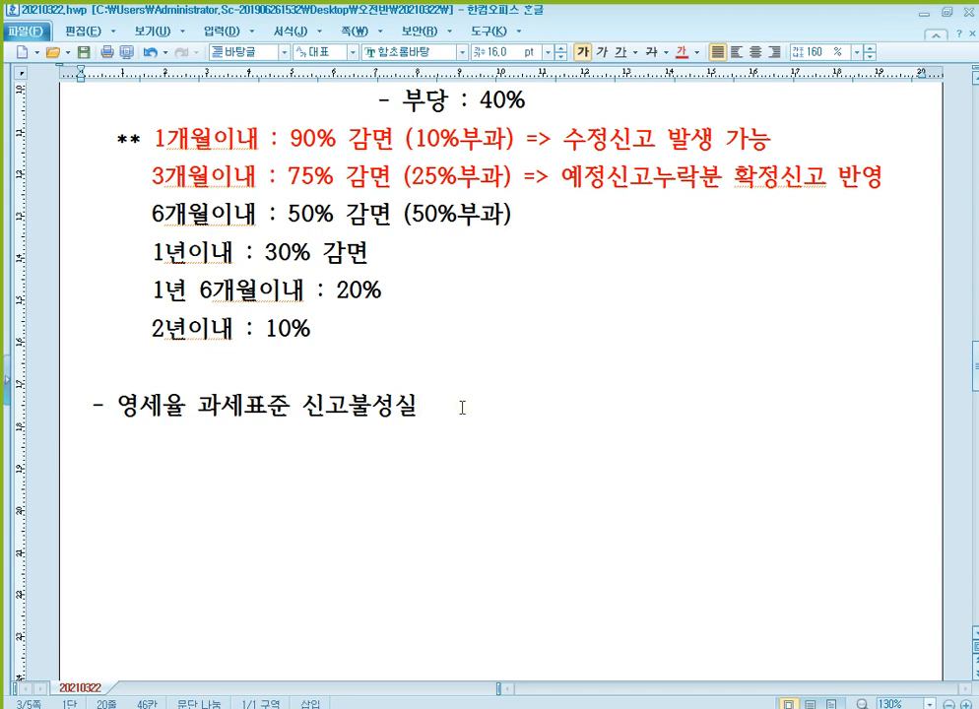
key(Return)
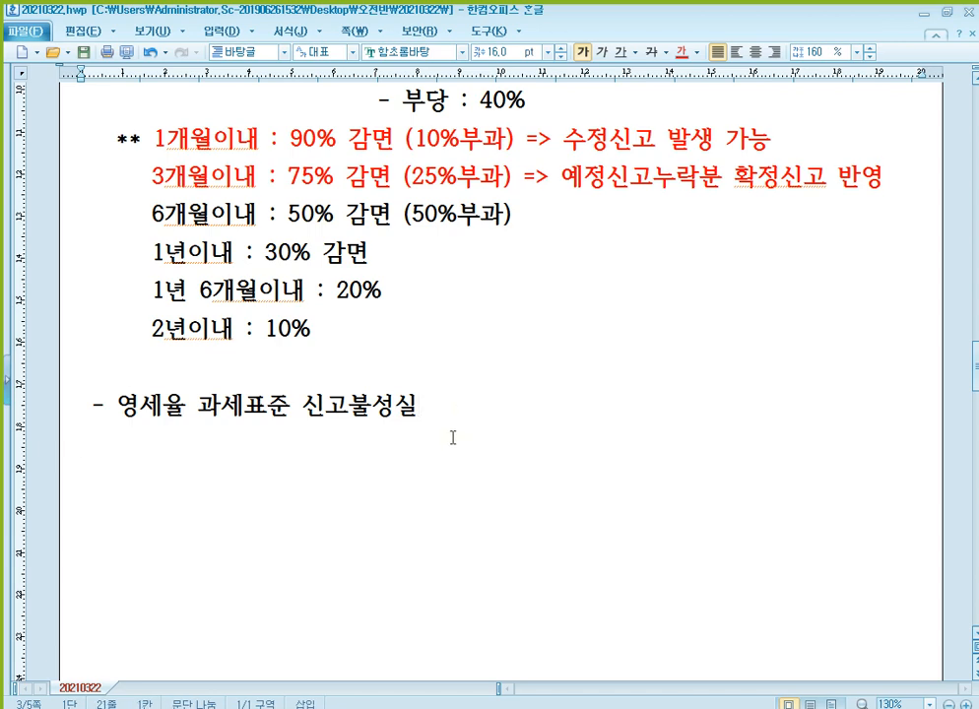
key(BackSpace)
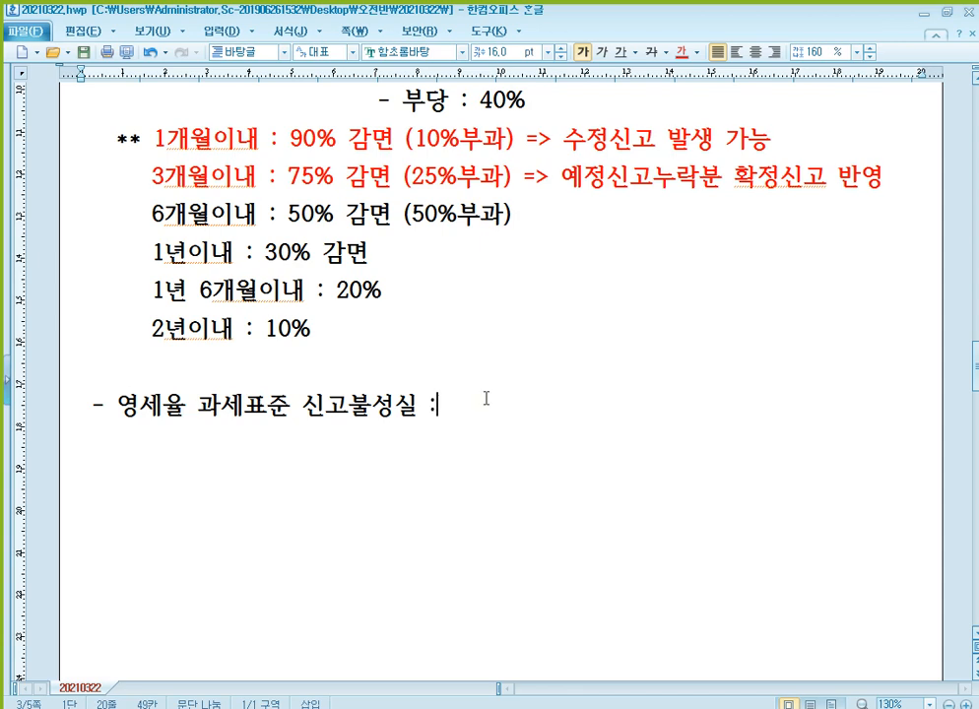
Step: Append the formula ": 공급가액 X 0.5% - 감면" to the 영세율 과세표준 신고불성실 item
text(:  공급가)
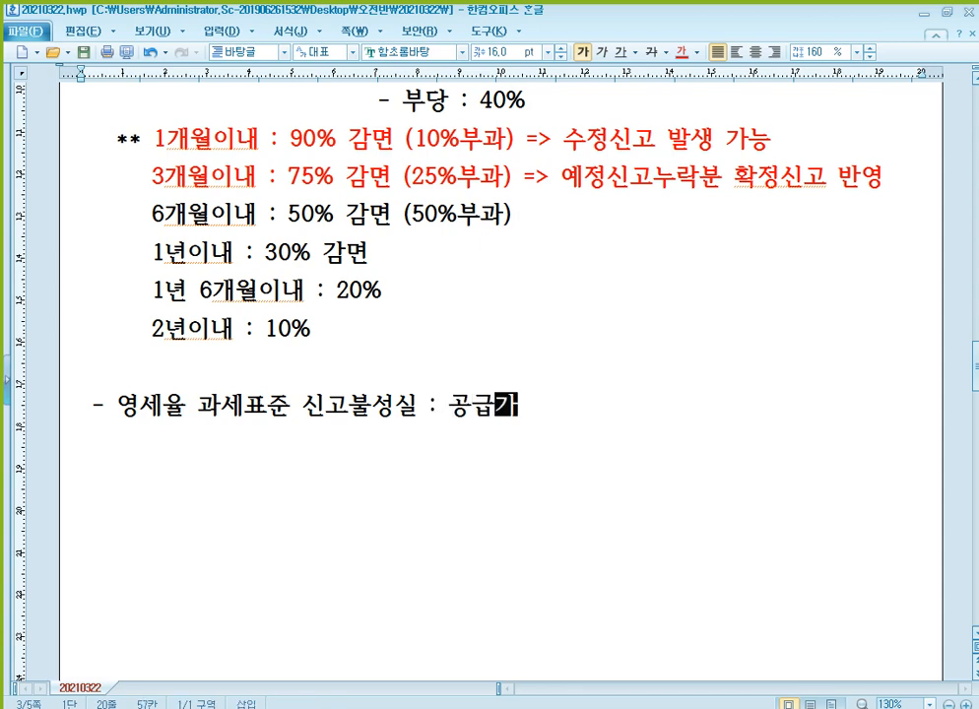
text(액 X)
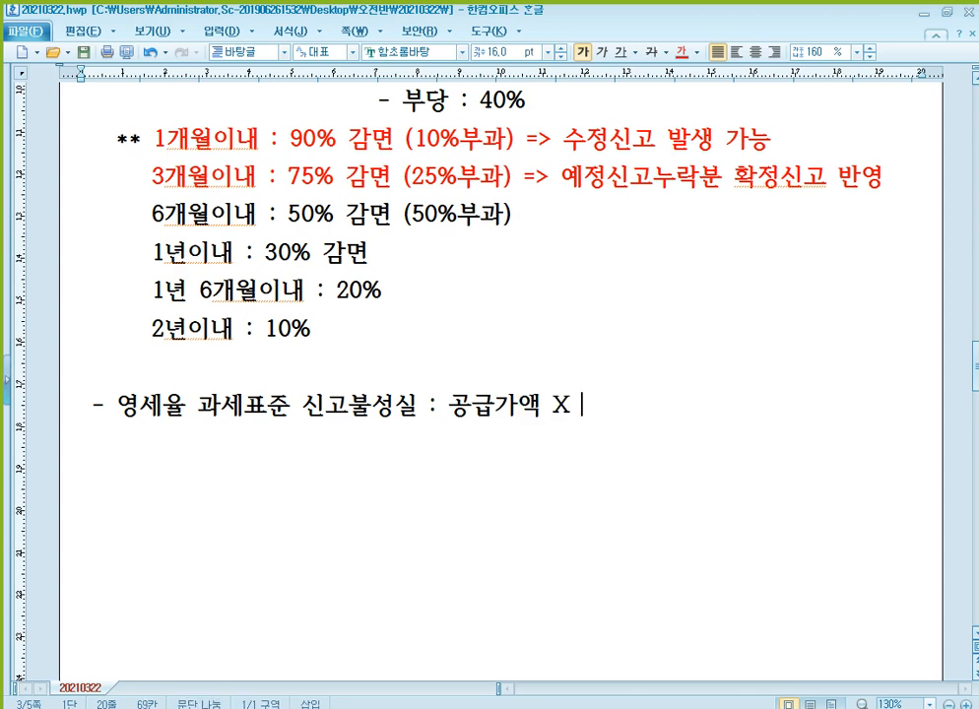
text( 0.5%)
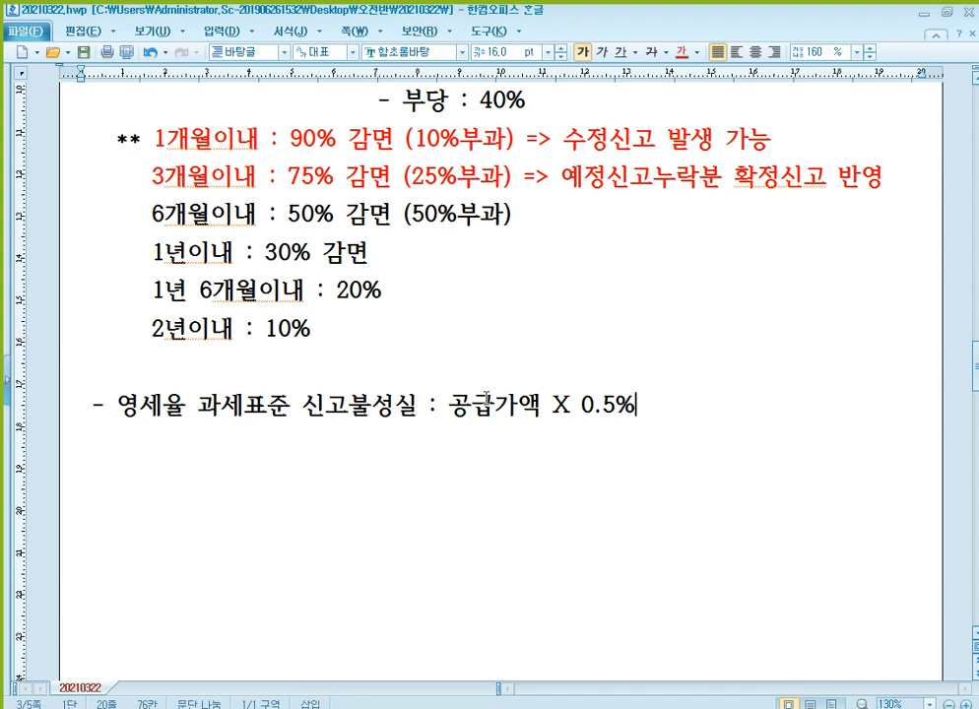
text(- )
text(rk)
key(BackSpace)
key(BackSpace)
text(감면 )
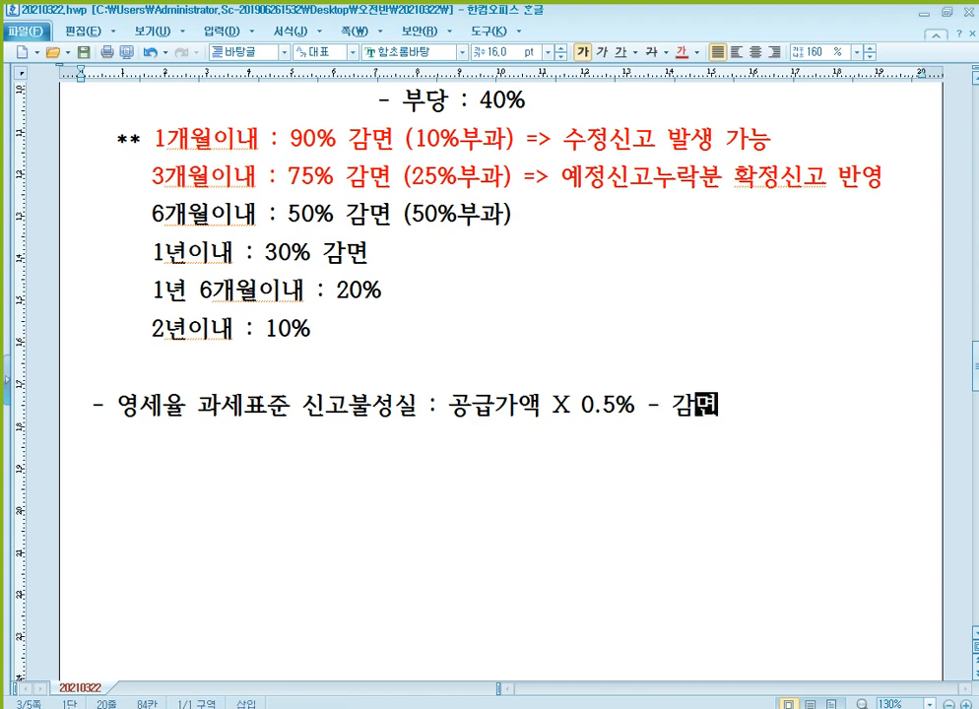
Step: Complete the 영세율 과세표준 신고불성실 formula so it ends with "- 감면율(상동)", with that ending colored red
text(율)
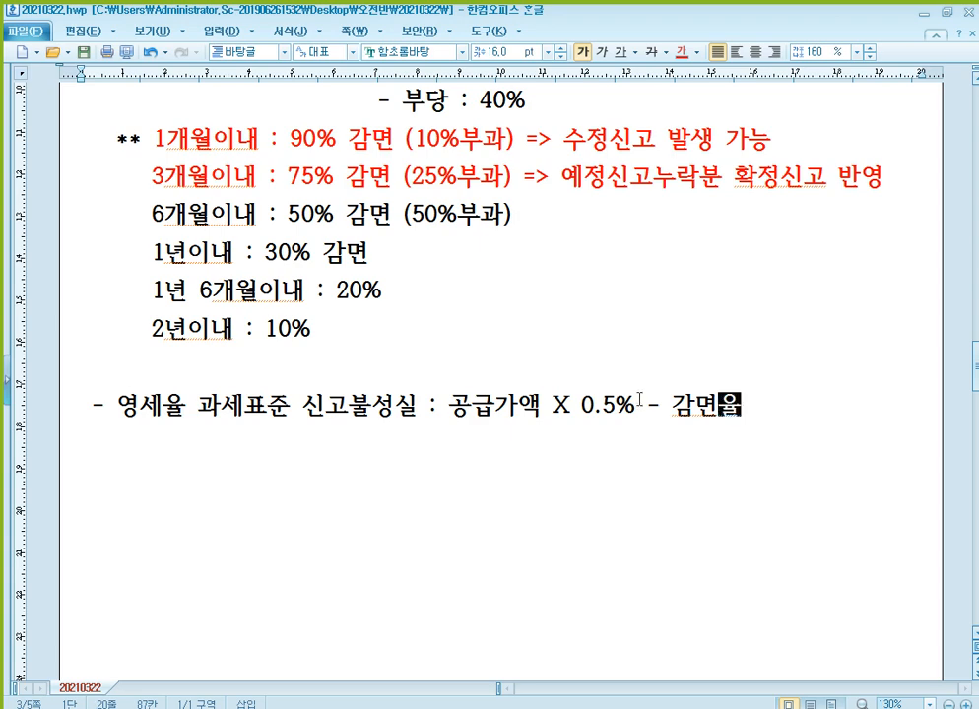
scroll(577, 431, down, 1)
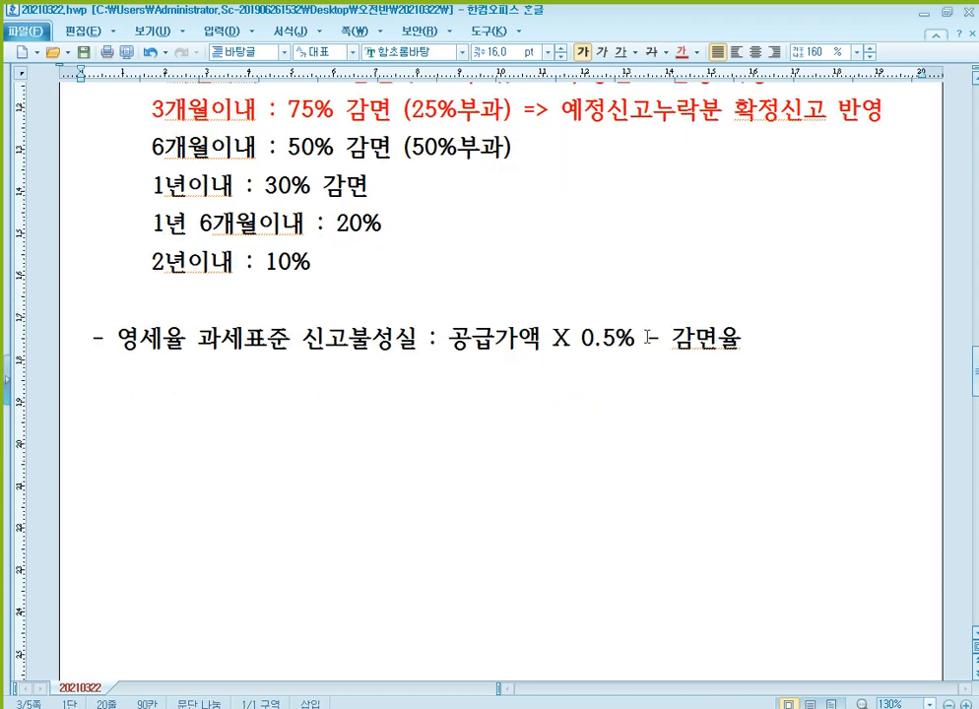
drag(644, 338, 742, 335)
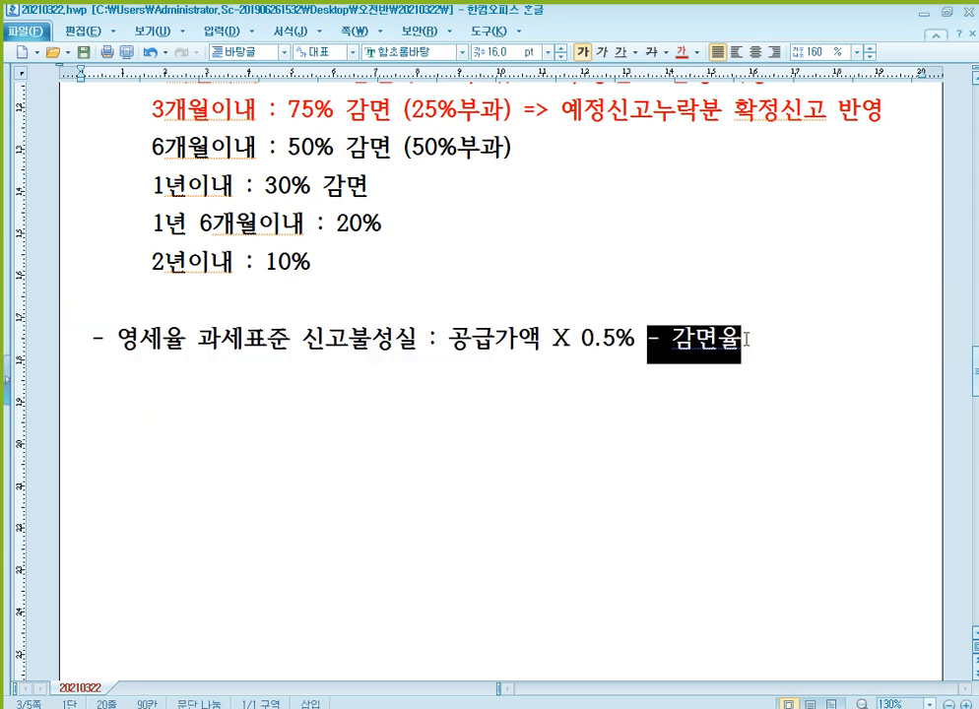
click(681, 51)
click(706, 409)
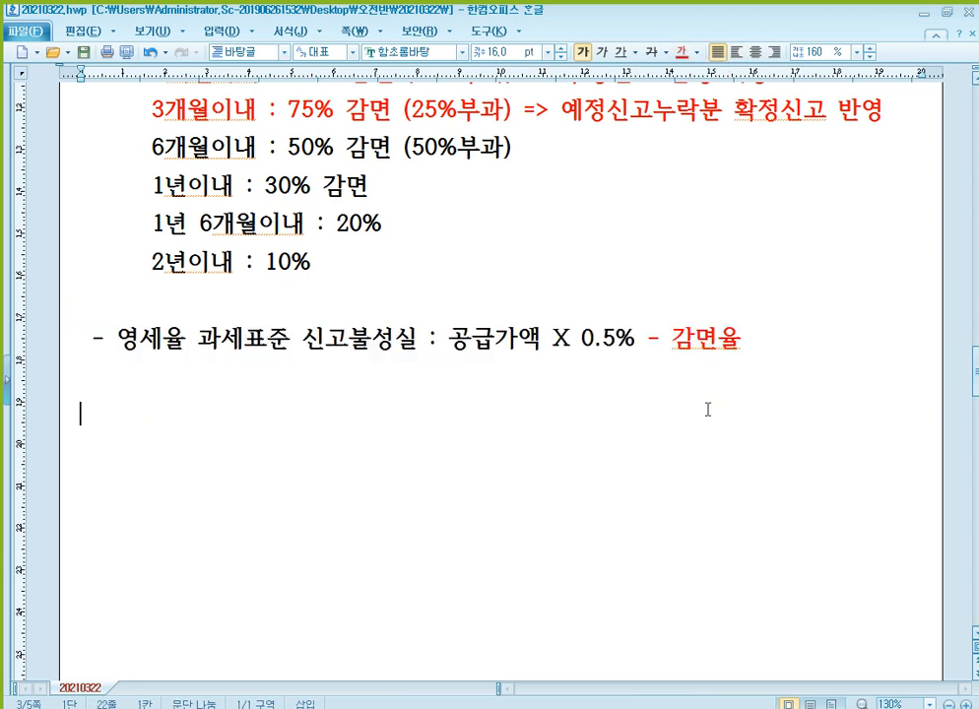
click(763, 343)
text((상동))
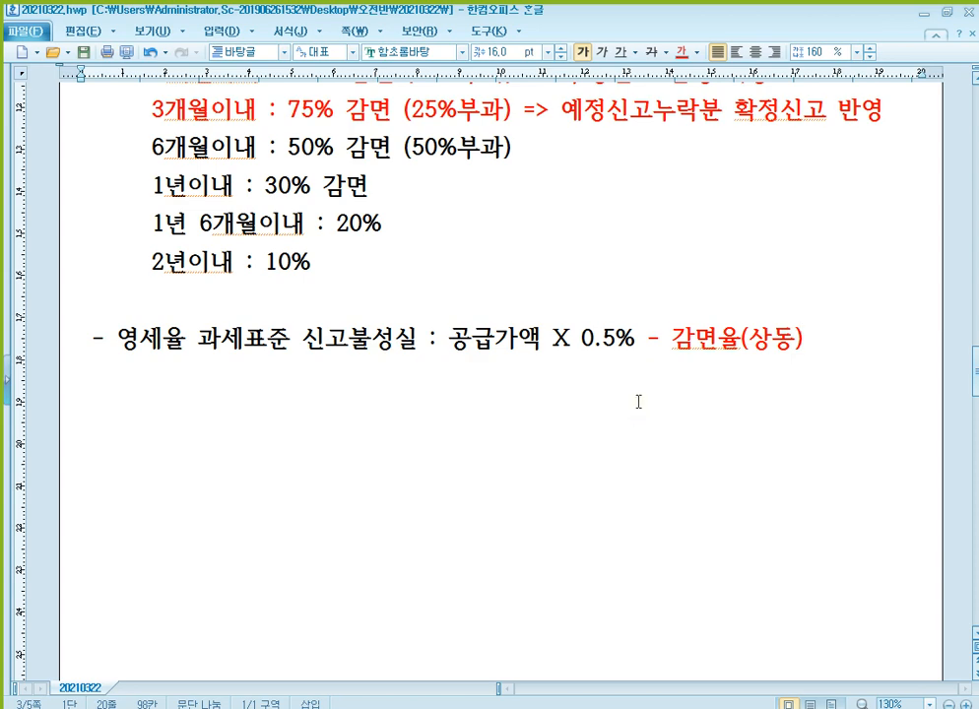
Step: Switch to the 부가가치세신고서 and enter 10,000,000 as the 영세율과세표준신고불성실 amount in row 74
scroll(639, 402, down, 1)
click(607, 275)
click(511, 276)
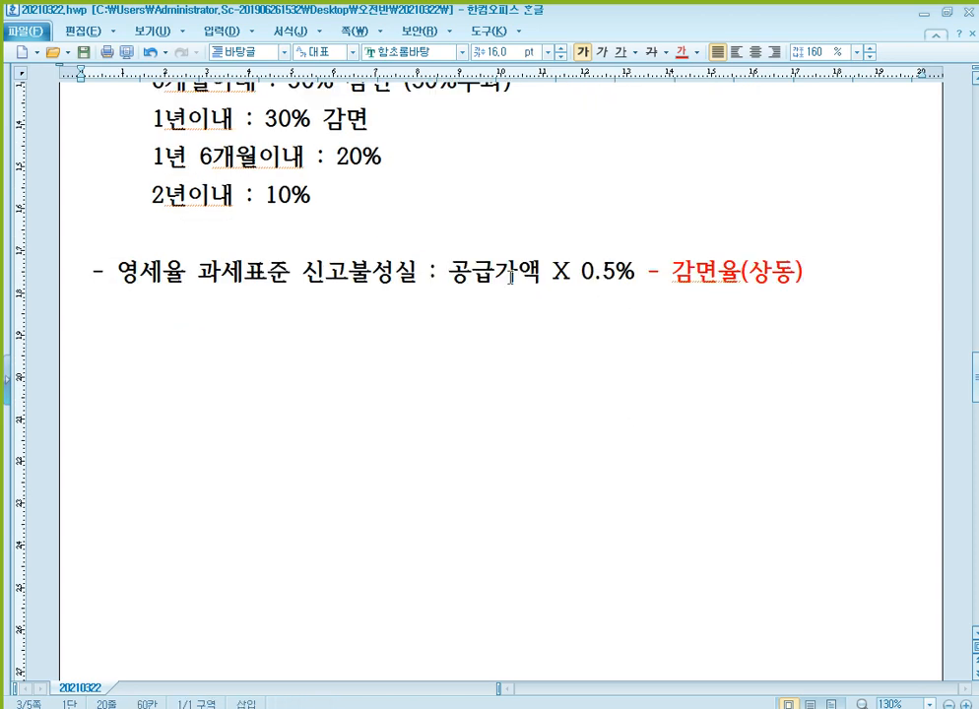
click(478, 707)
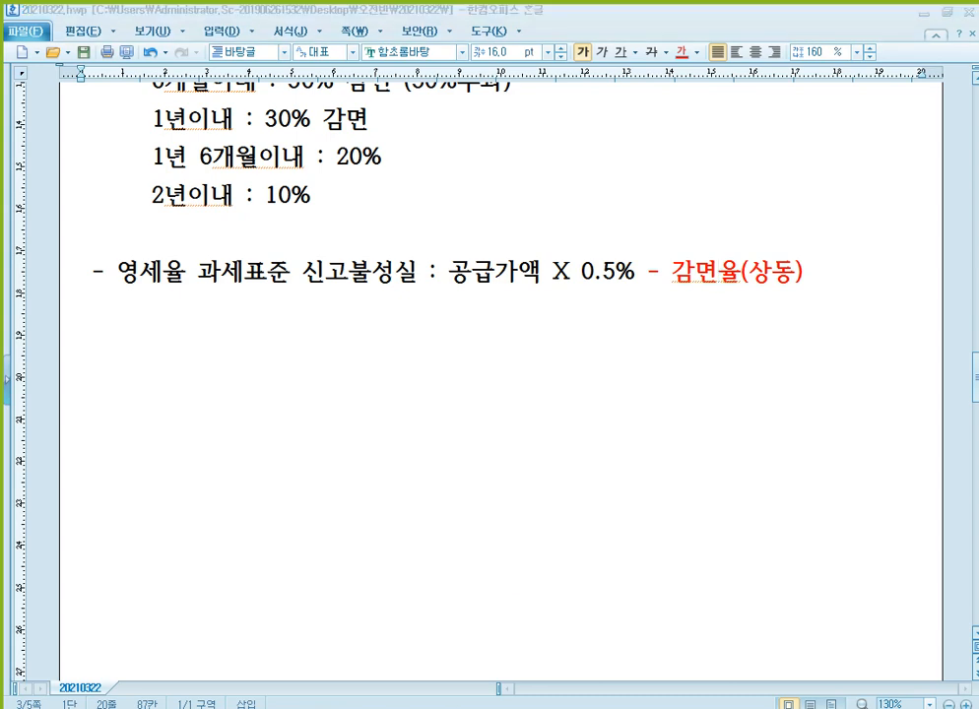
key(Down)
key(Down)
key(Down)
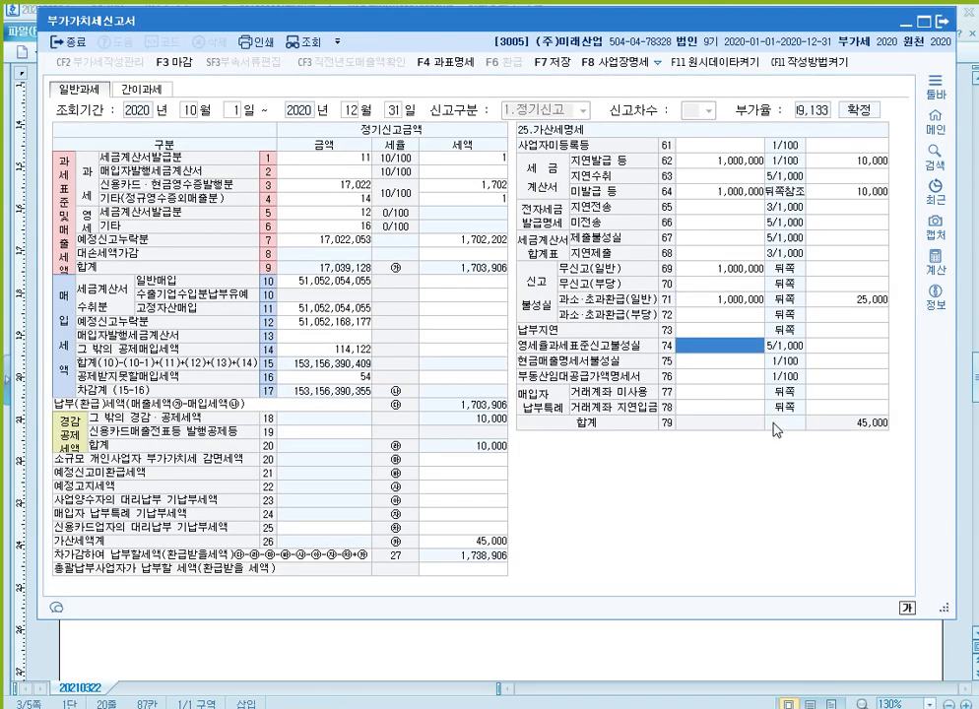
text(10000000)
key(Return)
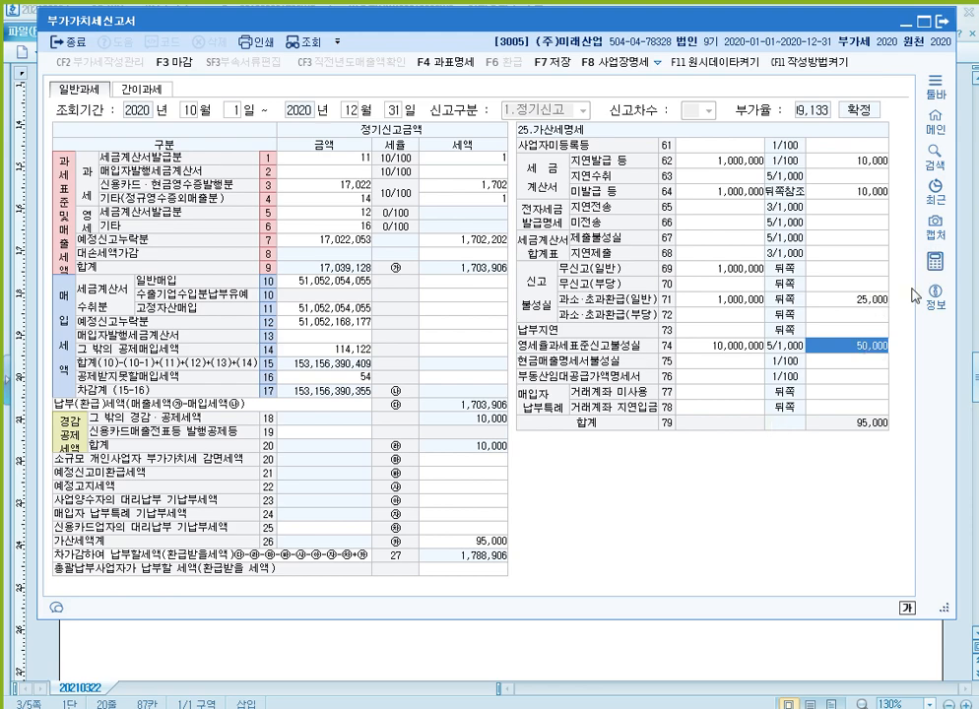
Step: Multiply 50,000 by 0.25 in the form's calculator, with decimal handling set to 2자리
click(933, 261)
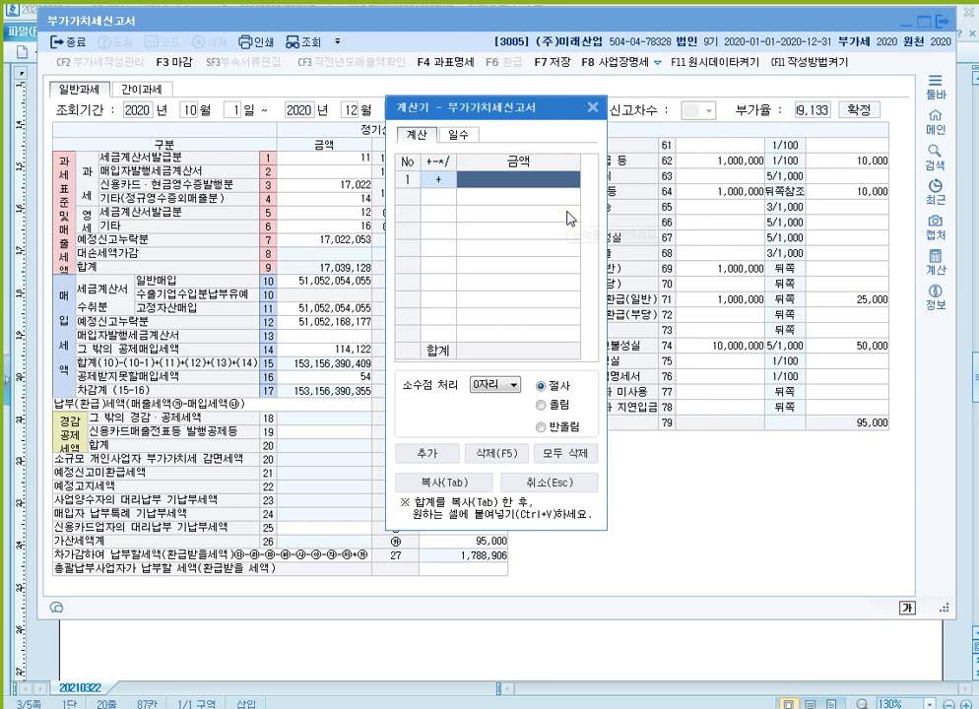
text(50000)
key(Return)
text(*)
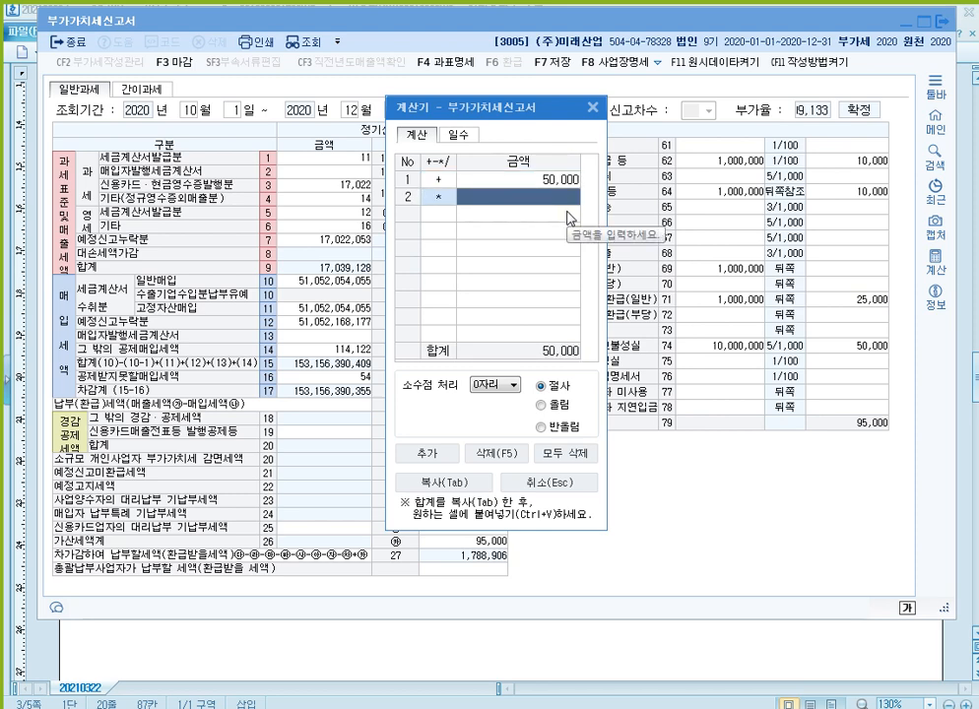
click(495, 384)
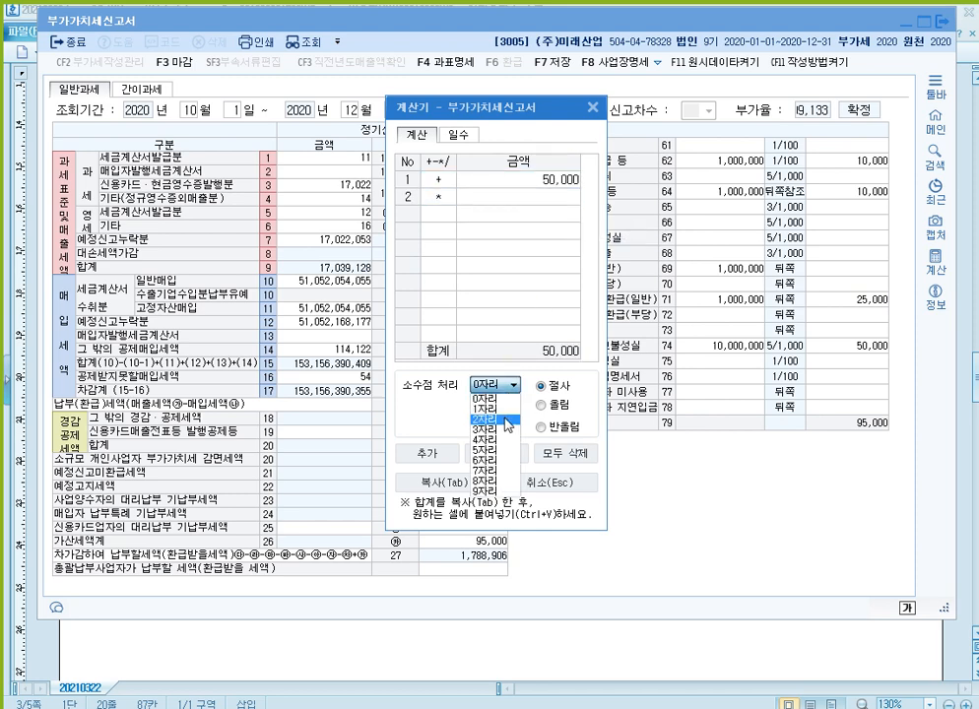
click(492, 418)
click(564, 198)
text(0.25)
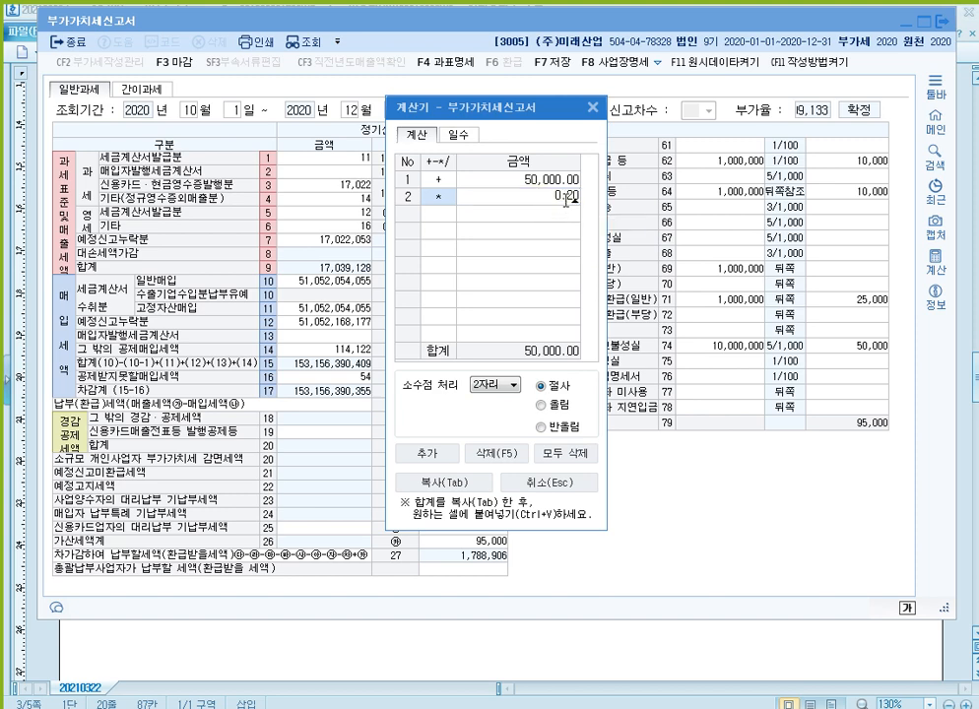
key(Return)
Step: Set the 영세율과세표준신고불성실 tax in row 74 to 12,500 and close the calculator
click(866, 347)
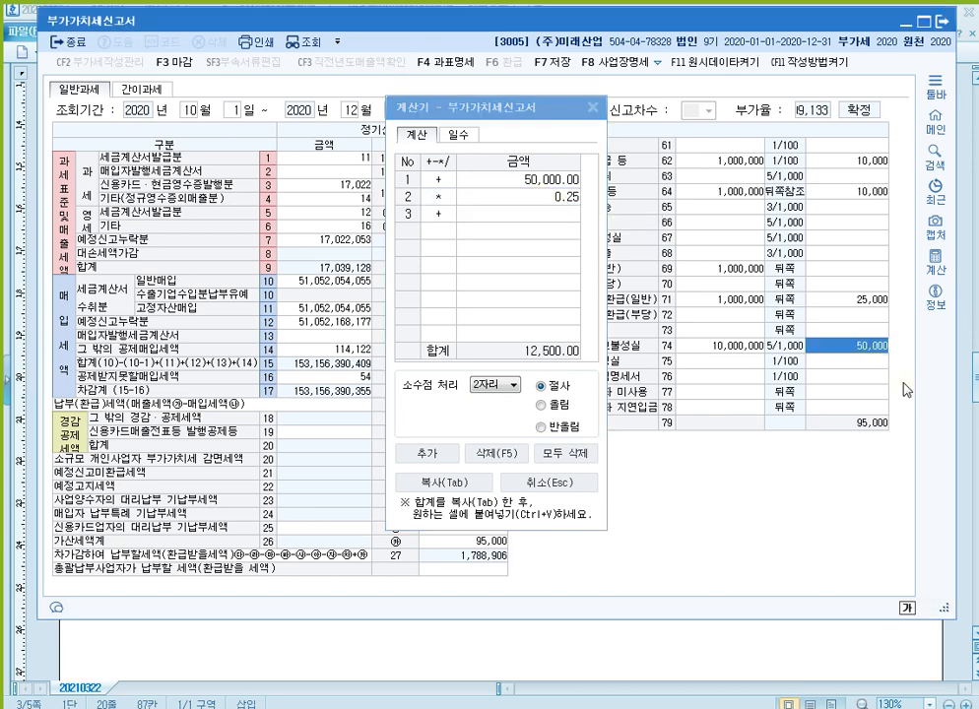
key(Return)
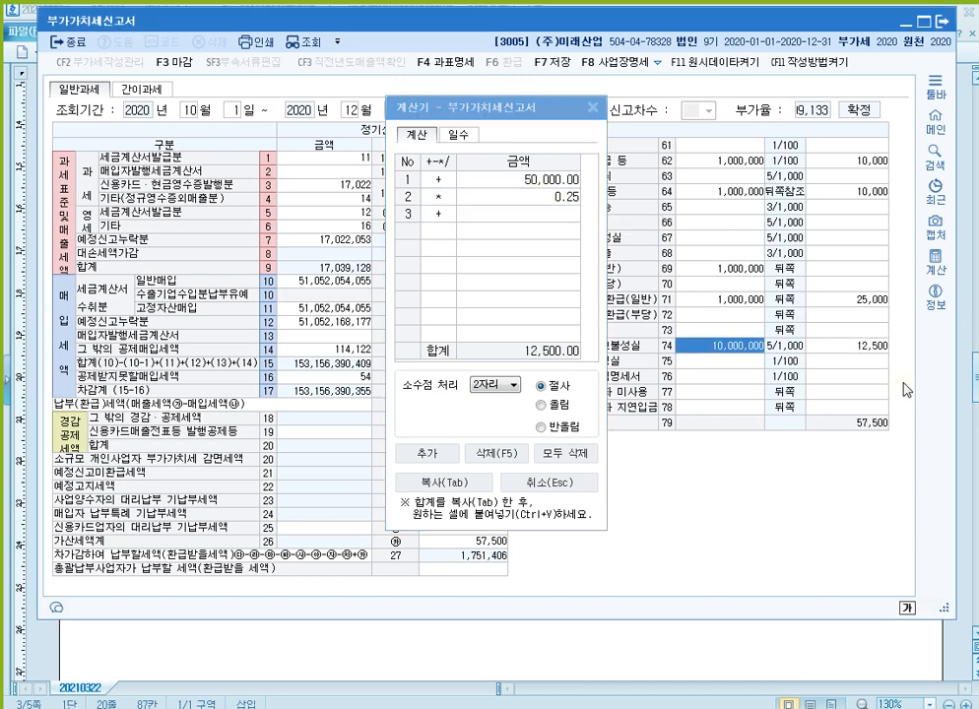
key(Down)
key(Down)
key(Down)
key(Down)
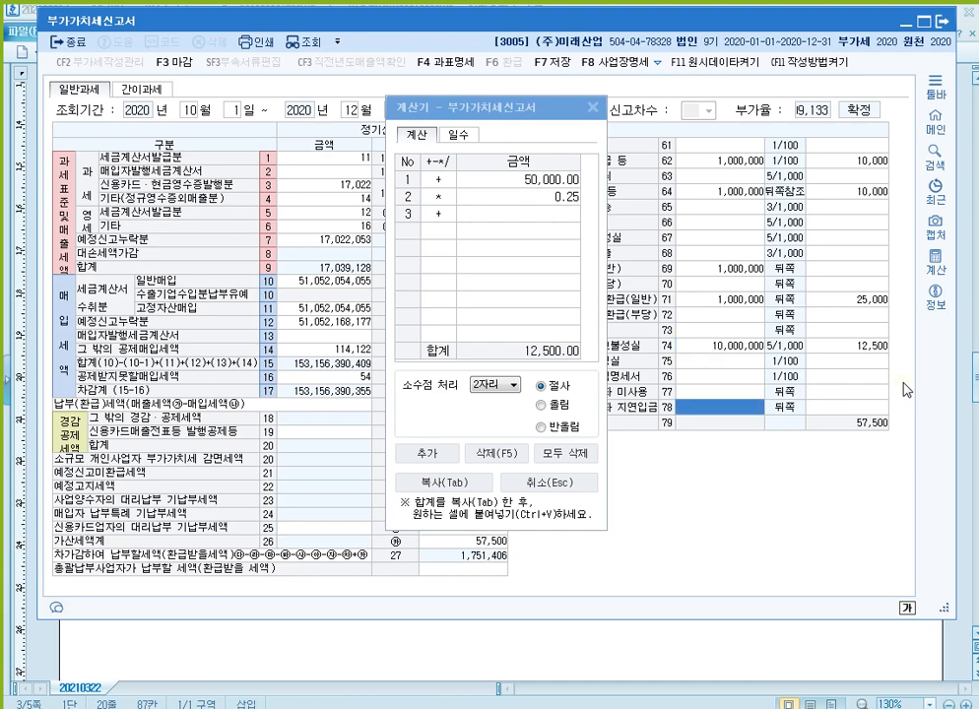
click(866, 346)
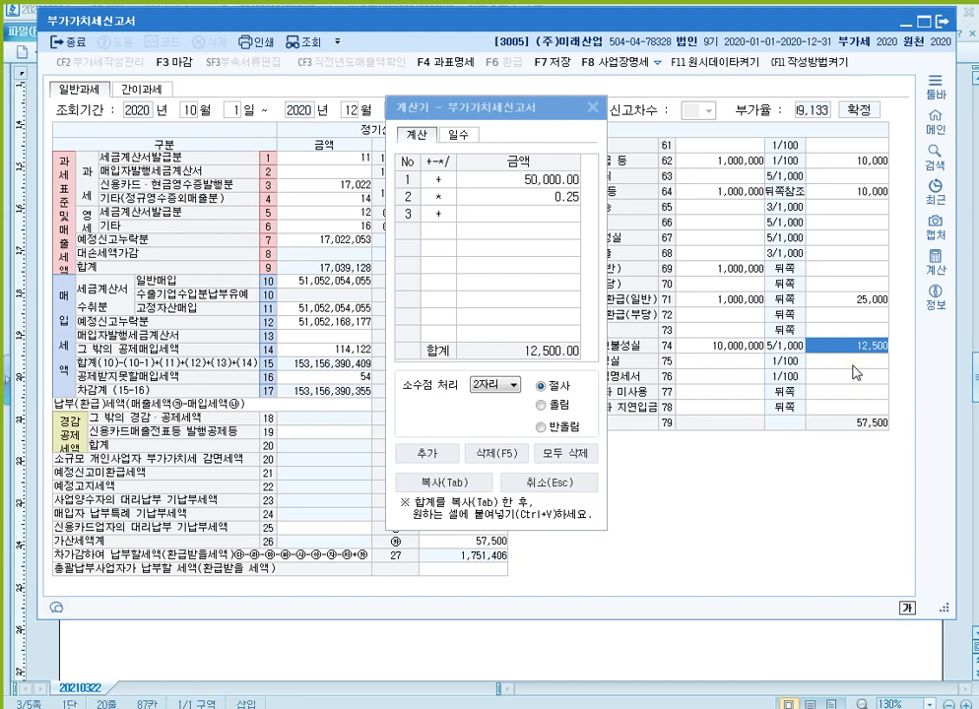
click(592, 107)
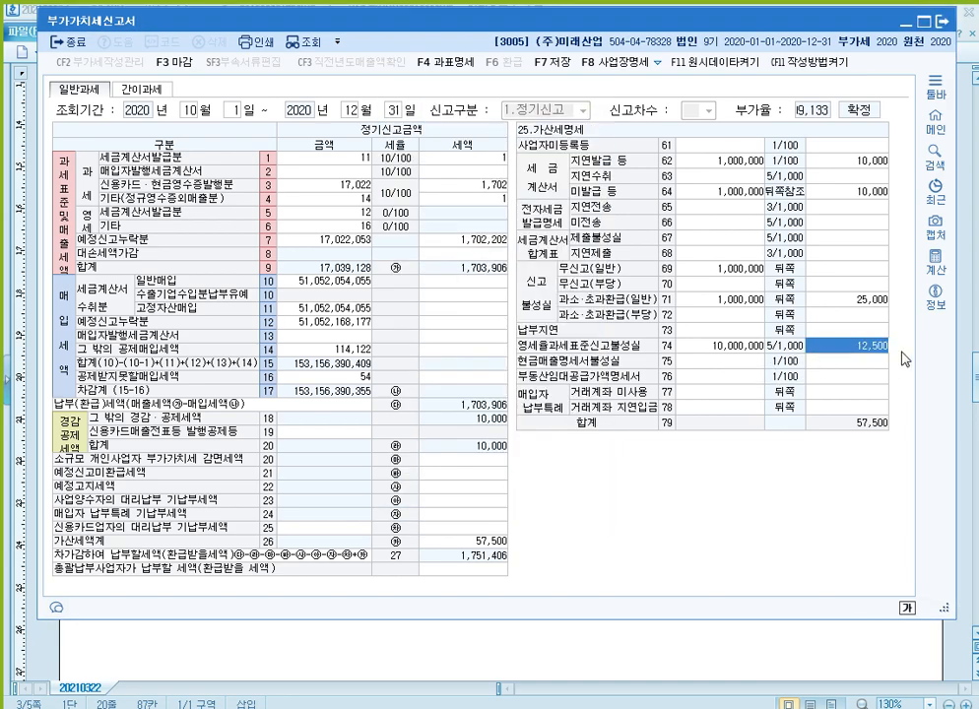
Step: Compare rows 71 and 74 of the 가산세명세, draw red boxes around their 신고불성실 labels with the screen pen, and clear the markup
click(970, 324)
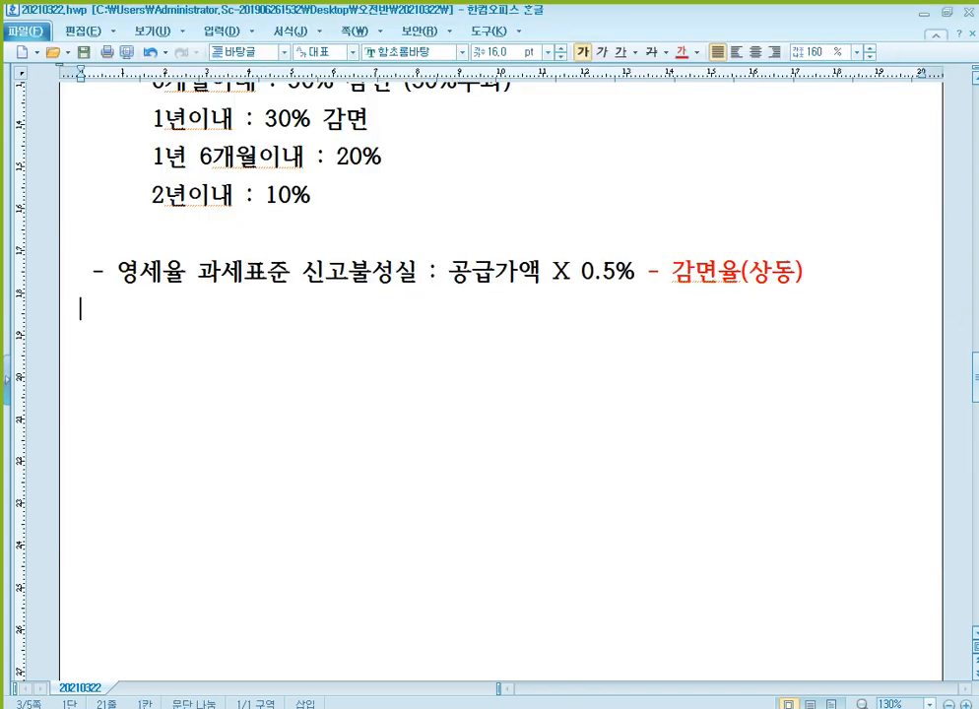
key(alt+Tab)
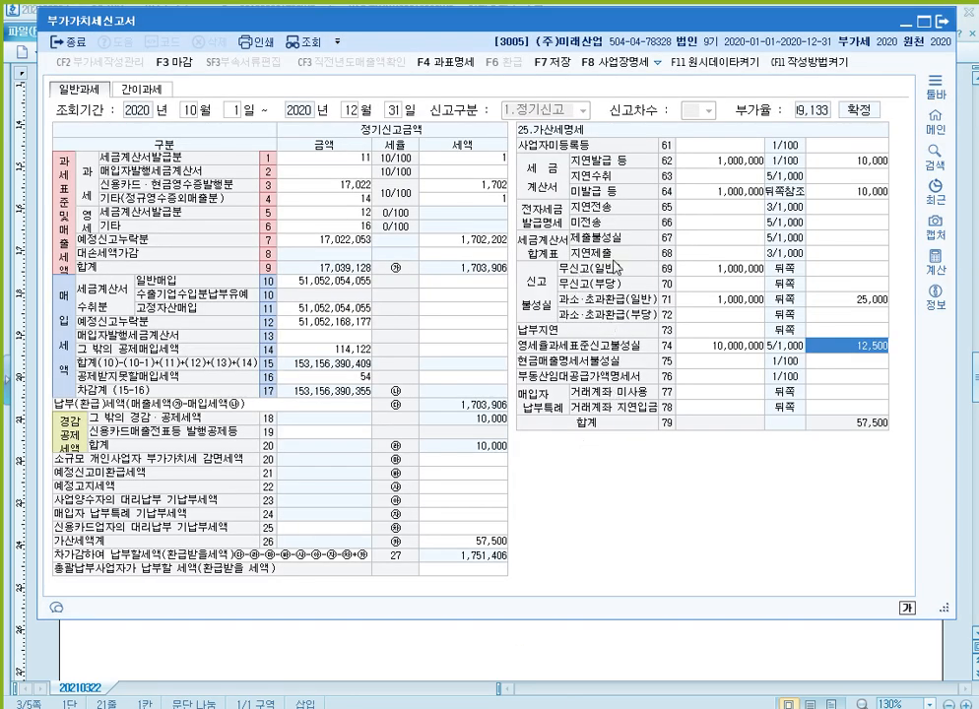
click(736, 298)
click(871, 299)
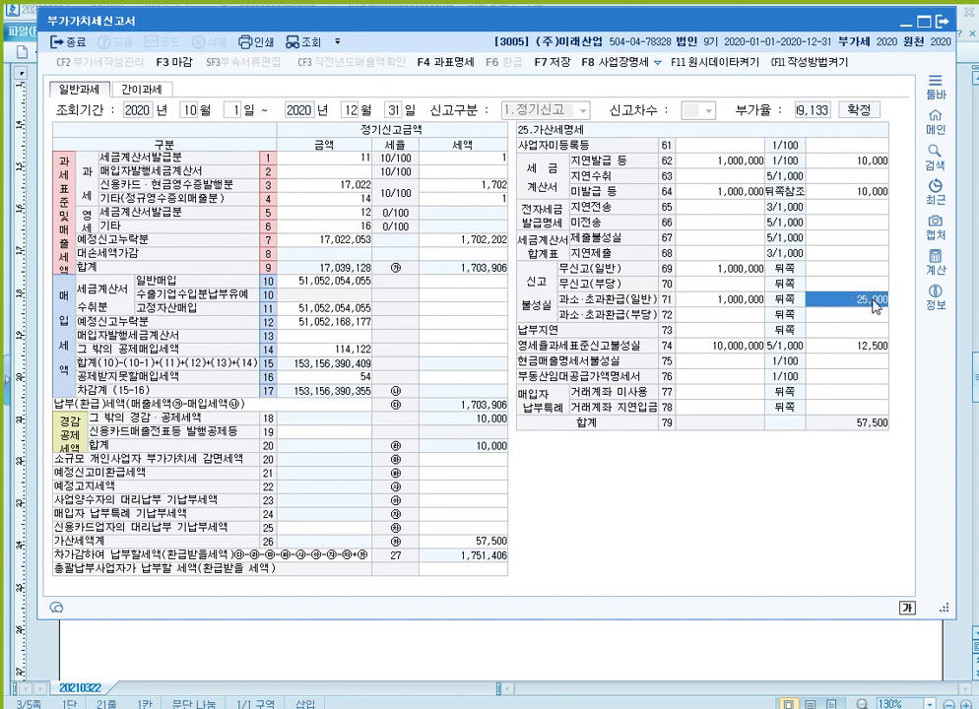
click(849, 347)
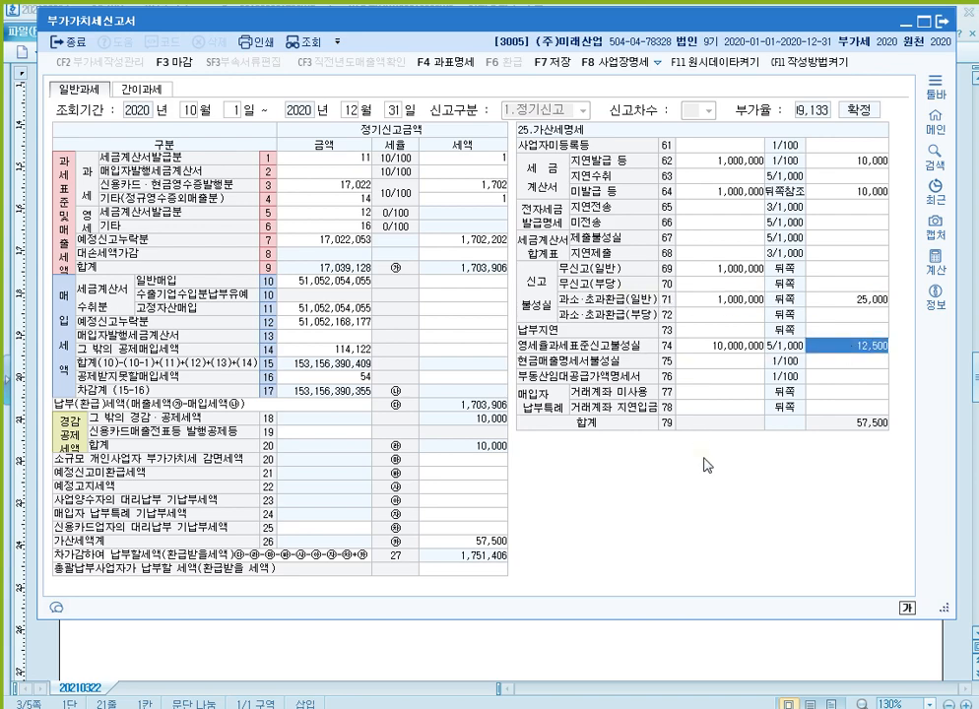
key(F12)
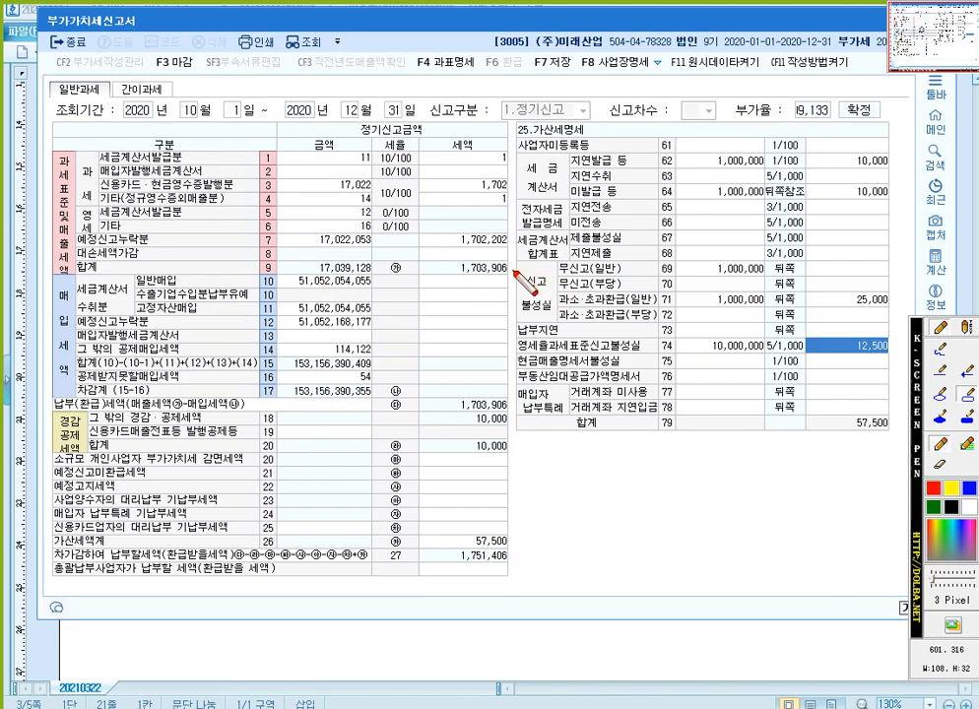
mouse_move(513, 266)
mouse_down()
mouse_move(557, 316)
mouse_move(646, 351)
mouse_up()
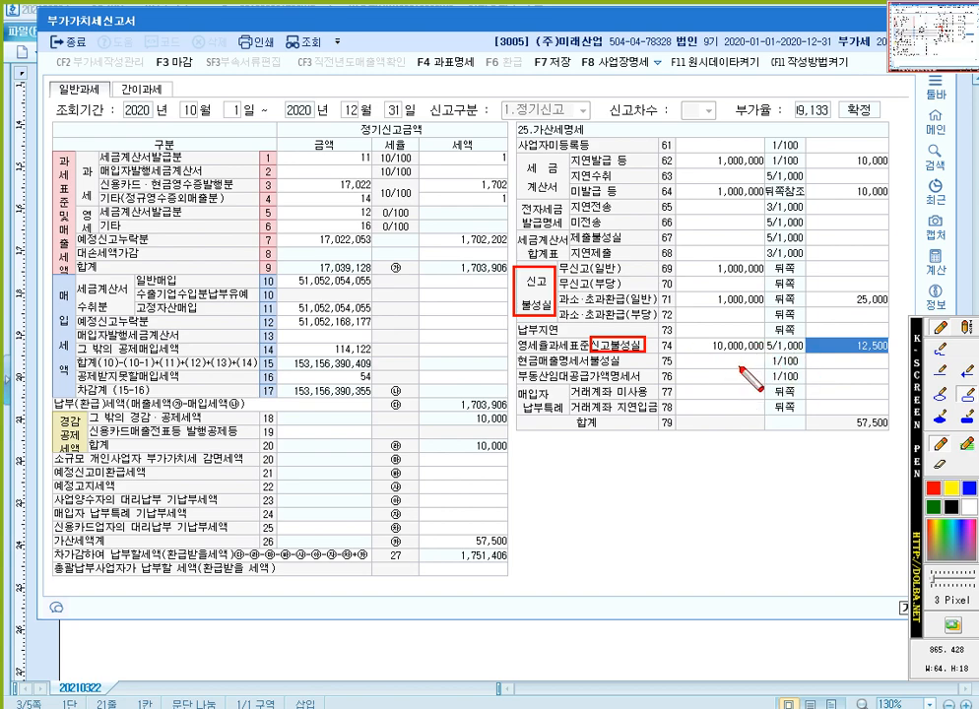
key(Escape)
Step: Switch to the 20210322.hwp notes and add the item "- 납부지연 (이자성격)" below the 영세율 과세표준 신고불성실 line, leaving two blank lines between them
click(728, 331)
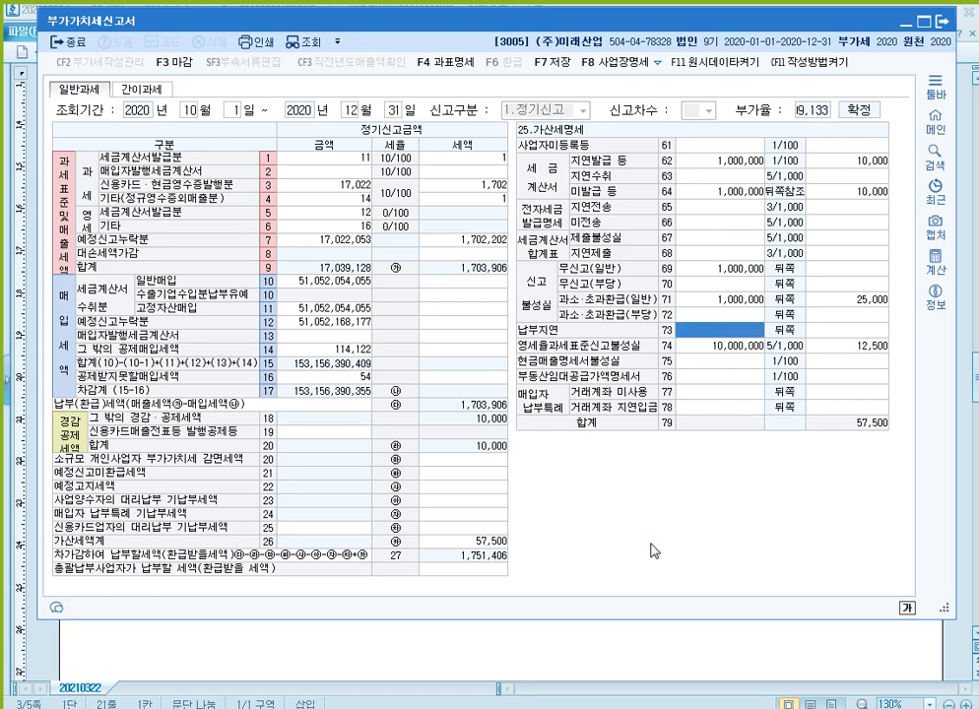
click(550, 648)
click(98, 345)
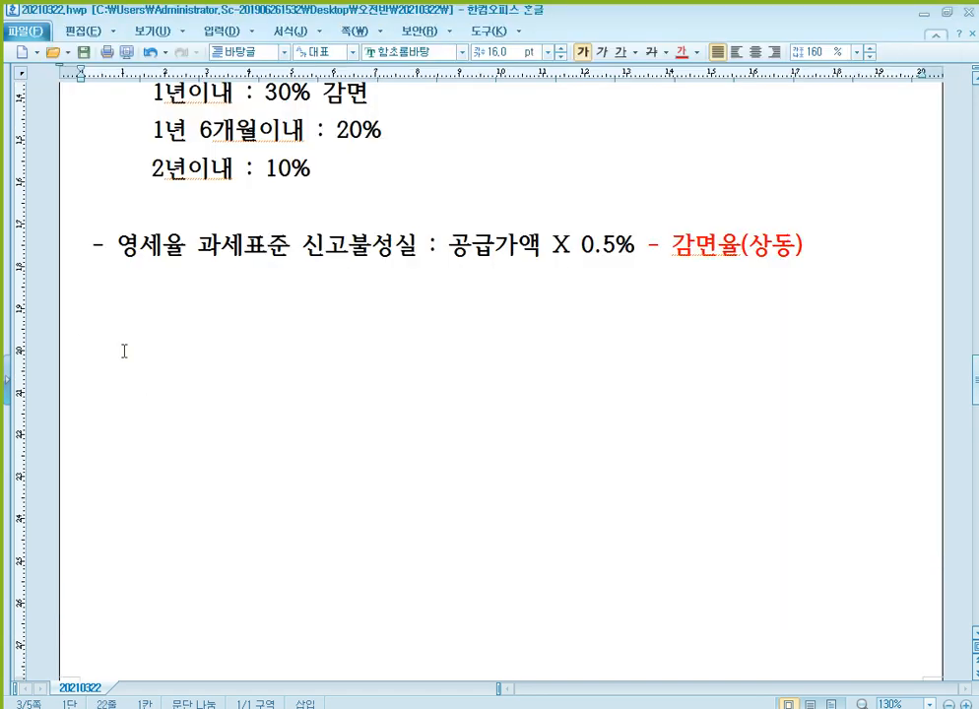
key(Return)
text(- 납부지연)
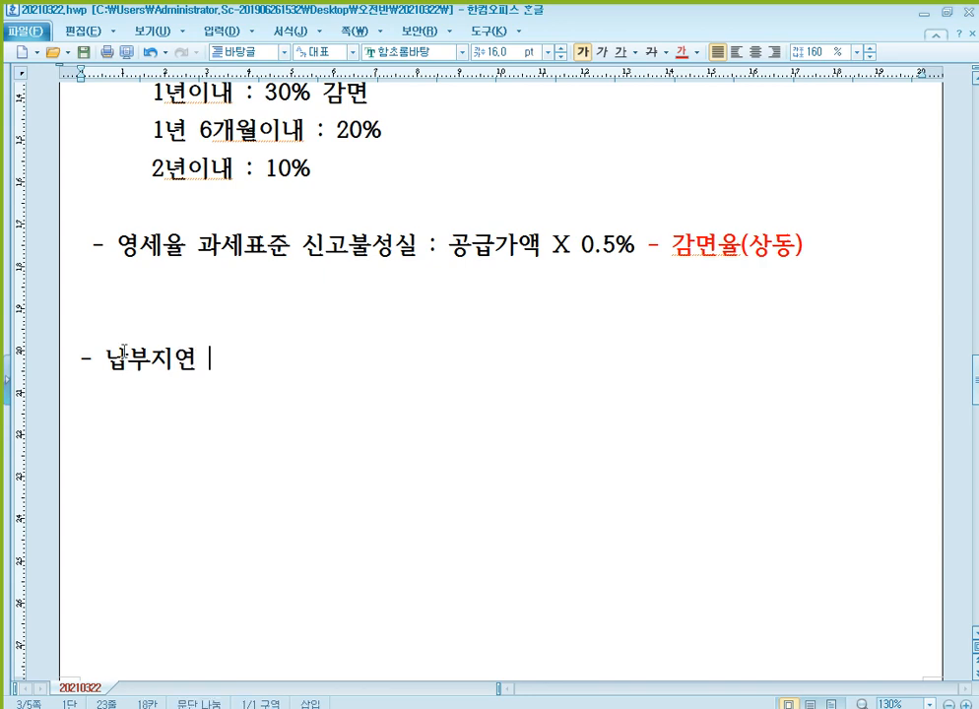
key(BackSpace)
key(Return)
key(BackSpace)
text((이자성)
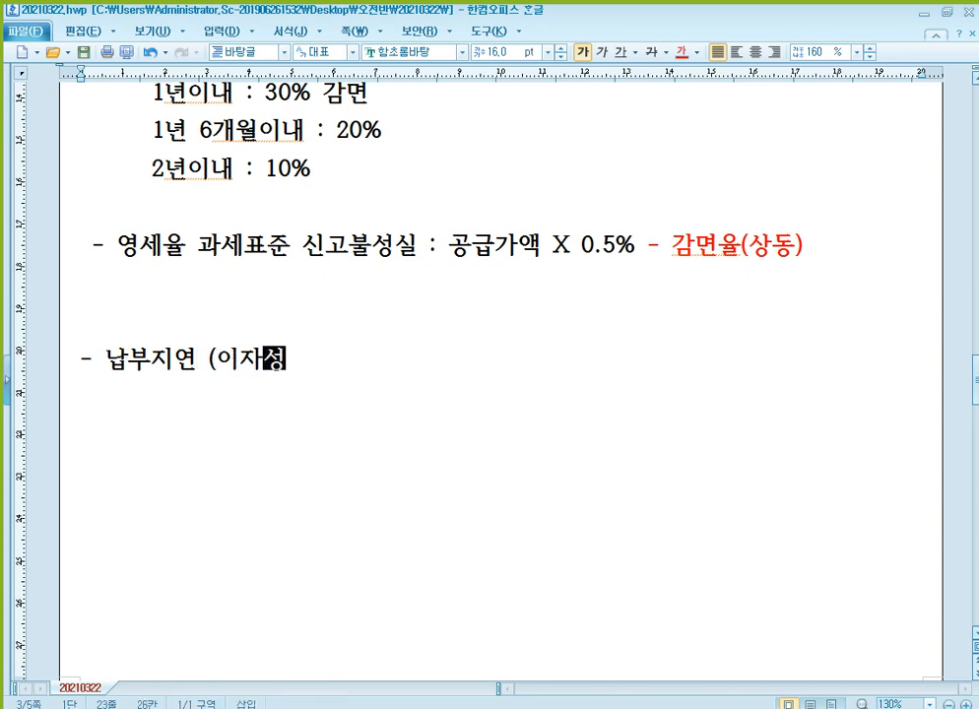
text(격))
key(Return)
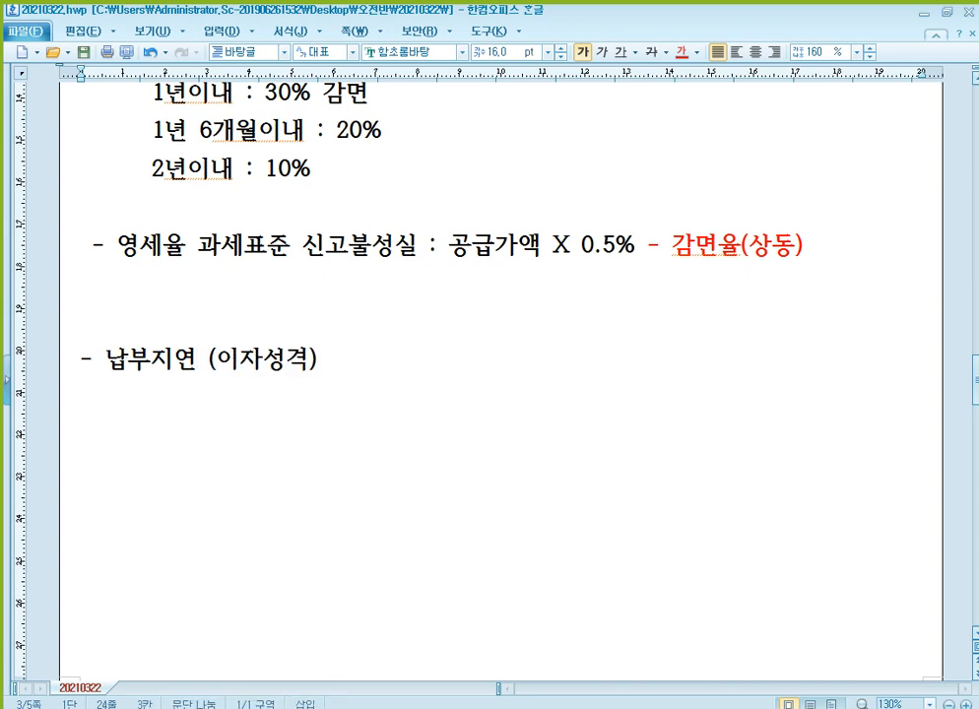
Step: Add the sub-item "- 1일 법정이자율 : 2.5/10,000" under 납부지연 (이자성격)
text(- 1일 법정)
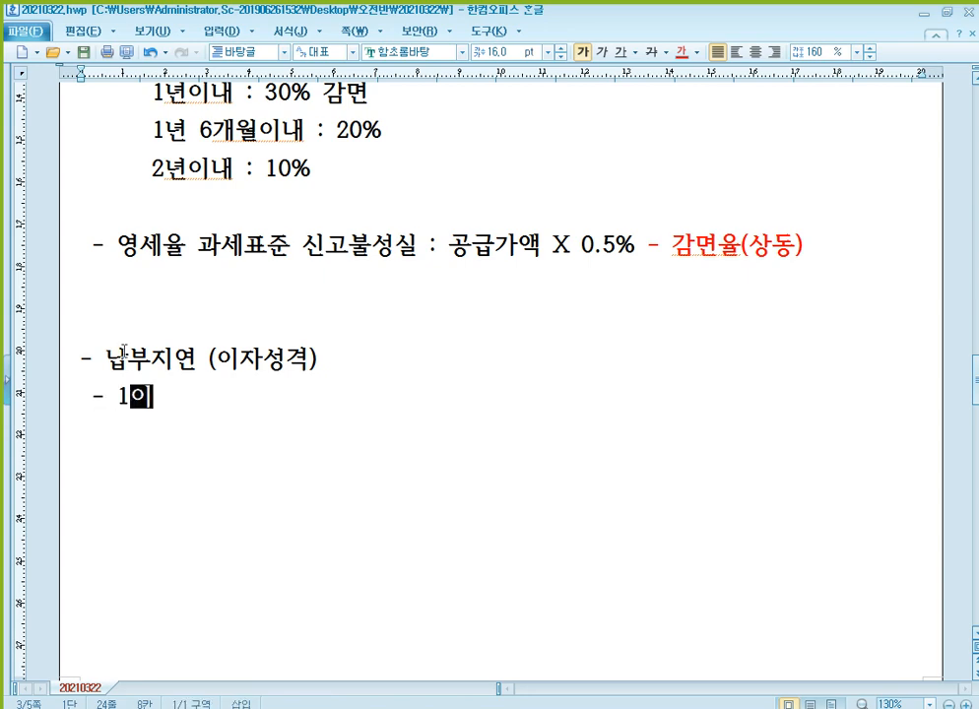
text(이자율)
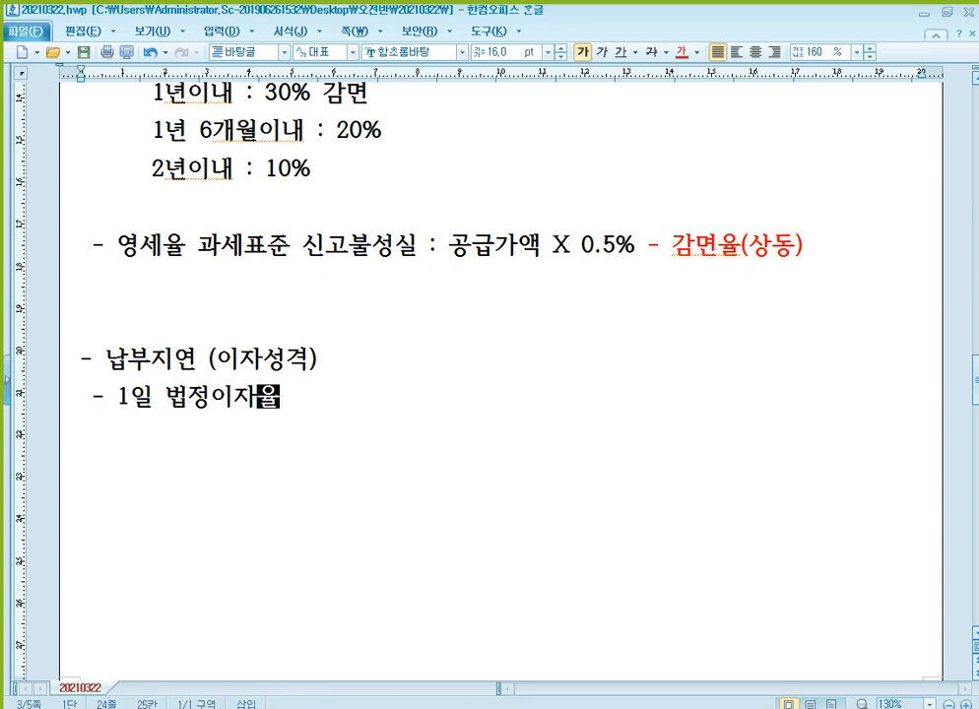
text( : 3)
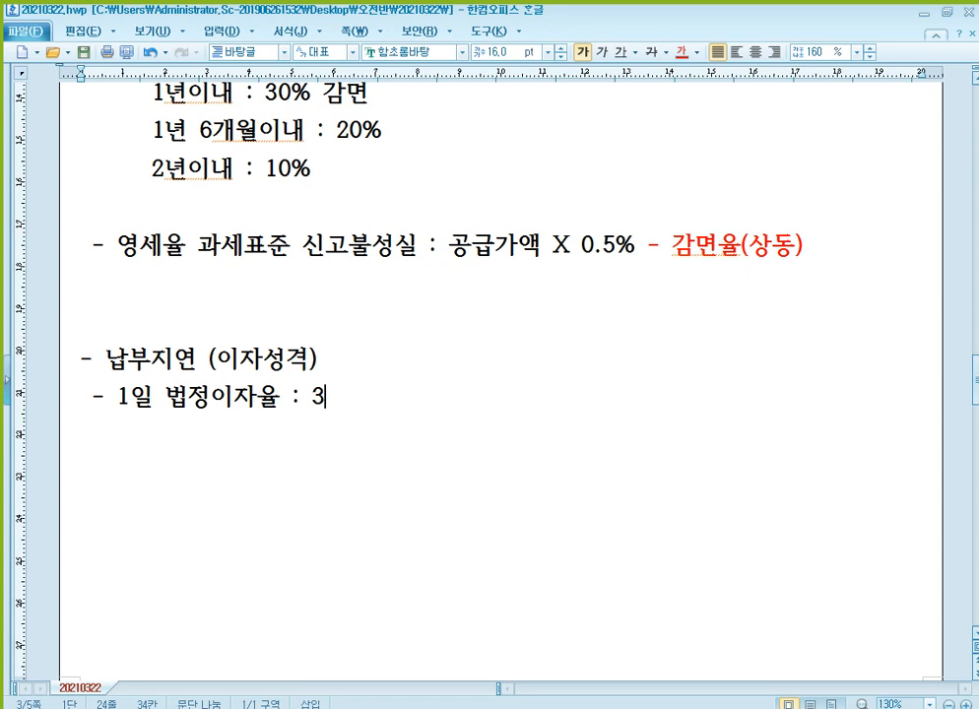
key(BackSpace)
text(2.5/10,000)
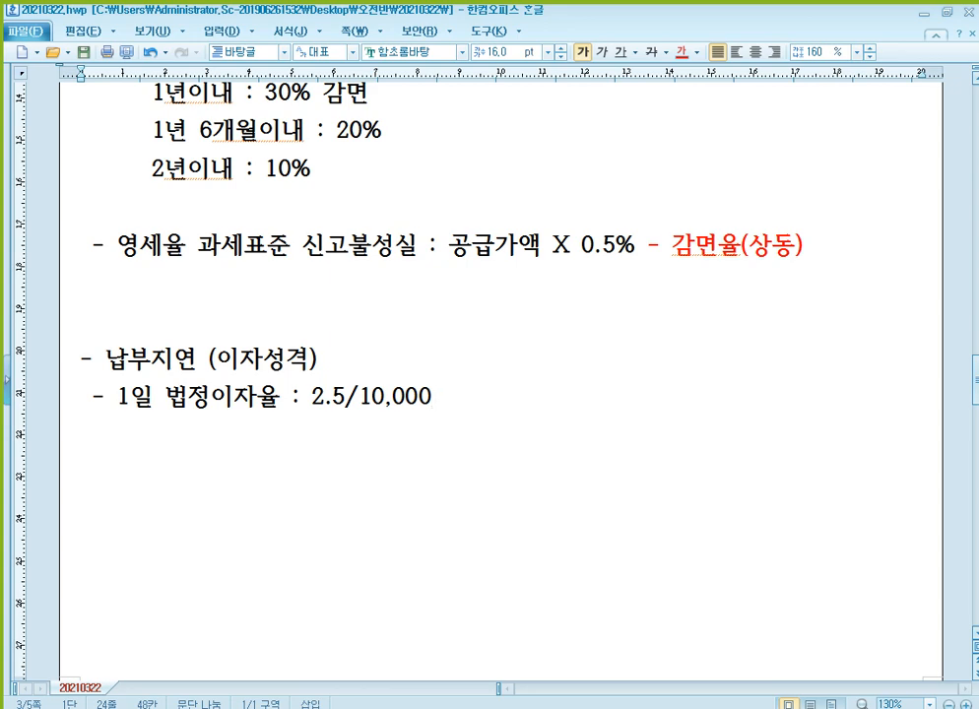
Step: Add the sub-item "- 누락한 납부세액 X 2.5/10,000 X 미납일수" below the 1일 법정이자율 line
key(Return)
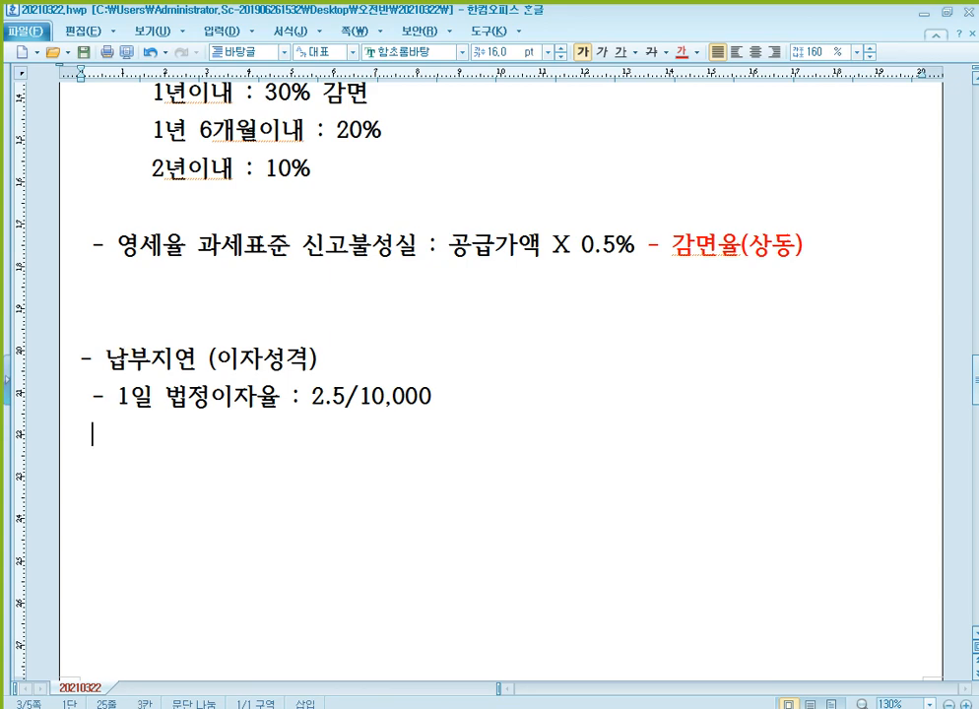
text(- 누락하)
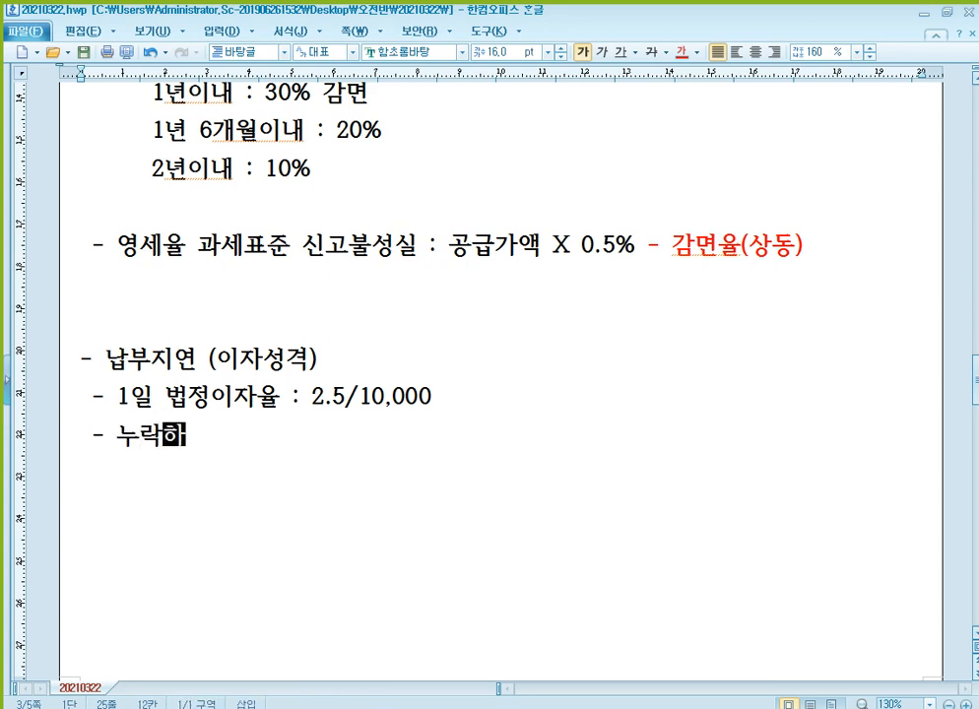
text(ㄴ )
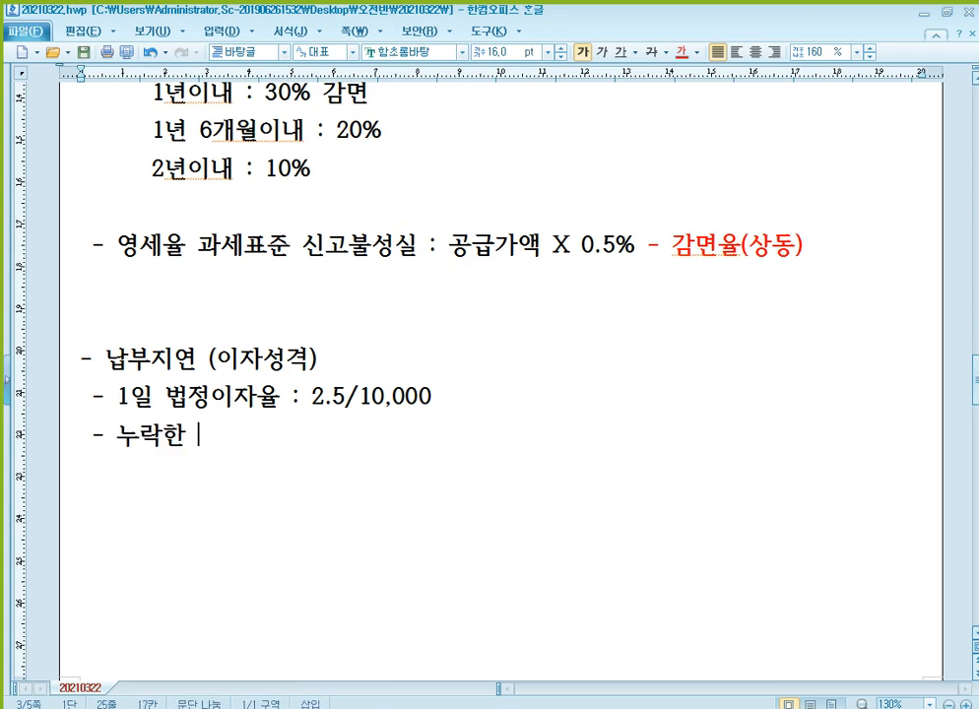
text(납부세액)
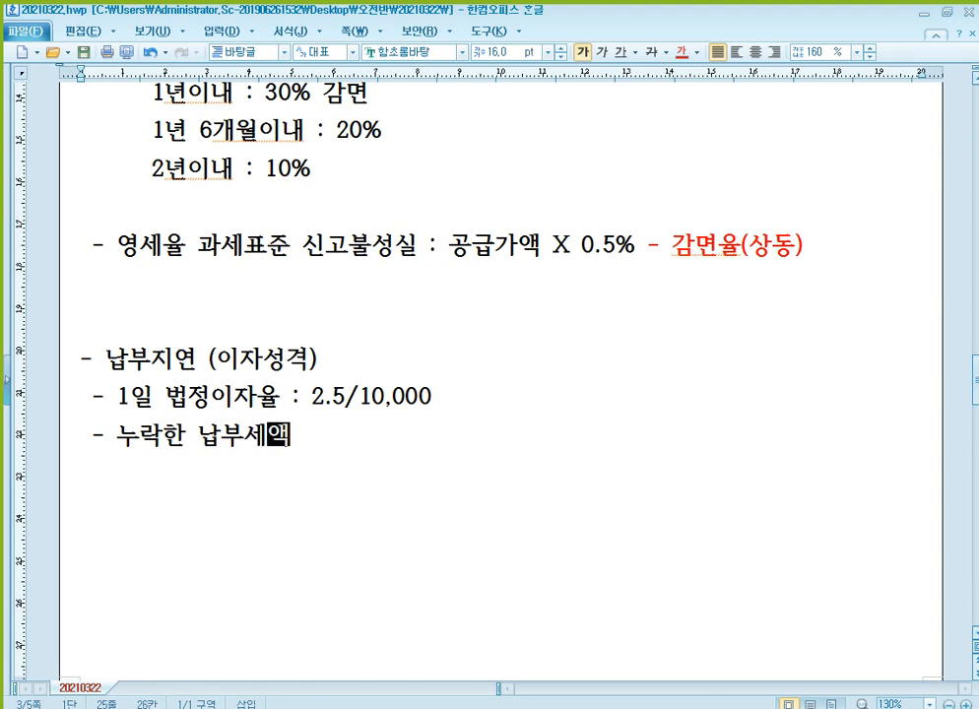
text( X)
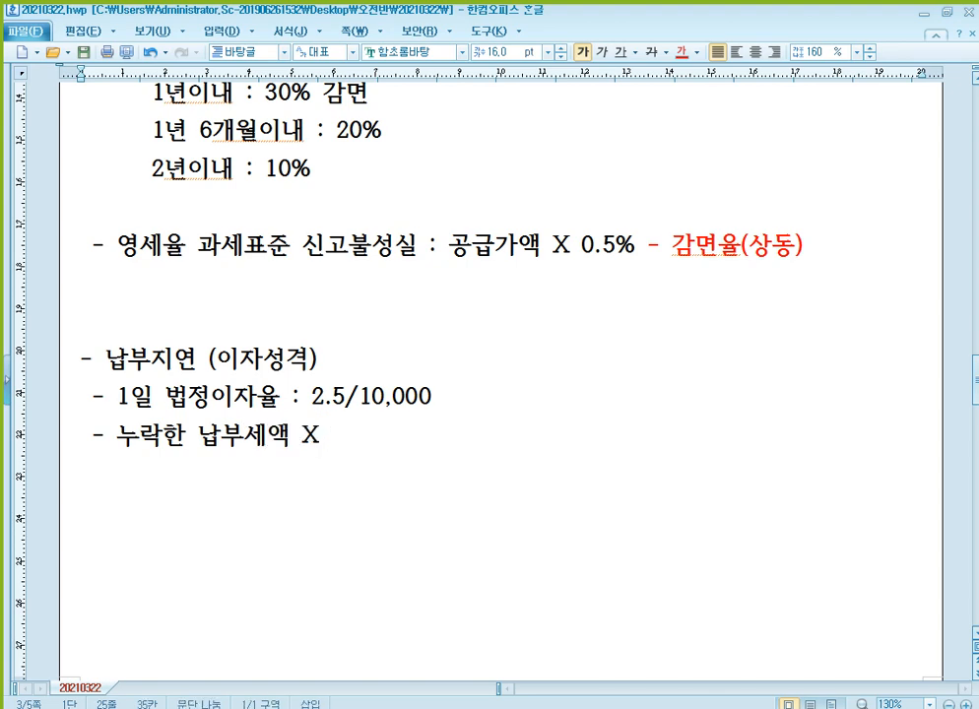
text( 2.5/10,000 X)
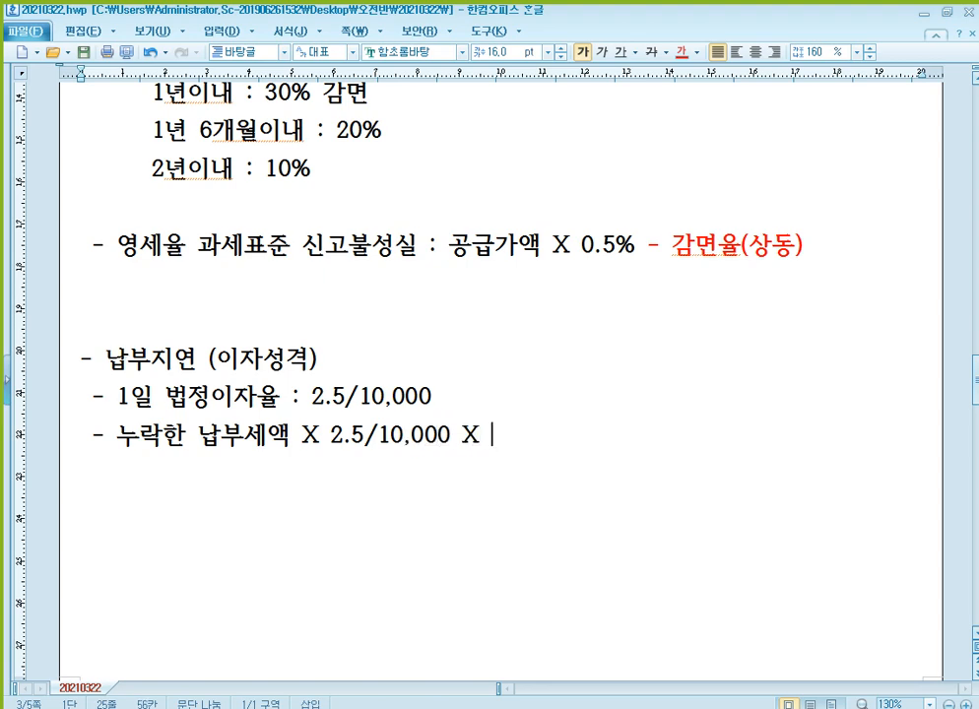
text(니)
key(BackSpace)
key(BackSpace)
text(미나)
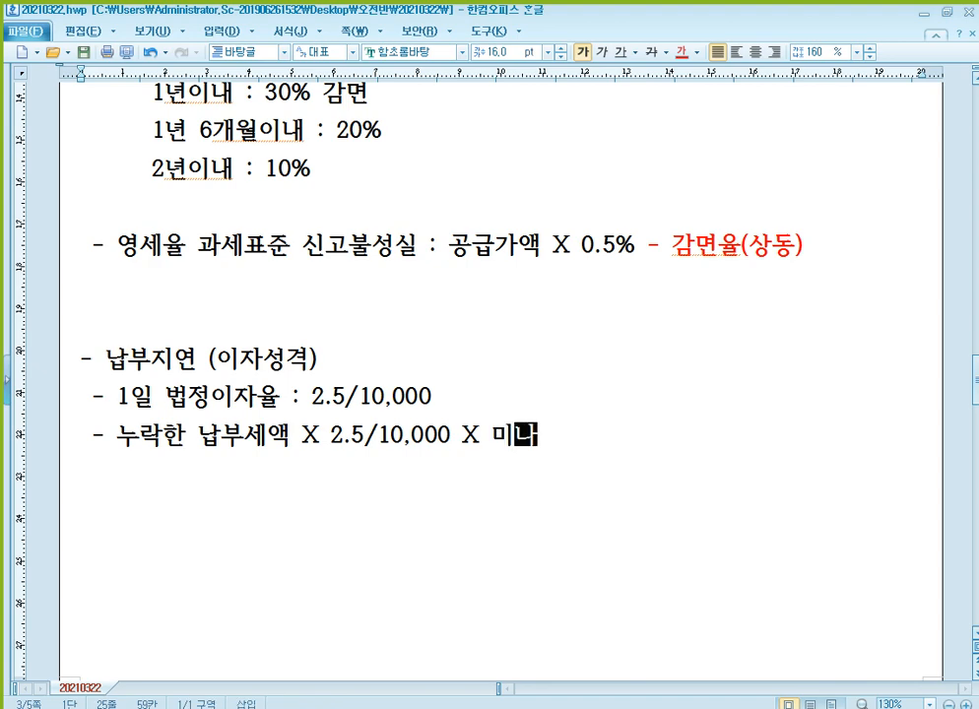
text(납일수)
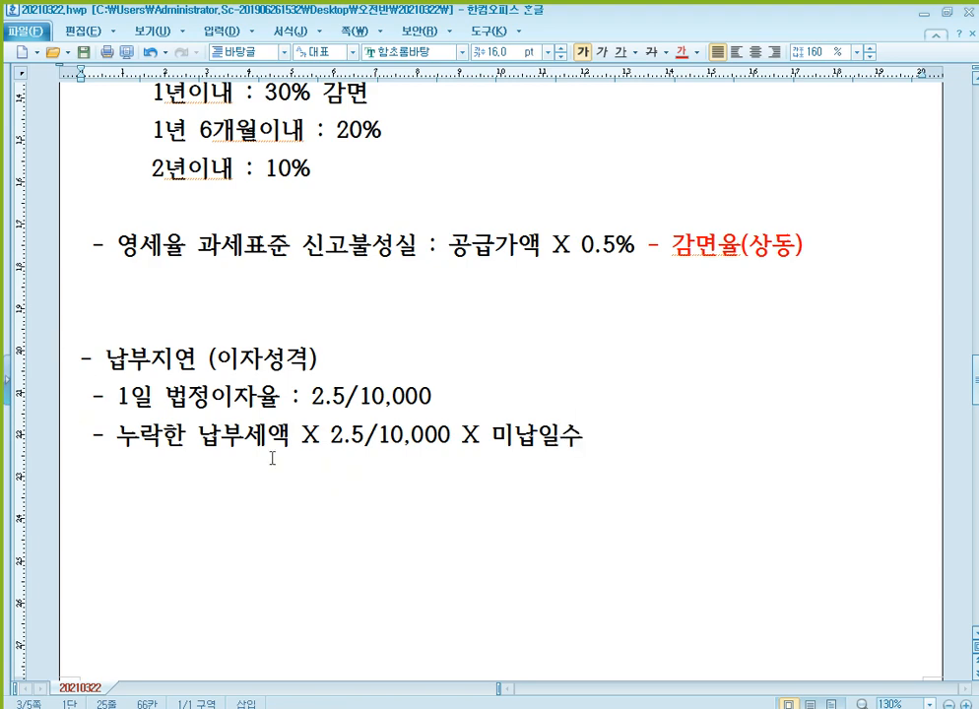
Step: Color the words "누락한 납부세액" red in the 납부지연 formula line
drag(119, 438, 290, 436)
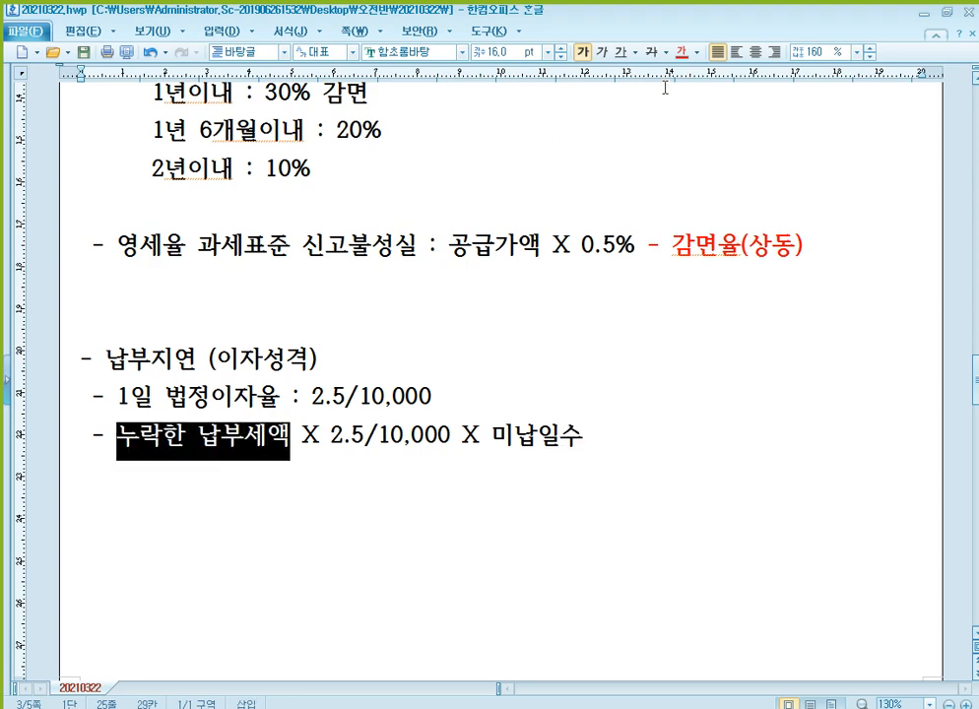
click(680, 52)
click(431, 439)
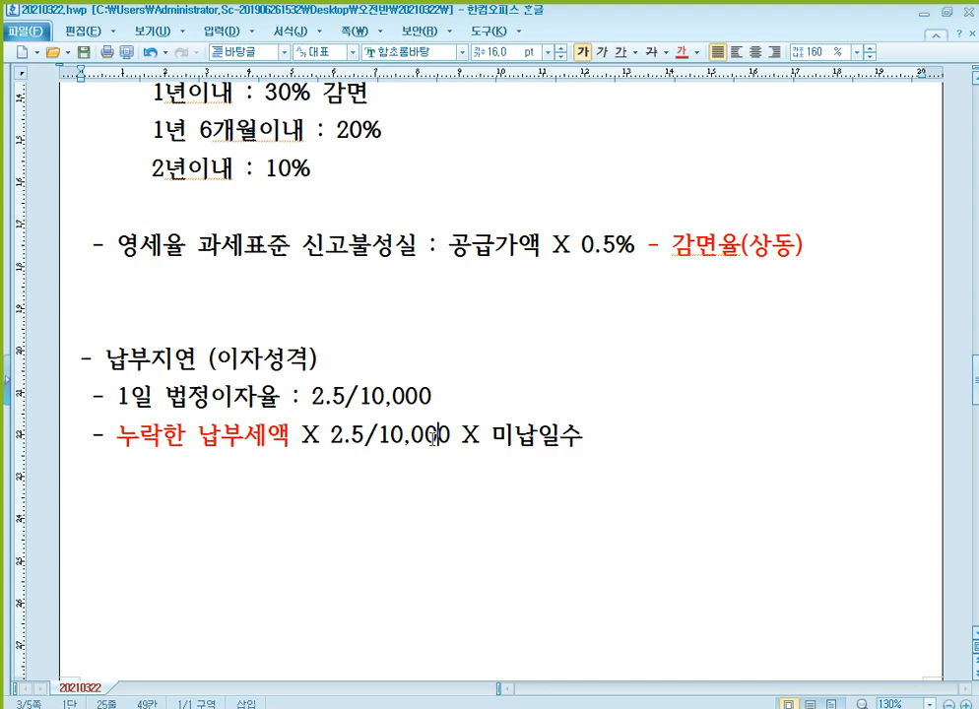
scroll(332, 433, down, 3)
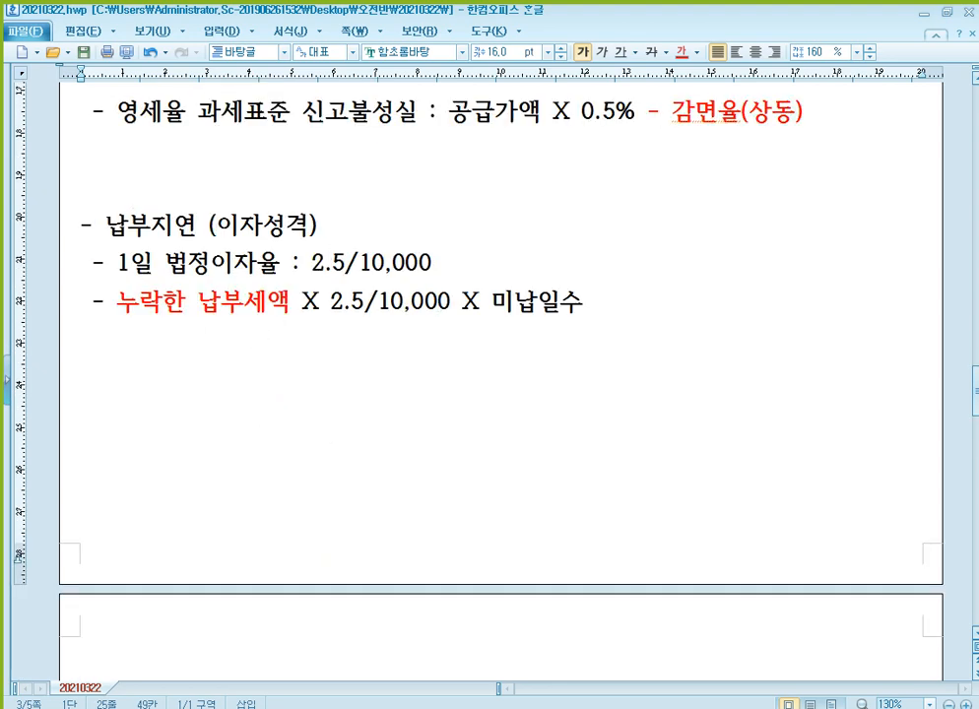
Step: Switch to the 부가가치세신고서 and enter 1,000,000 as the 납부지연 amount in row 73 of the 가산세명세
key(alt+Tab)
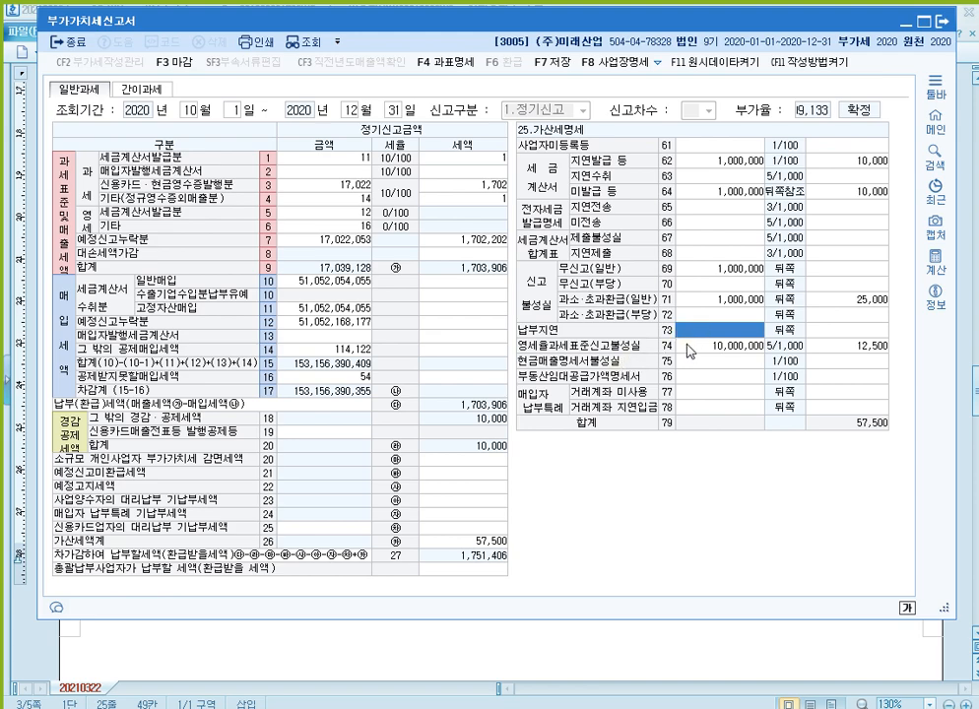
text(1000)
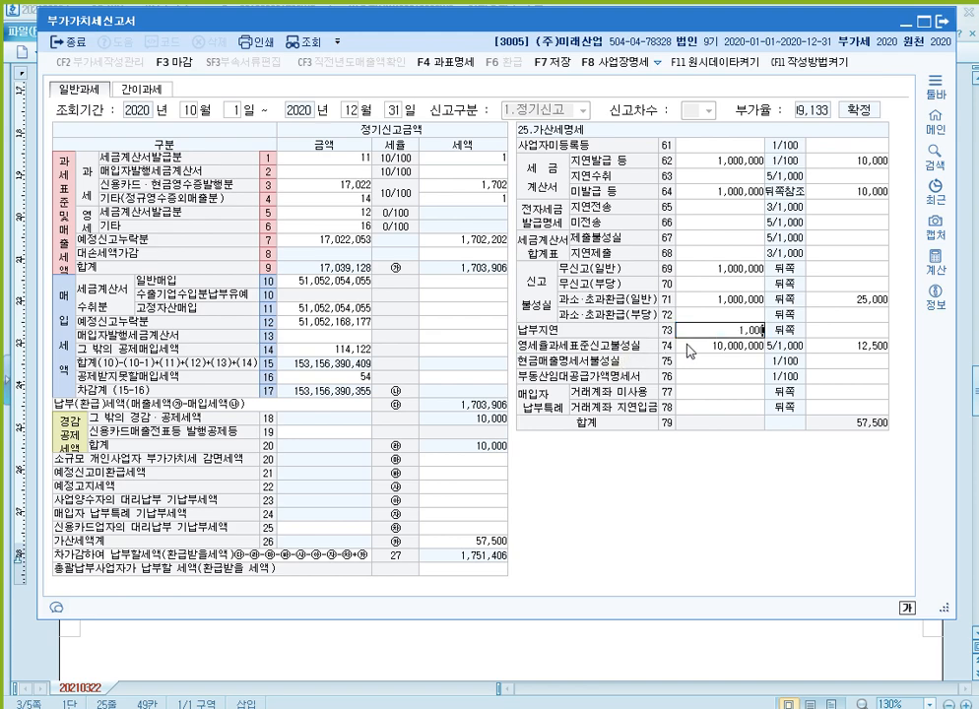
key(Return)
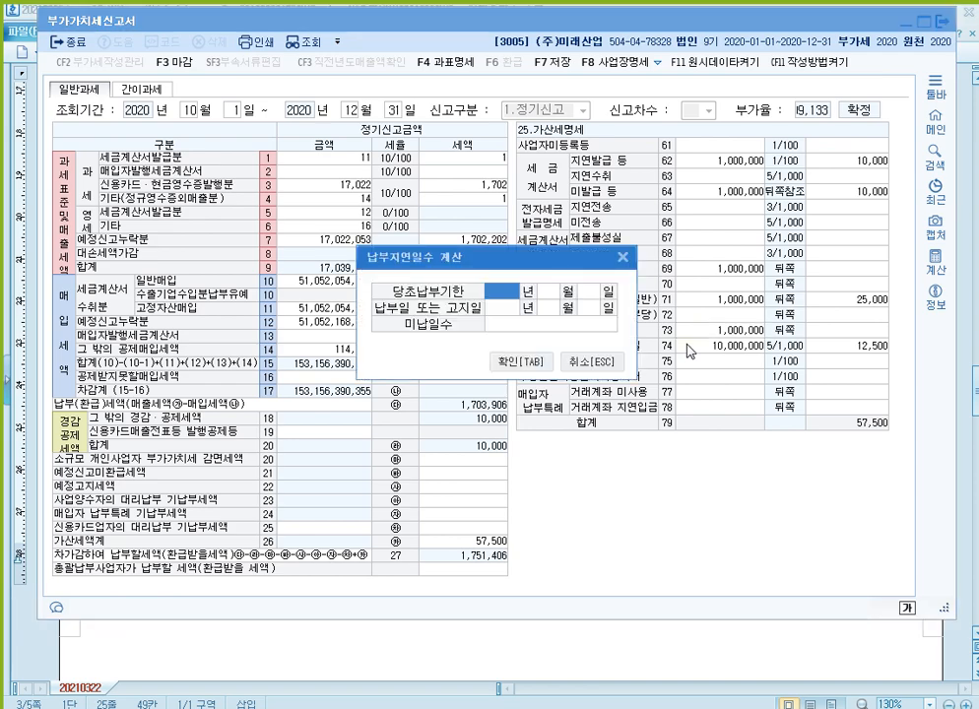
Step: Set the 당초납부기한 to 2020년 10월 25일 and the 납부일 또는 고지일 to 2021년 1월 25일 in the 납부지연일수 계산
text(2020072)
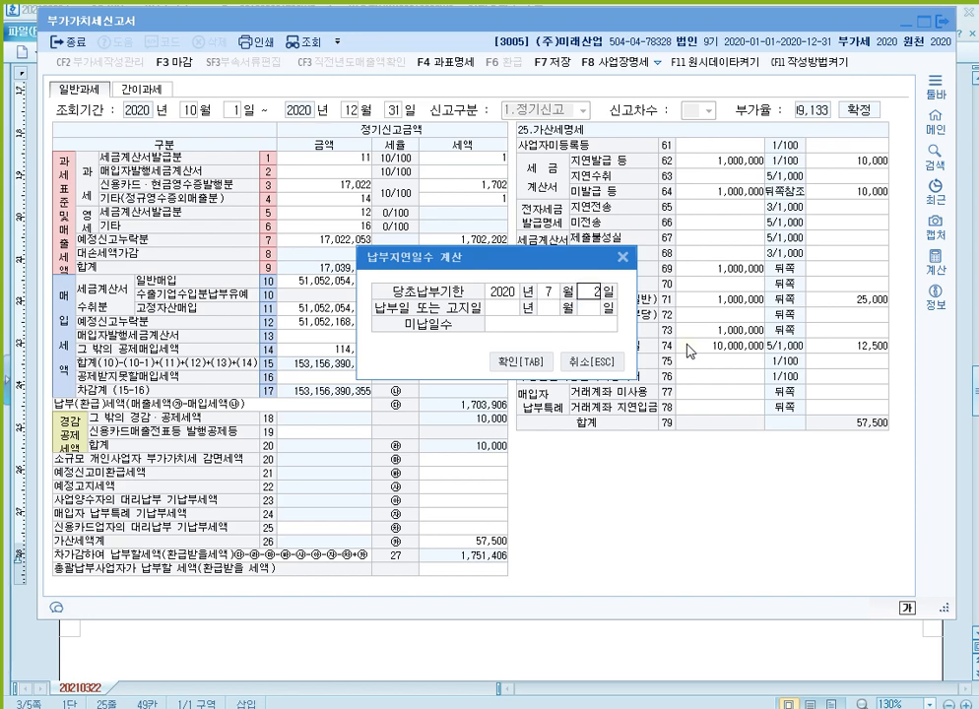
key(Return)
key(Up)
key(Right)
text(1025)
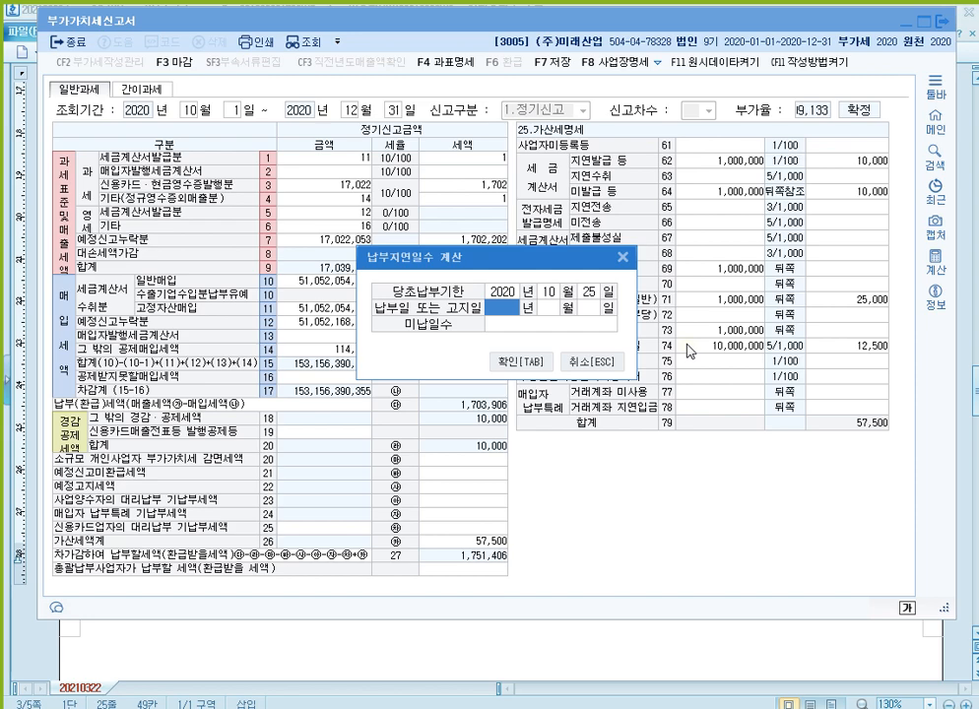
text(2021012)
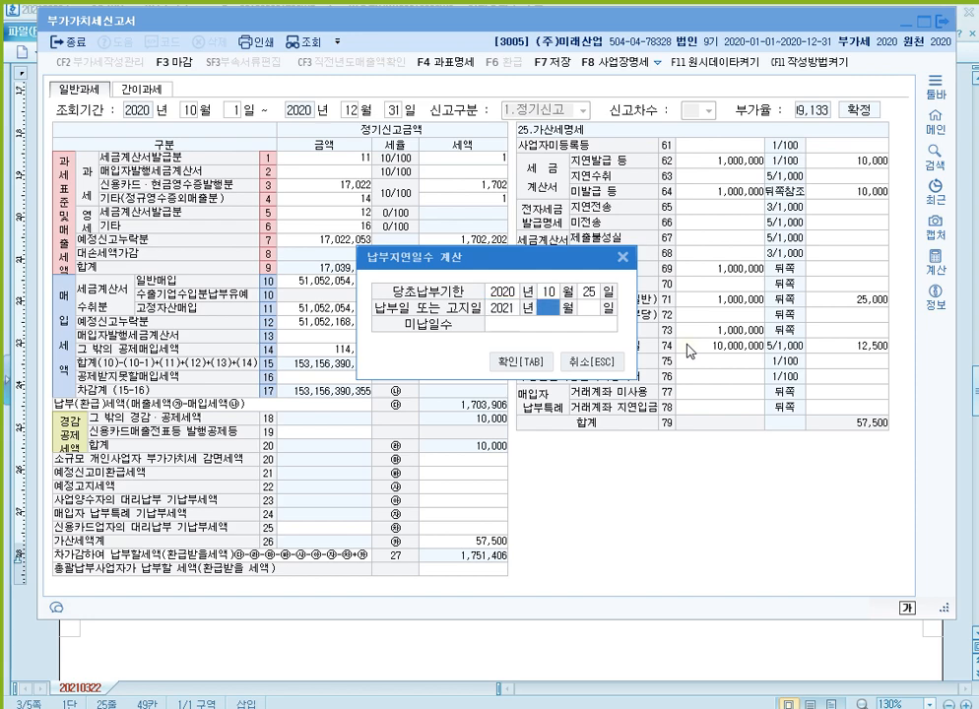
text(5)
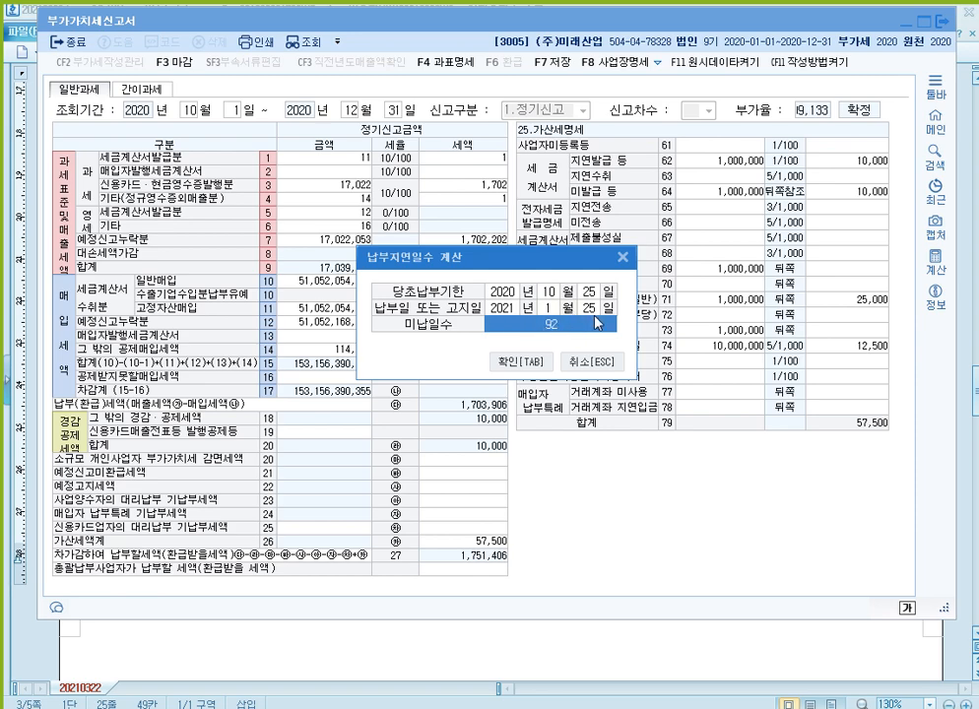
Step: Check the month and day of both dates against the 미납일수, then confirm the 납부지연일수 계산
click(548, 291)
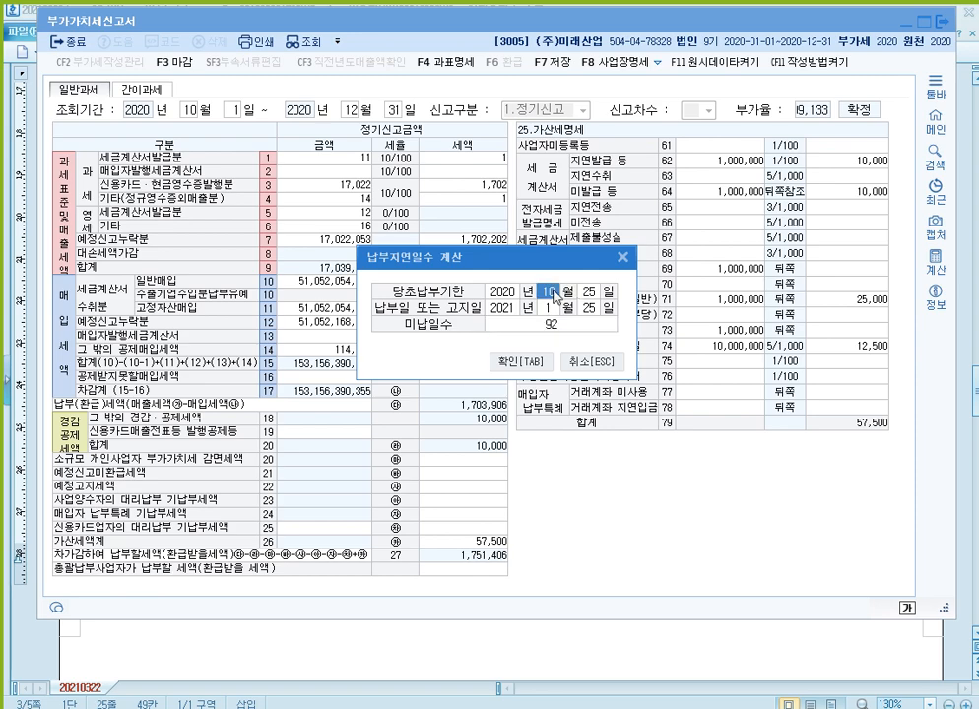
click(584, 292)
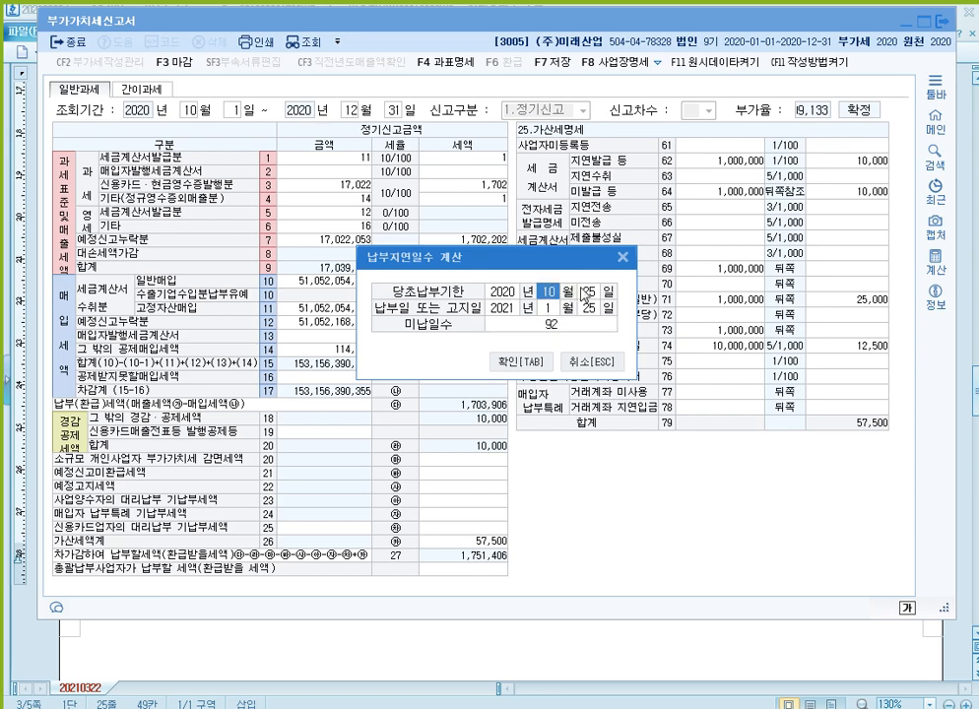
click(546, 310)
click(589, 311)
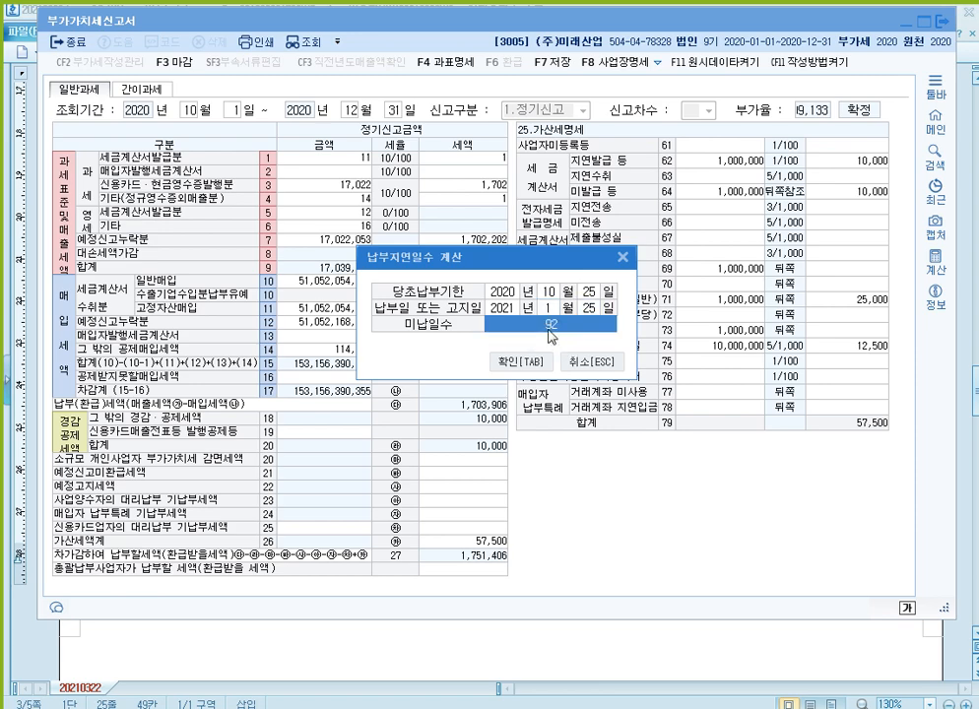
click(534, 364)
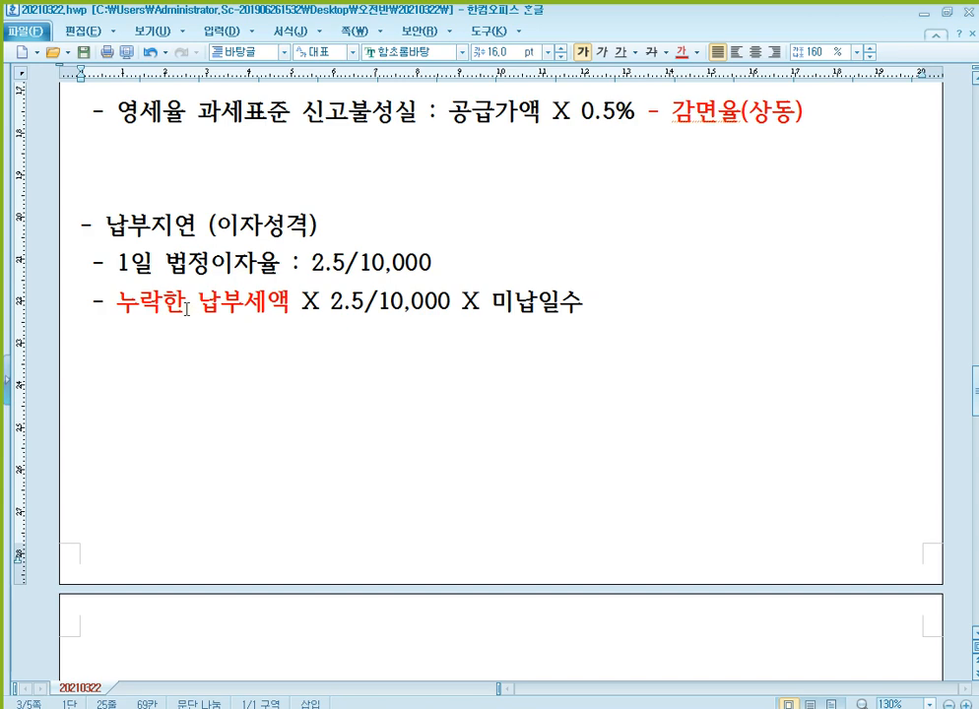
Step: In the 20210322.hwp notes, add the sub-item "- 영세율은 납부지연 가산세가 없다." below the 납부지연 formula
key(Return)
text(ㅠ)
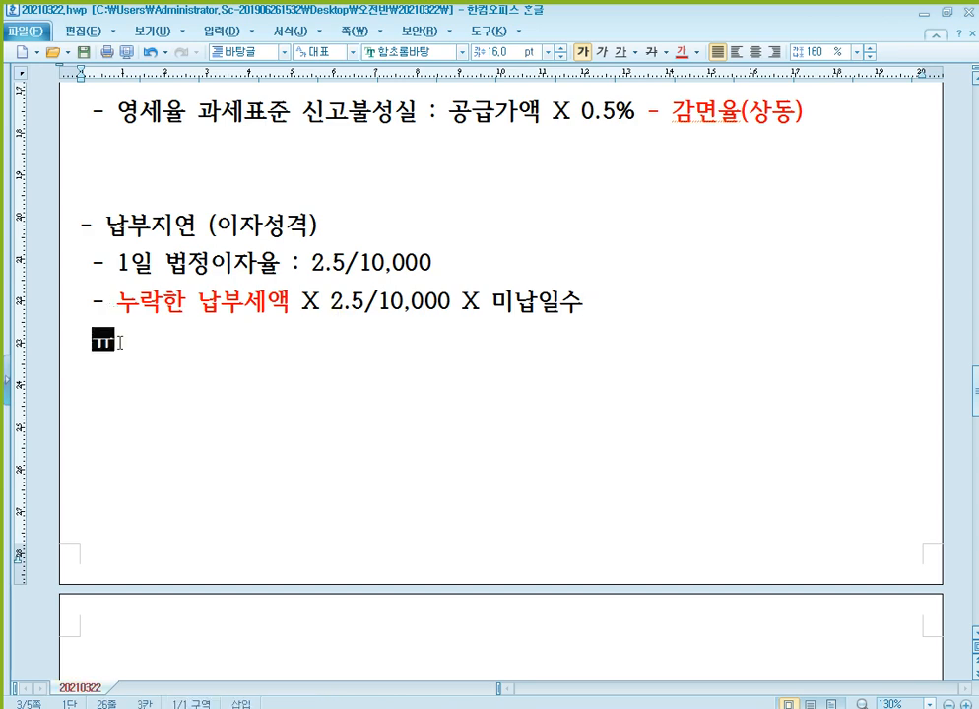
key(Insert)
key(BackSpace)
text(-)
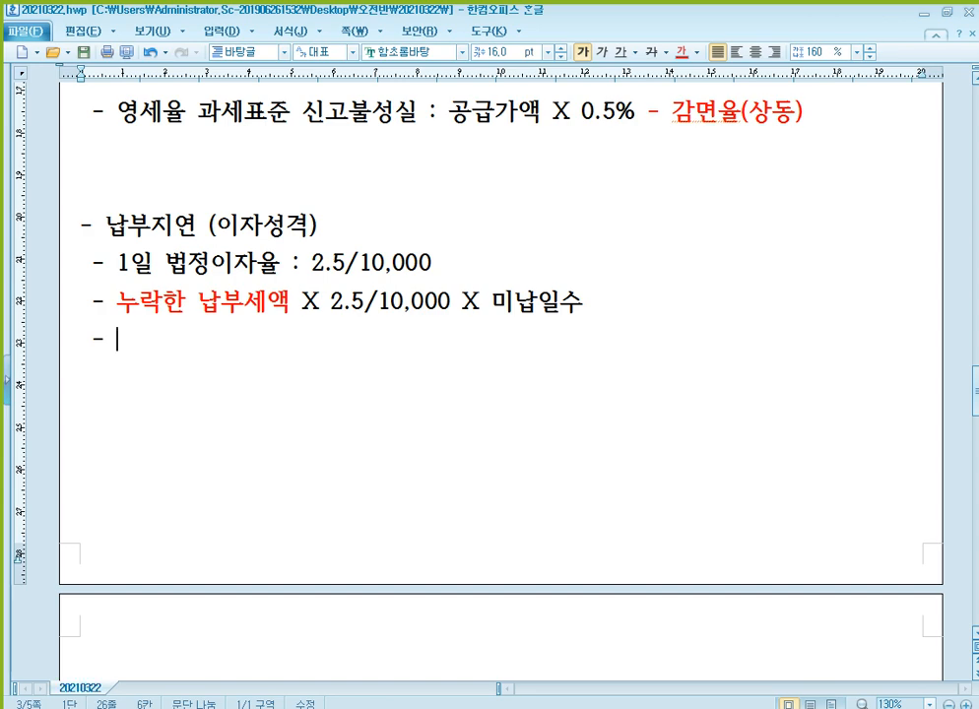
text(dud)
key(BackSpace)
key(BackSpace)
key(BackSpace)
key(Hangul)
text(여)
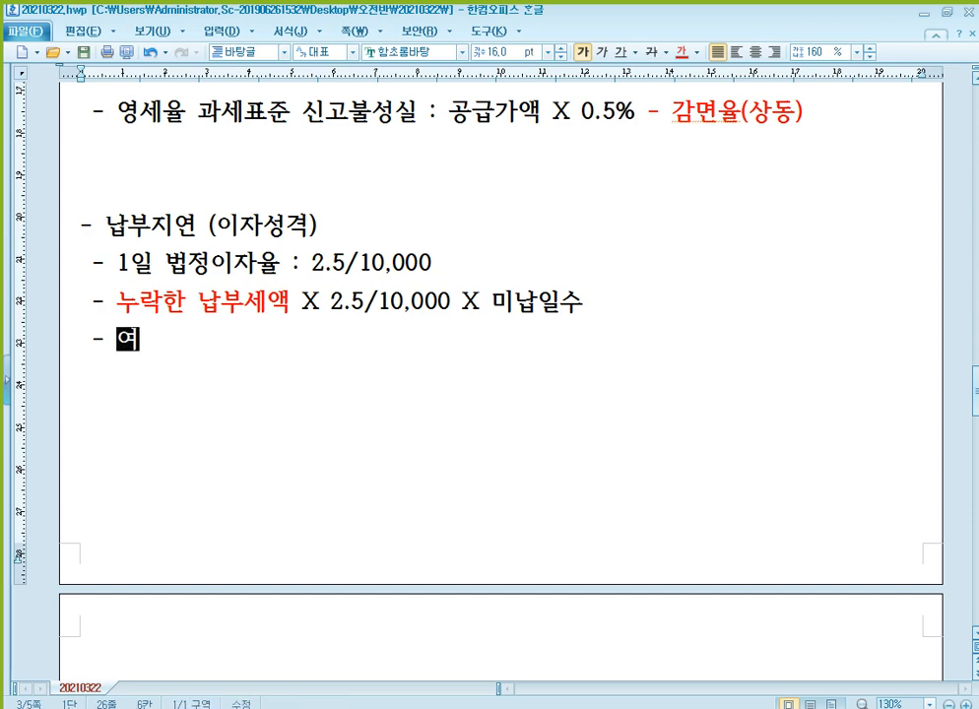
text(ㅇ세율은)
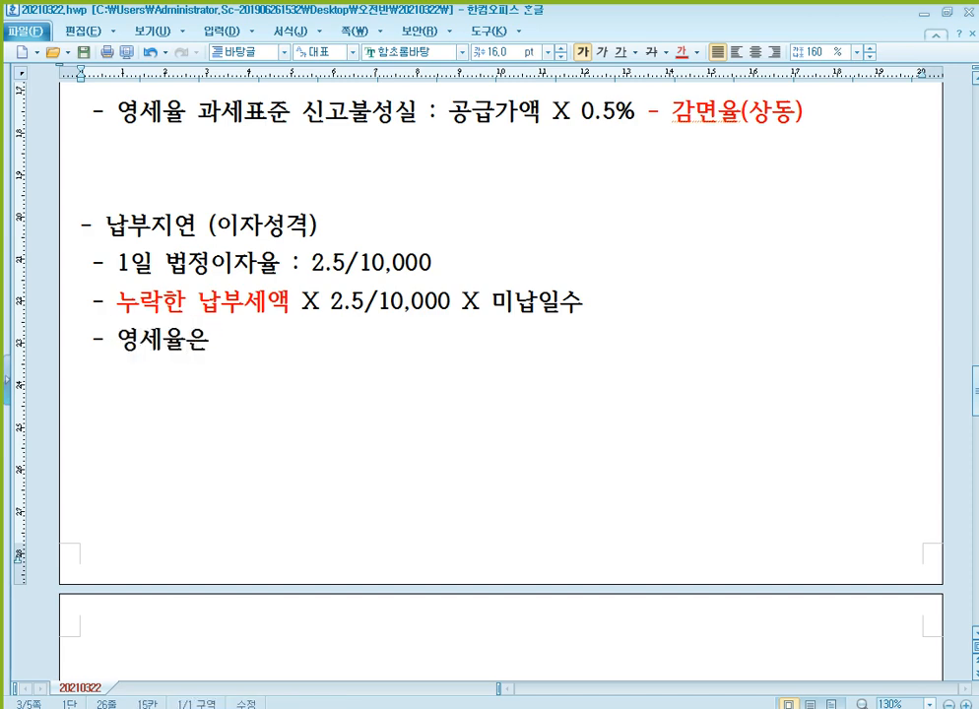
text( 납부지연 ㄱ)
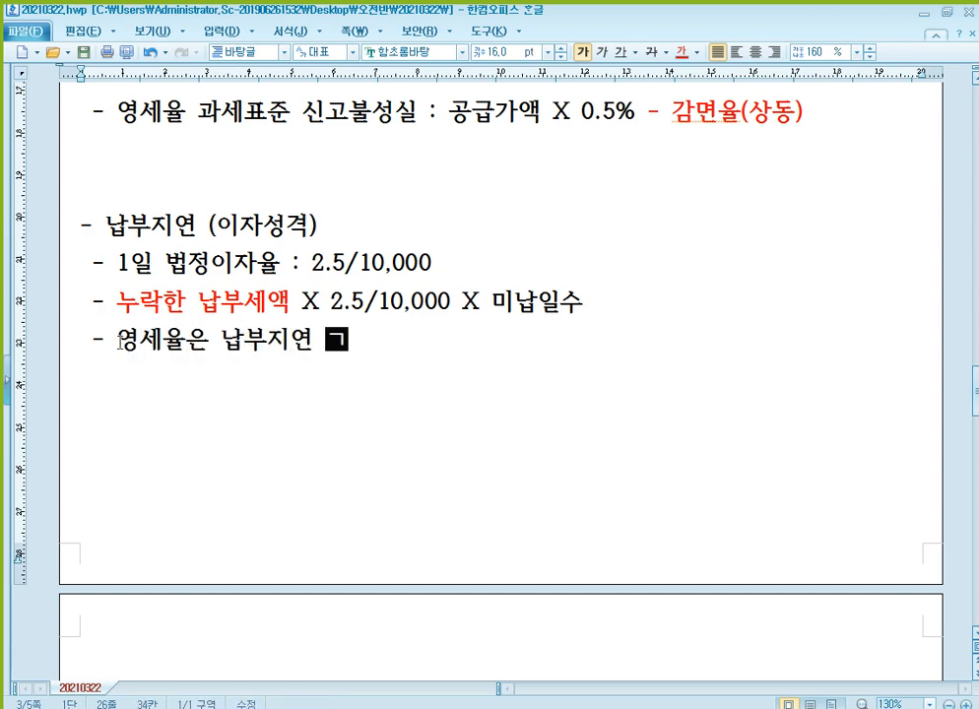
text(ㅏ산세가 없다)
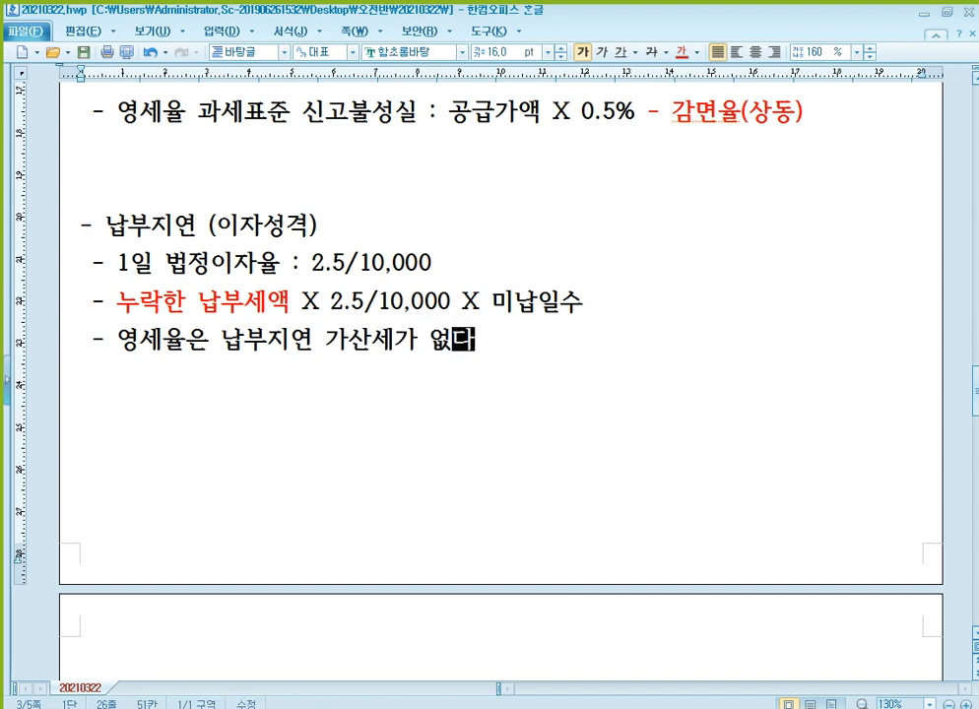
text(.)
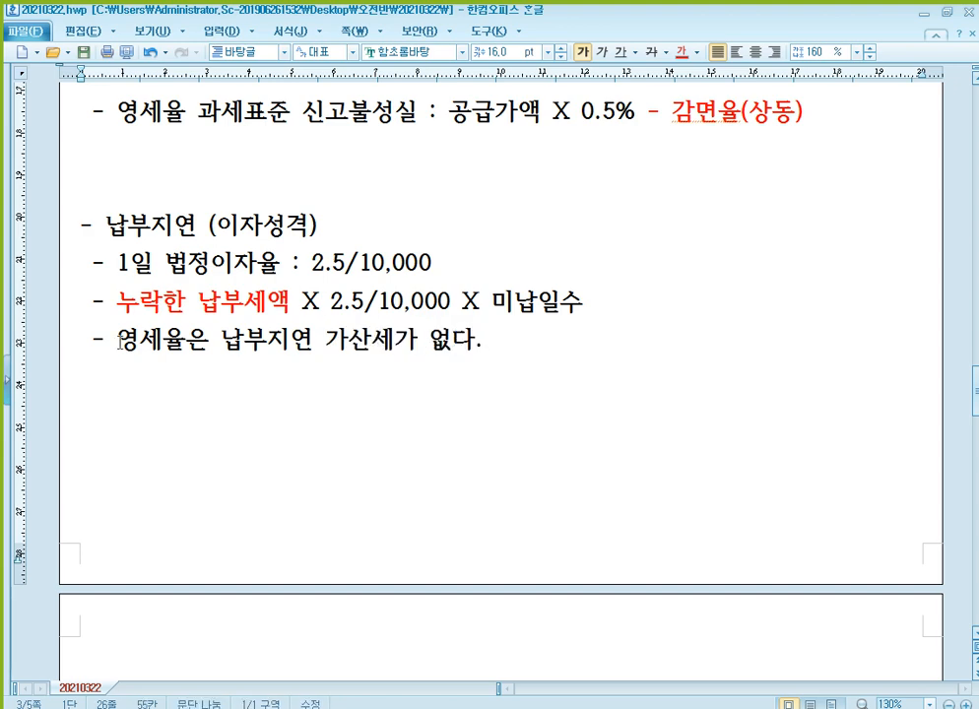
Step: Leave a blank line below the 납부지연 items and start a new note line with "****"
key(Return)
key(Return)
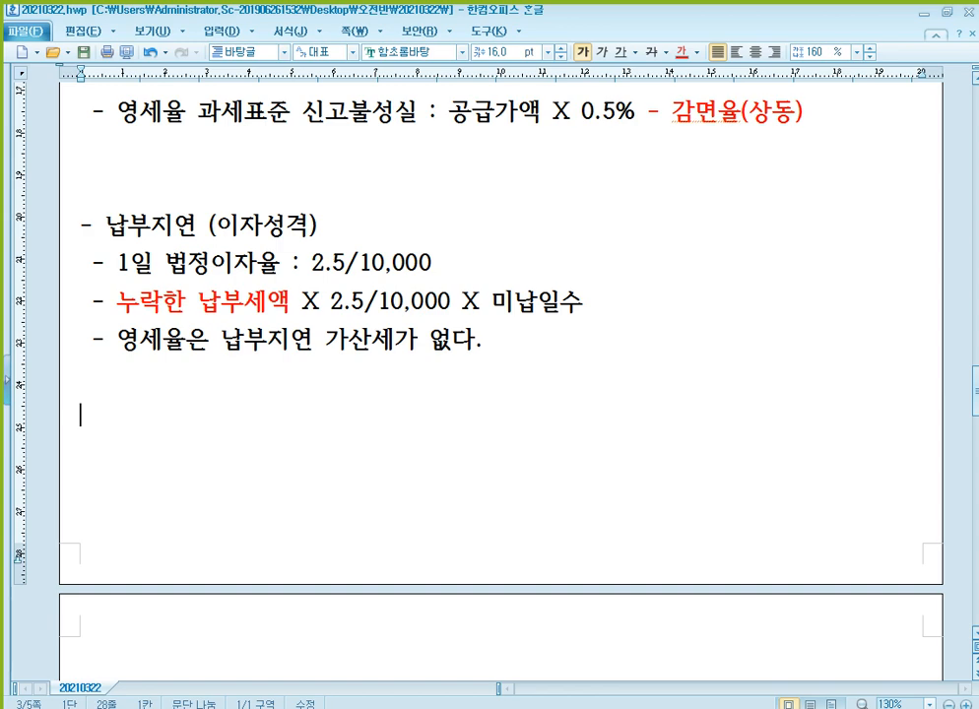
text(****)
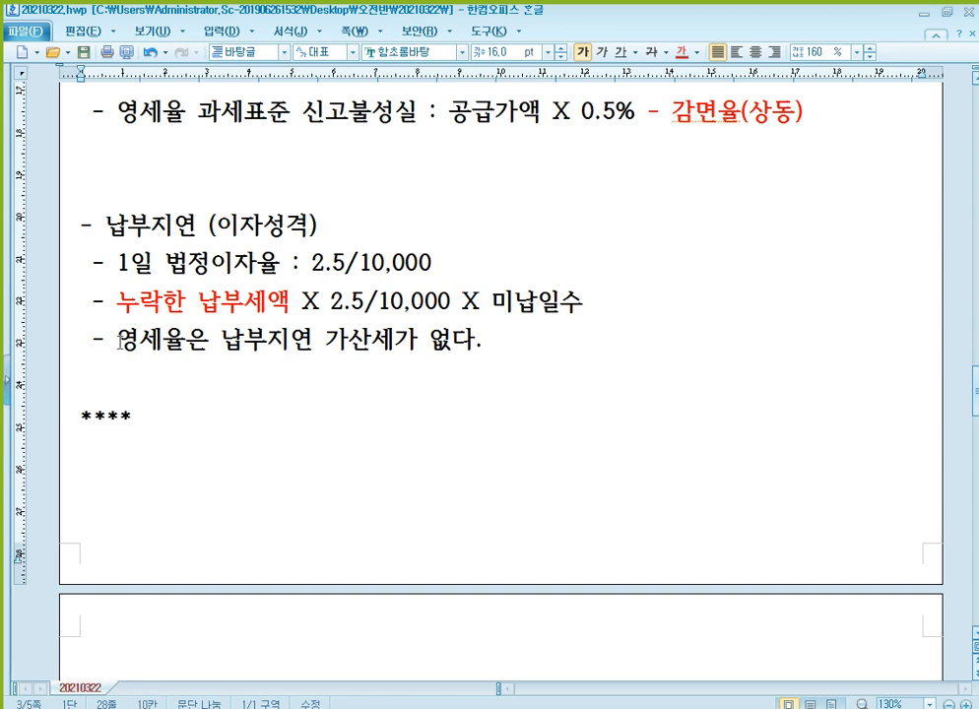
Step: Review the 누락한 납부세액 and 초과 환급세액 terms in the 가산세 과표 line under 국세기본법상 가산세
scroll(412, 300, up, 3)
scroll(413, 300, up, 6)
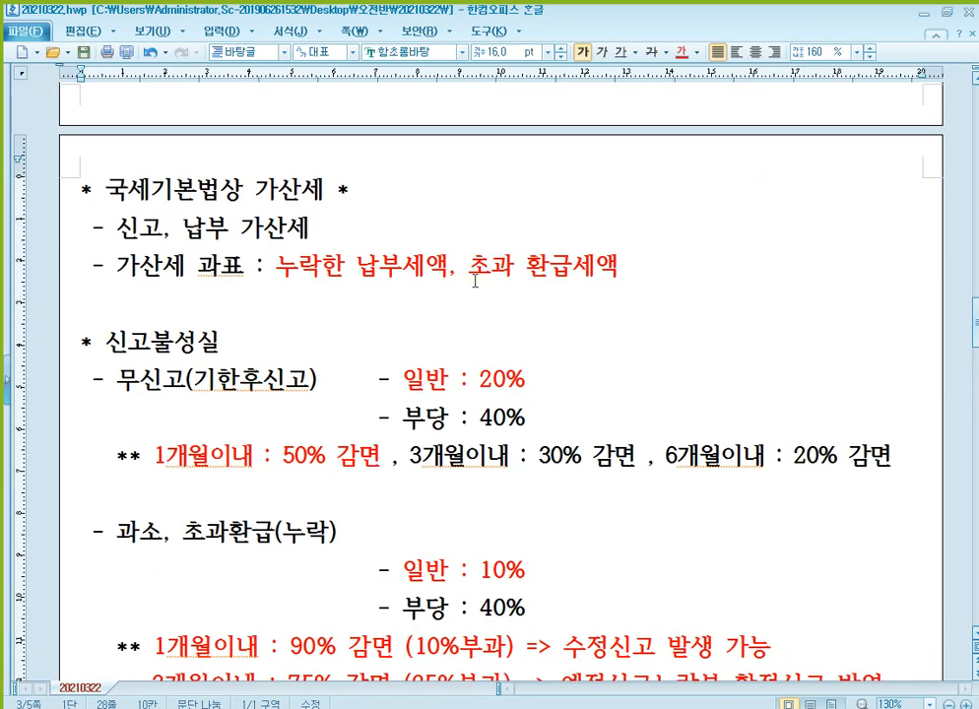
click(380, 266)
click(491, 265)
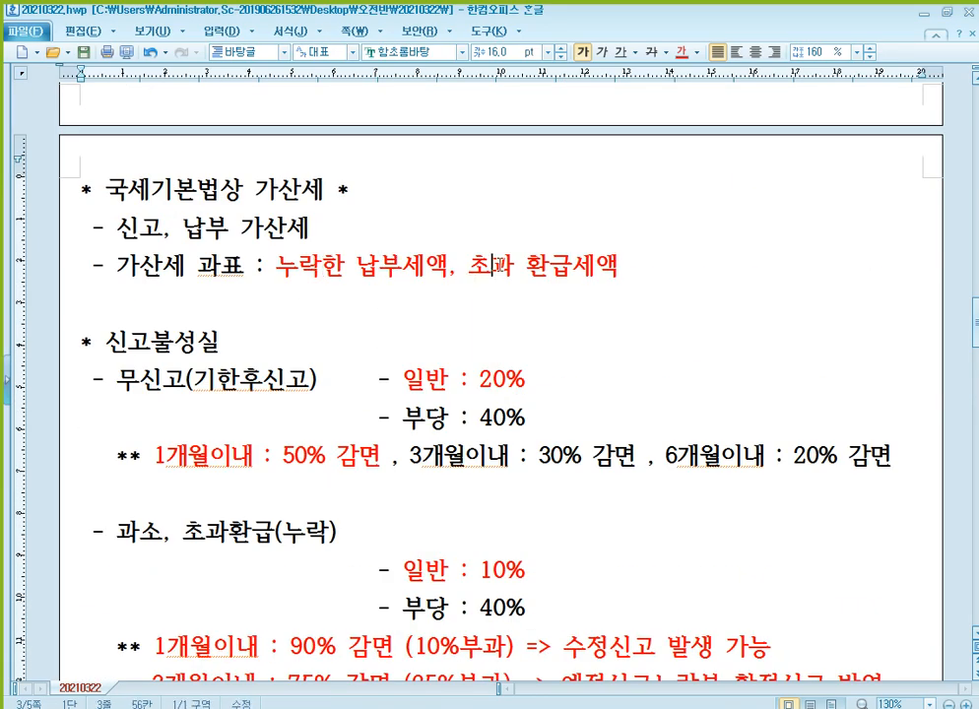
click(584, 266)
scroll(432, 425, down, 7)
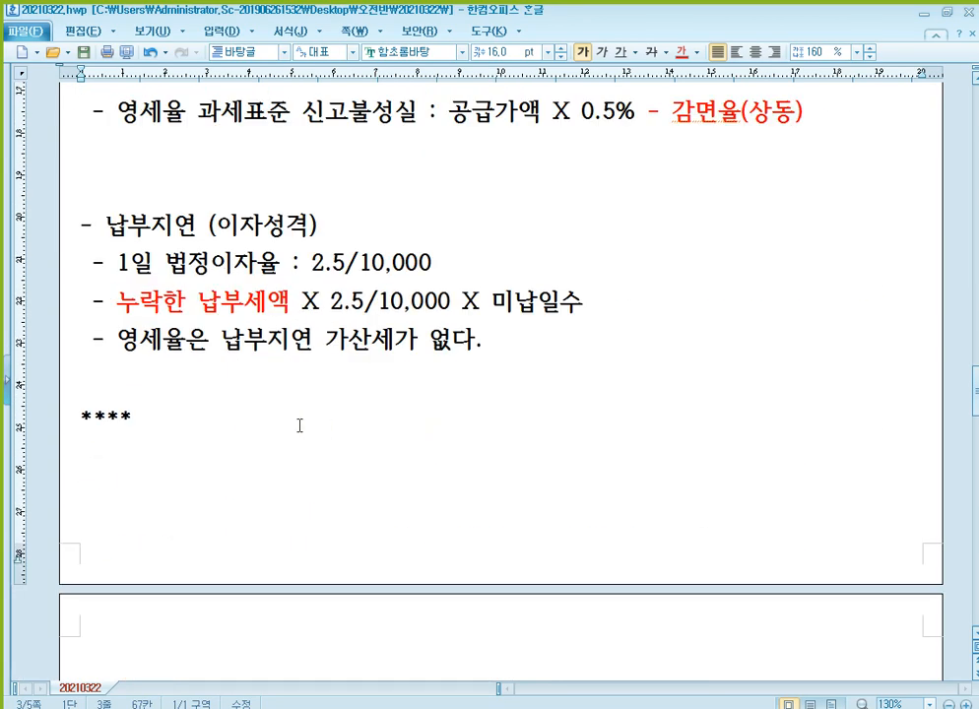
Step: Complete the "****" note line with "누락한 환급세액 발생한 경우 : 국세기본법상 가산세 X ****"
click(305, 397)
click(298, 417)
text(누)
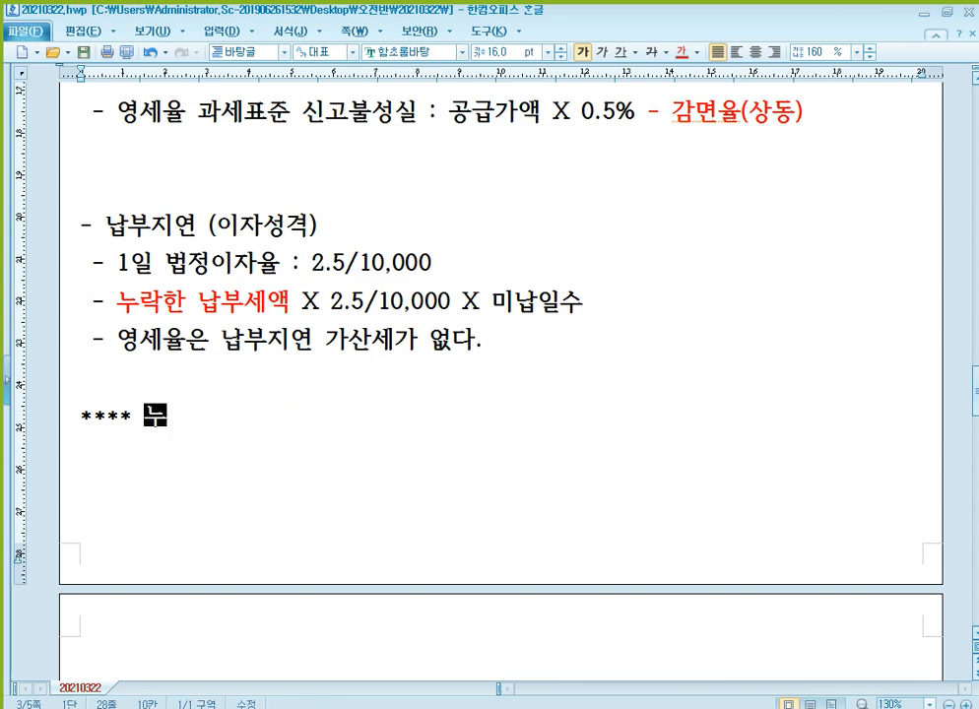
text(락한 환)
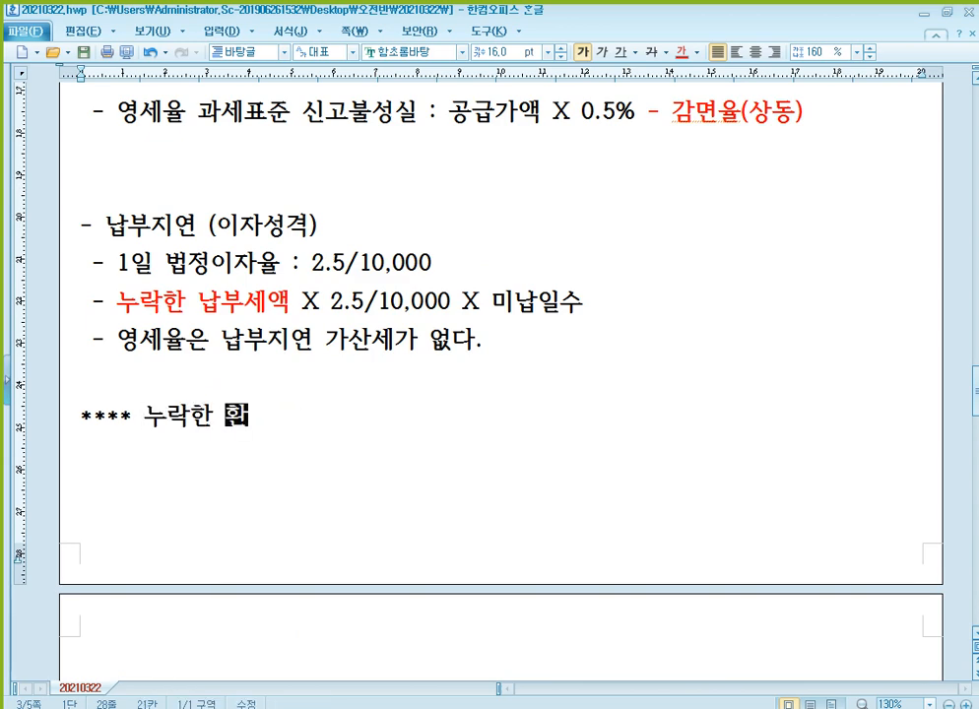
text(급세액)
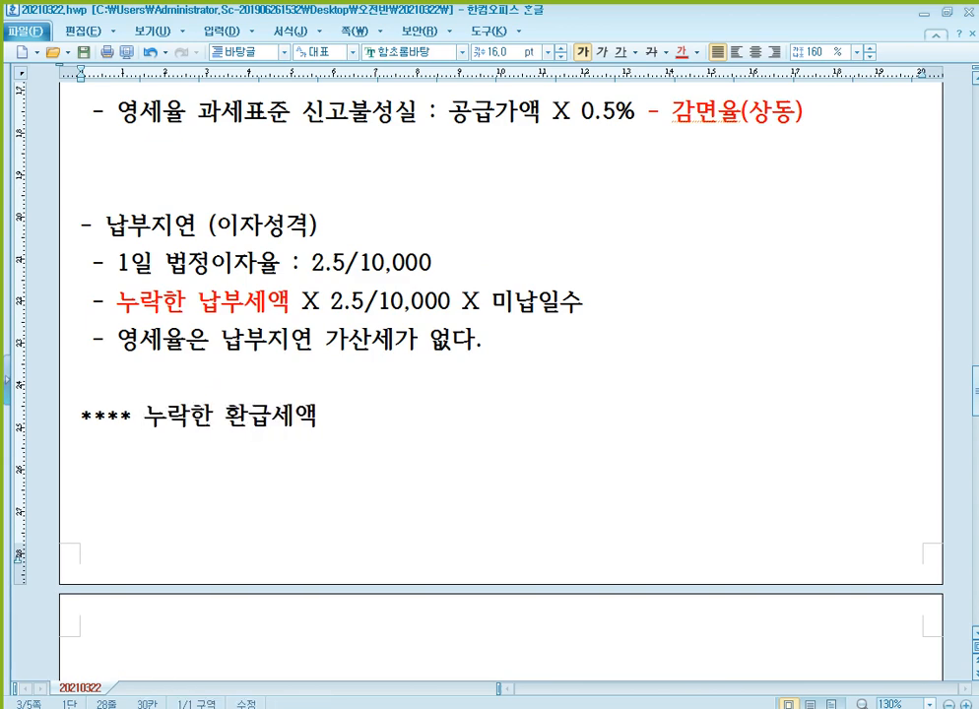
text( 발새)
text(생한 경우)
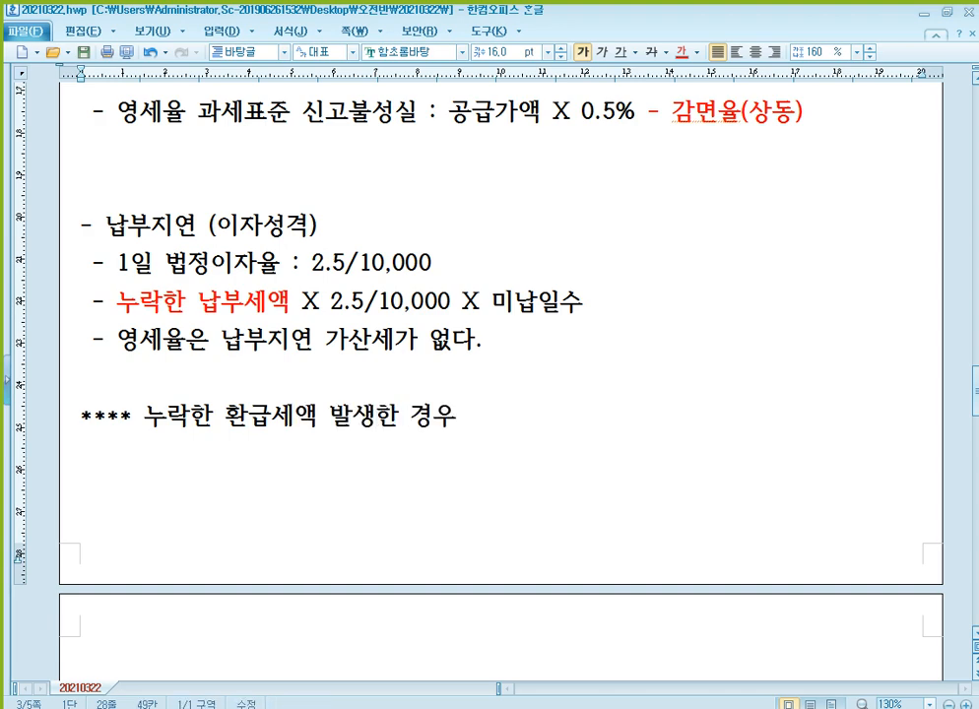
text( :)
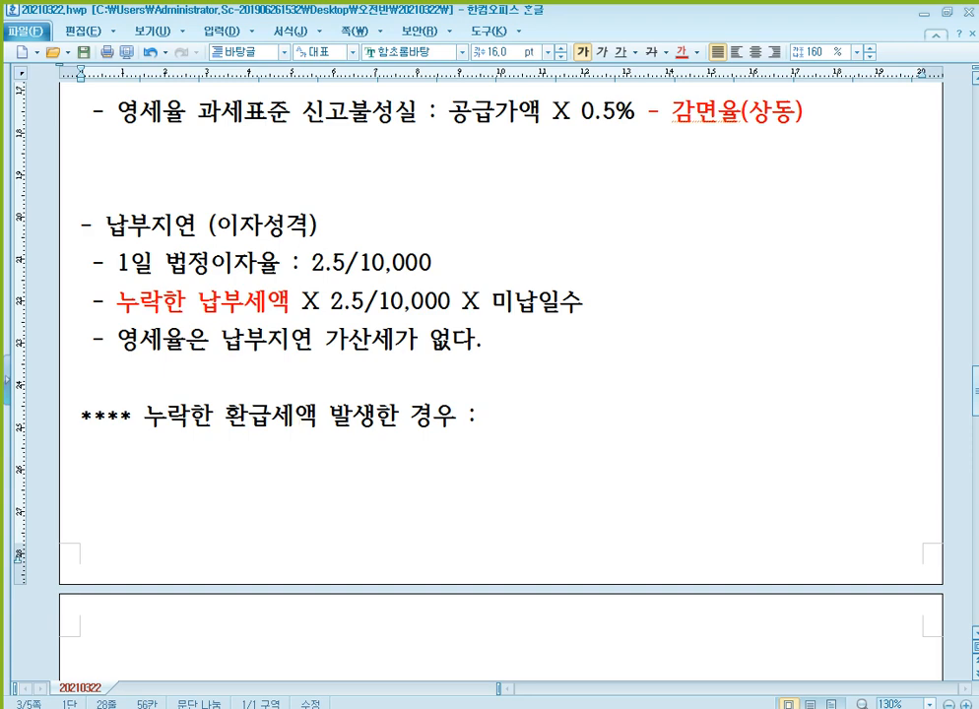
text( 국세기본법상)
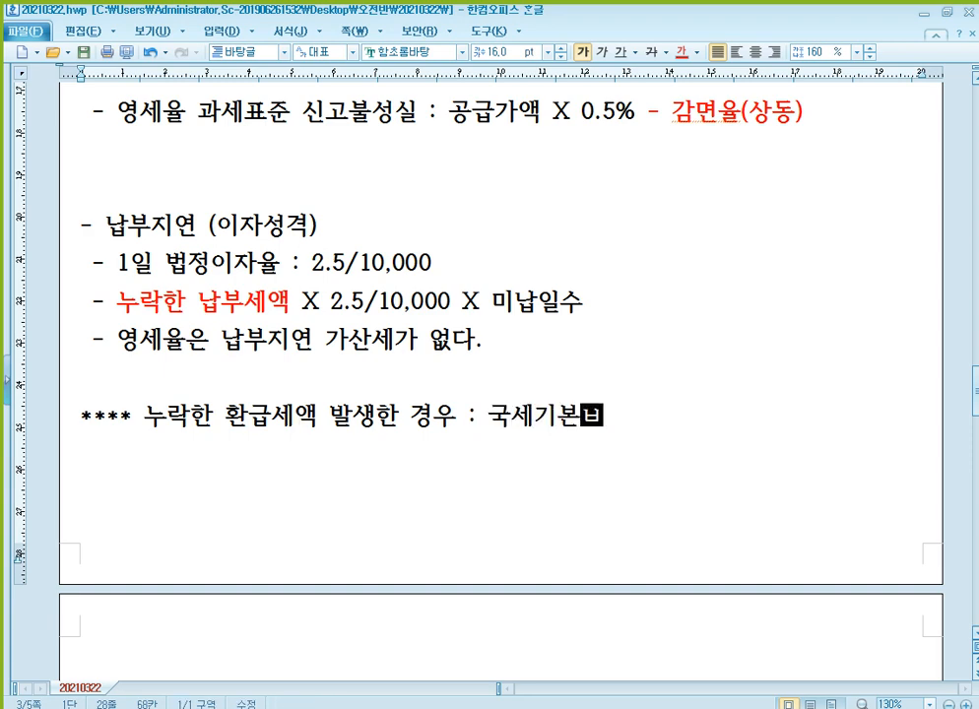
text( 가산세 X)
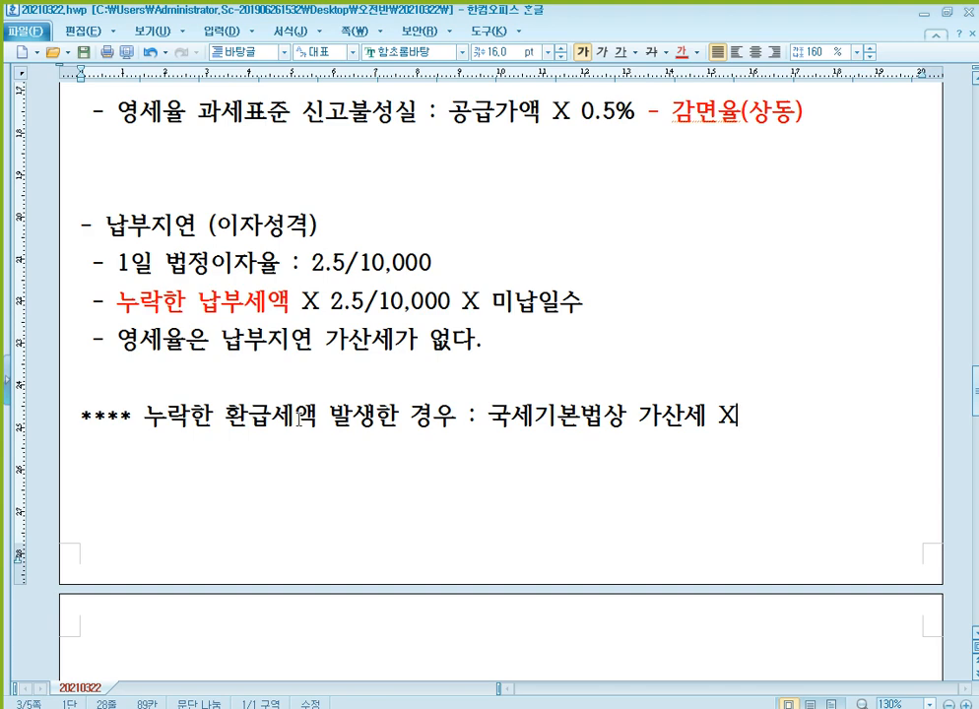
text( ****)
Step: Colour "누락한 환급세액" red in the note line and review the 신고불성실 reduction rates above it
drag(145, 419, 315, 419)
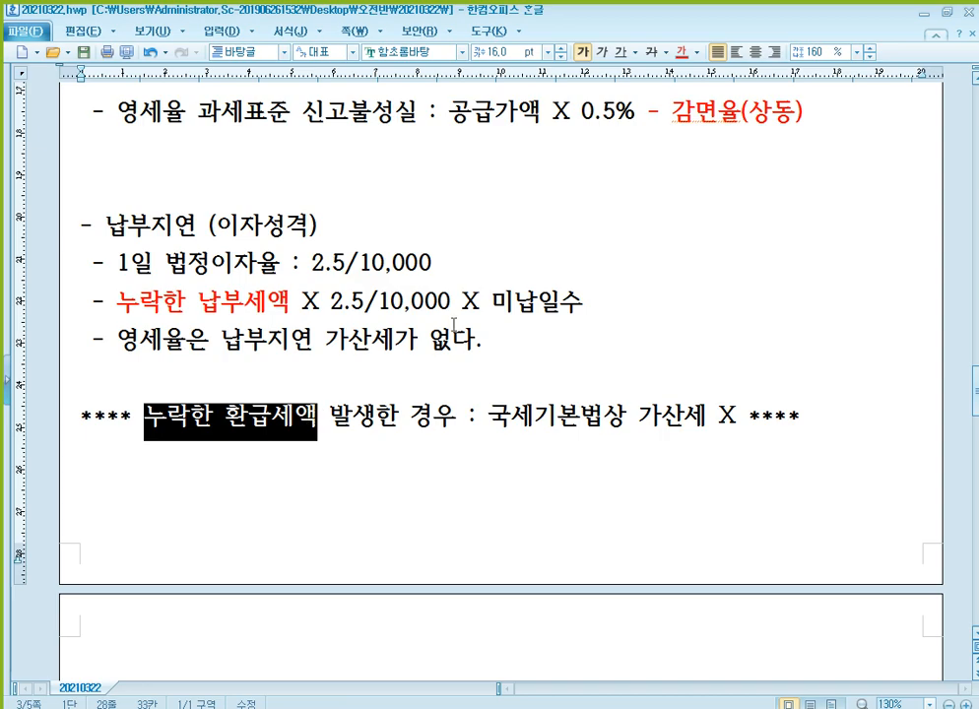
click(680, 51)
scroll(586, 172, up, 3)
scroll(586, 172, up, 5)
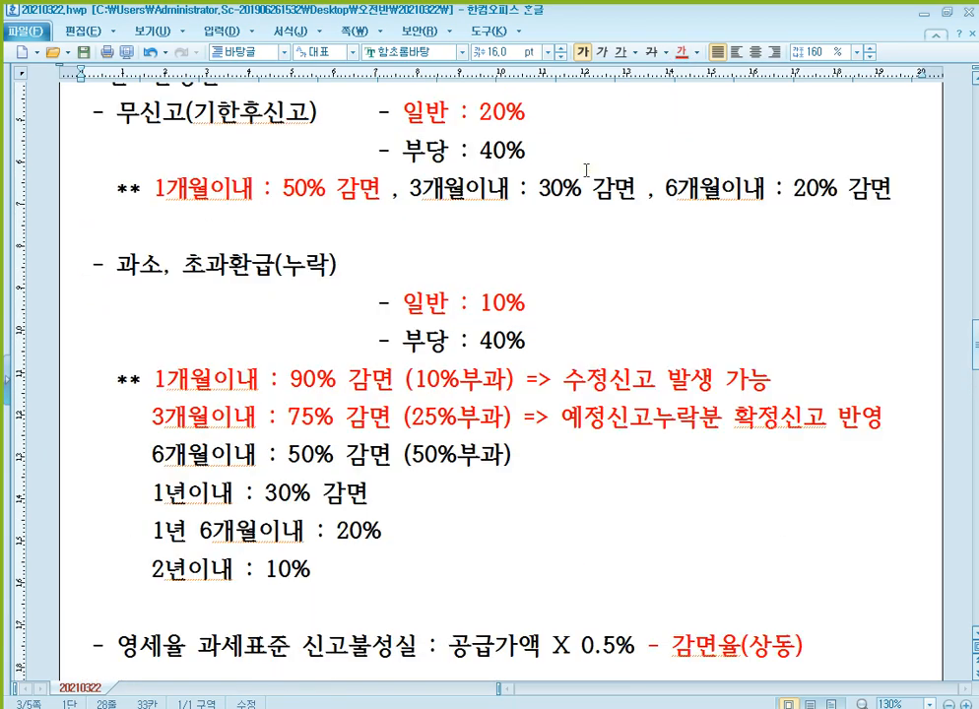
scroll(549, 320, down, 8)
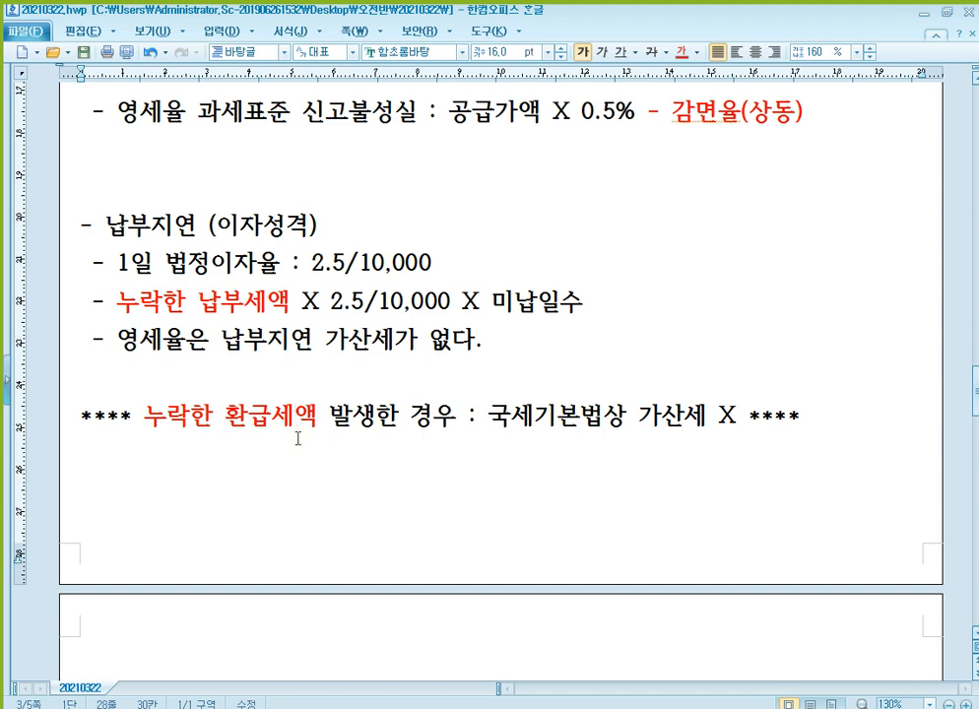
click(295, 434)
Step: Switch to the 알PDF textbook and strike out "12" in the 7월 12일 transmission date of problem 2, item [1], on page 471
click(385, 706)
scroll(504, 398, down, 13)
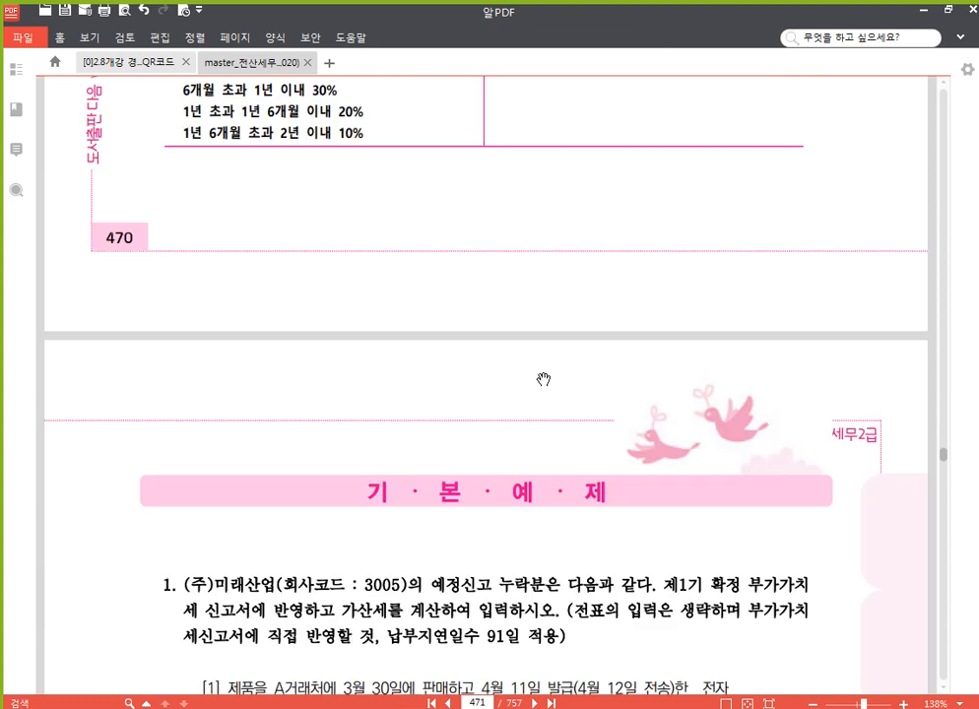
scroll(542, 379, down, 5)
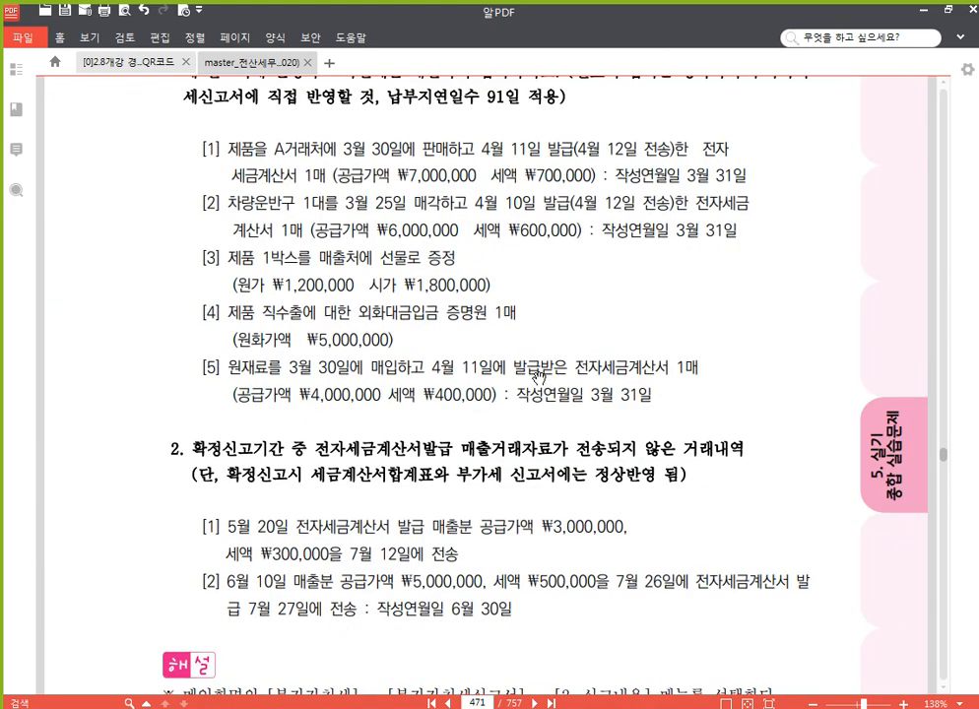
scroll(537, 378, up, 2)
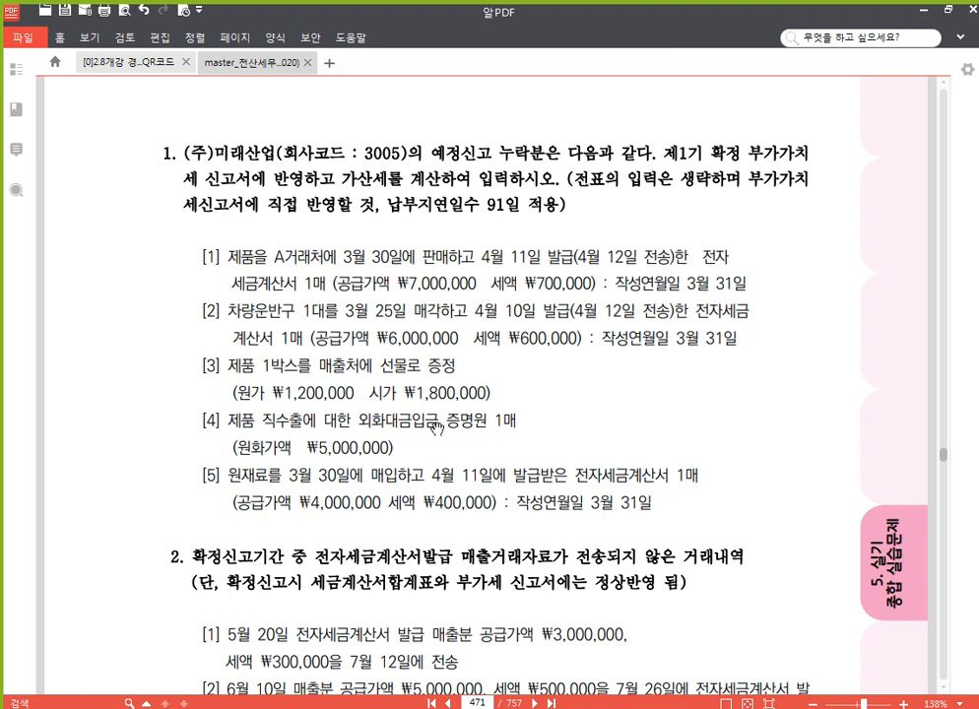
scroll(507, 310, down, 6)
scroll(511, 306, up, 1)
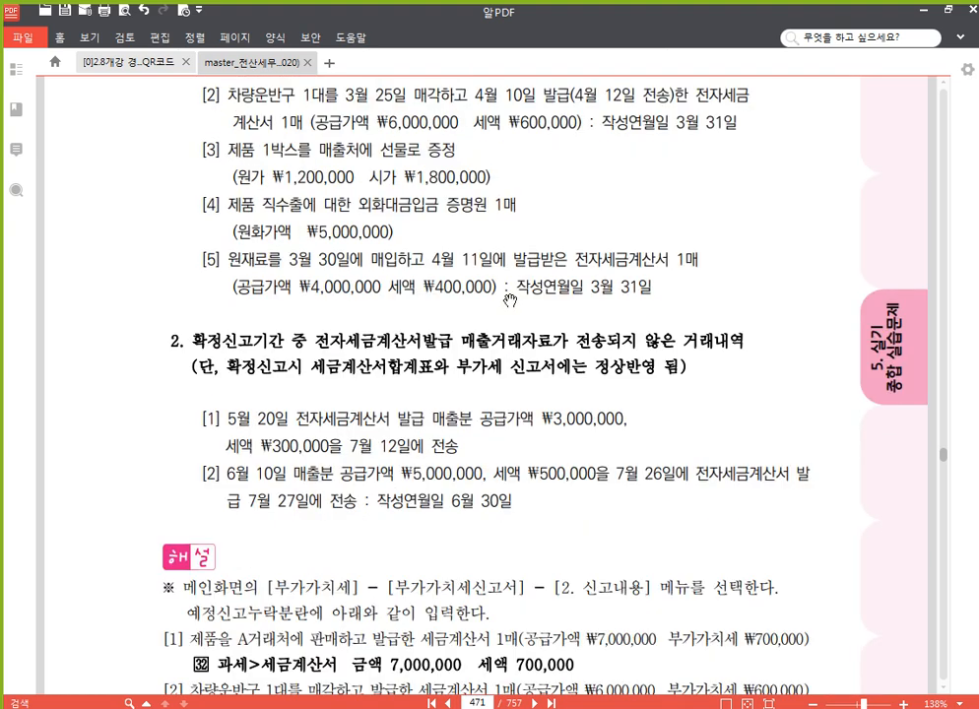
scroll(516, 413, down, 1)
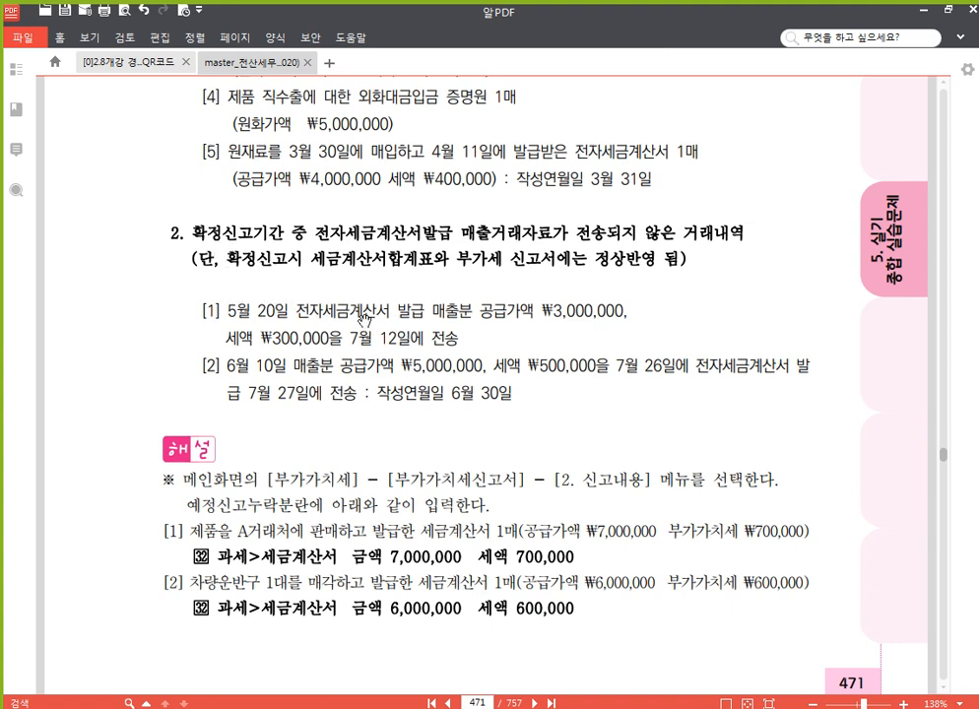
double_click(387, 337)
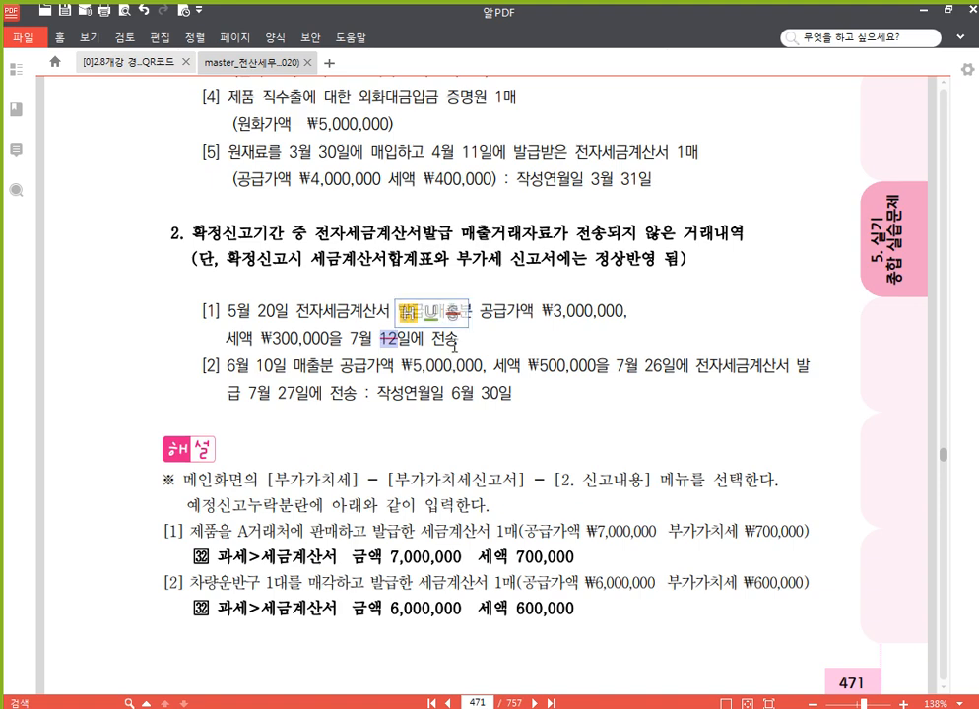
click(453, 314)
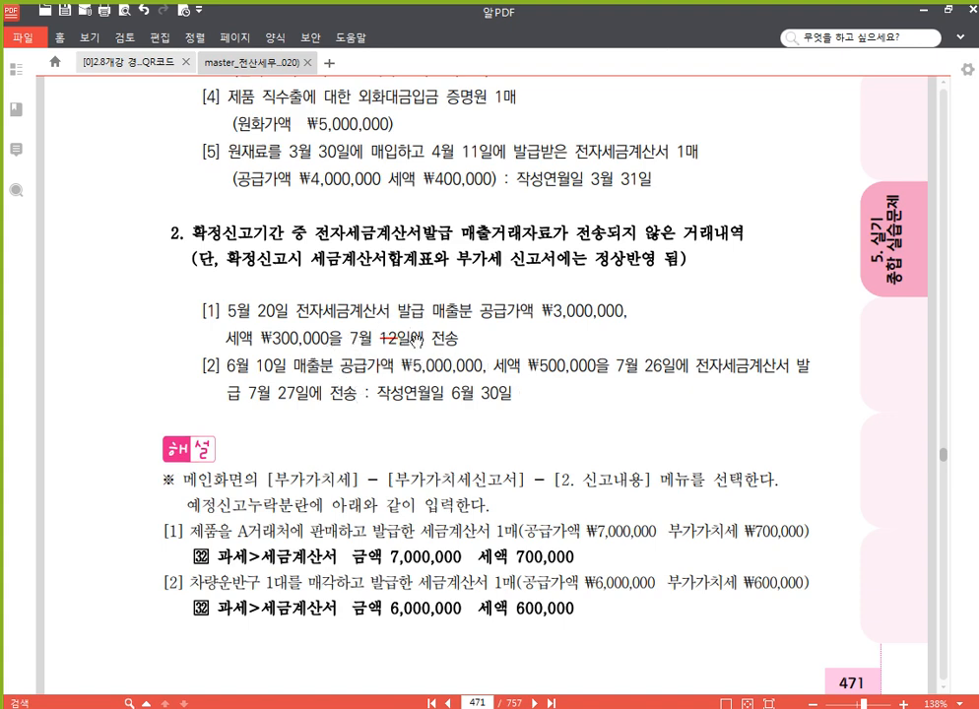
Step: Highlight "예정신고 누락분은 다음과 같다" in yellow in the text of problem 1
scroll(320, 276, up, 6)
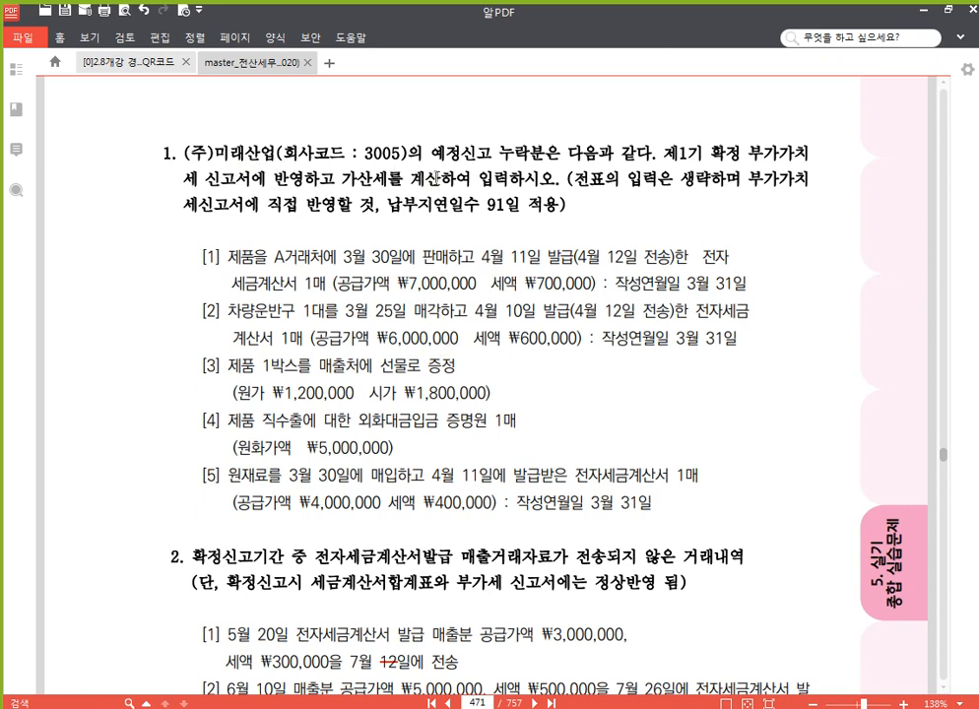
drag(431, 154, 642, 156)
click(649, 133)
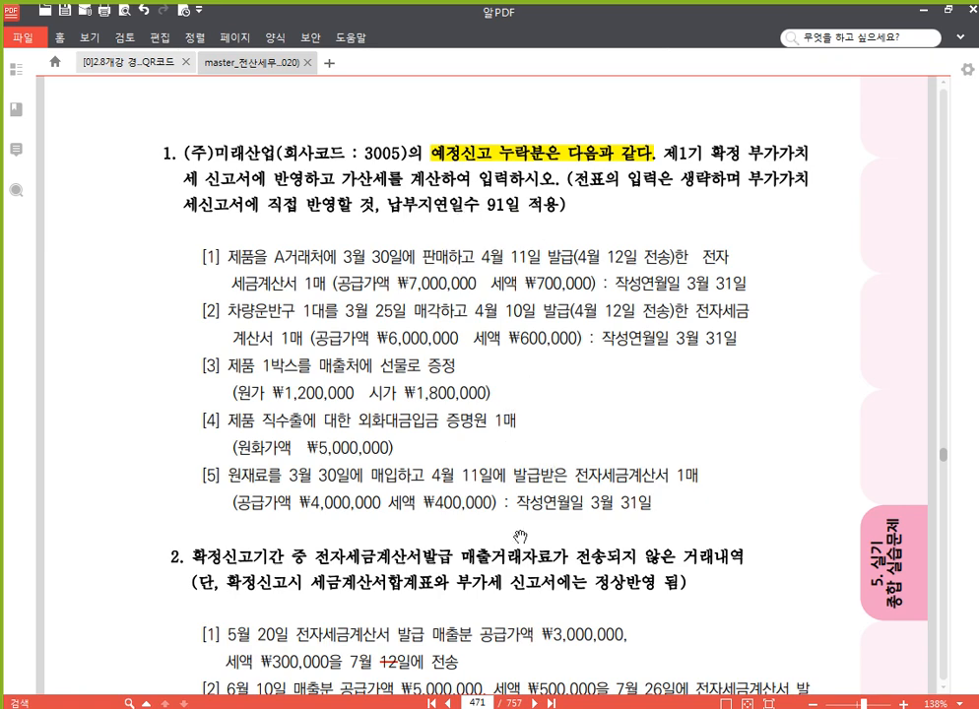
Step: Switch to the 부가가치세신고서 and load the 정기신고 return for the period 2020년 4월 1일 to 6월 30일
key(alt+Tab)
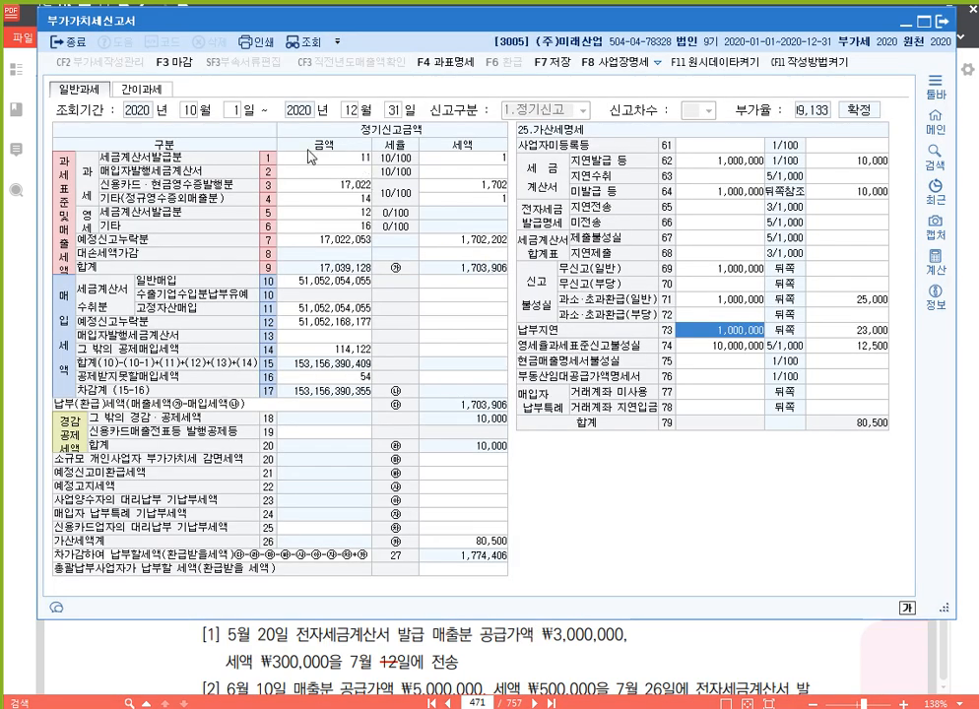
key(Escape)
click(579, 345)
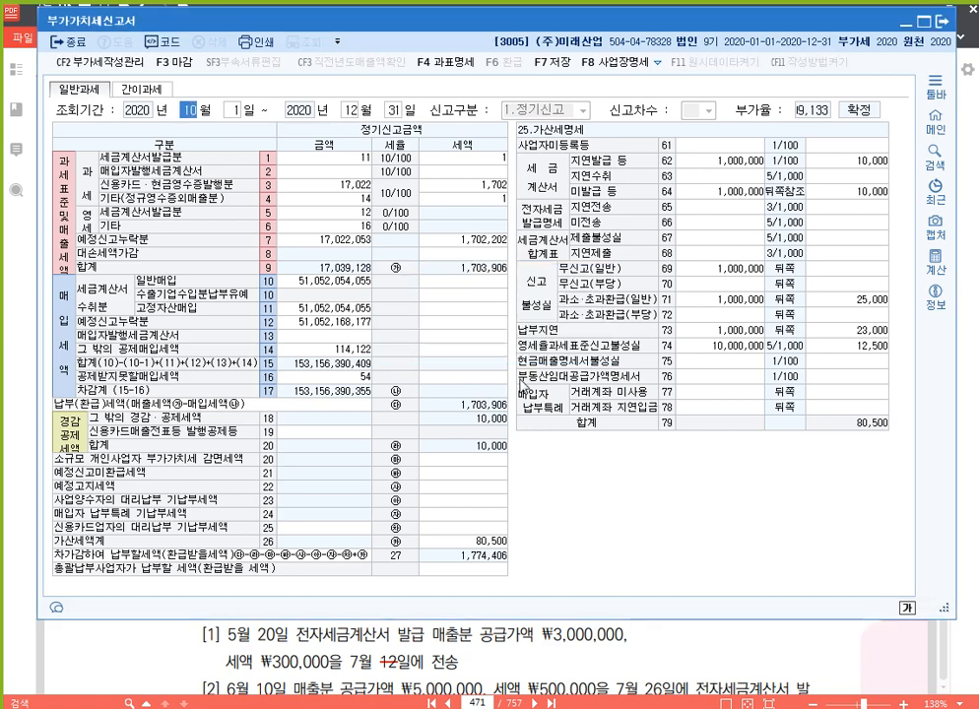
text(4)
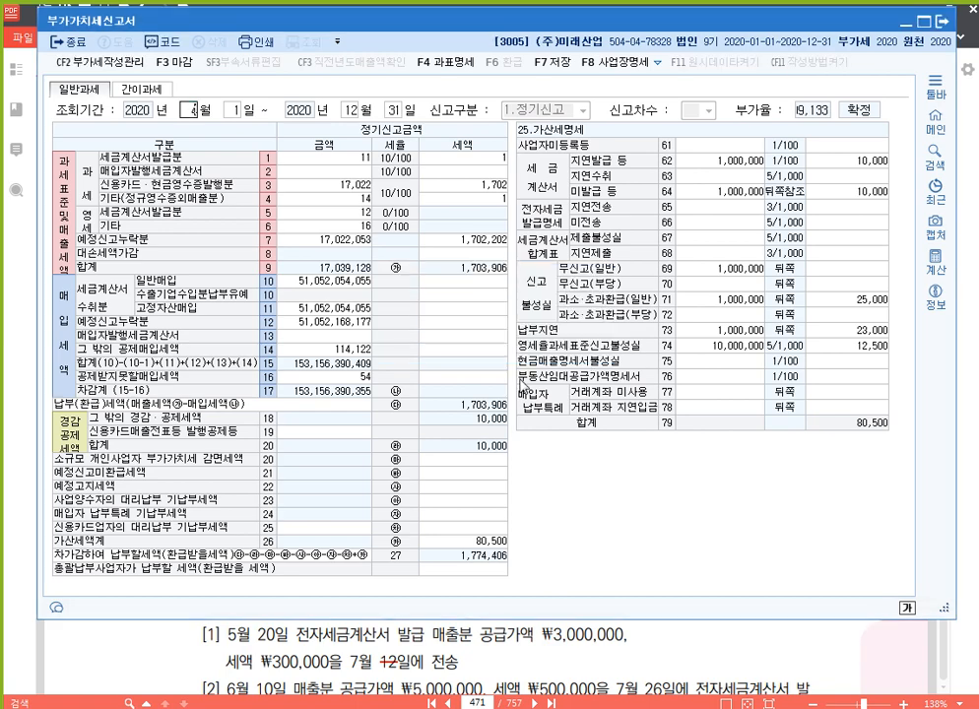
key(Return)
key(Return)
text(6)
key(Return)
text(30)
key(Return)
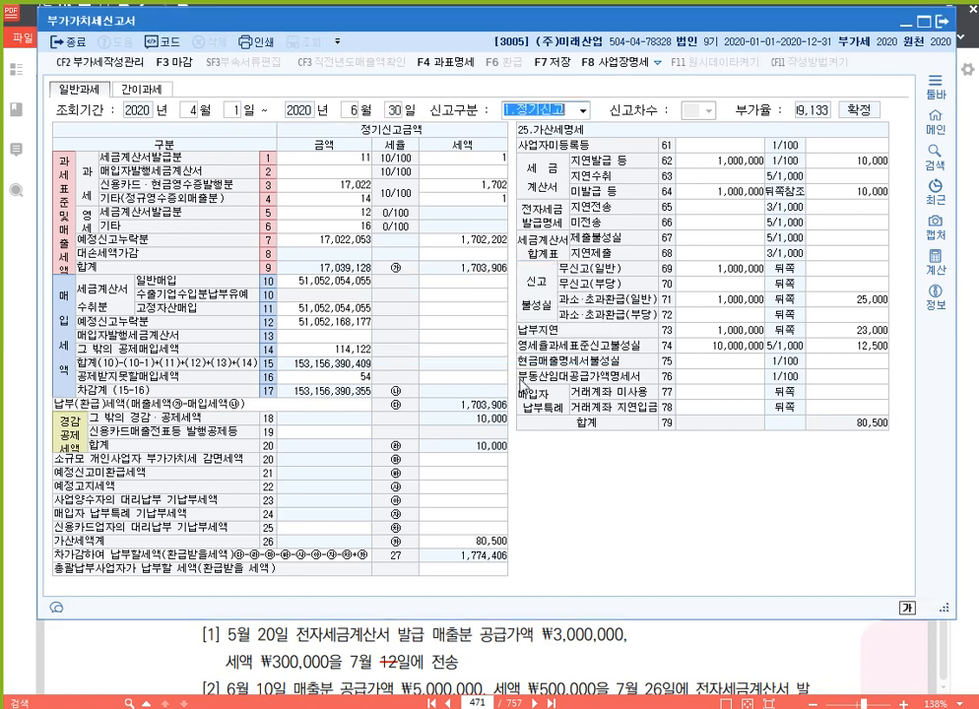
key(Return)
key(Return)
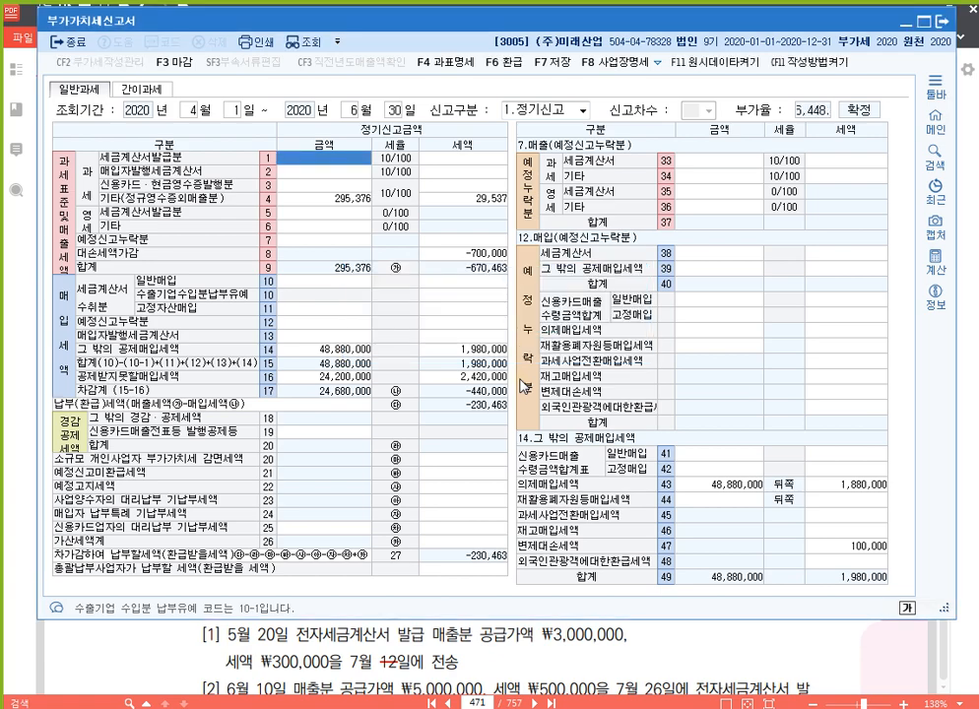
Step: Frame the 매출 and 매입 예정신고누락분 sections with a red screen-pen rectangle, and clear the annotation
key(F12)
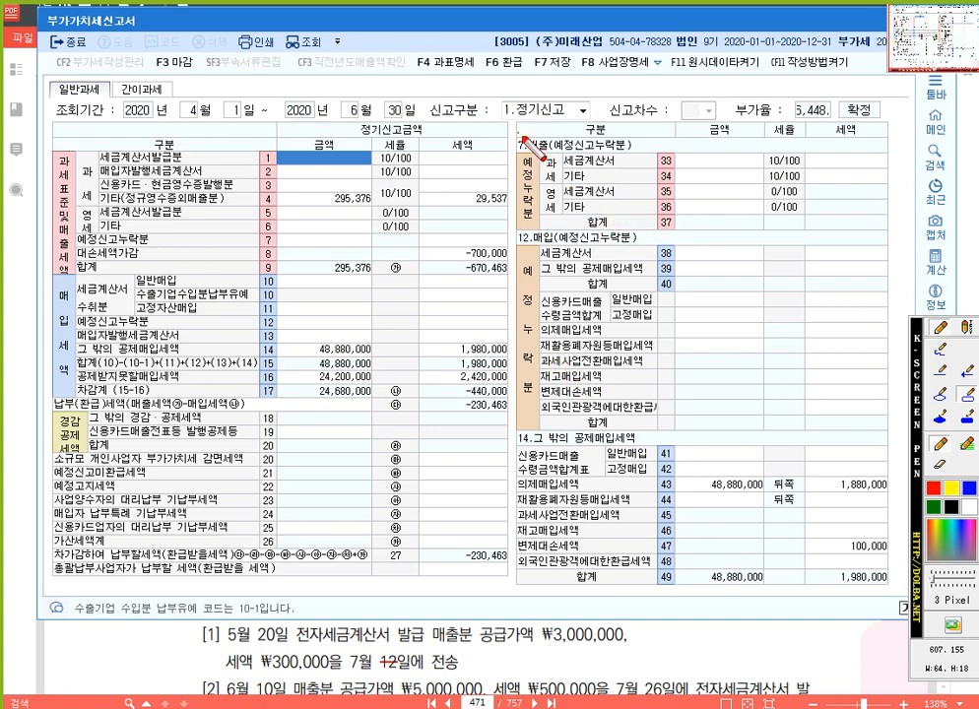
drag(513, 118, 896, 431)
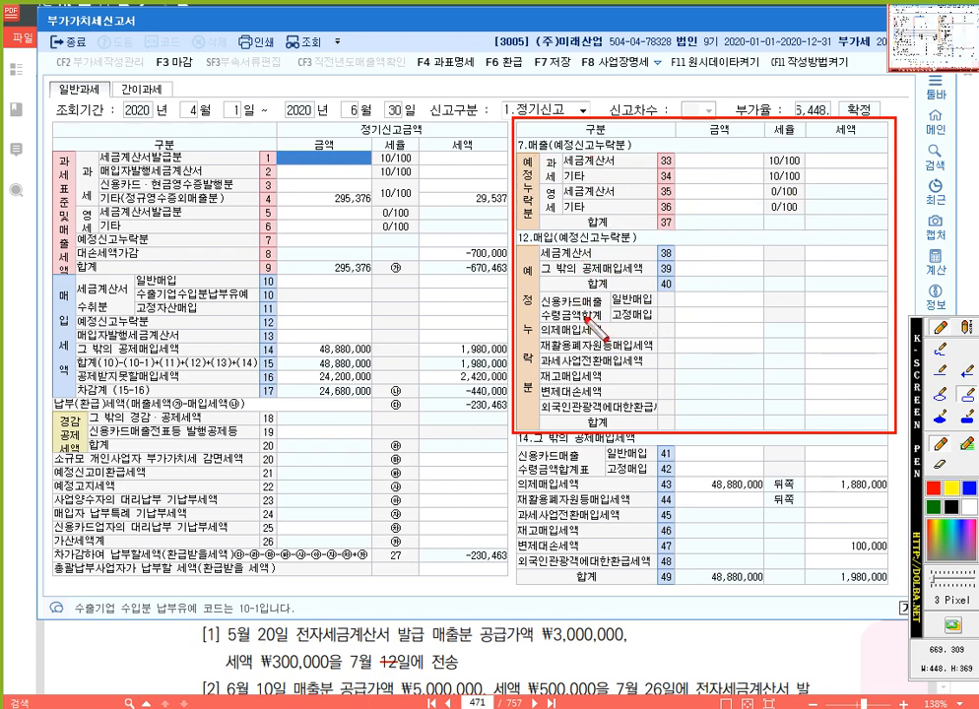
key(Escape)
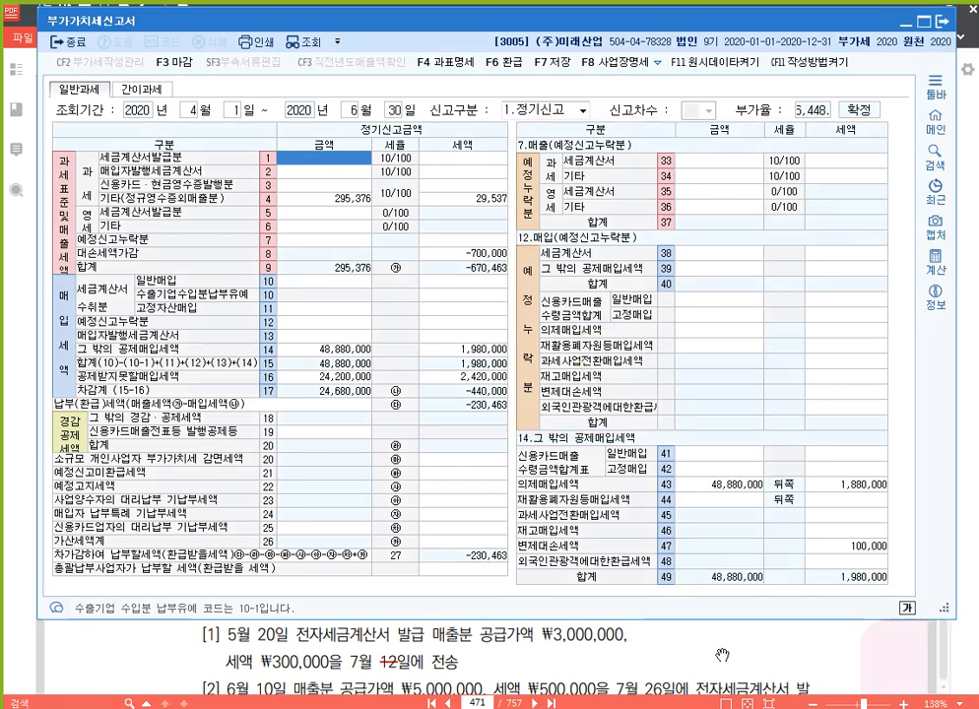
Step: Return to the 알PDF textbook and underline "전자세금계산서" in item [1] of problem 1
click(720, 655)
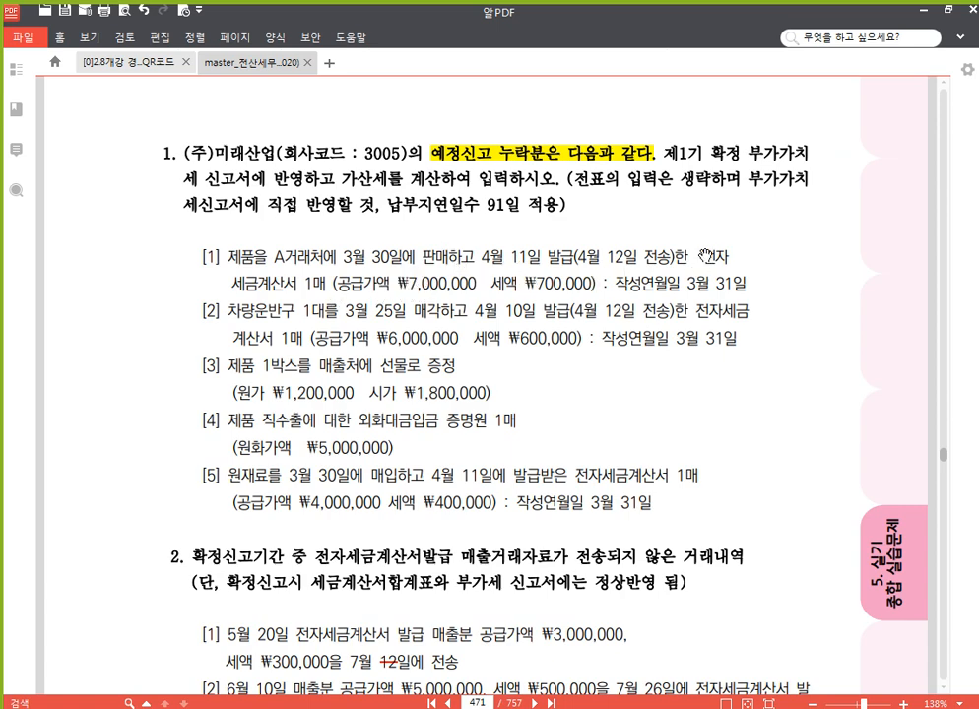
drag(702, 257, 313, 288)
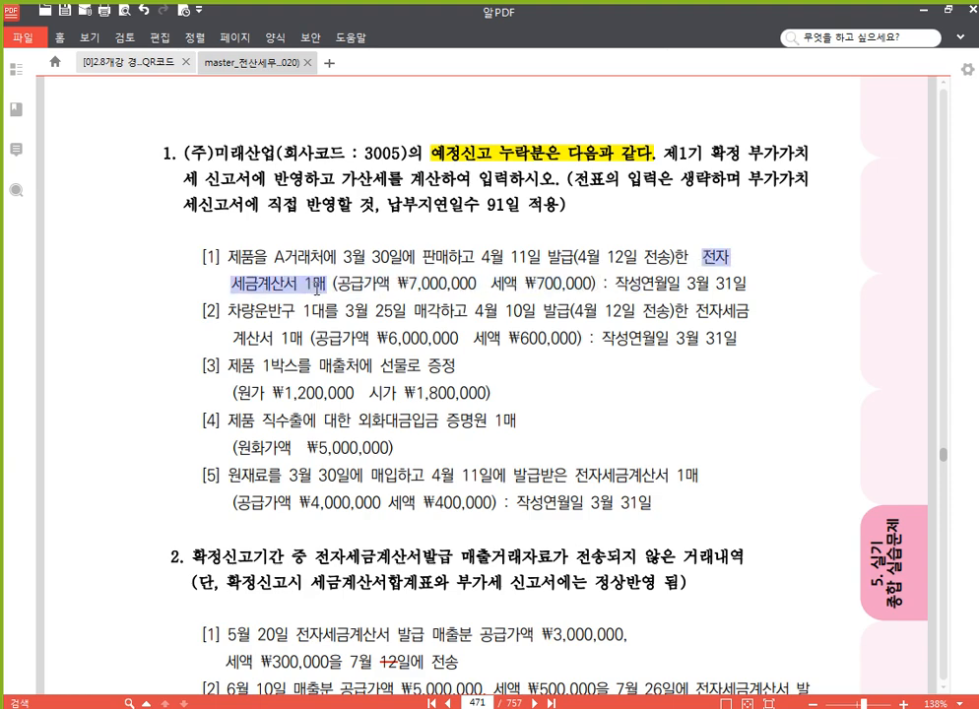
drag(283, 286, 782, 287)
double_click(728, 261)
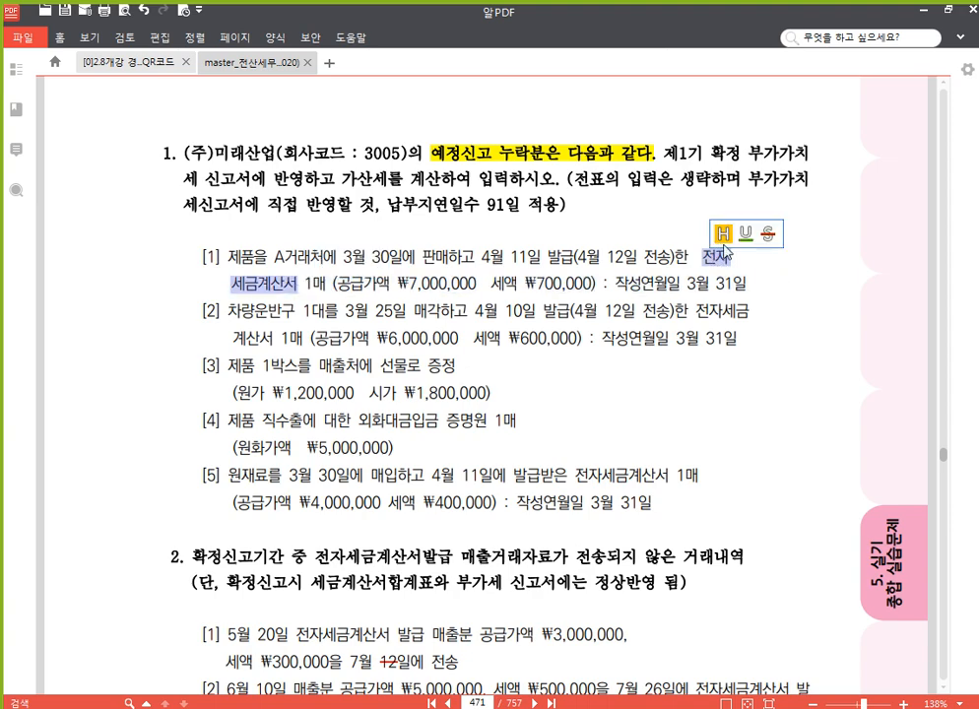
click(746, 234)
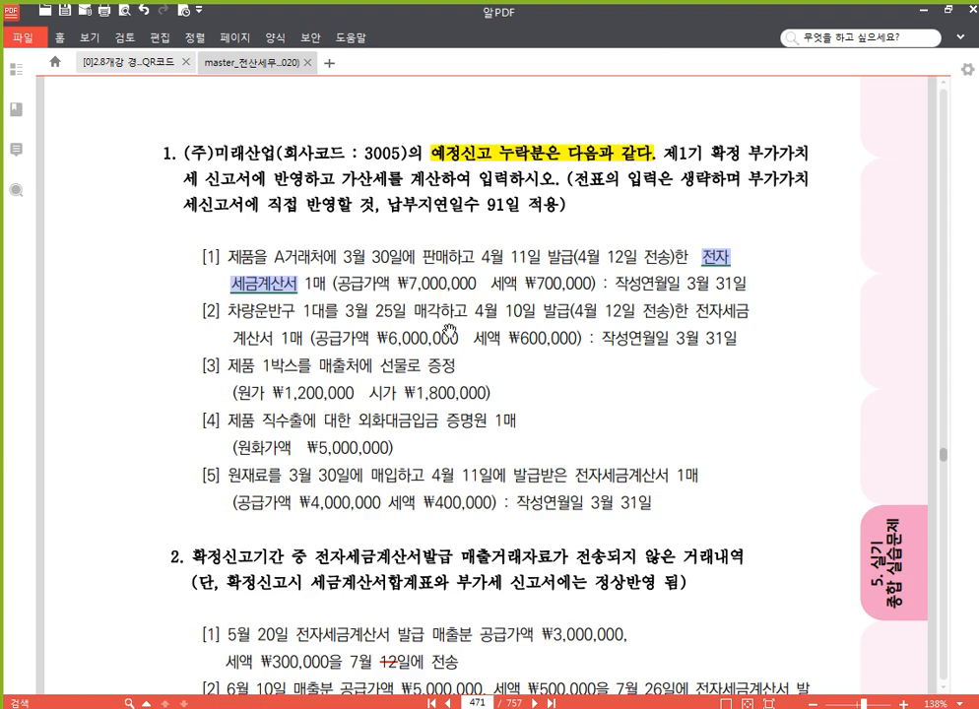
Step: Switch back to the 부가가치세신고서 and enter 7,000,000 as the 과세 세금계산서 금액 on line 33 of the 매출 예정신고누락분
click(502, 707)
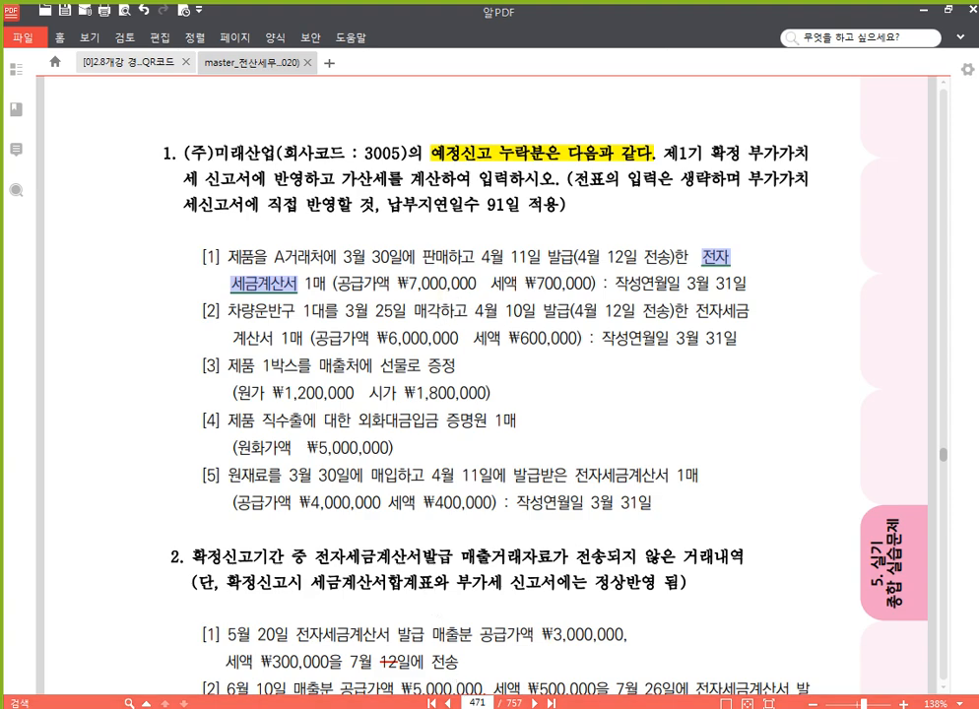
click(728, 164)
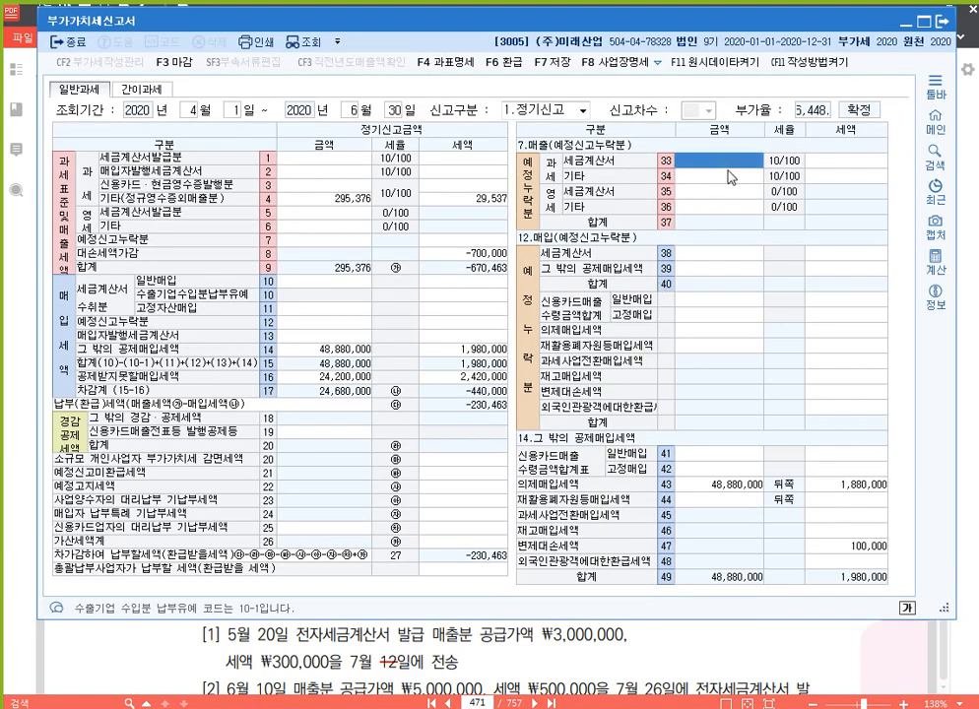
text(7000000)
key(Return)
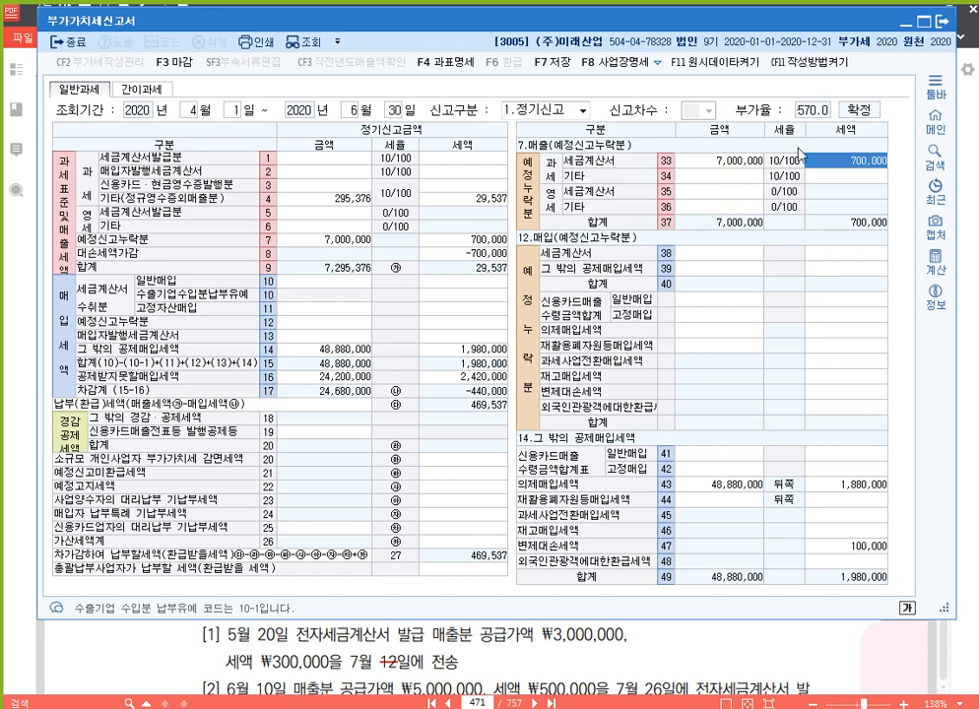
key(Left)
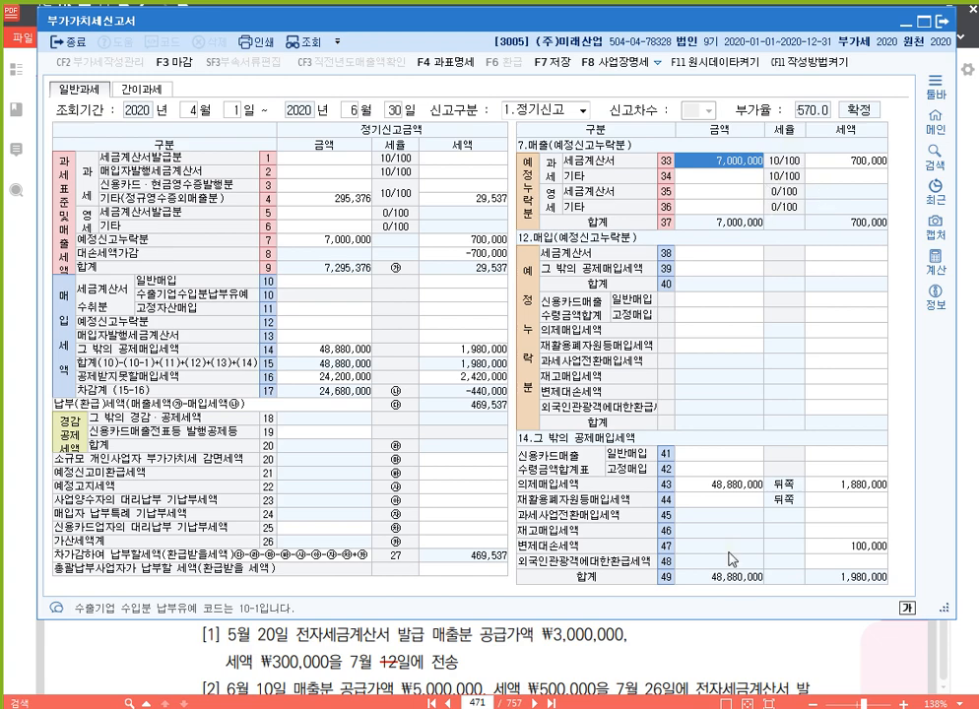
Step: Return to the 알PDF textbook, highlight "4월 11일 발급" and underline "공급가액 ₩7,000,000" in item [1] of problem 1
click(750, 638)
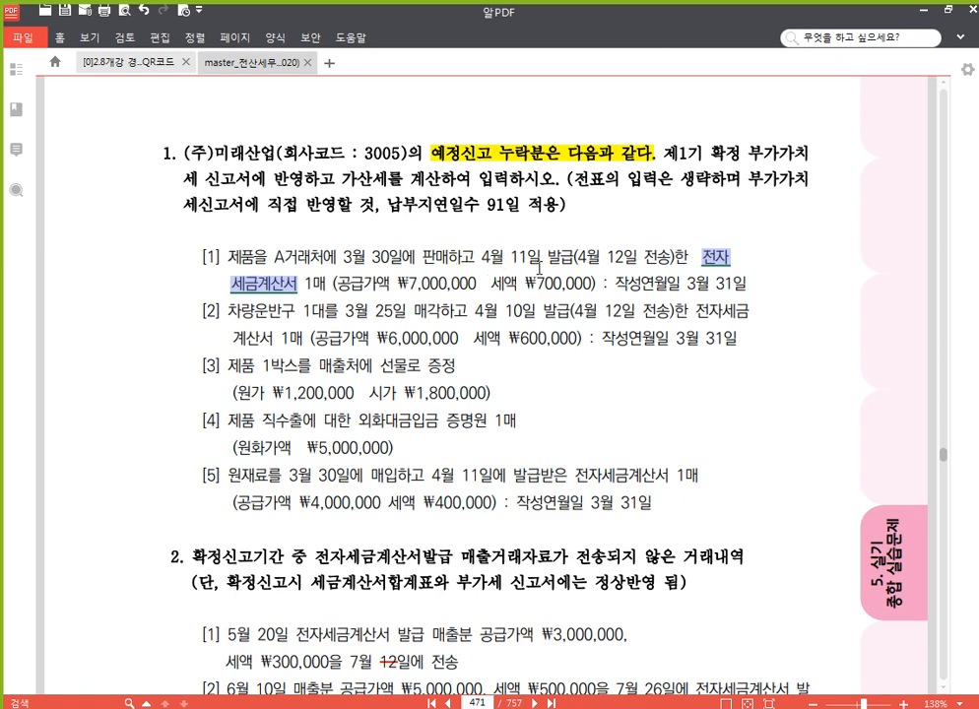
drag(482, 258, 568, 254)
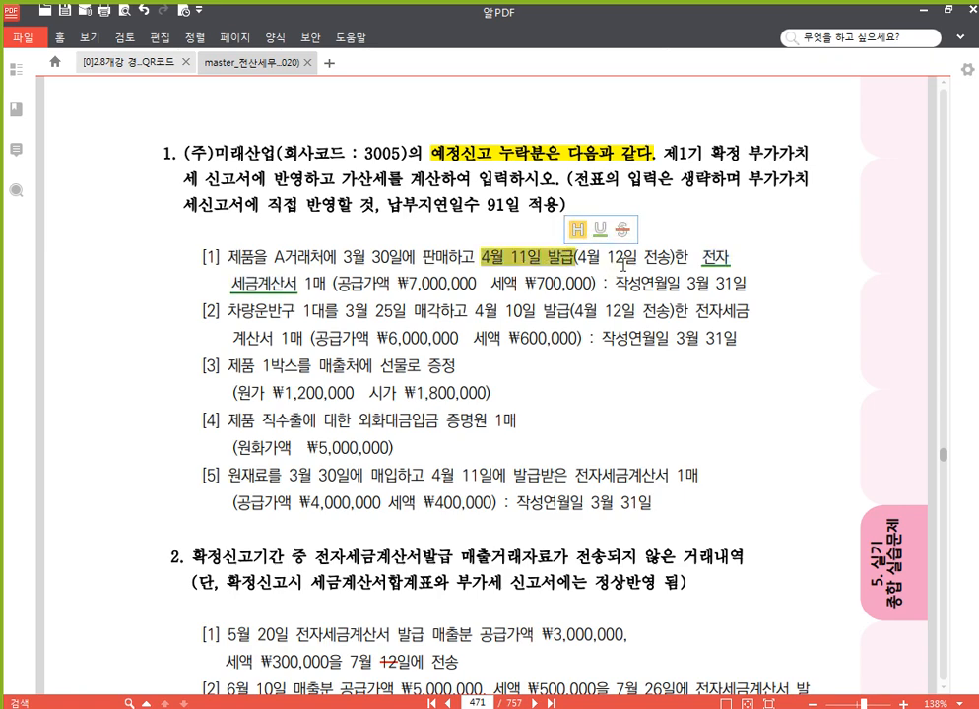
click(575, 170)
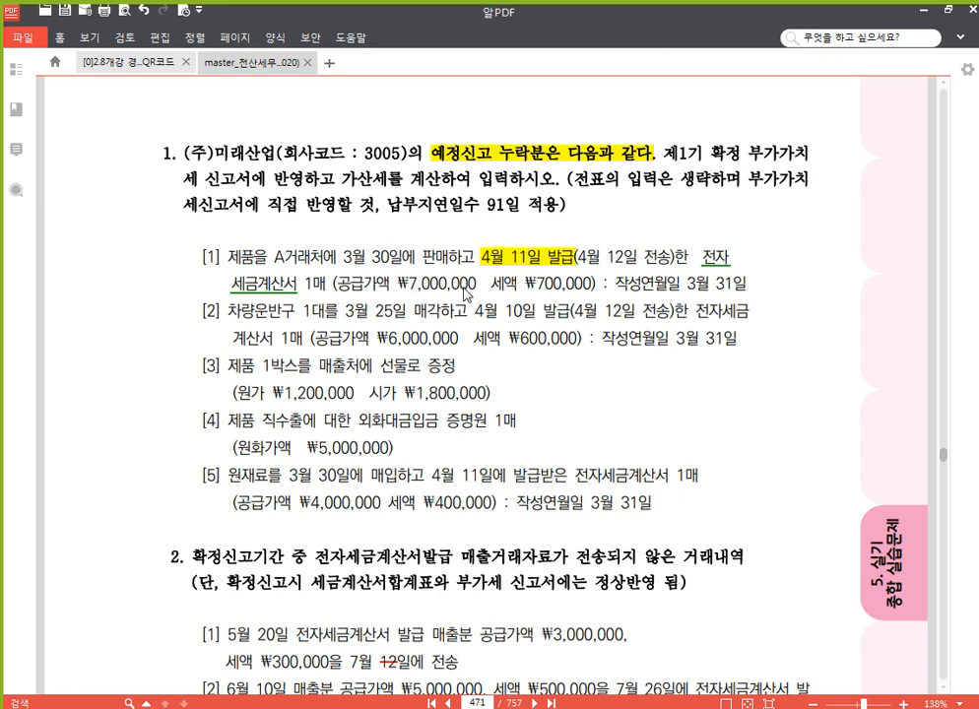
drag(476, 284, 353, 288)
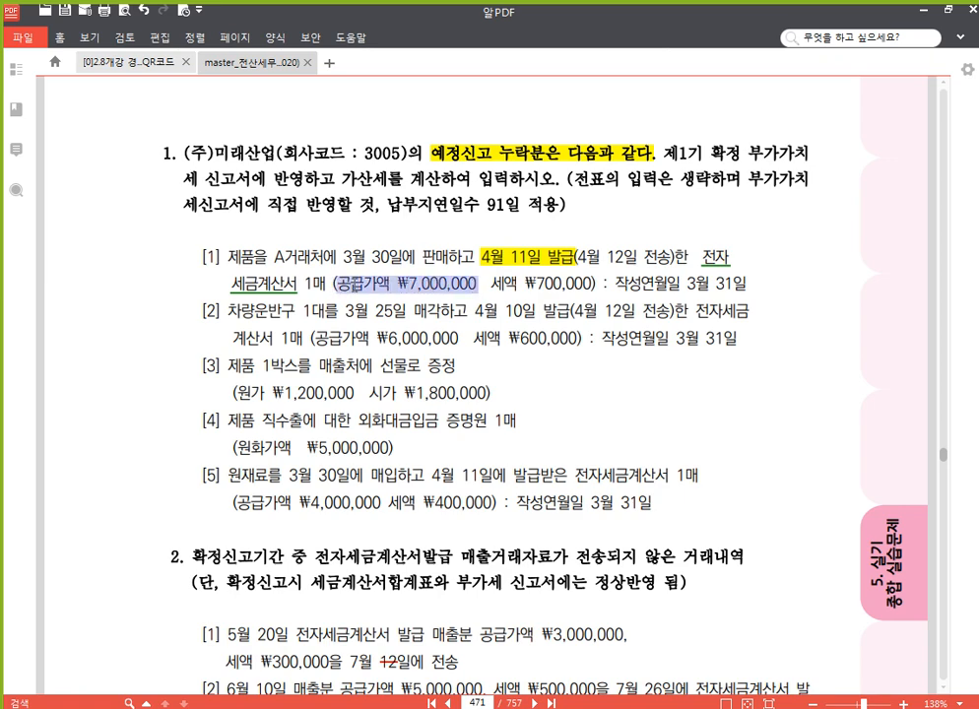
mouse_move(350, 287)
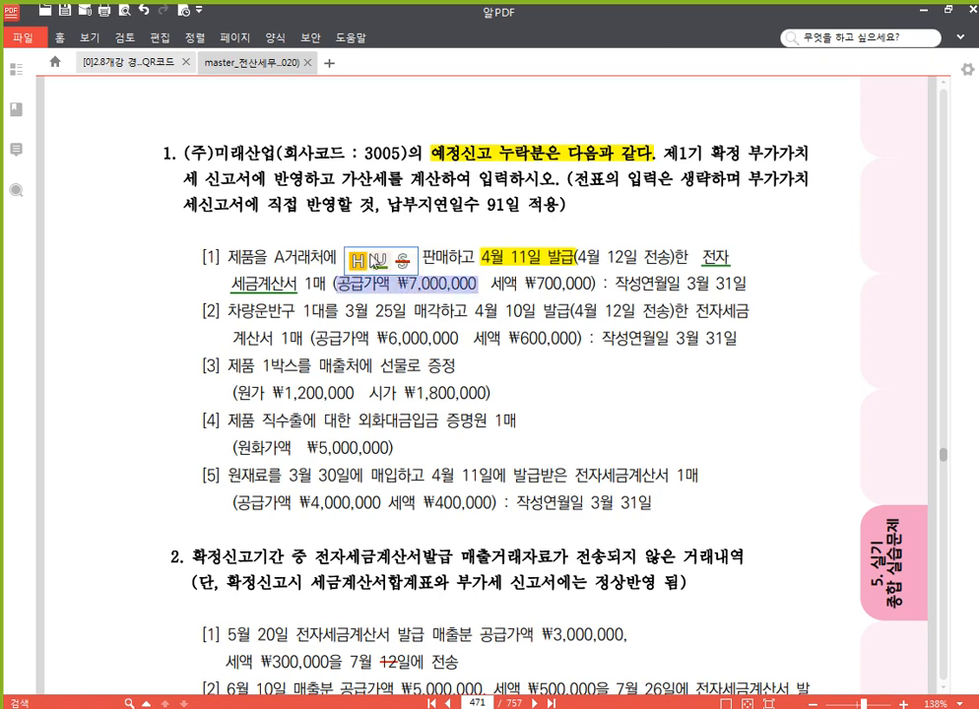
click(379, 261)
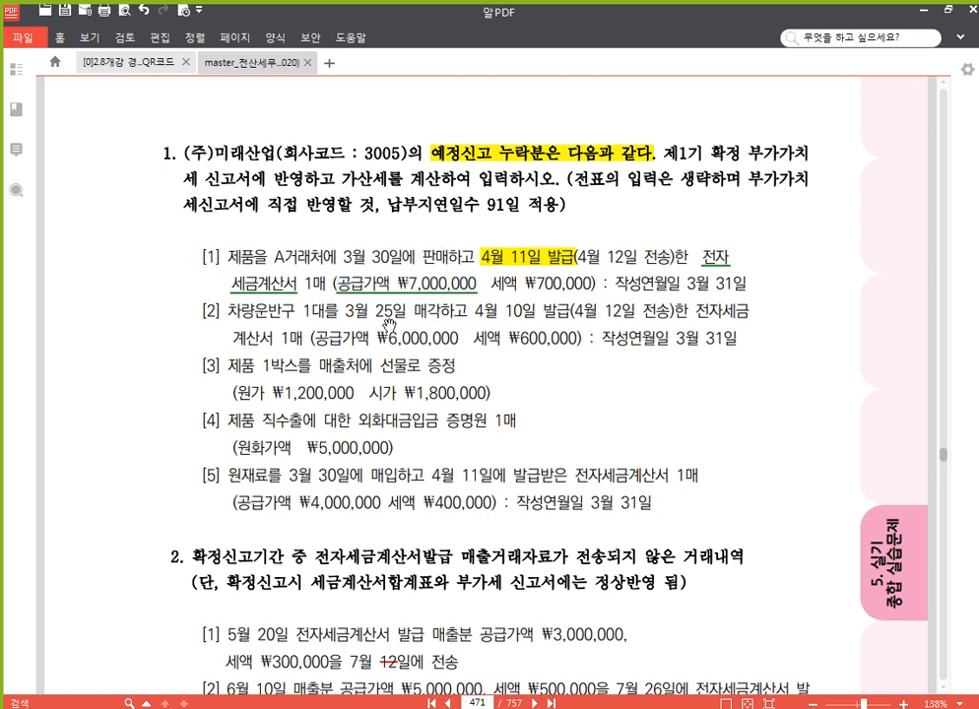
Step: Switch to the 부가가치세신고서 and enter 7,000,000 as the 지연발급 등 금액 on line 62 of the 가산세명세
click(468, 707)
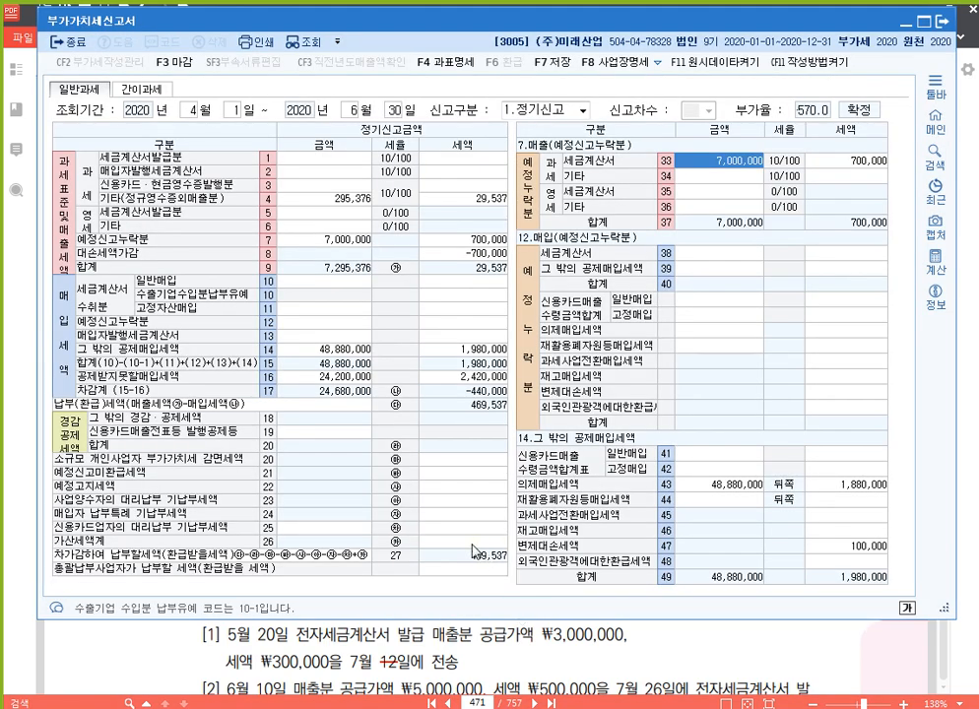
click(472, 544)
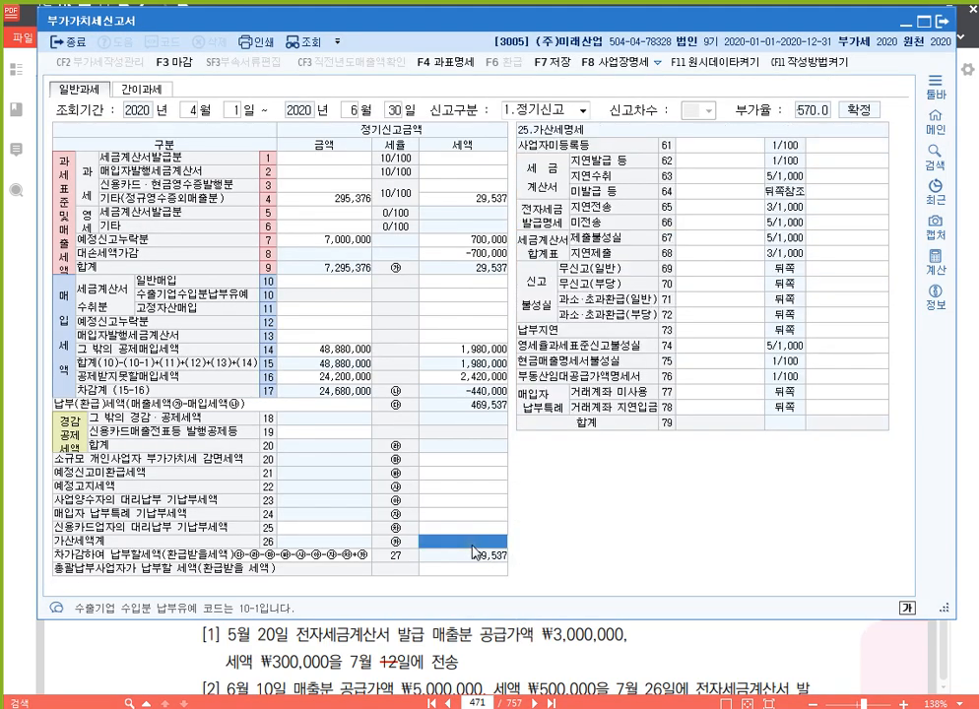
click(726, 181)
key(Up)
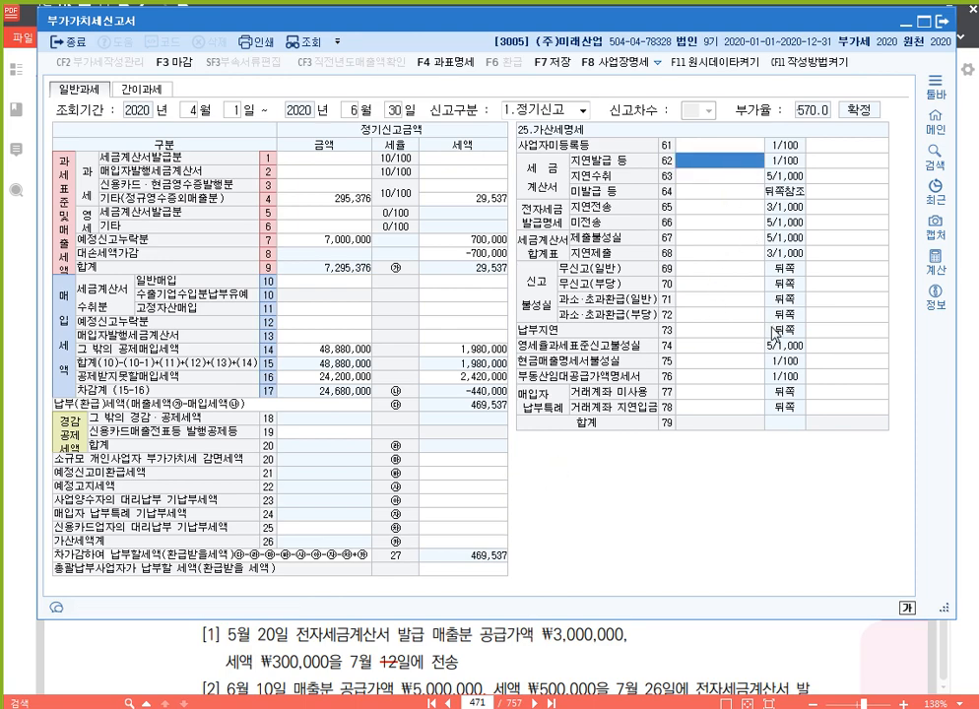
text(7000000)
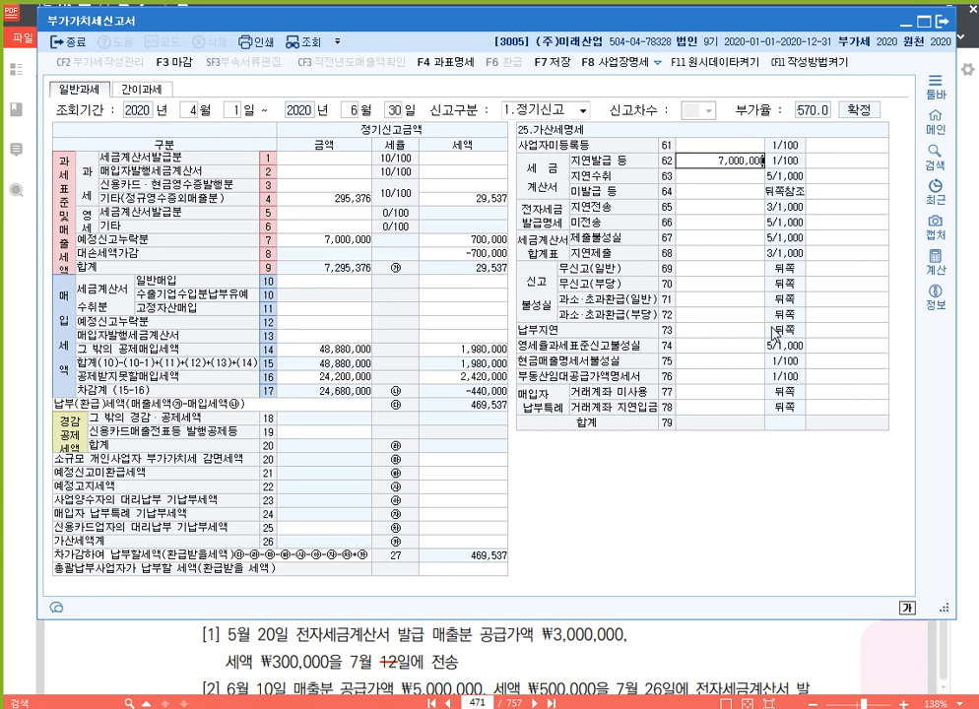
key(Return)
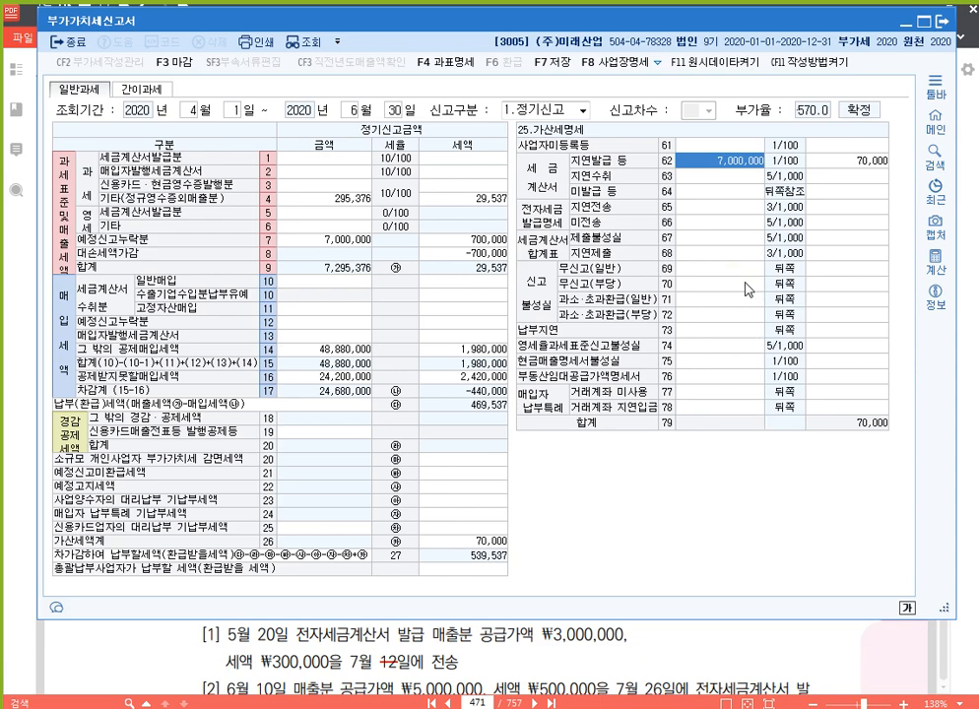
Step: Compare the 세금계산서 entry on line 33 of the 매출 예정신고누락분 with the 지연발급 entry on line 62 of the 가산세명세
click(365, 243)
click(713, 164)
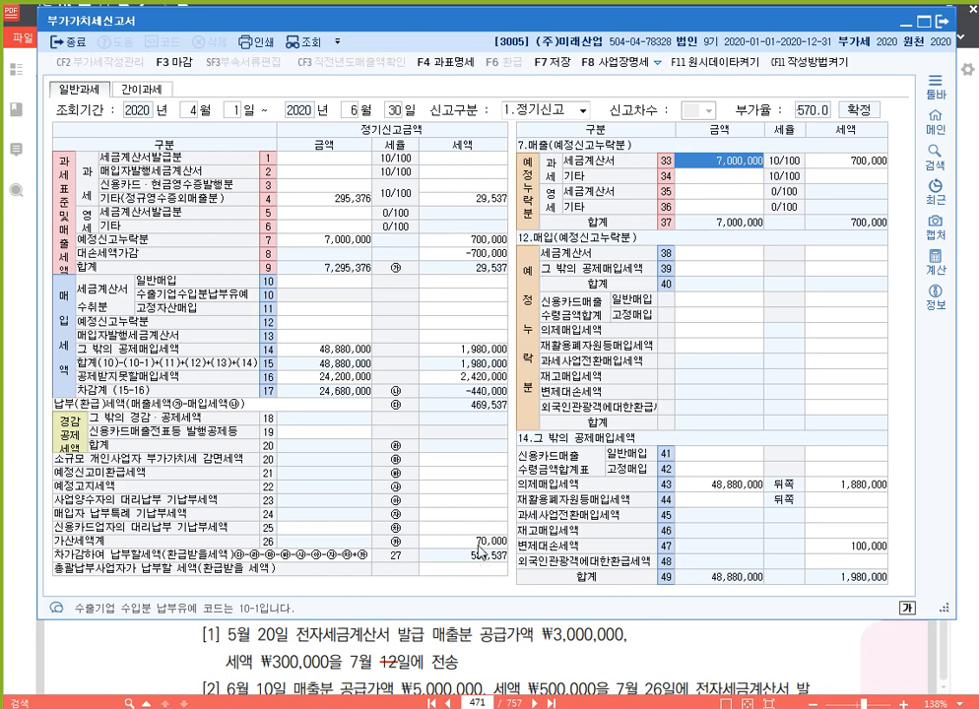
click(502, 540)
click(734, 164)
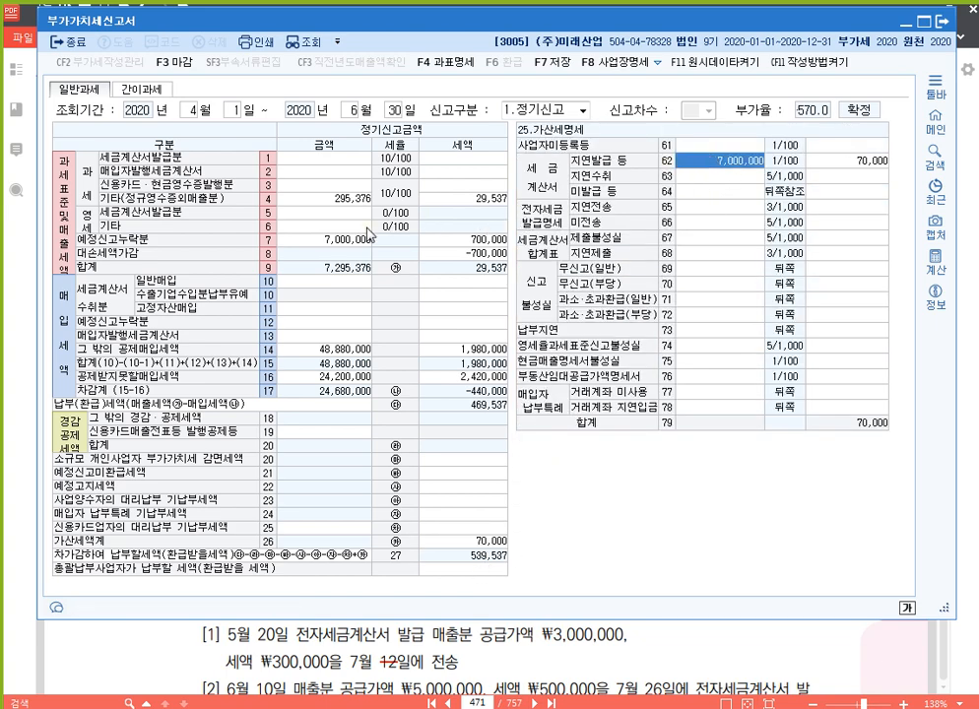
click(291, 240)
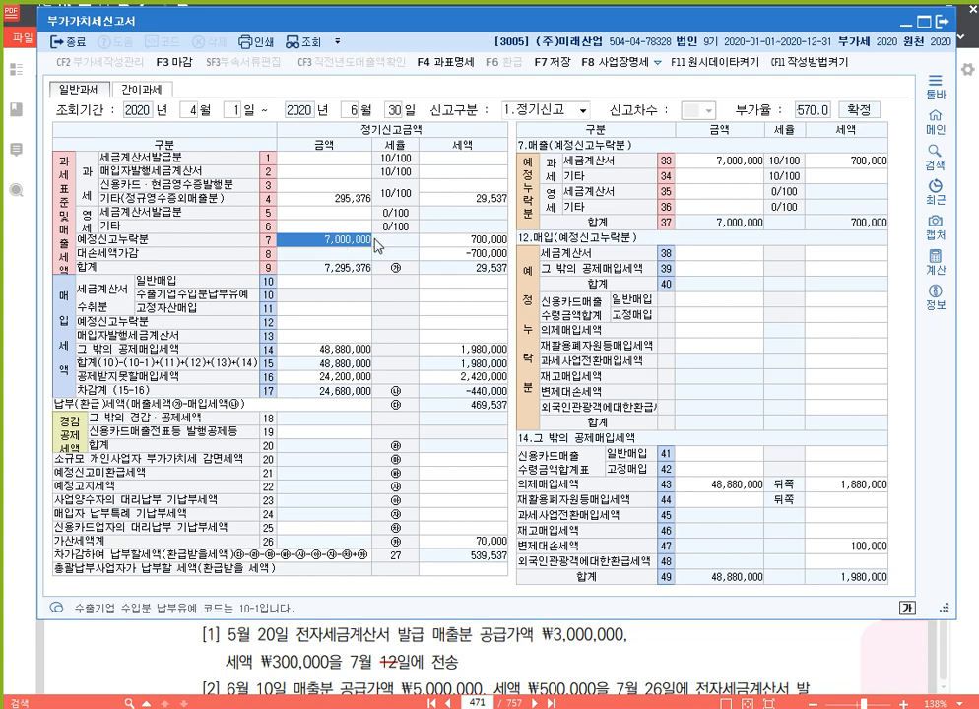
Step: Return to the 알PDF textbook and highlight "전자세금계산서" in item [2] of problem 1
click(973, 318)
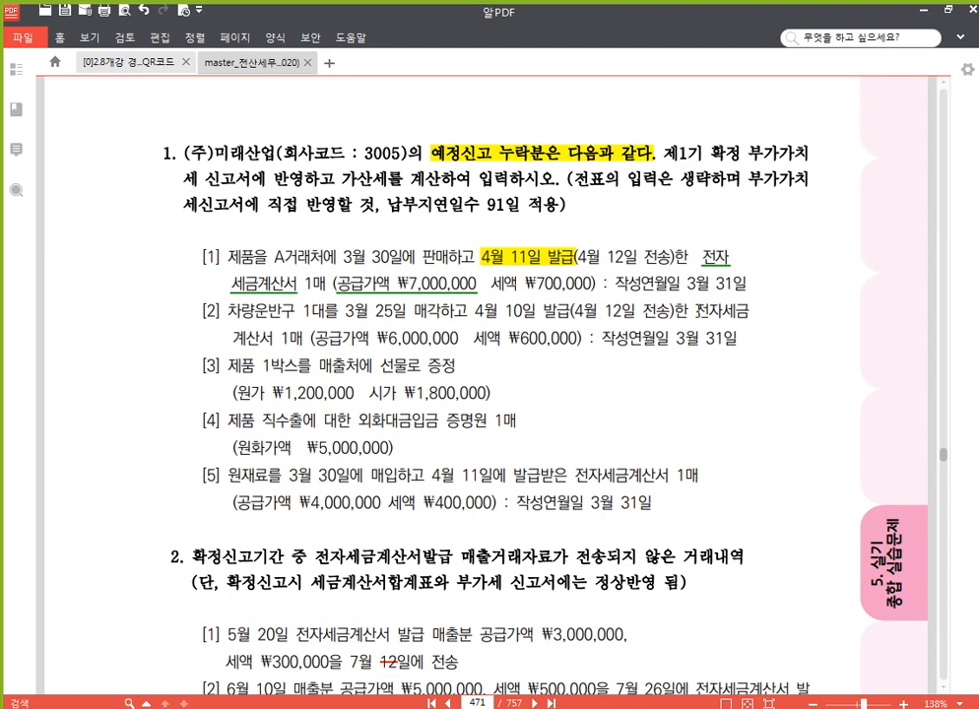
drag(697, 311, 274, 339)
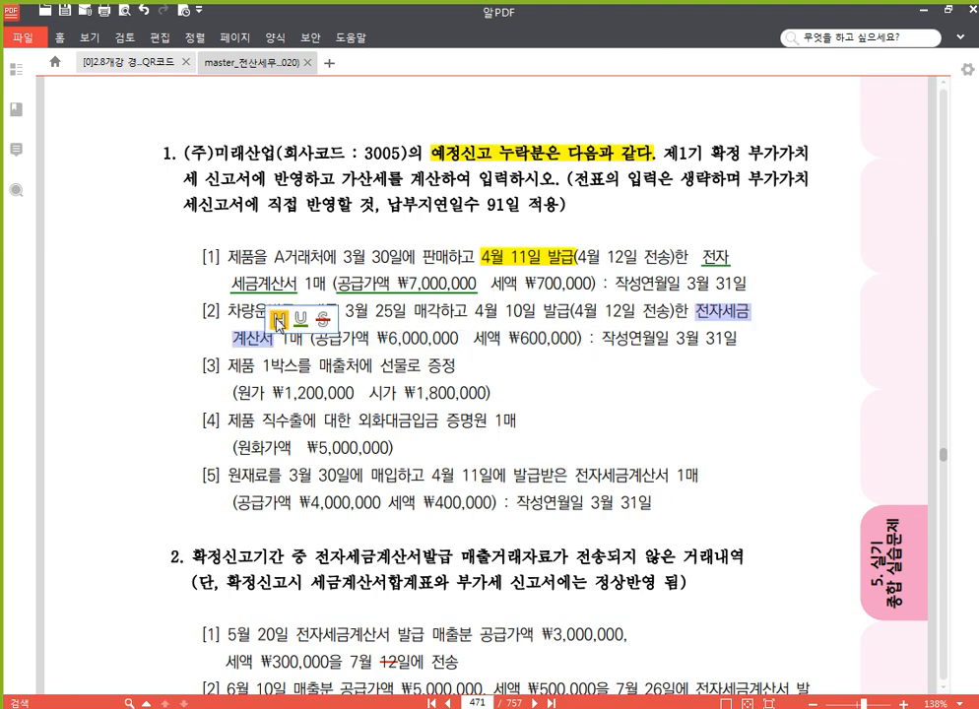
click(278, 320)
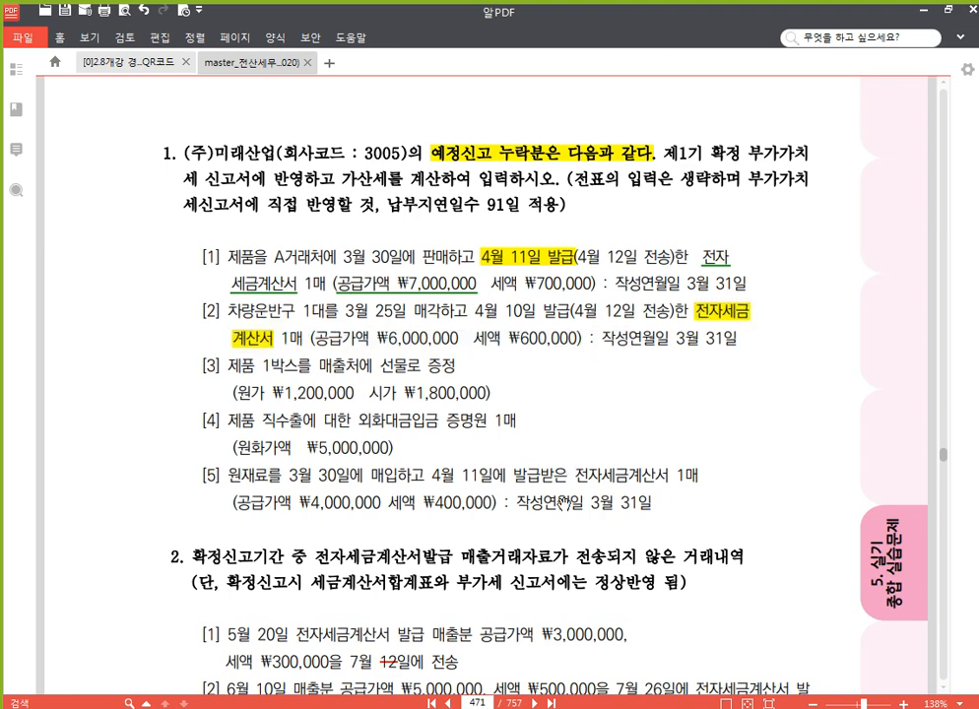
Step: Switch back to the 부가가치세신고서 and set the 과세 세금계산서 금액 on line 33 of the 매출 예정신고누락분 to 13,000,000
click(489, 707)
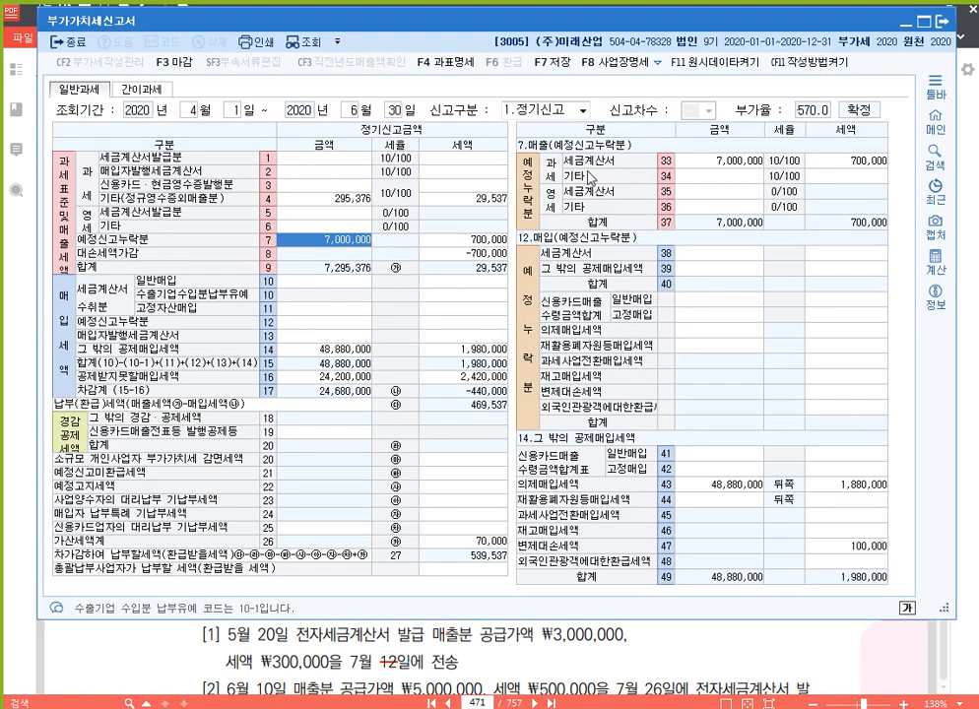
click(713, 162)
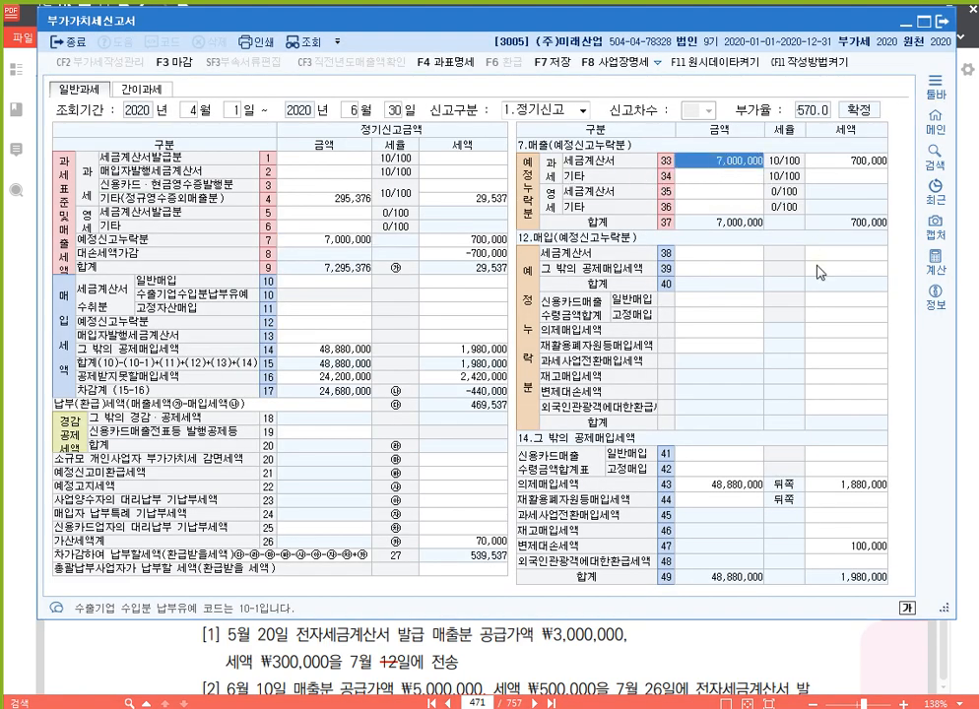
text(13000000)
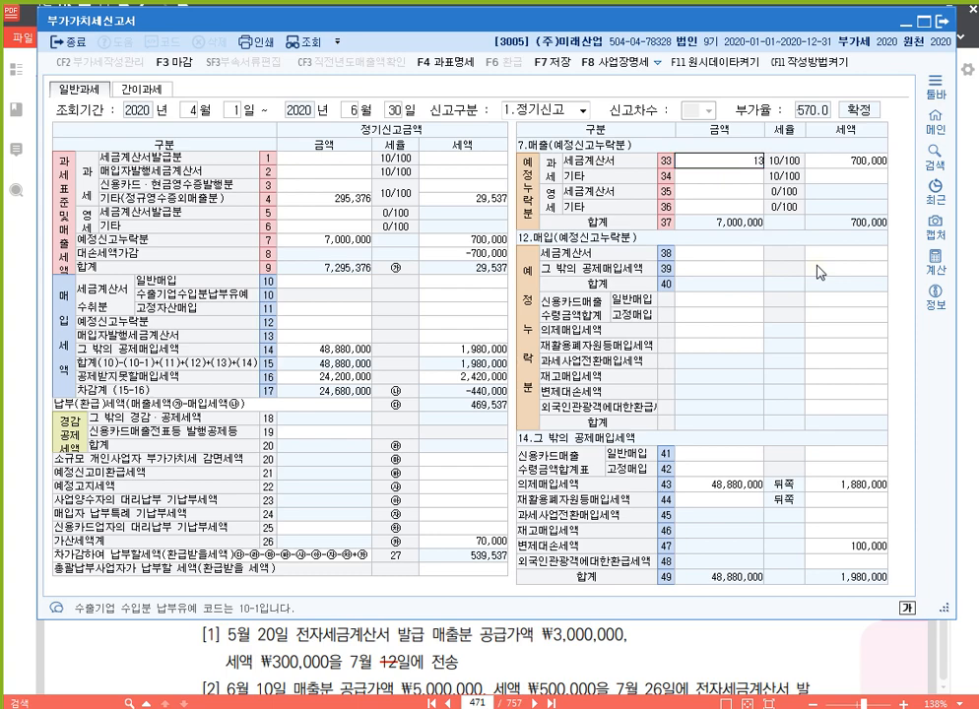
key(Return)
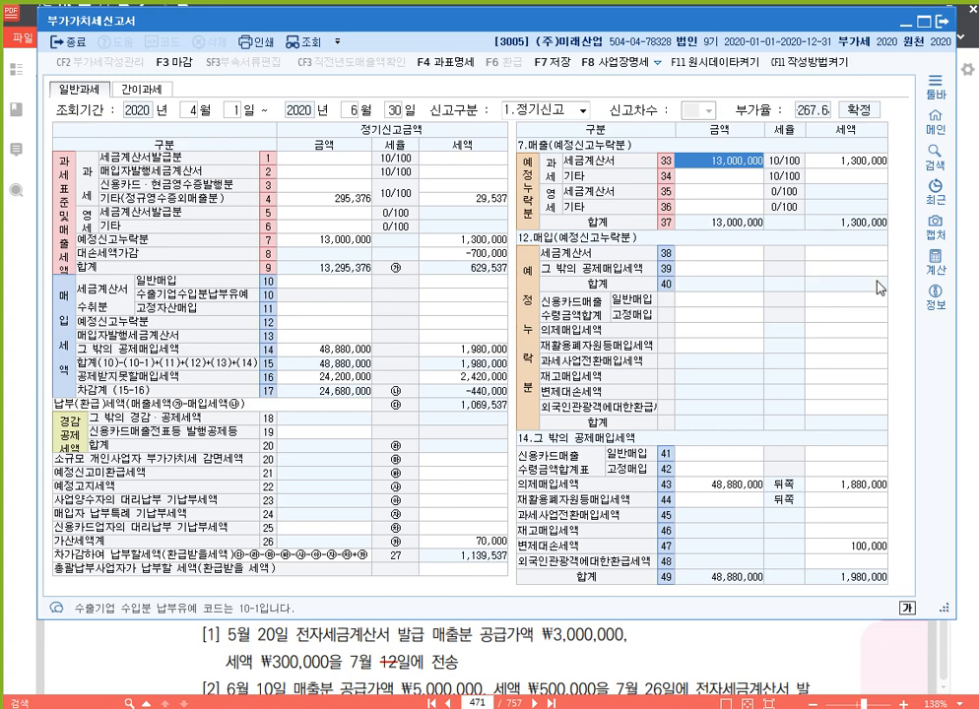
Step: Return to the 알PDF textbook and highlight "4월 12일 전송" in item [2] of problem 1
key(alt+Tab)
scroll(596, 346, down, 2)
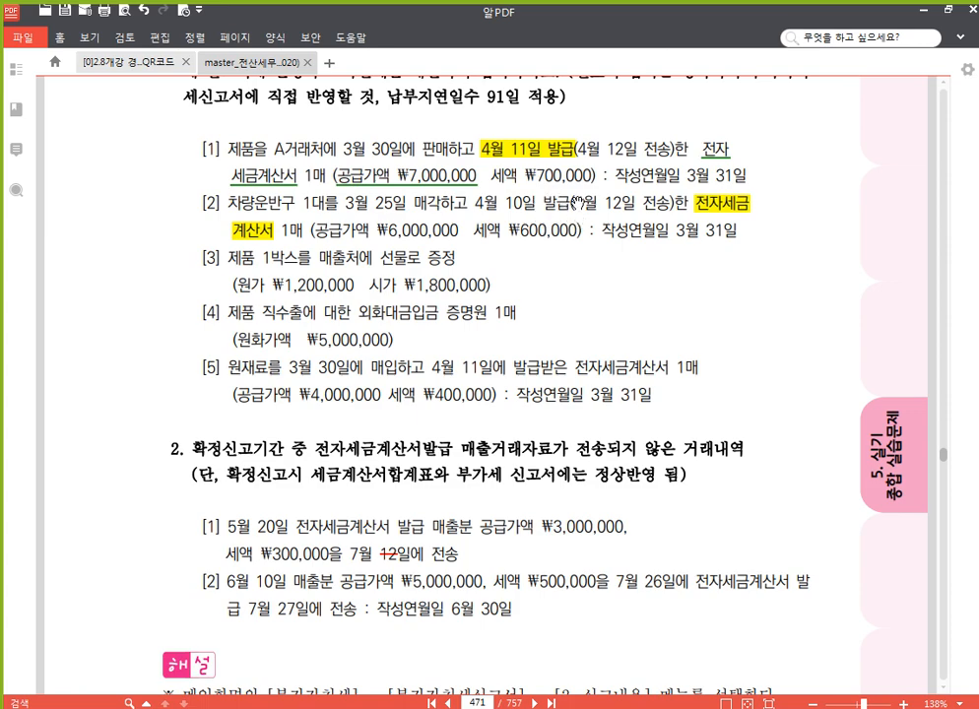
drag(574, 204, 657, 207)
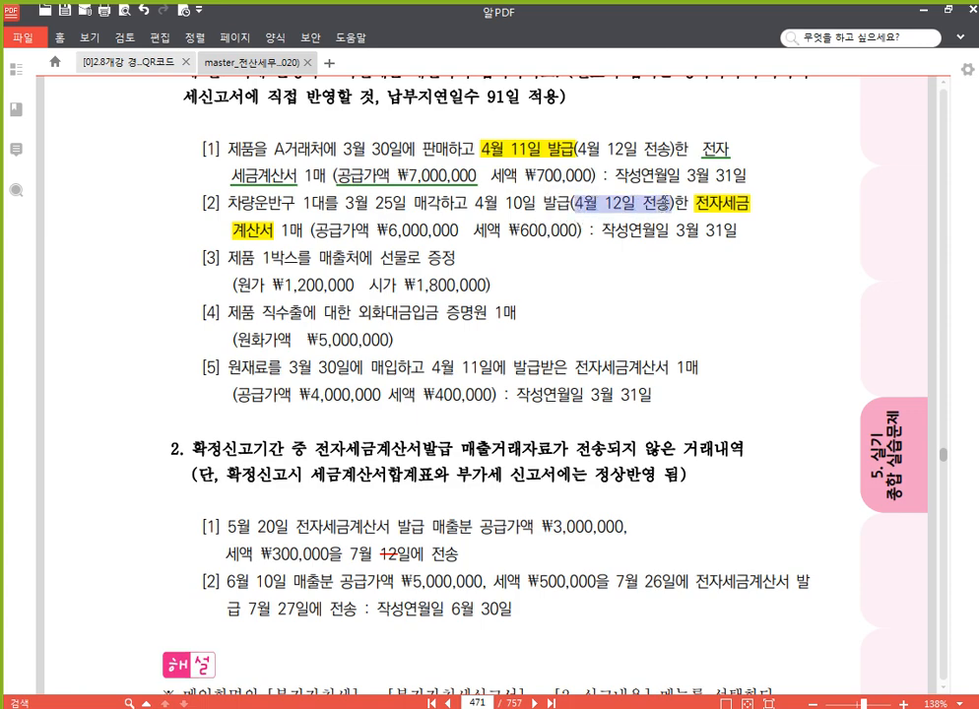
click(528, 139)
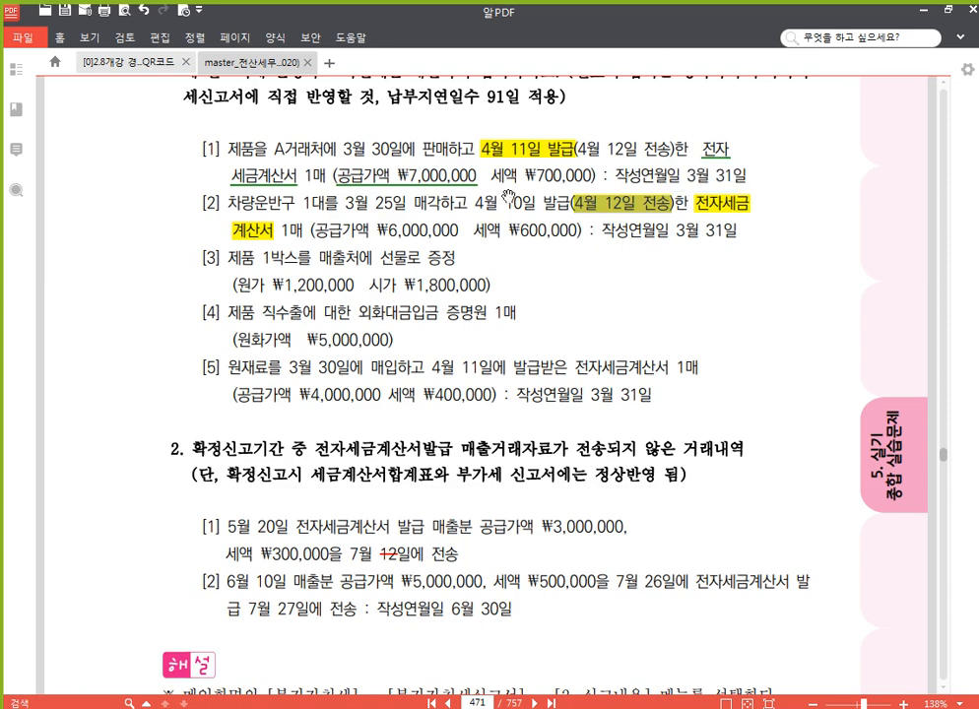
click(504, 205)
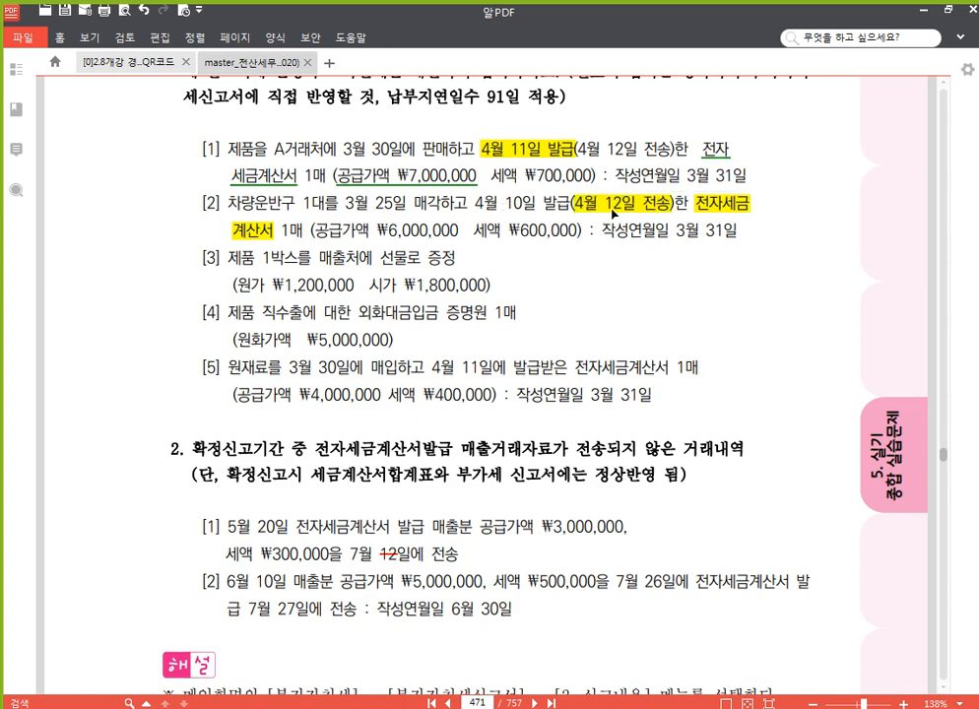
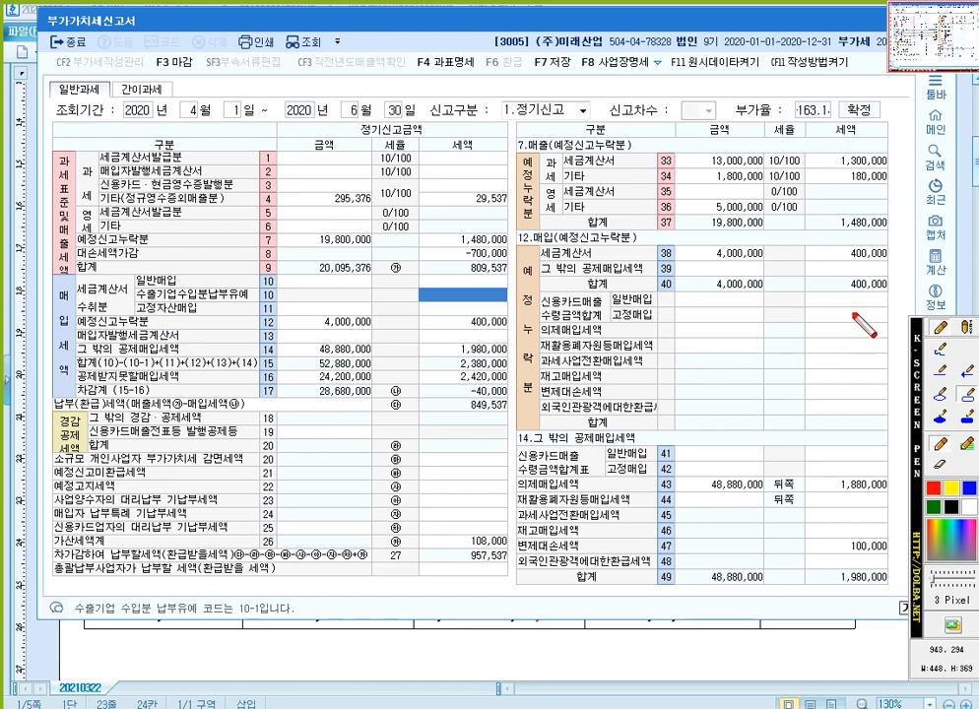
Step: Frame the 매출 and 매입 예정신고누락분 sections in red and their 합계 세액 in blue with the screen pen, and clear the annotations
drag(508, 125, 922, 242)
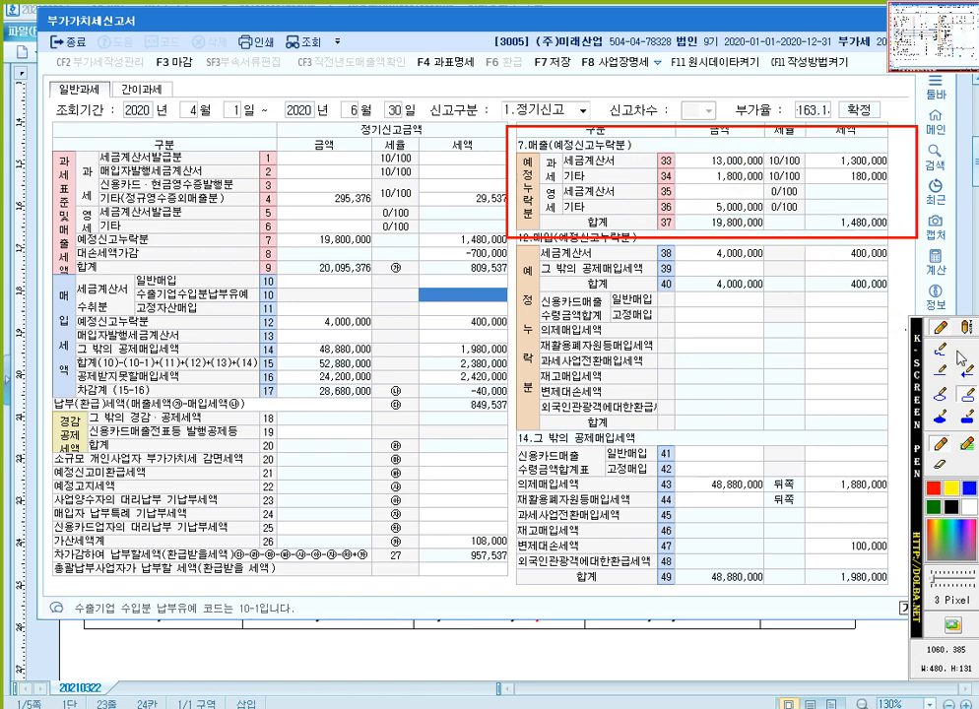
drag(803, 209, 896, 230)
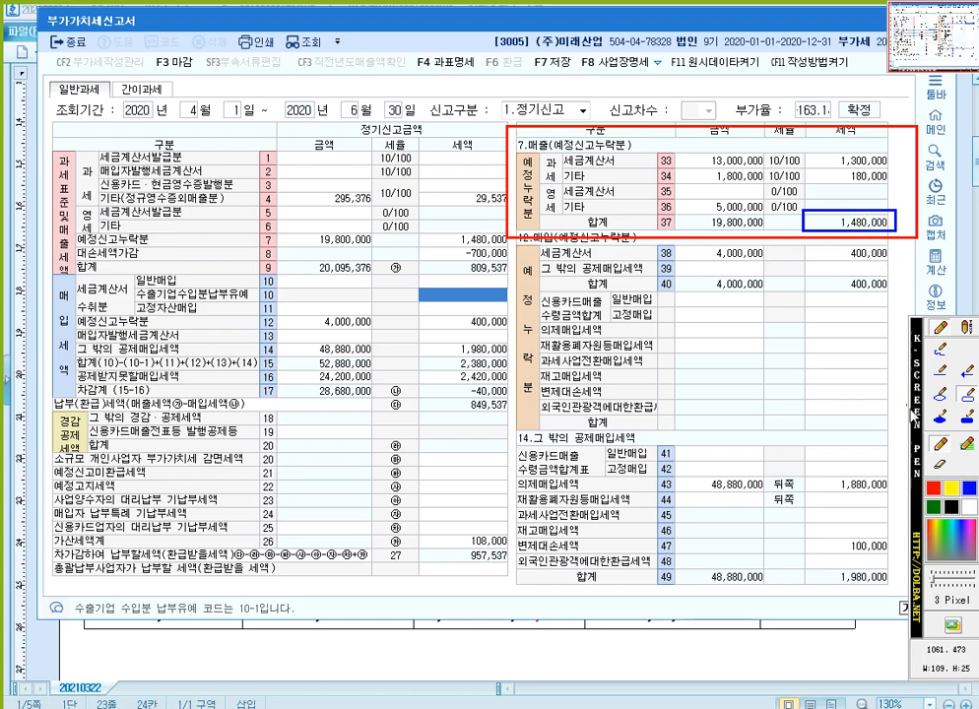
drag(918, 430, 56, 338)
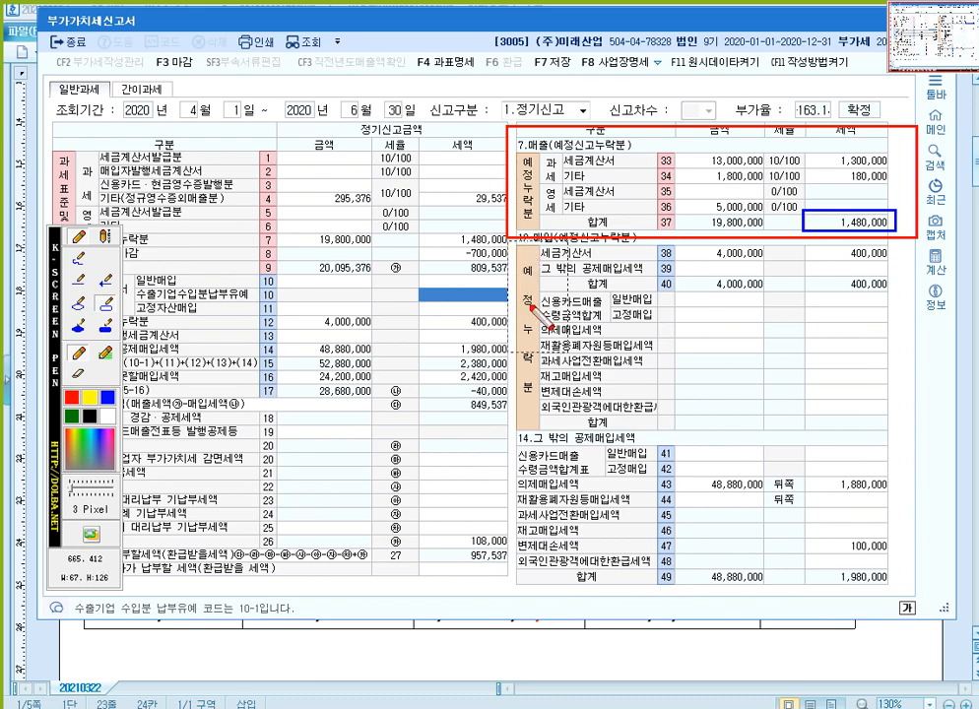
mouse_move(514, 244)
mouse_down()
mouse_move(784, 419)
mouse_move(900, 431)
mouse_up()
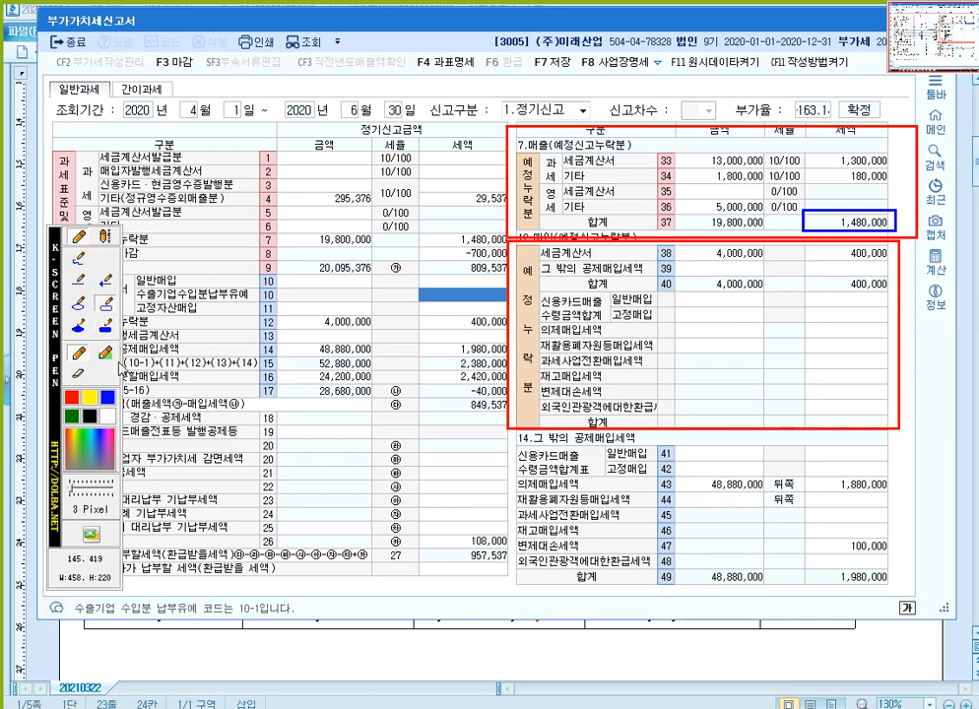
drag(800, 276, 893, 295)
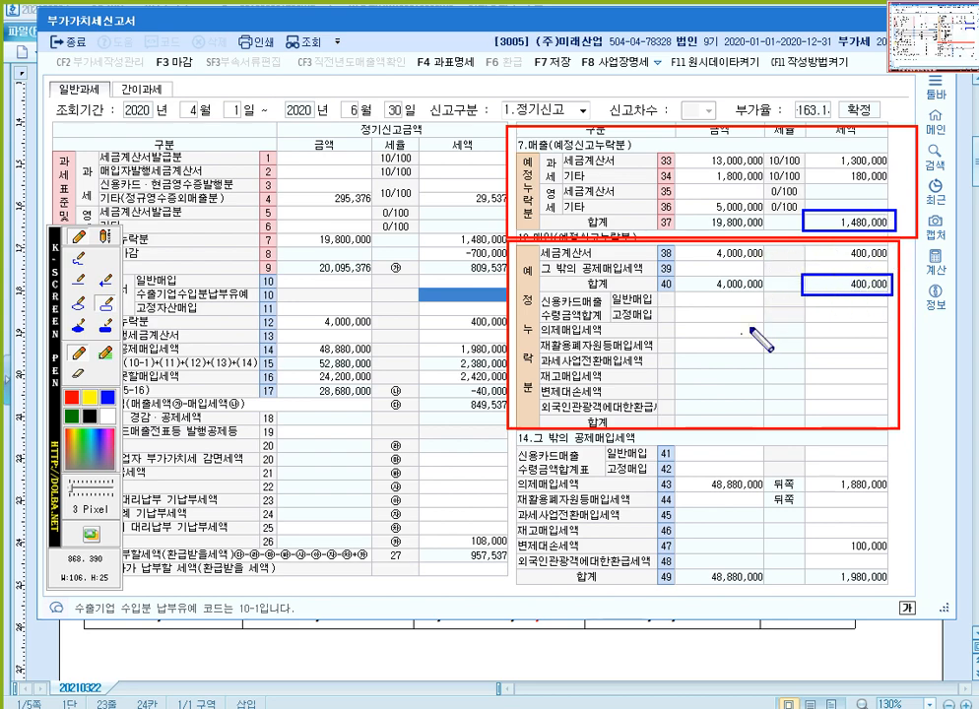
key(Escape)
Step: Switch to 20210322.hwp and add the heading "** 누락분 입력 후" below the 간주공급 notes on page 4
key(alt+Tab)
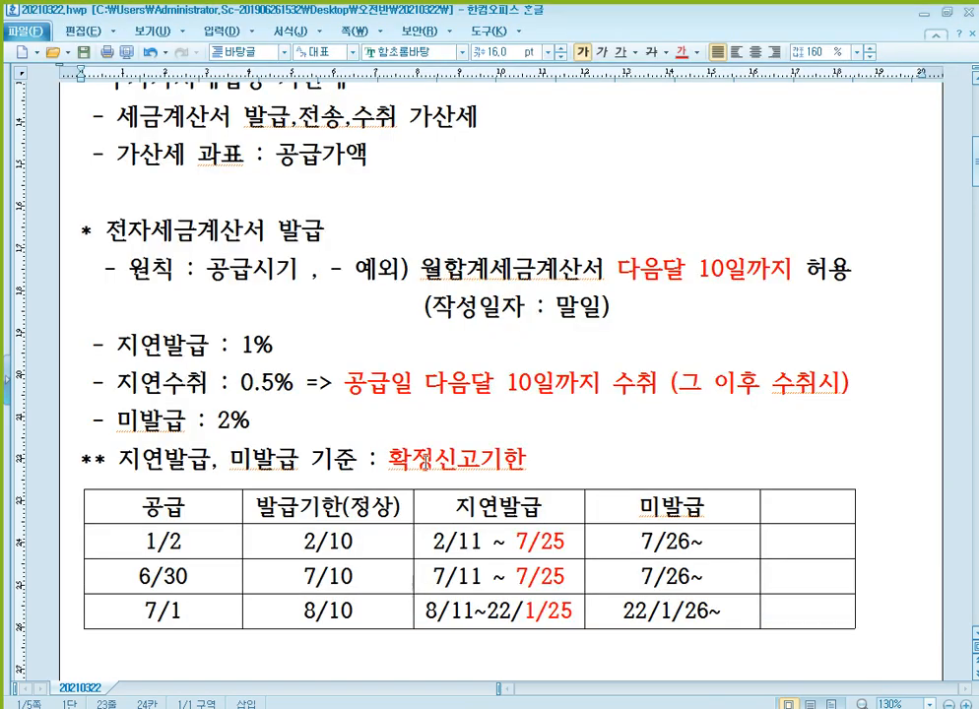
scroll(439, 445, down, 15)
scroll(408, 484, down, 15)
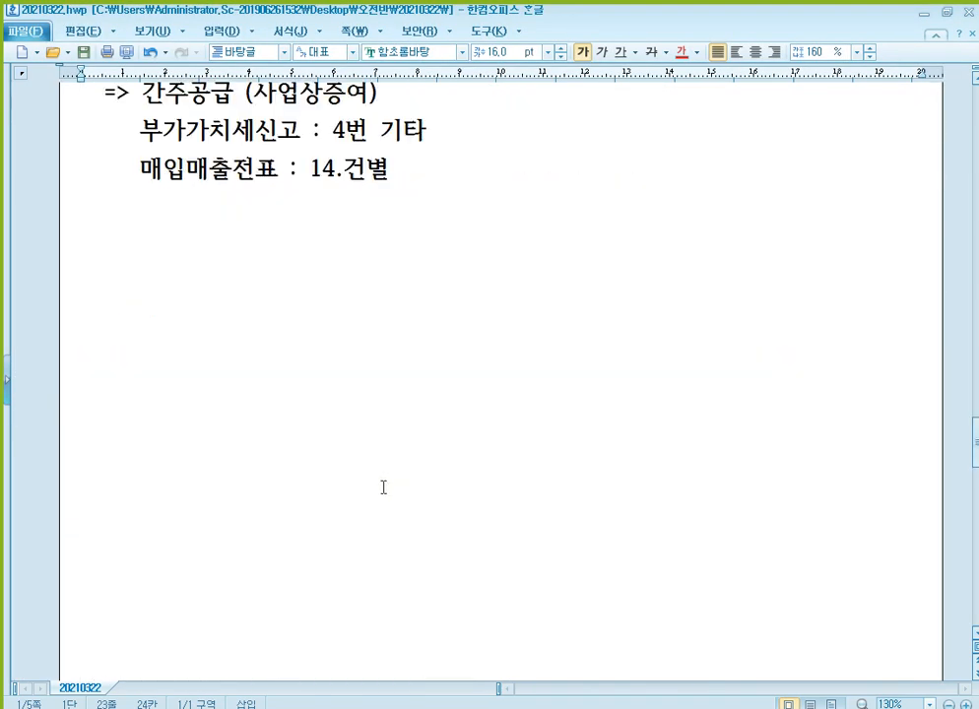
click(241, 311)
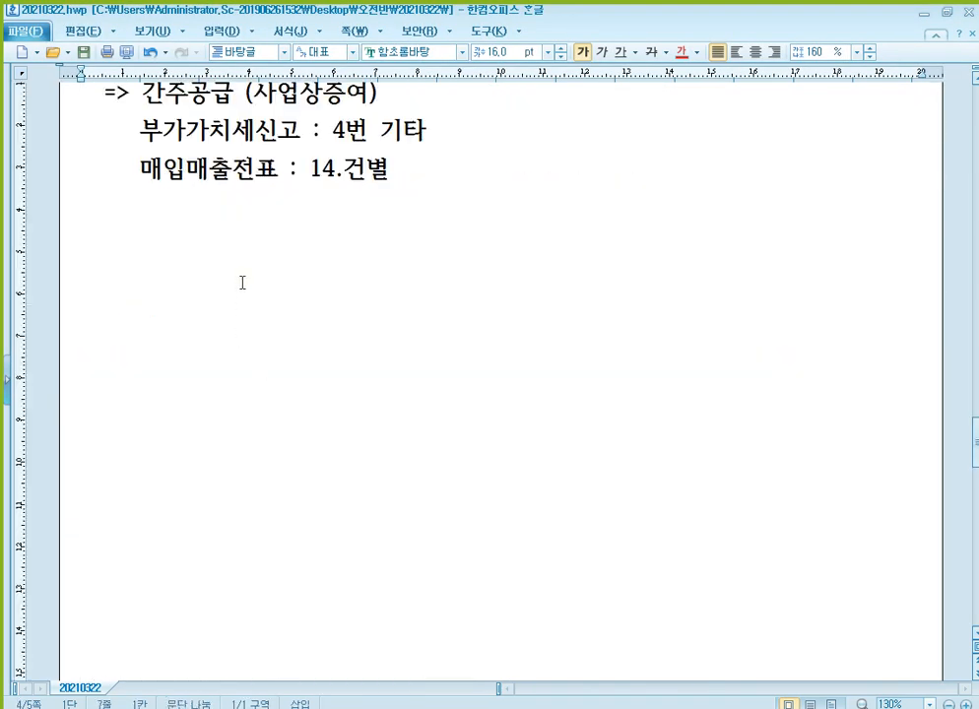
text(** 누리)
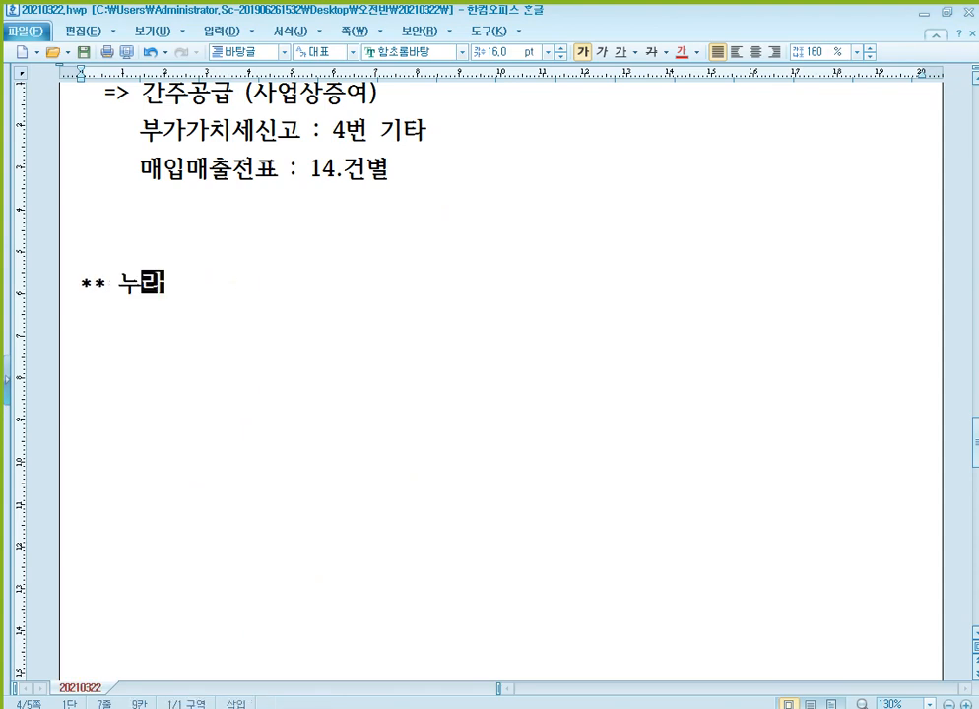
text(락분 입려)
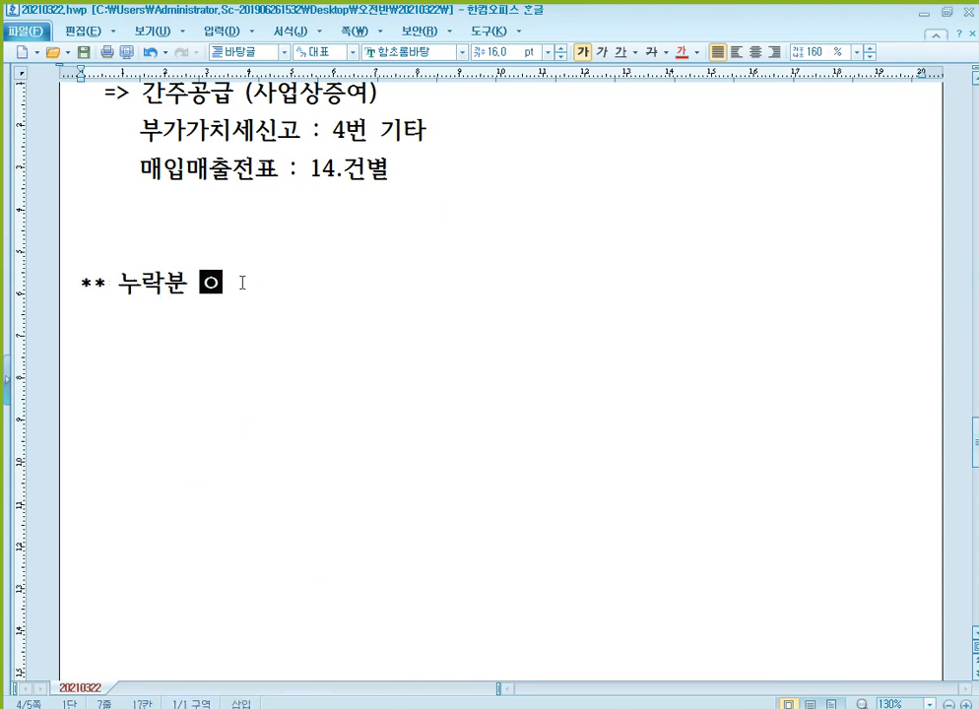
text(력)
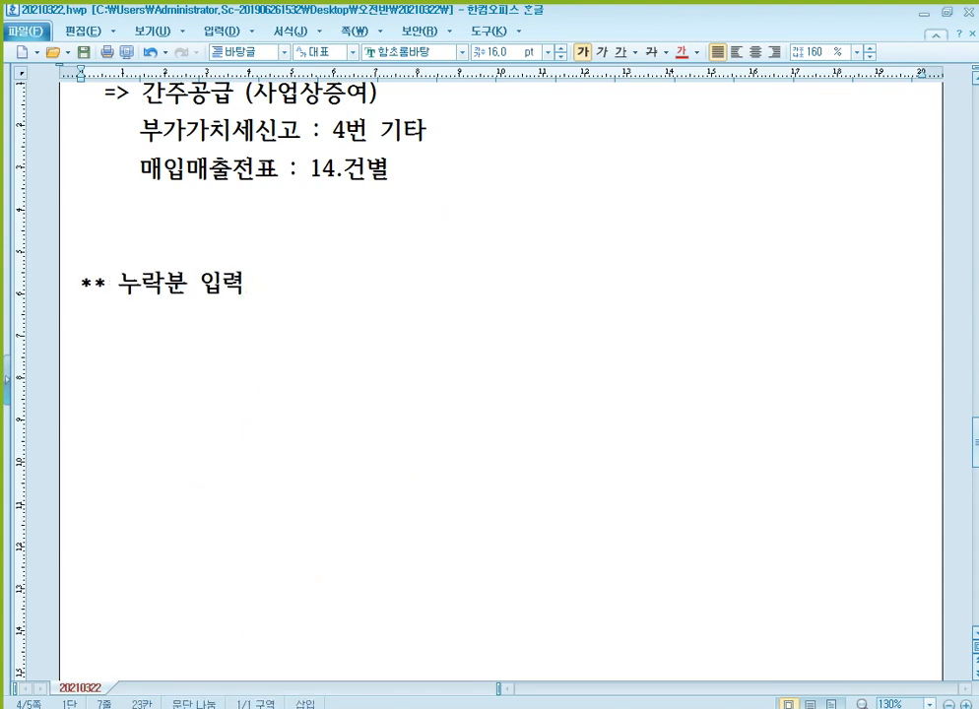
text( 후)
key(Return)
Step: Write item 1) as "37번 세액 - 40번 세액 = 누락한 납부세액 산출", checking the line numbers in the 부가가치세신고서
text(1))
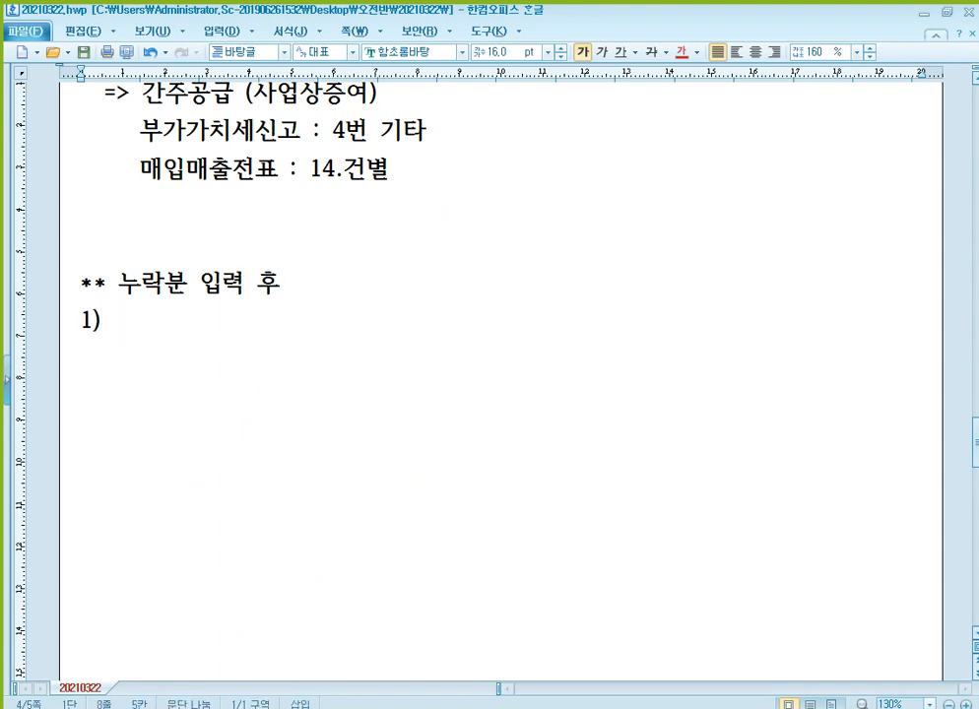
key(alt+Tab)
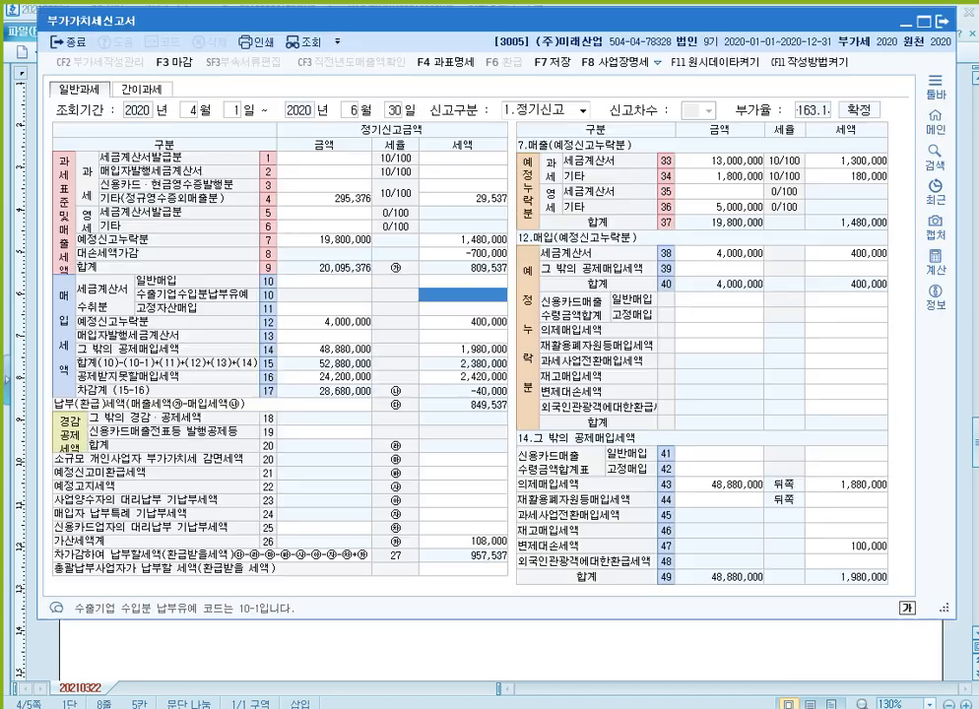
key(alt+Tab)
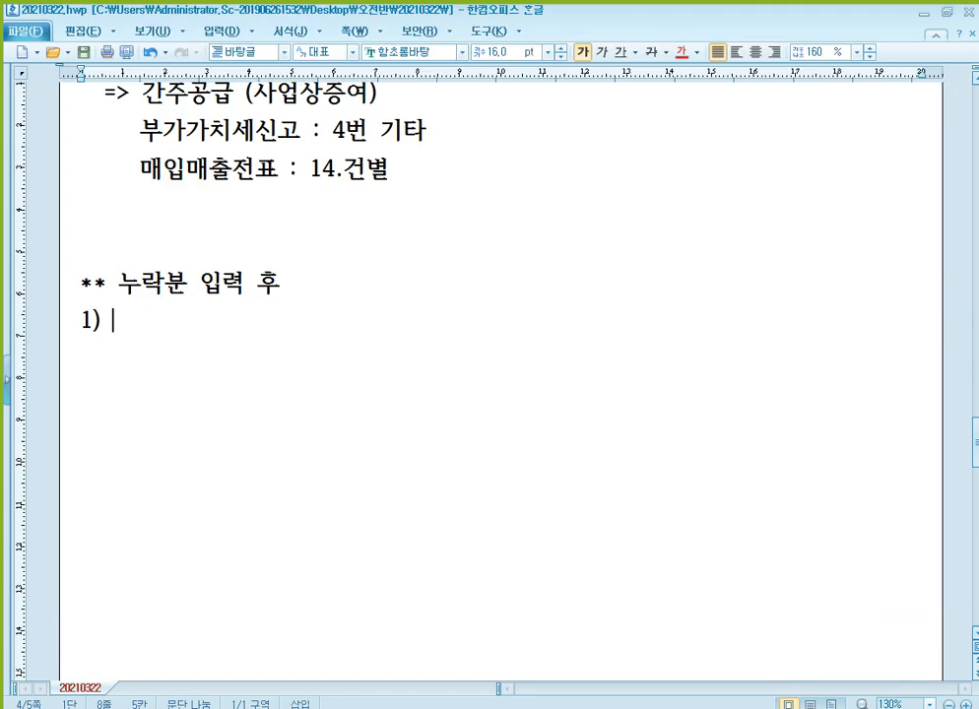
text(37번 )
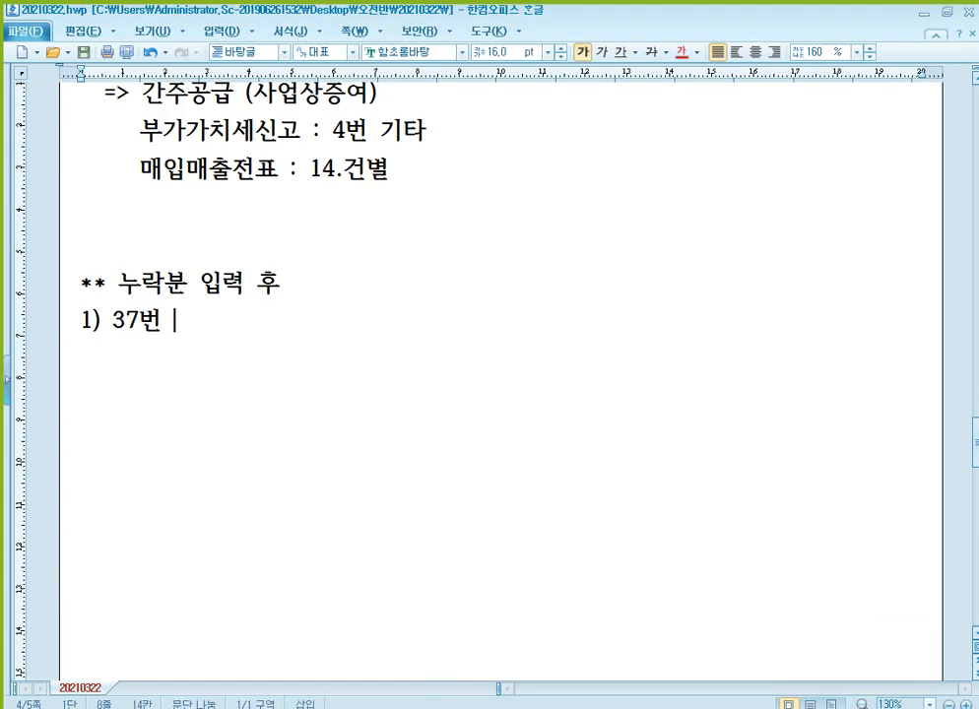
text(세액 -)
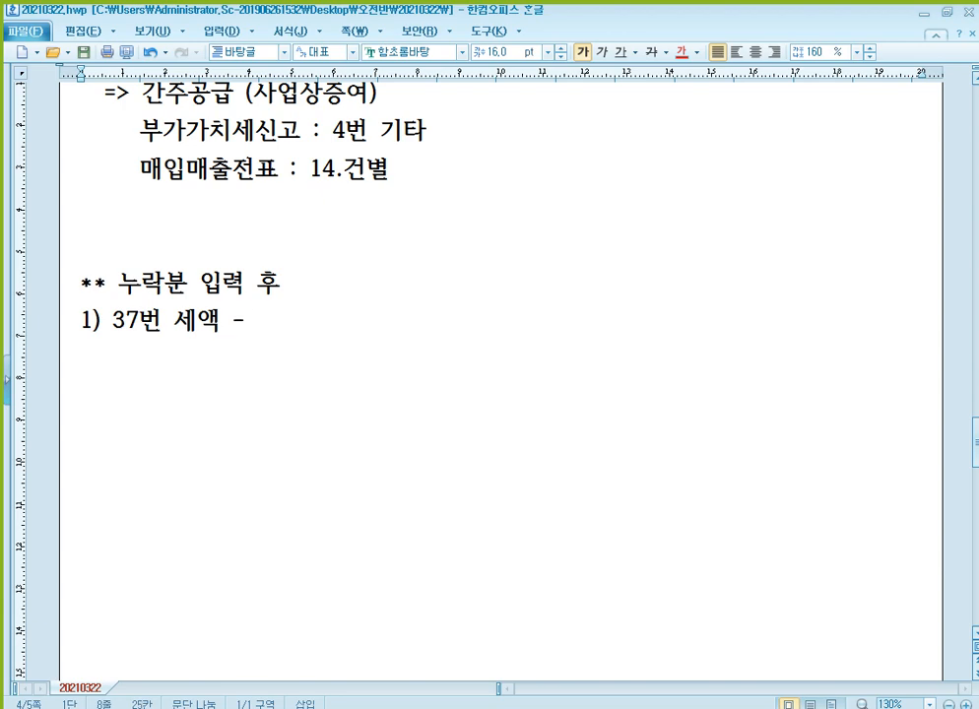
key(alt+Tab)
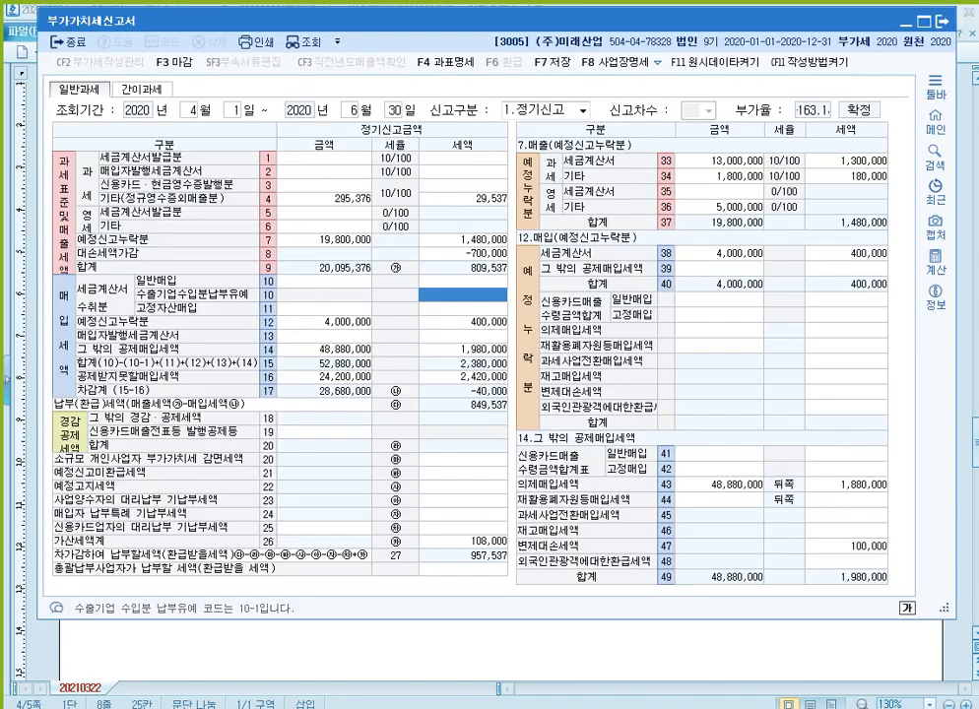
key(alt+Tab)
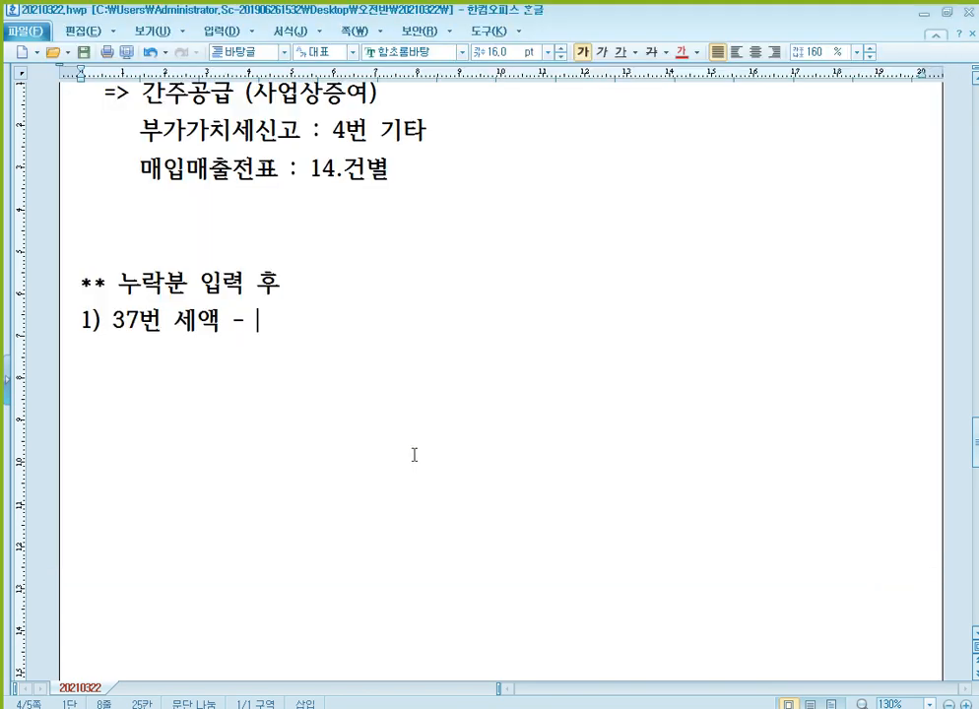
text(40번 세액)
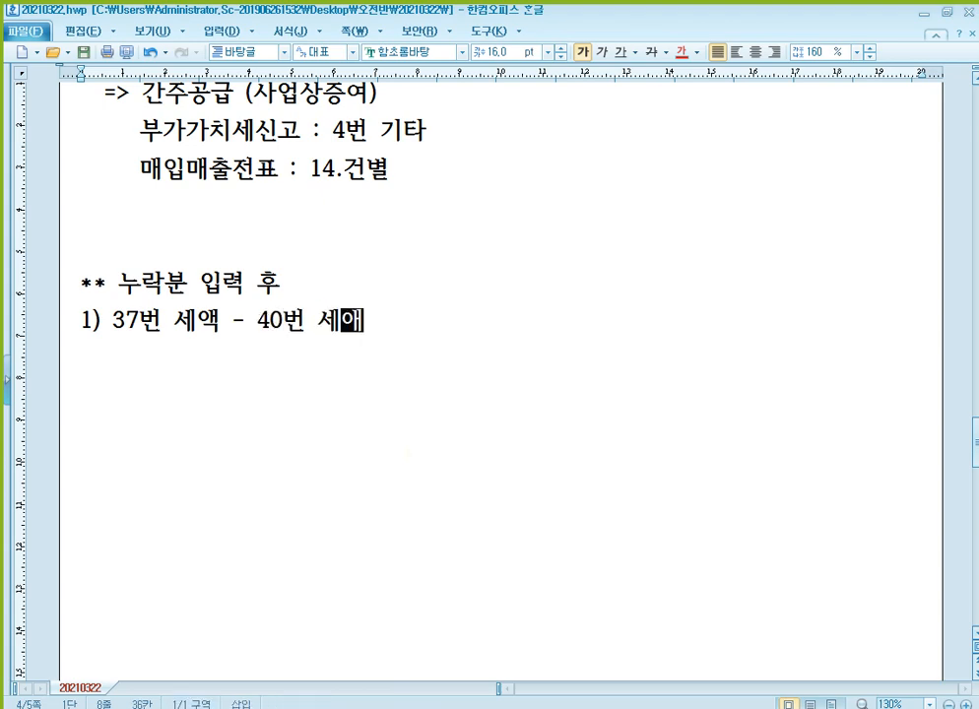
text( = 누)
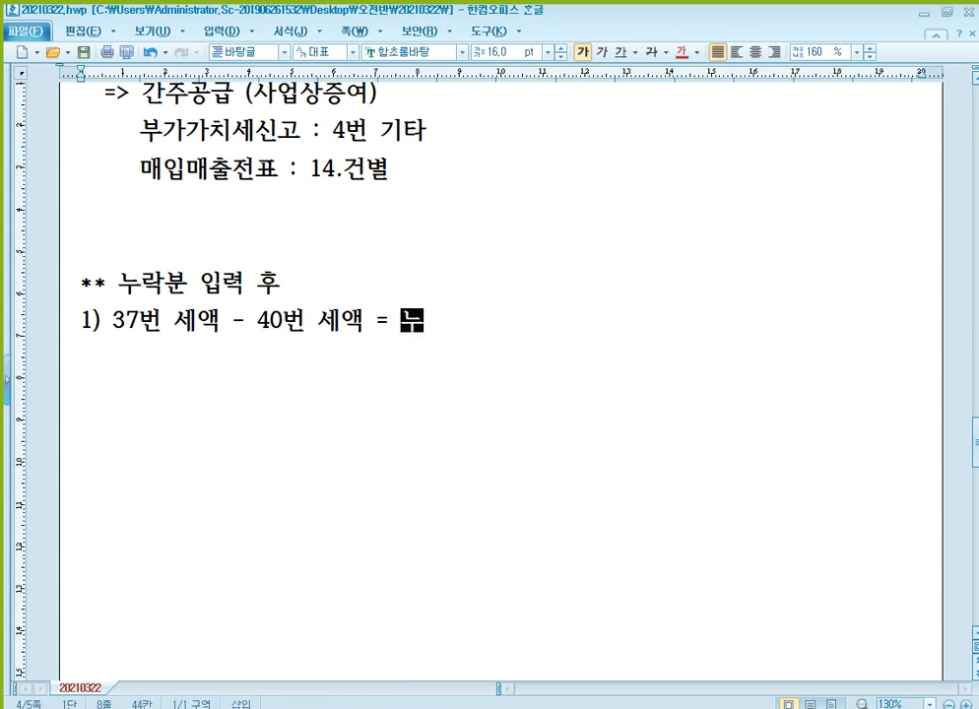
text(락한 납부세액 산출)
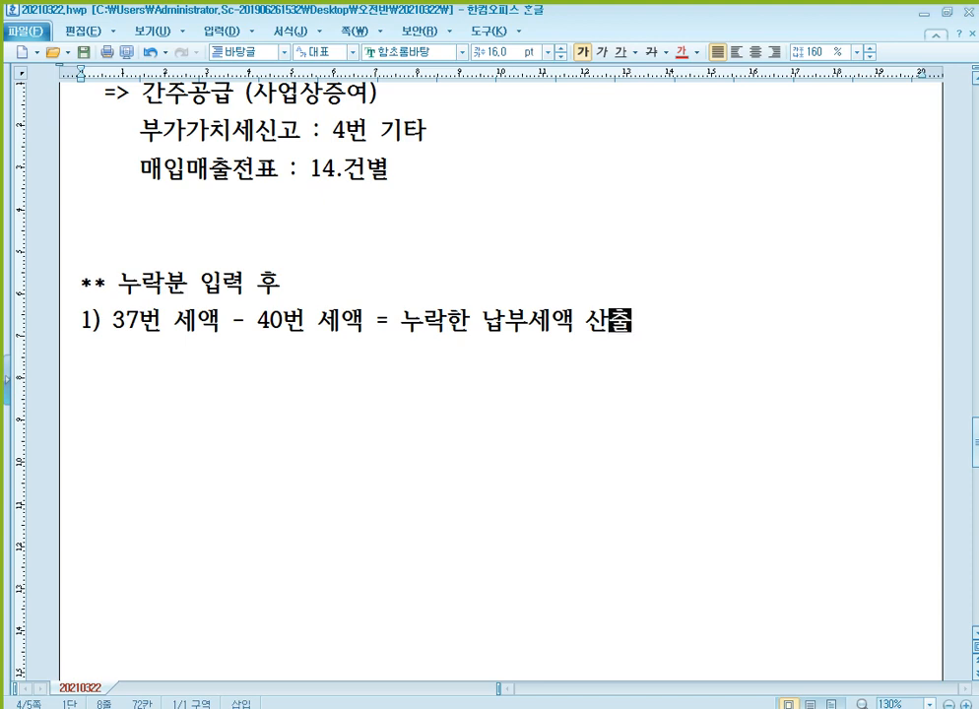
Step: Underline "40번 세액" in item 1) and add "(불공제세액은 제외)" beneath it
drag(259, 332, 363, 333)
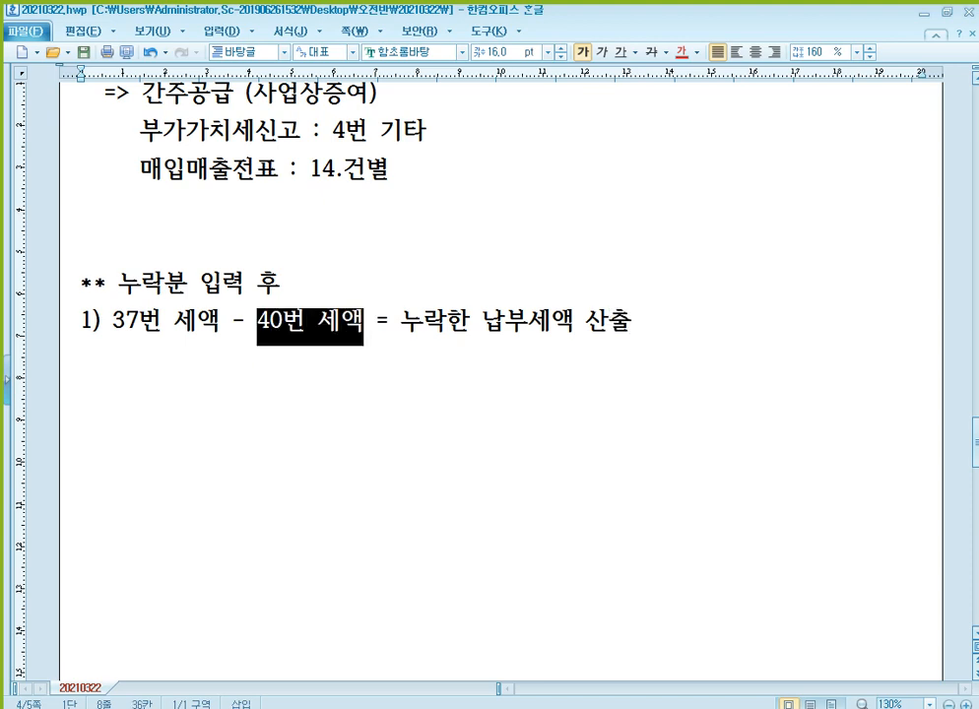
click(622, 53)
click(281, 359)
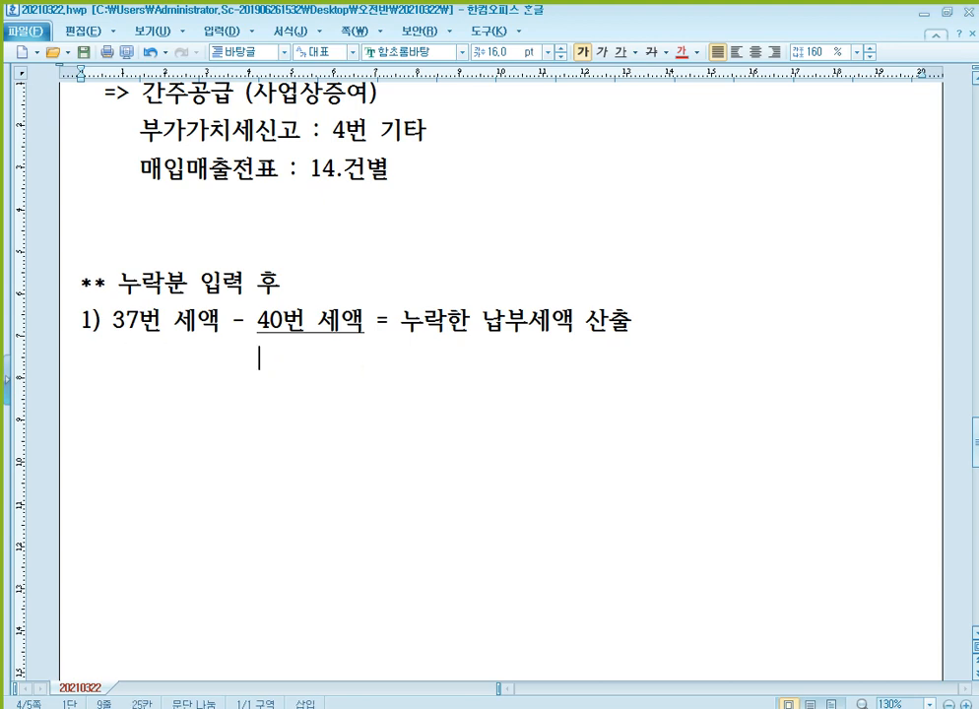
text((불공ㅈ)
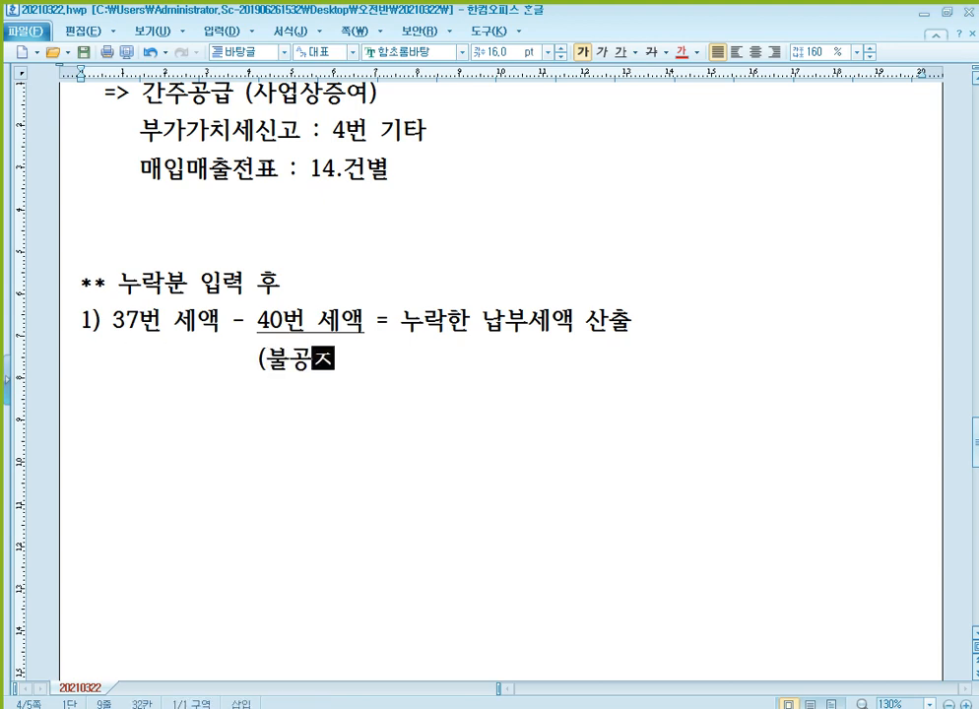
text(제세액은 정)
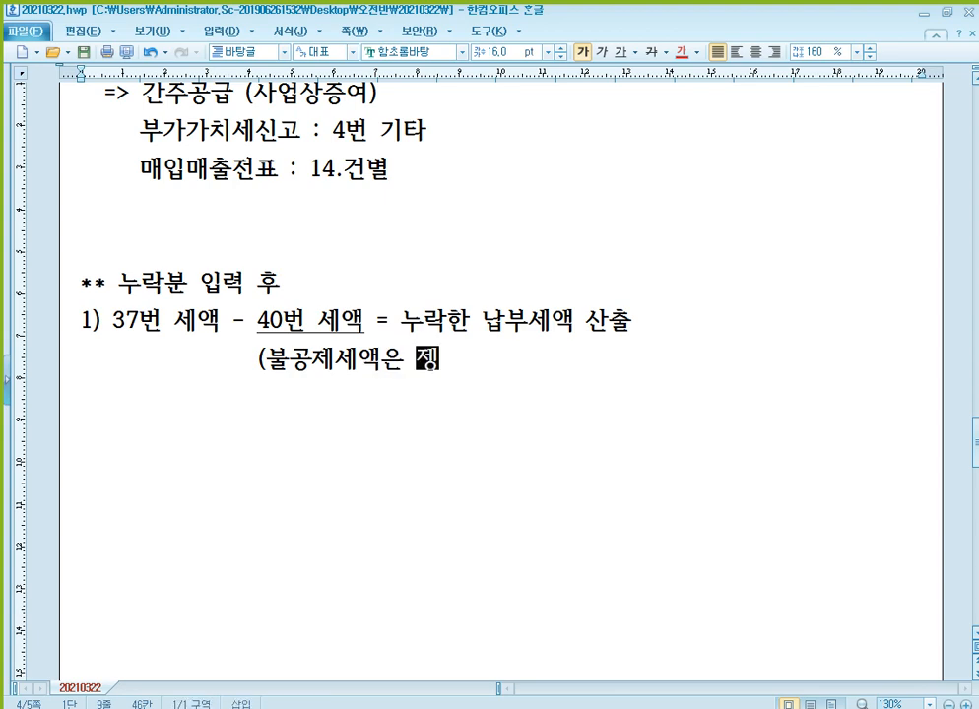
text(외))
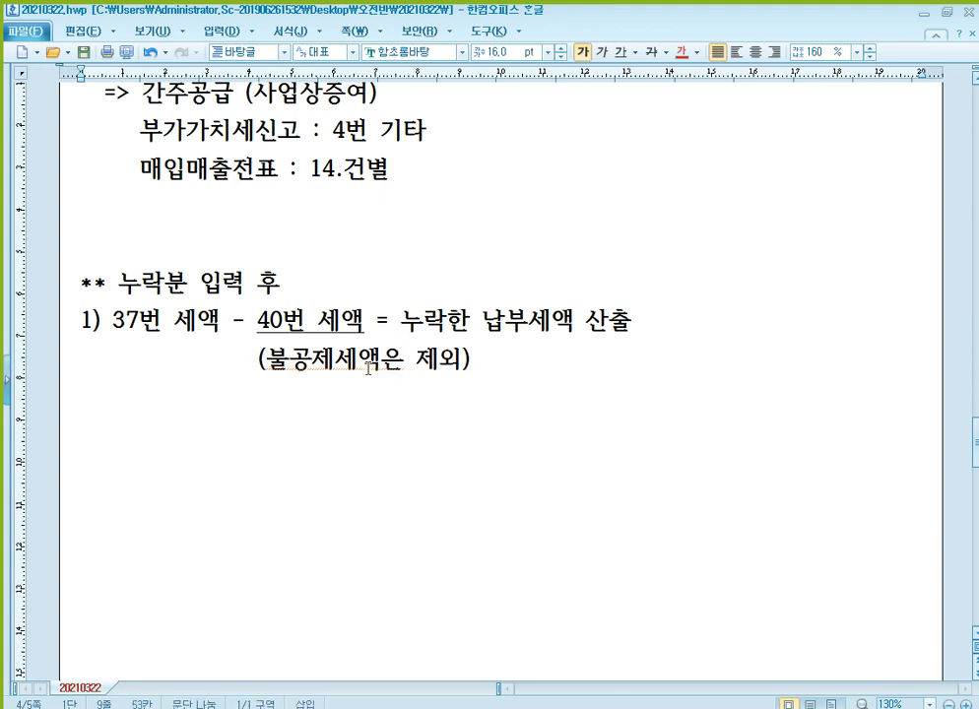
Step: Open the 가산세명세 from line 26 of the 부가가치세신고서 and start item 2) of the notes with "26번 ->"
key(Return)
text(2)
key(alt+Tab)
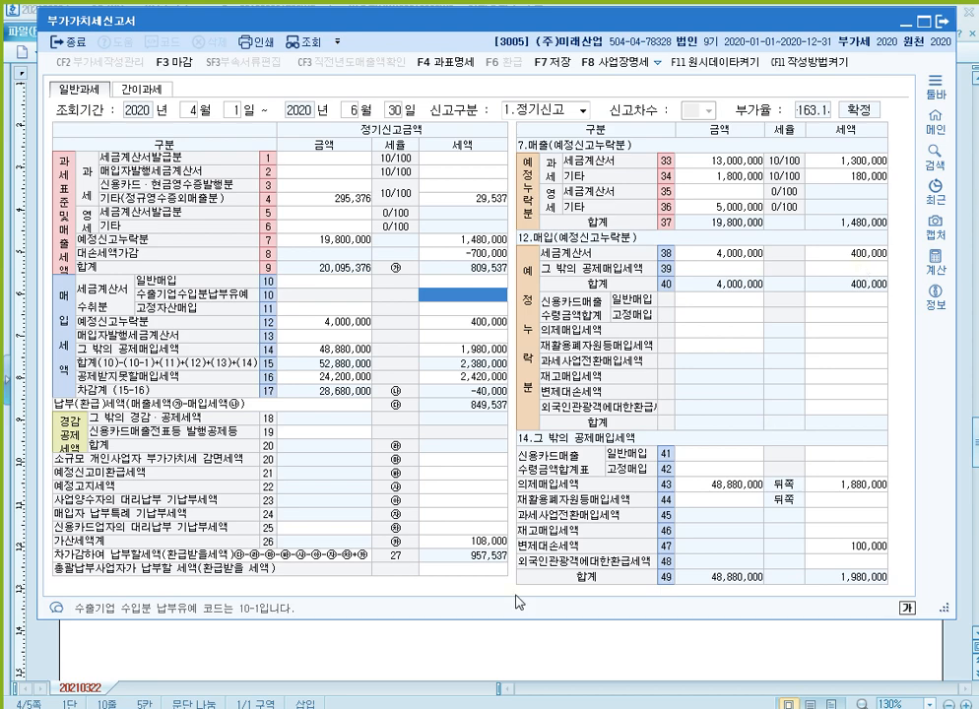
click(480, 544)
click(448, 666)
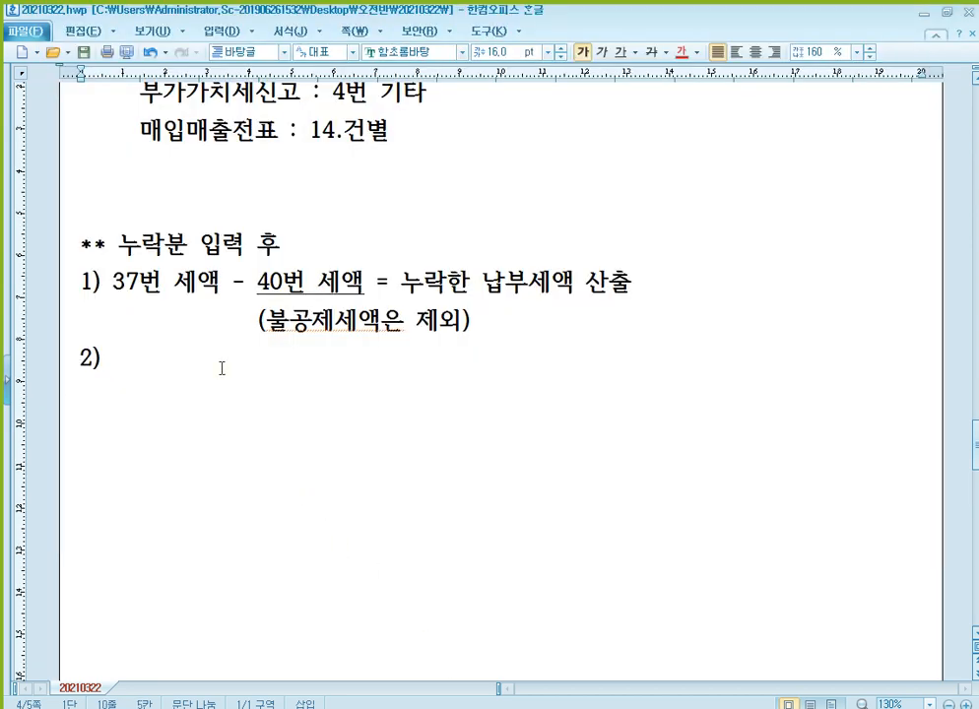
text(26번 ->)
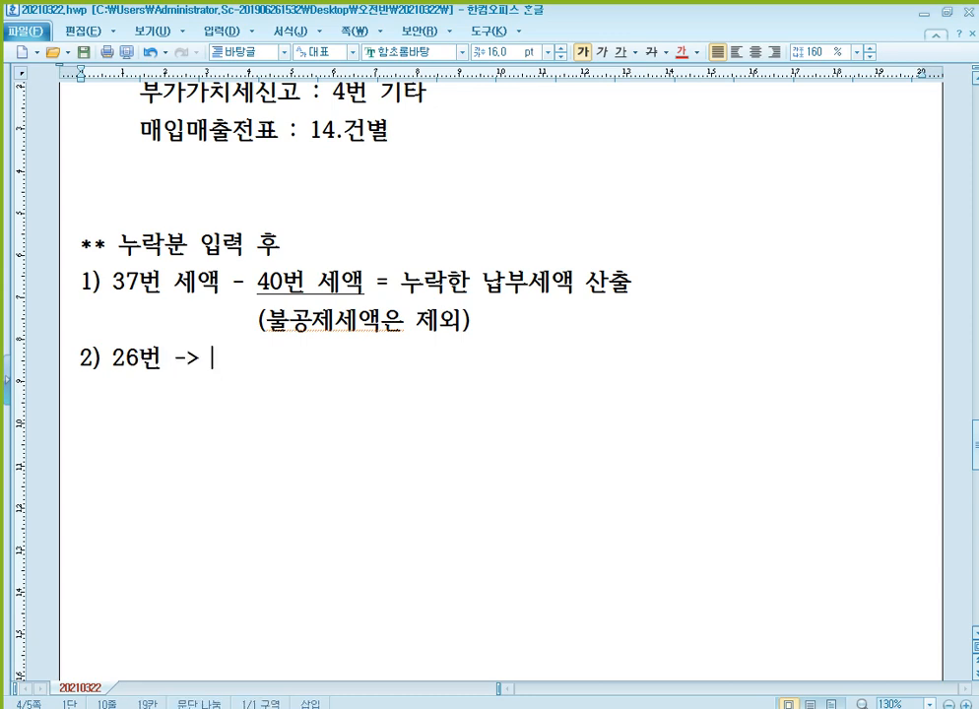
Step: Look up the 과소·초과환급(일반) line in the 가산세명세 and add "71번, 73번에" to item 2) of the notes
key(alt+Tab)
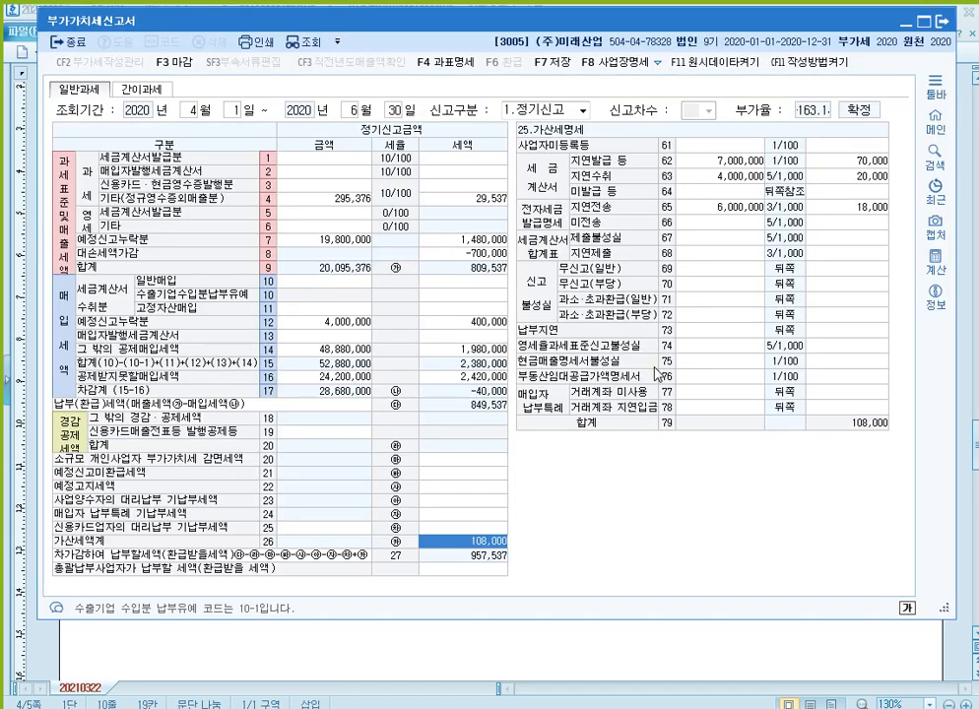
click(717, 301)
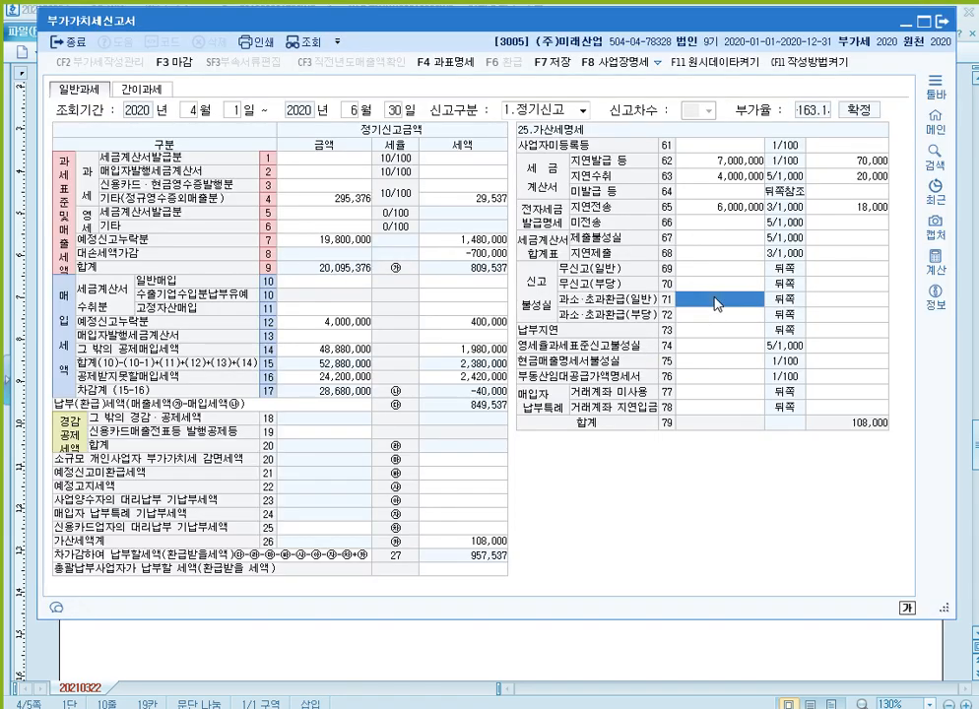
click(659, 638)
click(366, 362)
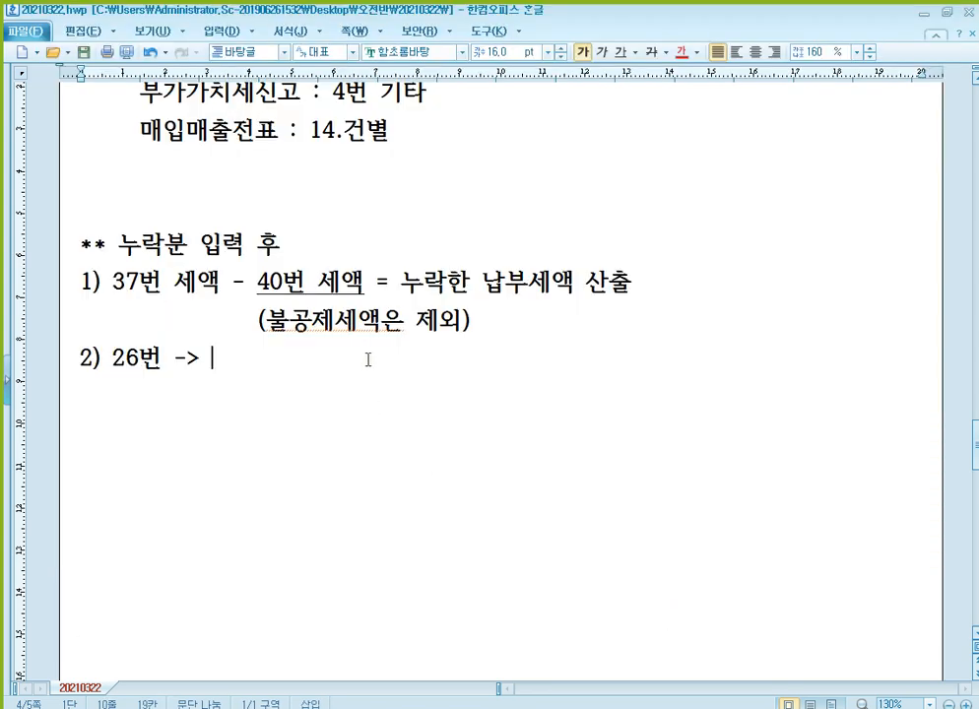
text(71번,)
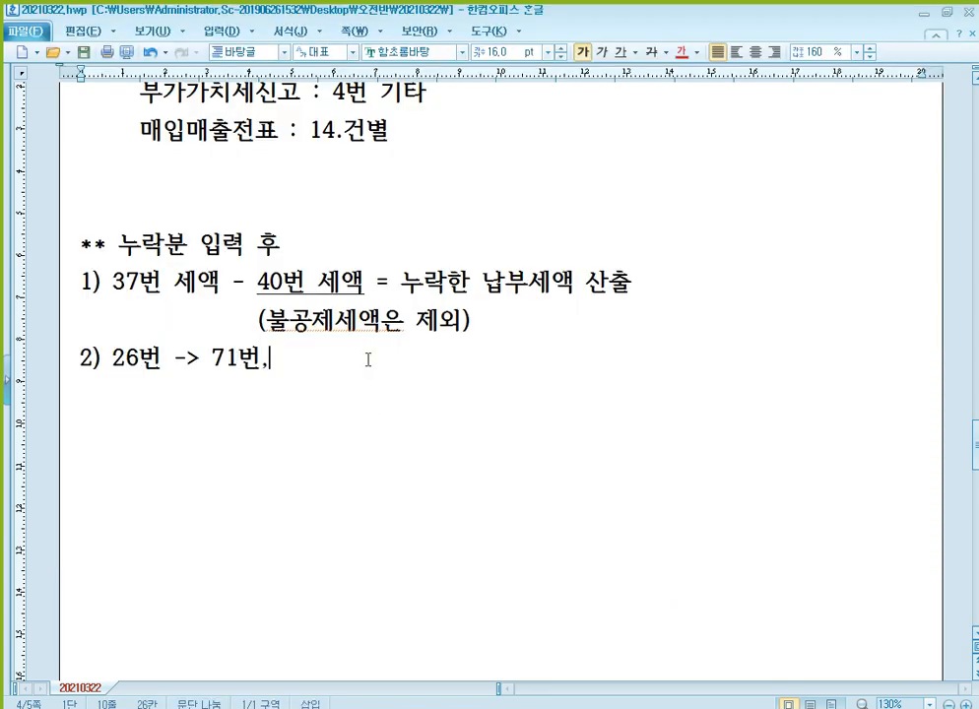
text( 73번)
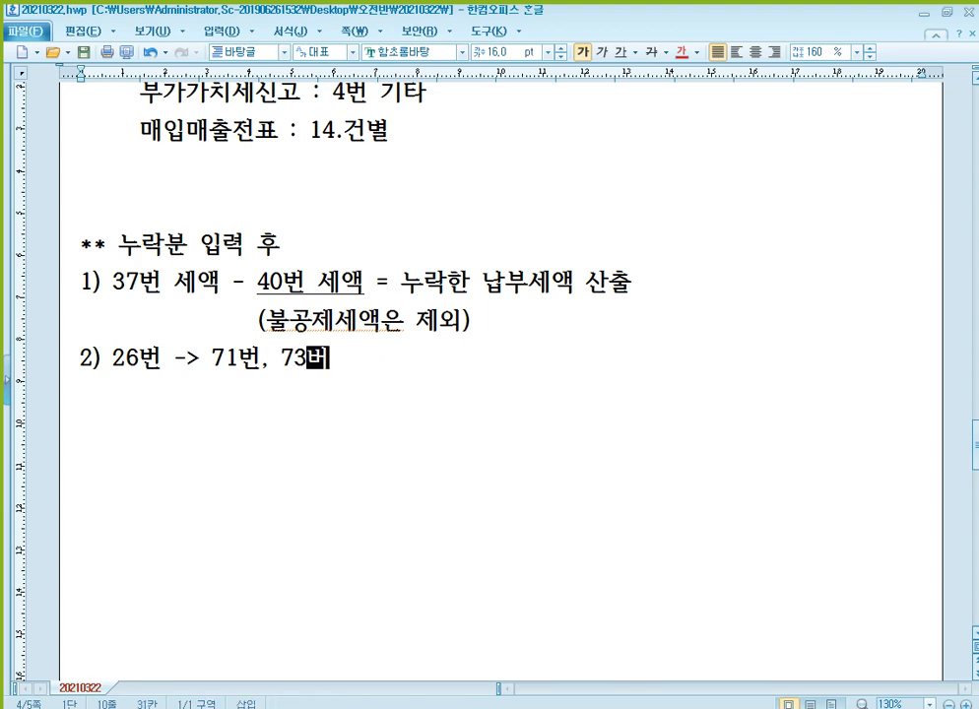
text(에)
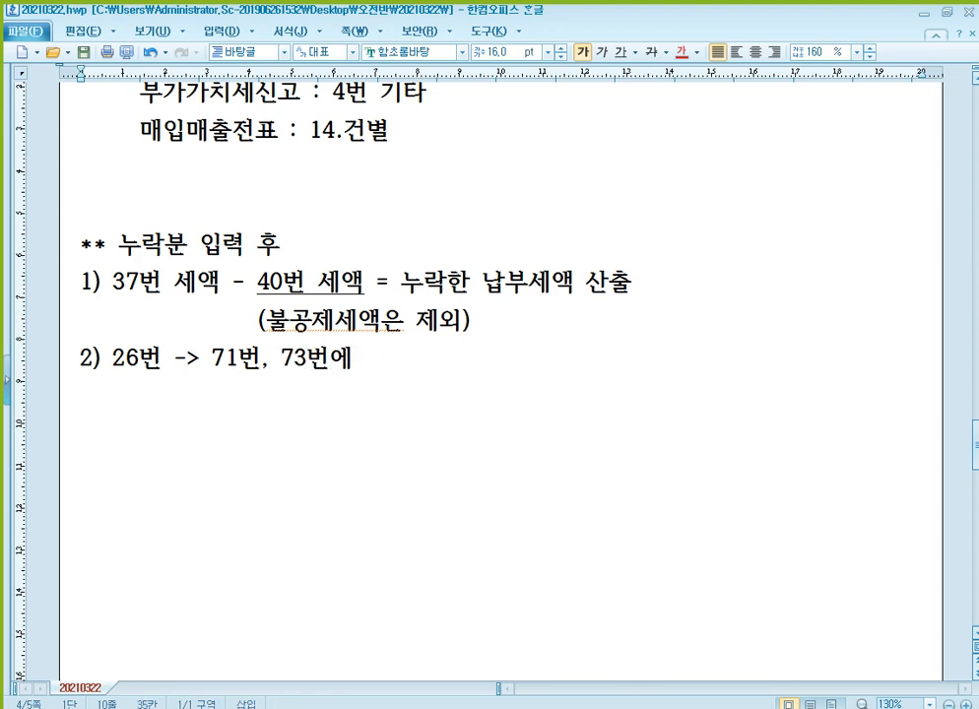
Step: Complete item 2) of the notes with "누락한 납부세액 입력"
text( 누락하ㄴ 나붑세액)
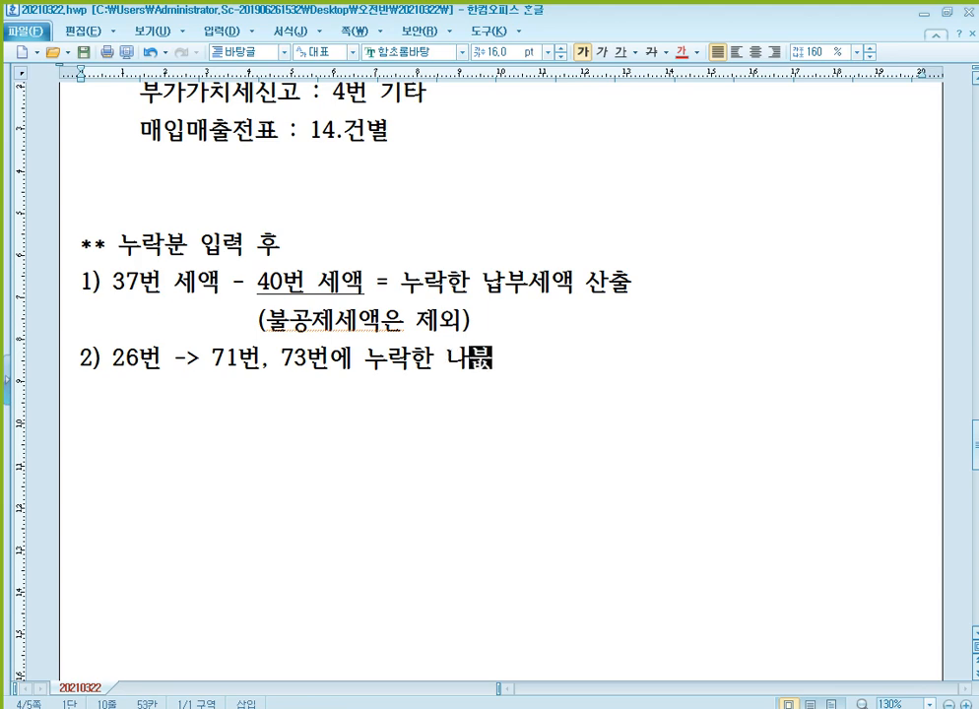
key(BackSpace)
key(BackSpace)
key(BackSpace)
key(BackSpace)
text(납)
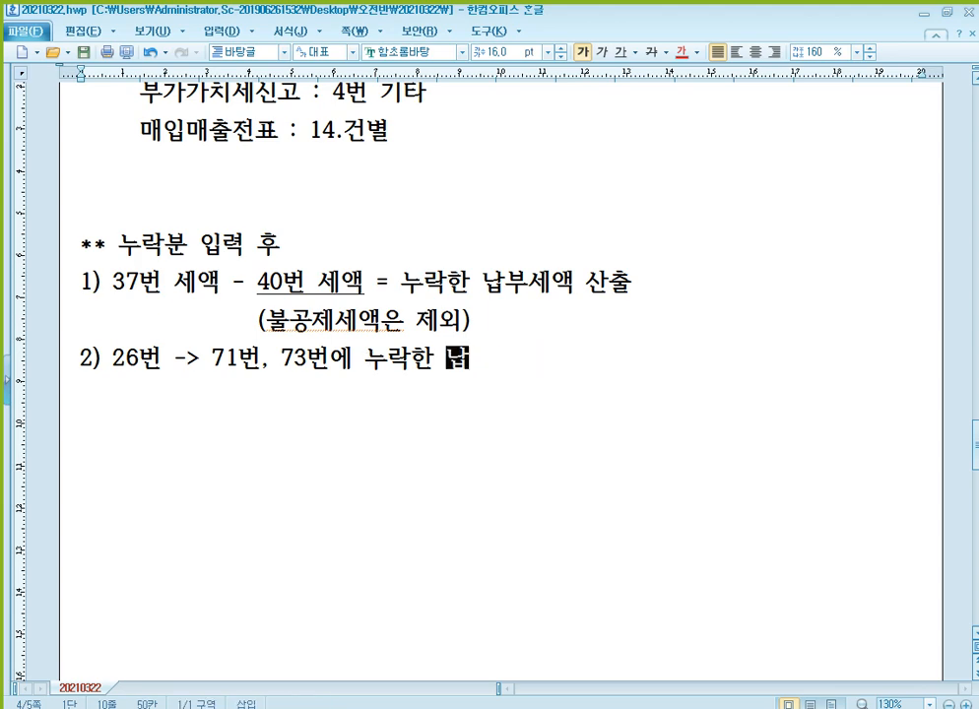
text(부세액 ㅇㅣㅂ력)
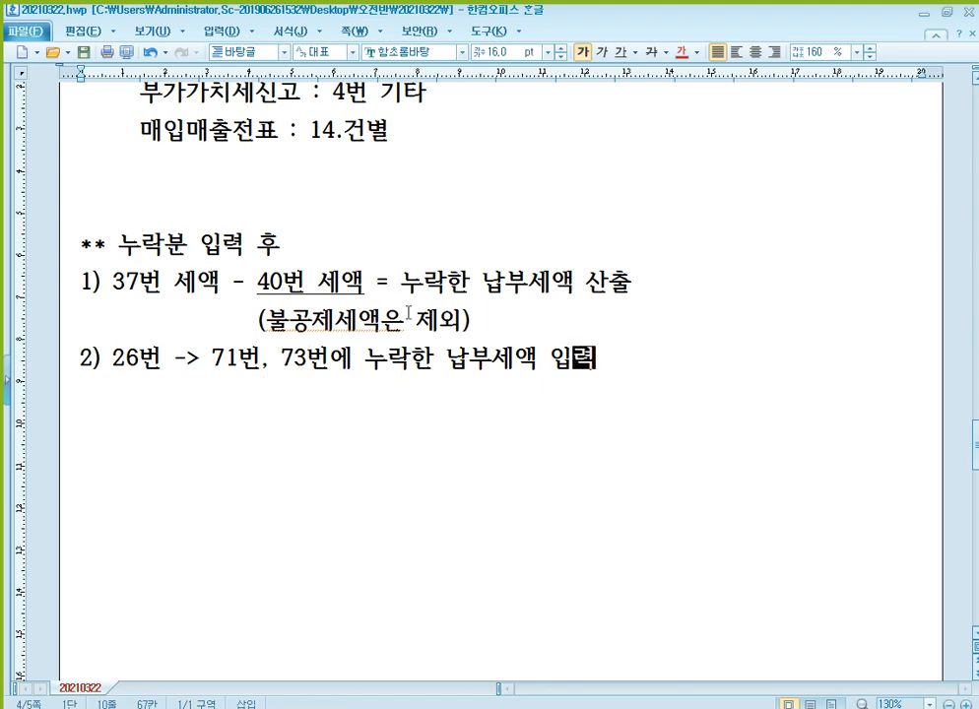
drag(402, 283, 631, 286)
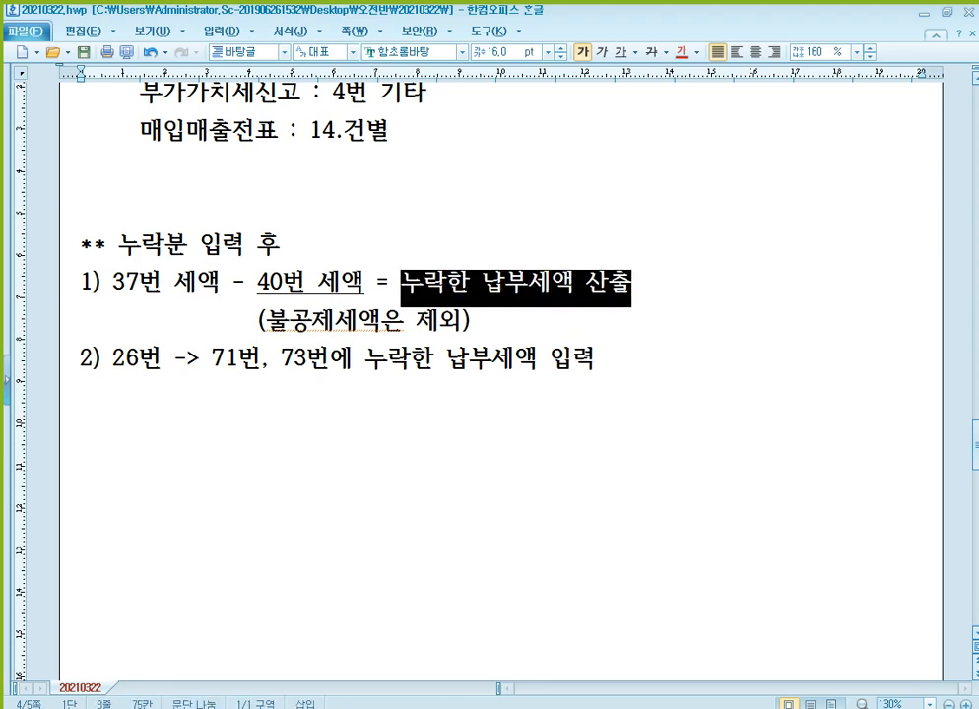
click(586, 285)
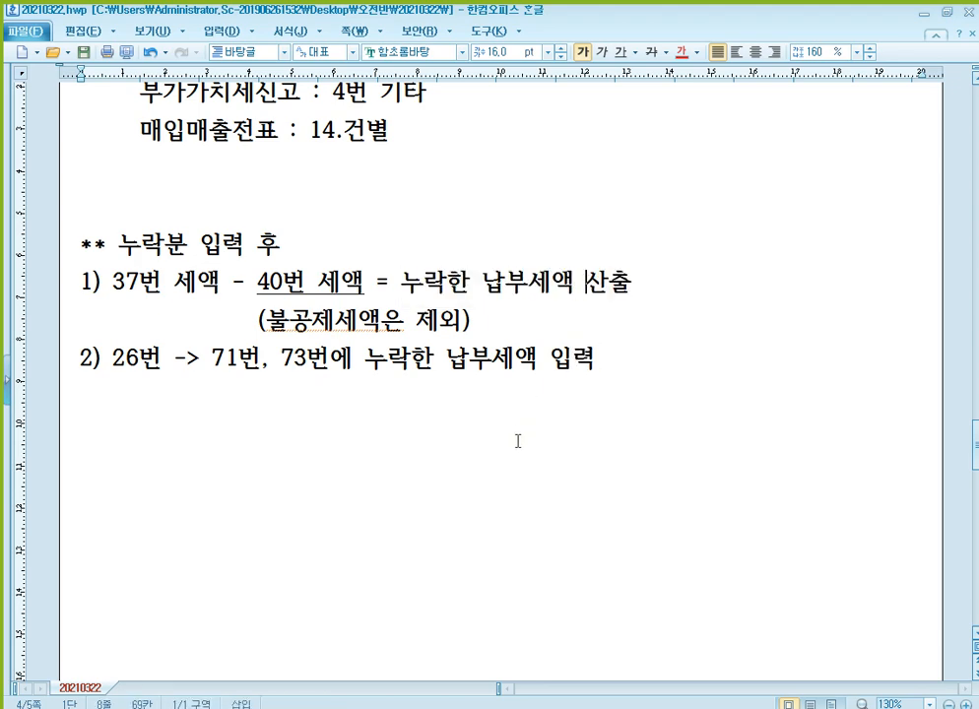
Step: Switch to the 부가가치세신고서 and enter 1,080,000 as the amount of line 71, 과소·초과환급(일반), in the 가산세명세
click(530, 708)
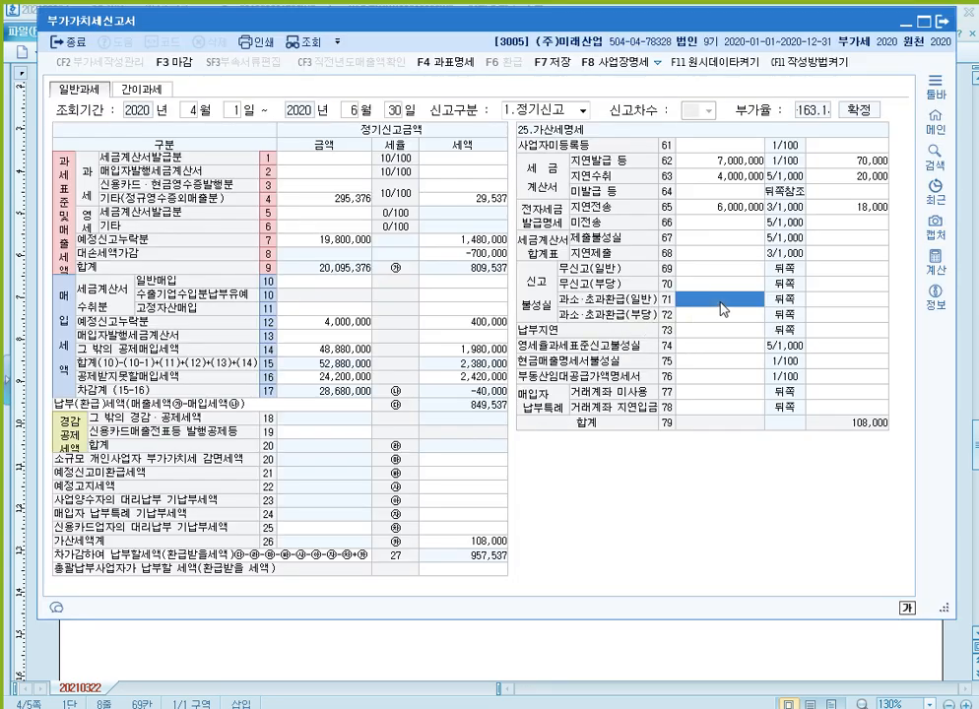
click(748, 271)
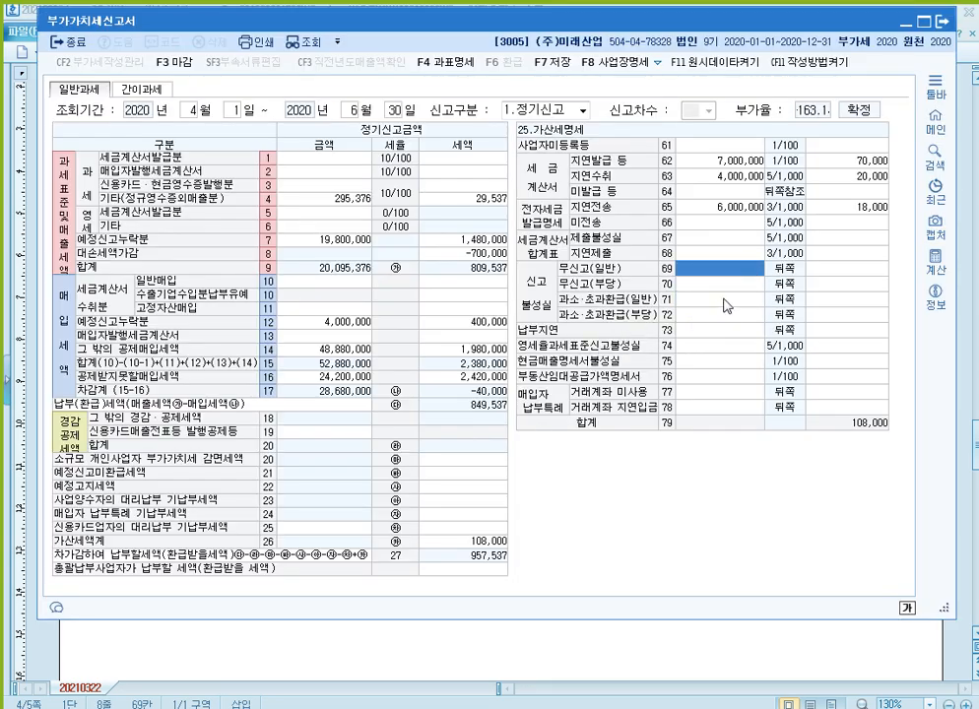
click(727, 299)
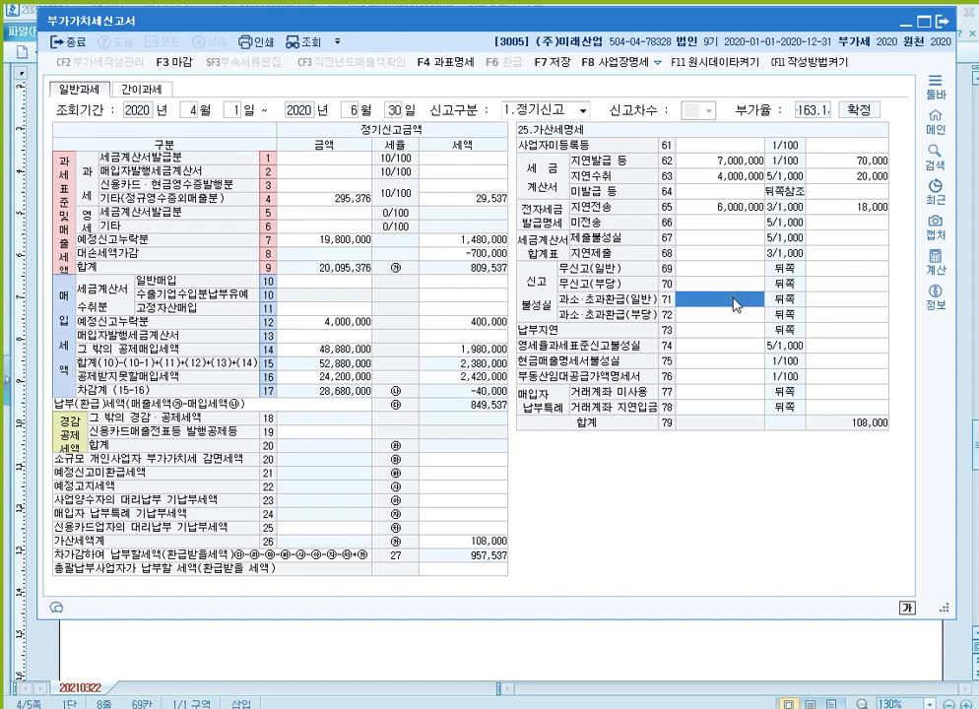
click(734, 301)
key(Return)
click(733, 298)
Step: Calculate the line 71 penalty with the built-in calculator as 1,080,000 × 0.1 × 0.25
click(933, 262)
drag(543, 108, 456, 30)
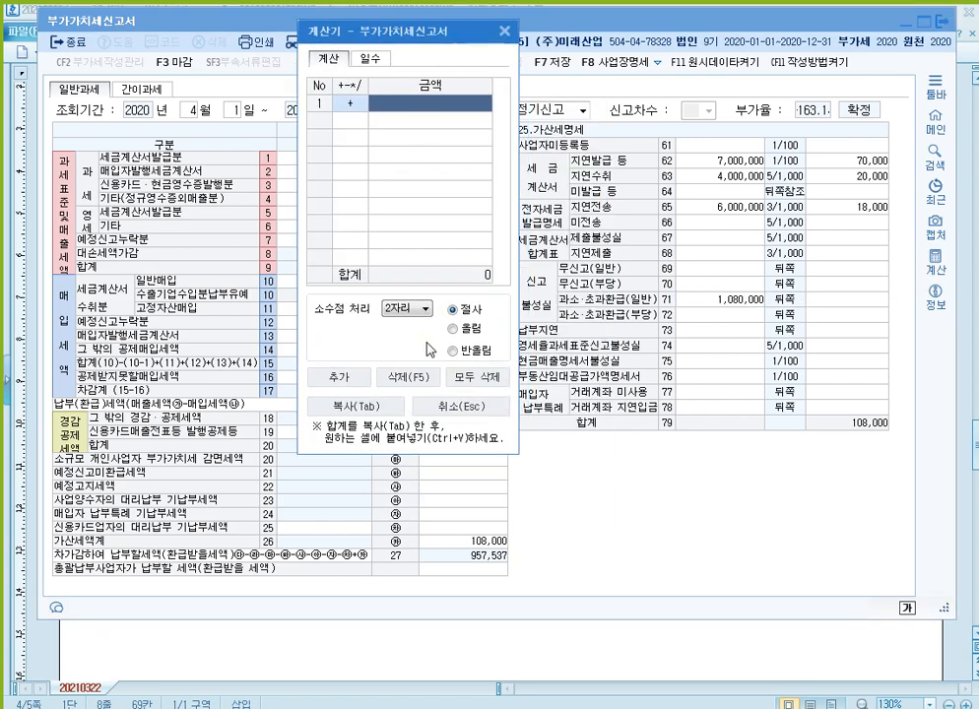
text(1080000)
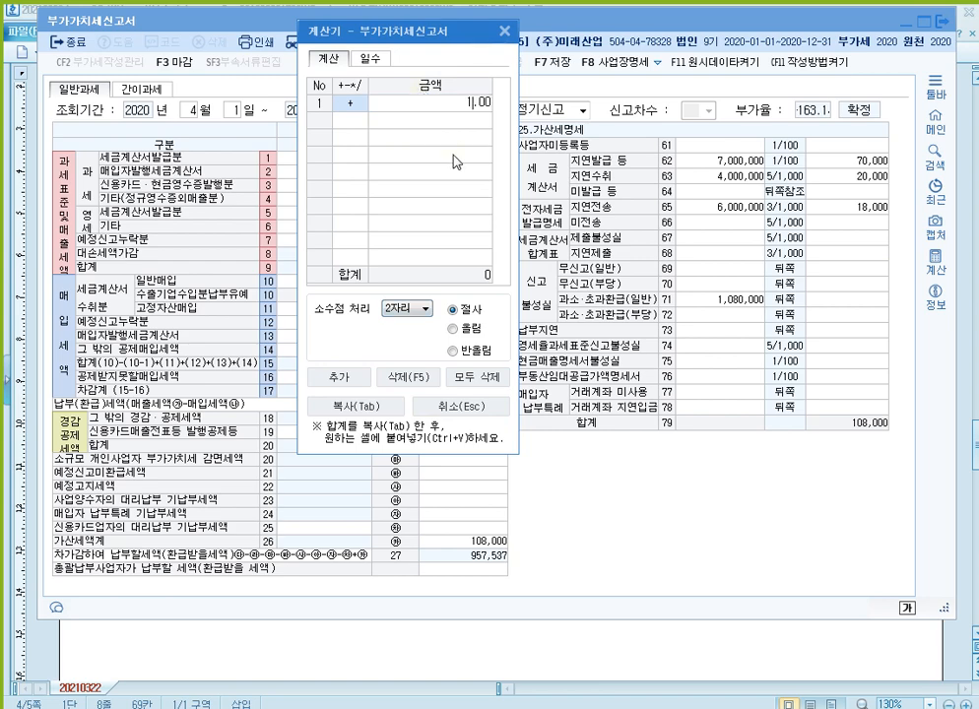
key(Return)
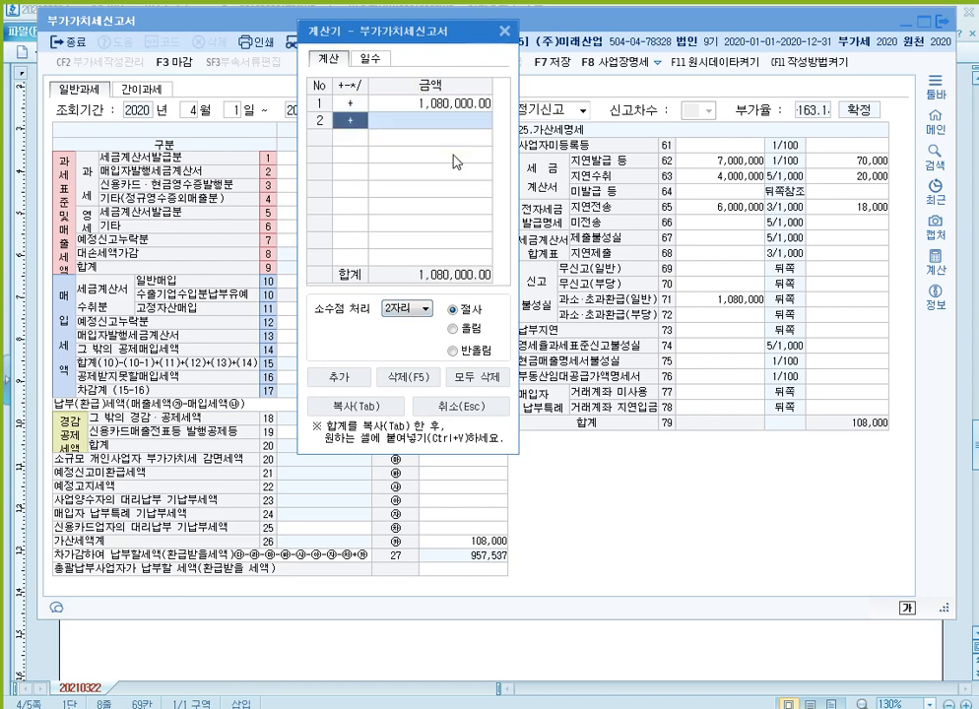
text(*)
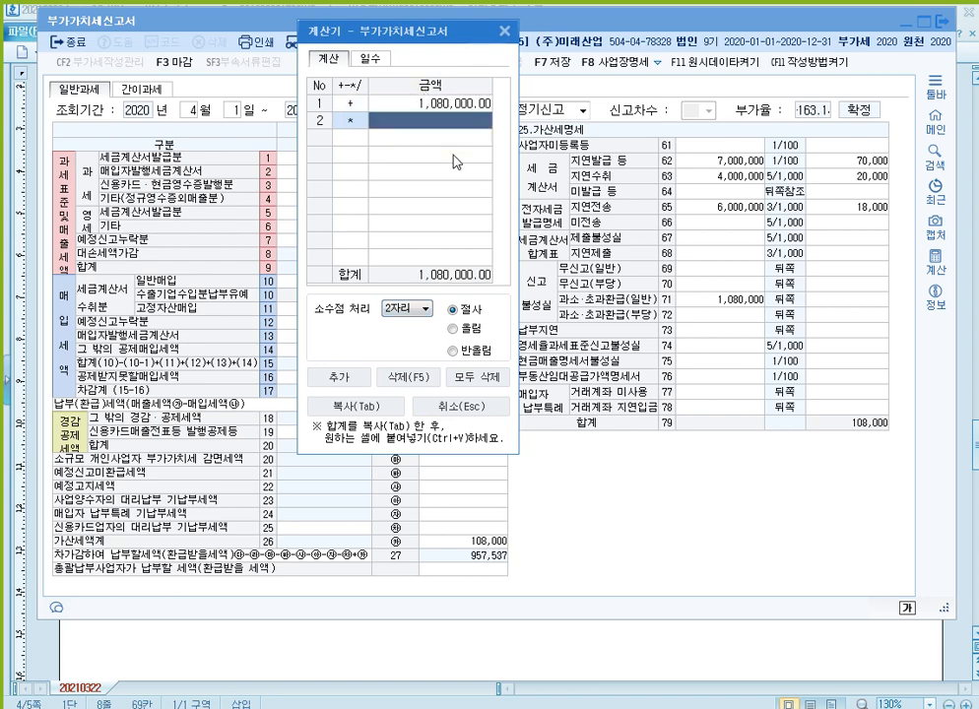
text(0.1)
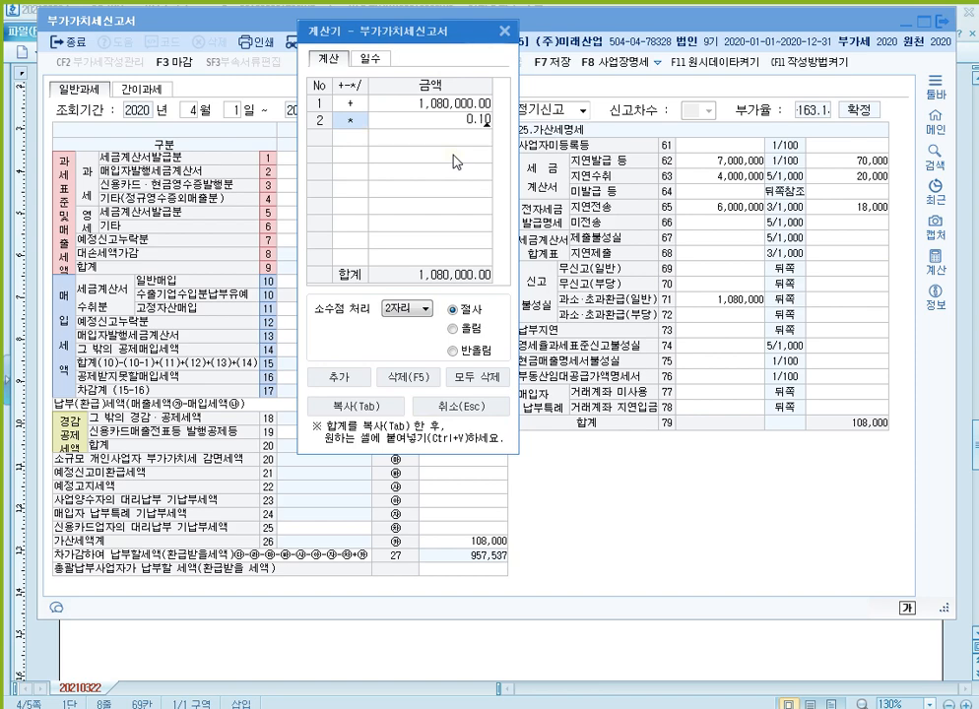
key(Return)
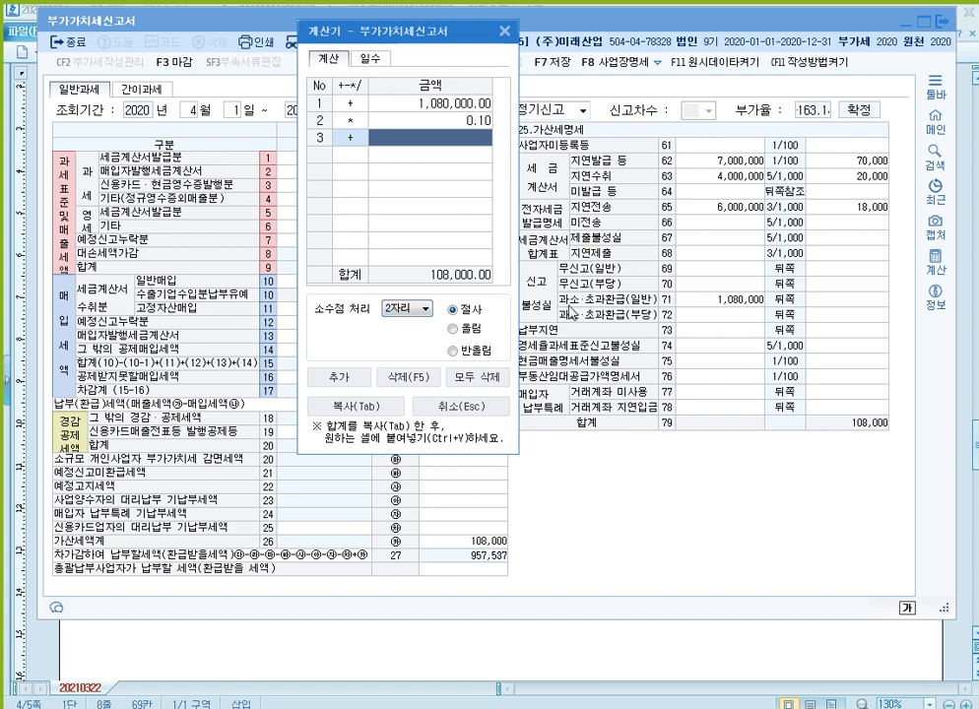
key(asterisk)
text(0.25)
key(Return)
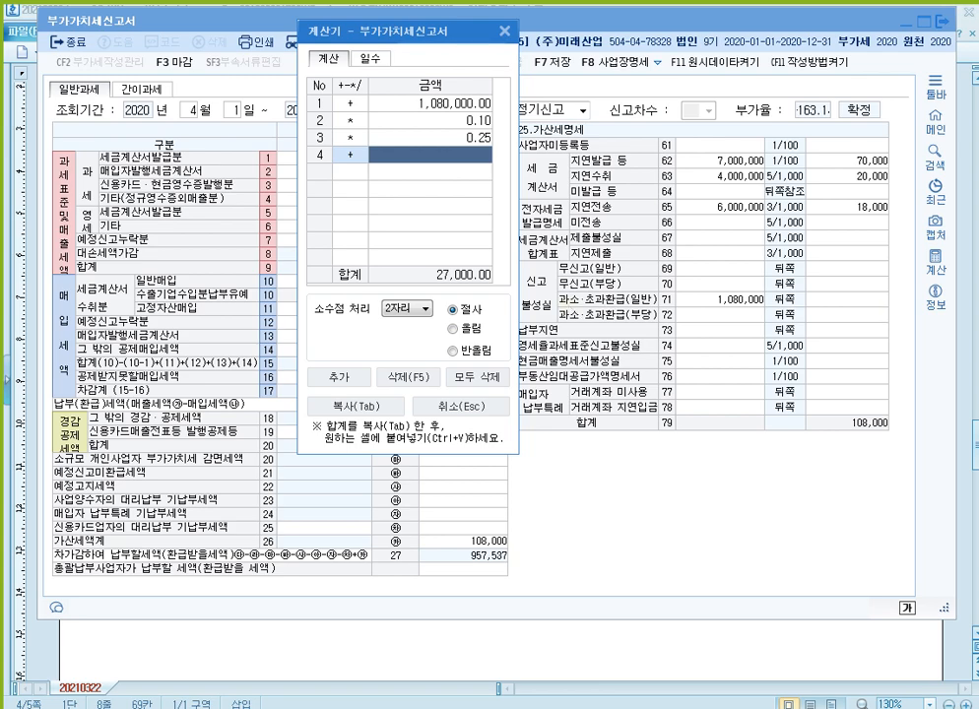
Step: Enter 27,000 as the tax of line 71, 과소·초과환급(일반), and close the calculator
click(856, 300)
text(270000)
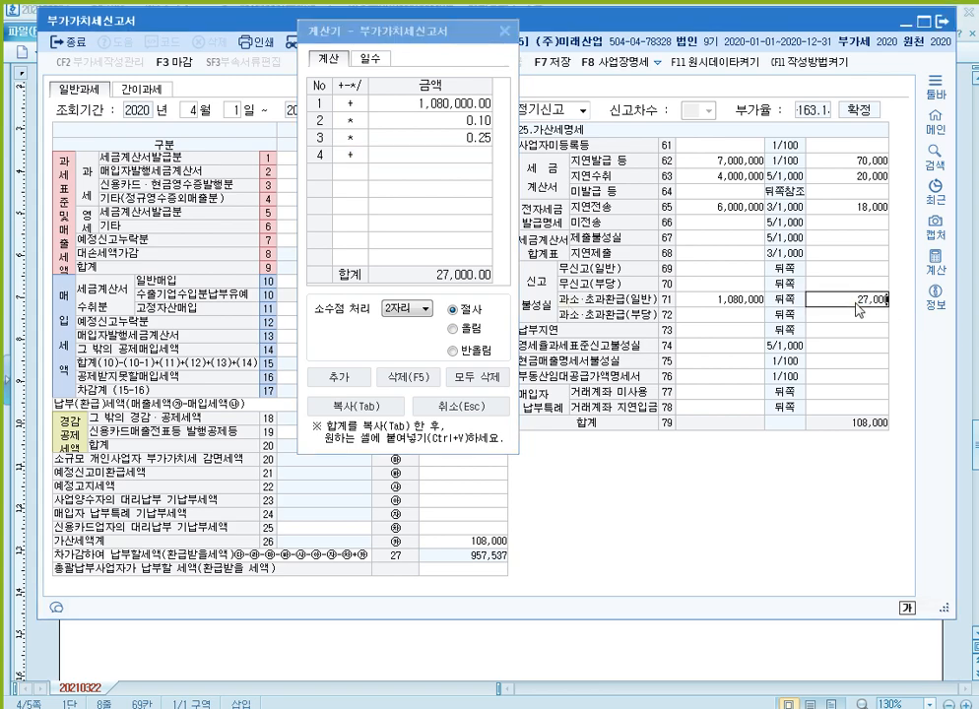
key(Return)
key(Up)
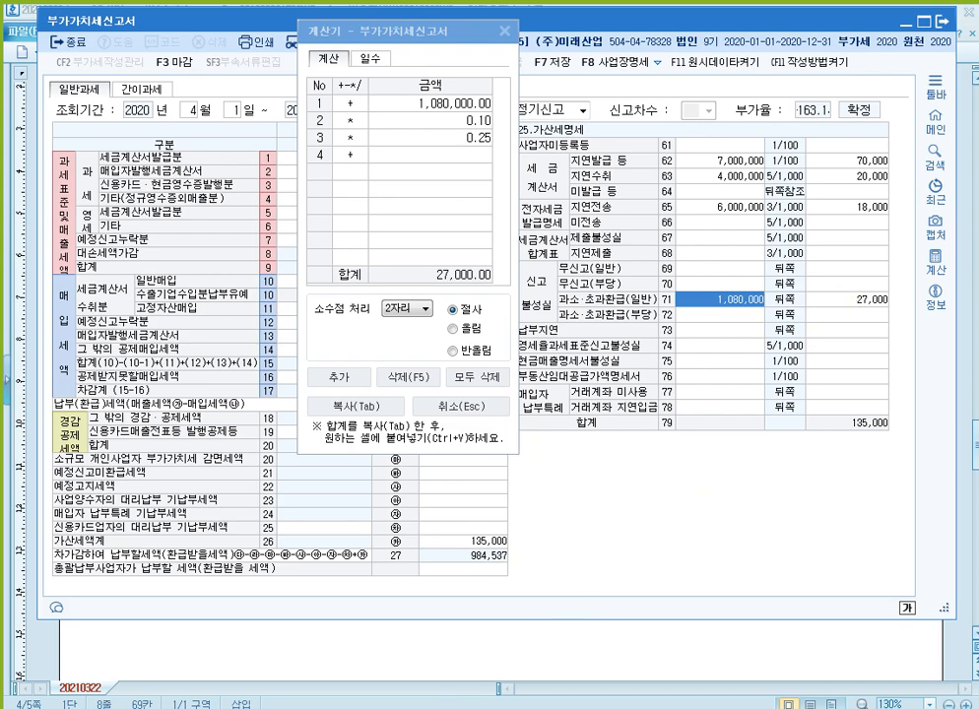
click(538, 651)
click(504, 33)
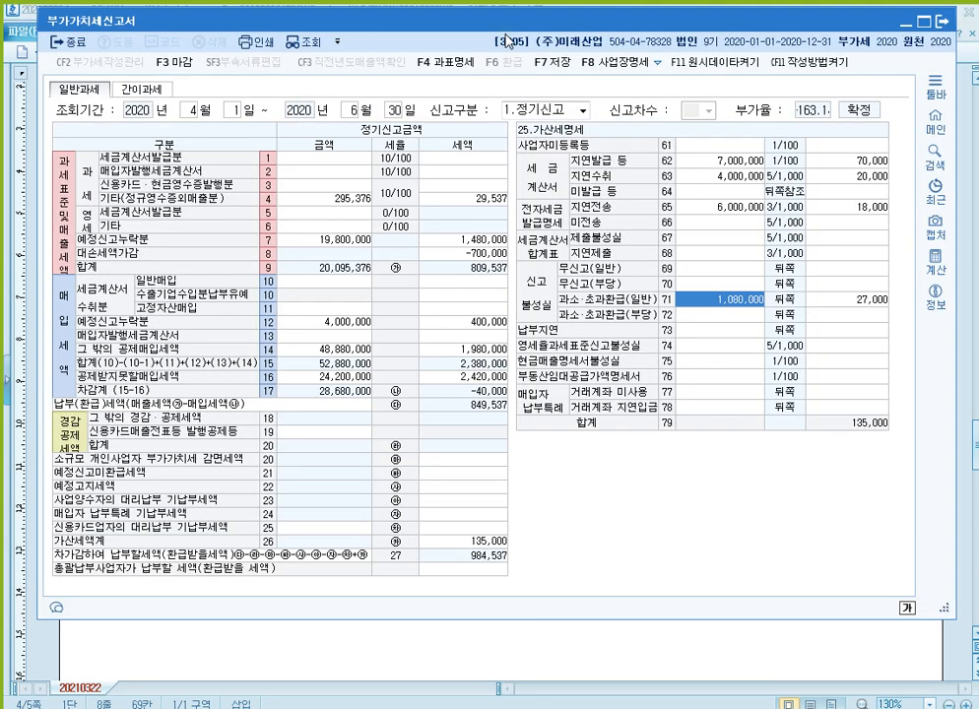
Step: Switch to the 20210322.hwp notes and add "- 71번 : 누락한납부세액 X 0.1 X 0.25" under item 2)
click(420, 670)
click(350, 409)
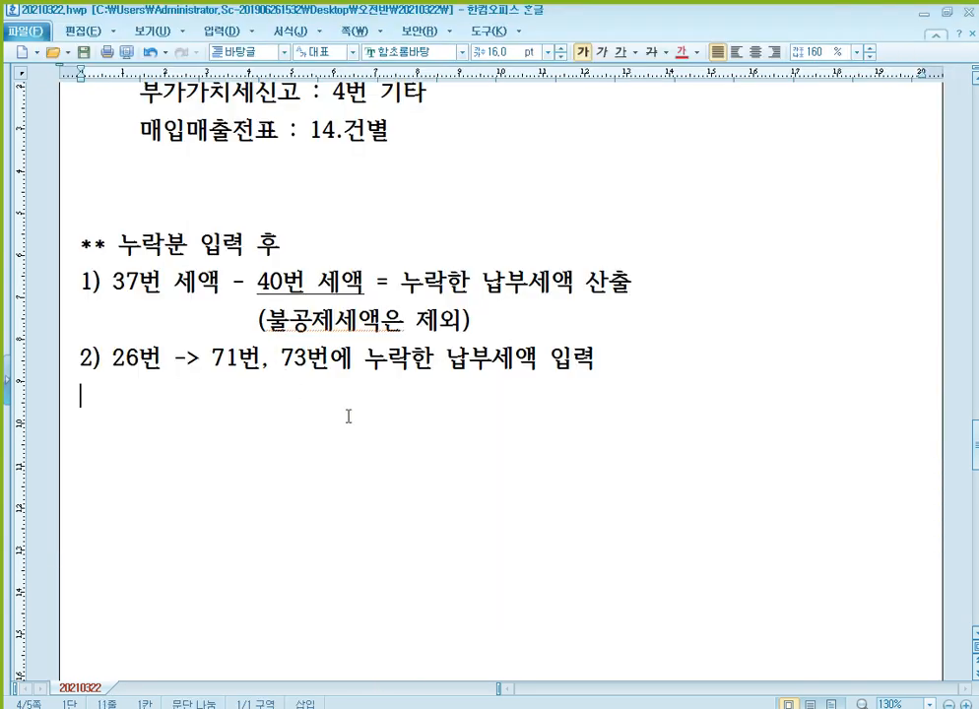
text(- 71번 : )
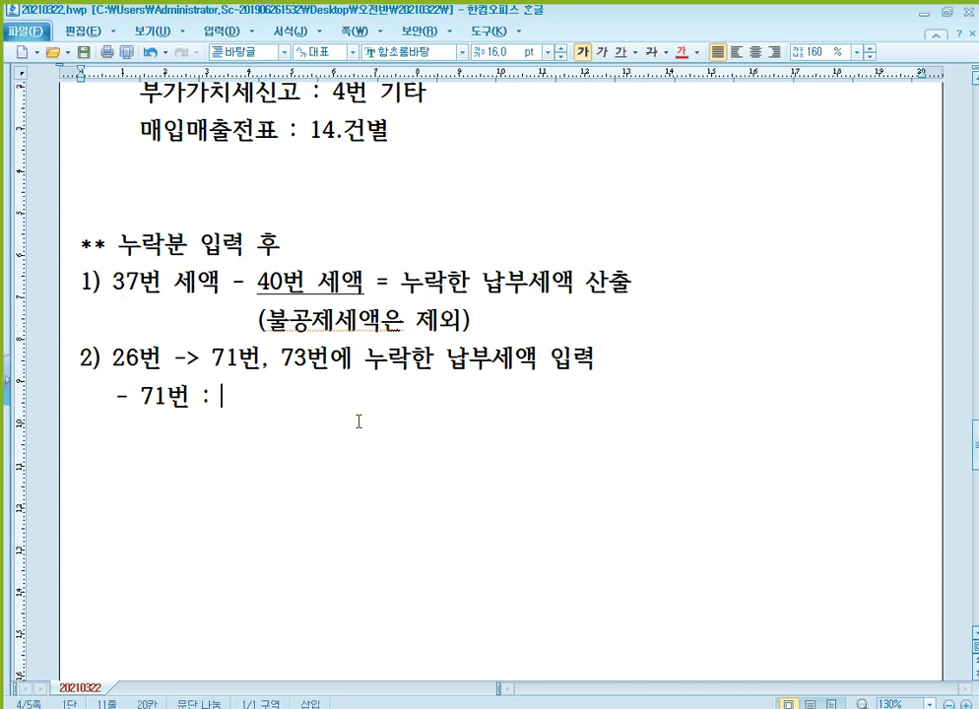
text(누락한나ㅂ부세액 )
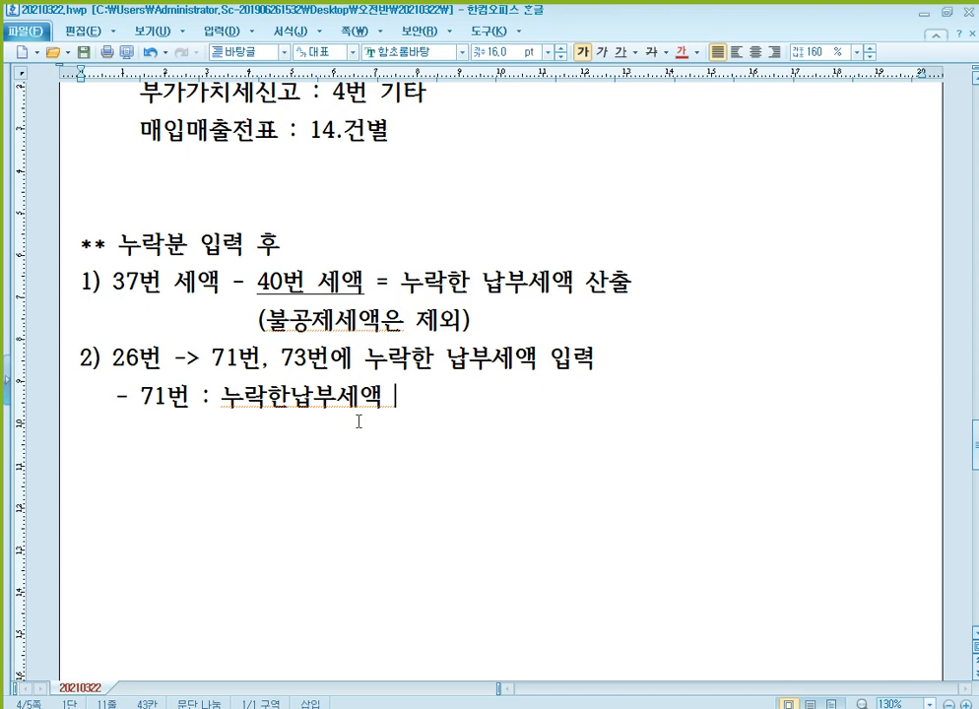
text(X 0,)
text(.1 X)
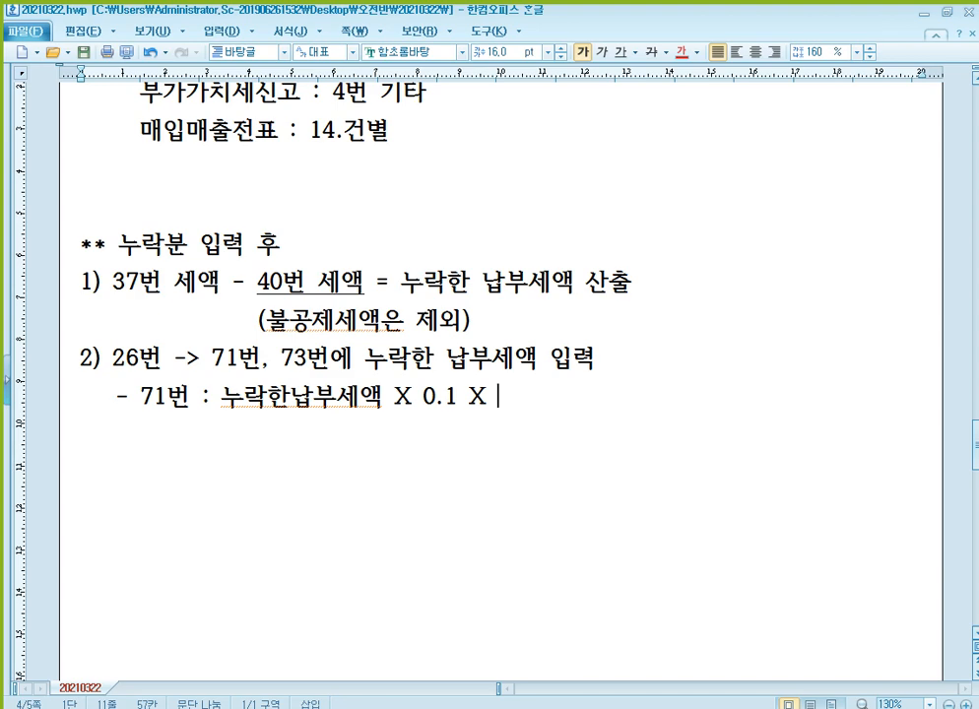
text(이)
text(2)
key(BackSpace)
key(BackSpace)
text(.25)
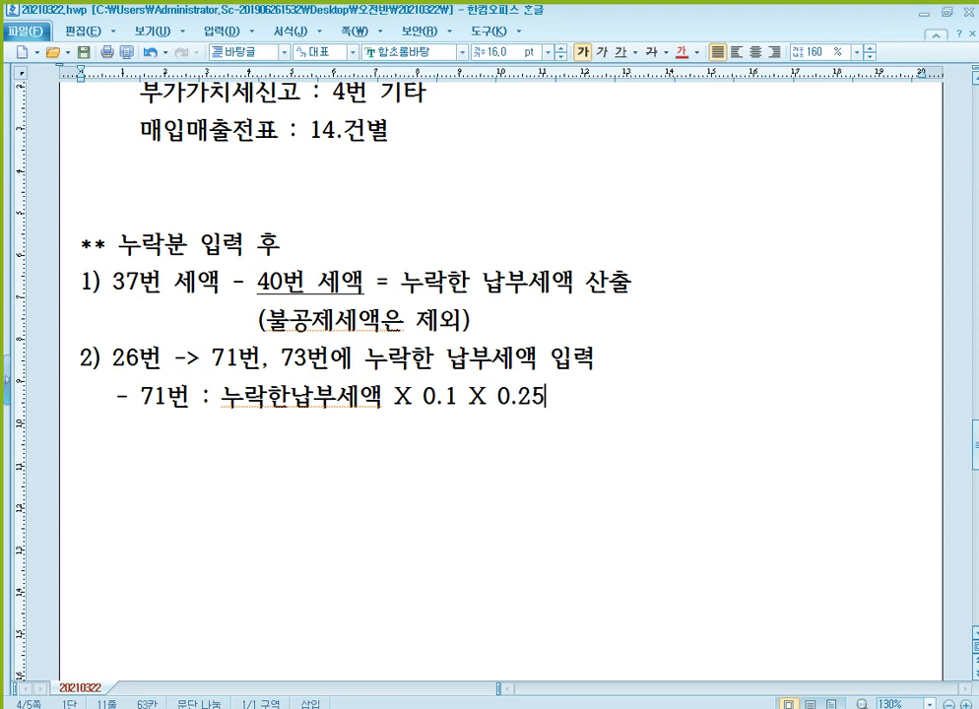
Step: Append "(예정누락분 확정신고)" to the 71번 formula and add "0.1 (수정신고 1개월이내)" beneath its 0.25 rate
text( (예정눌)
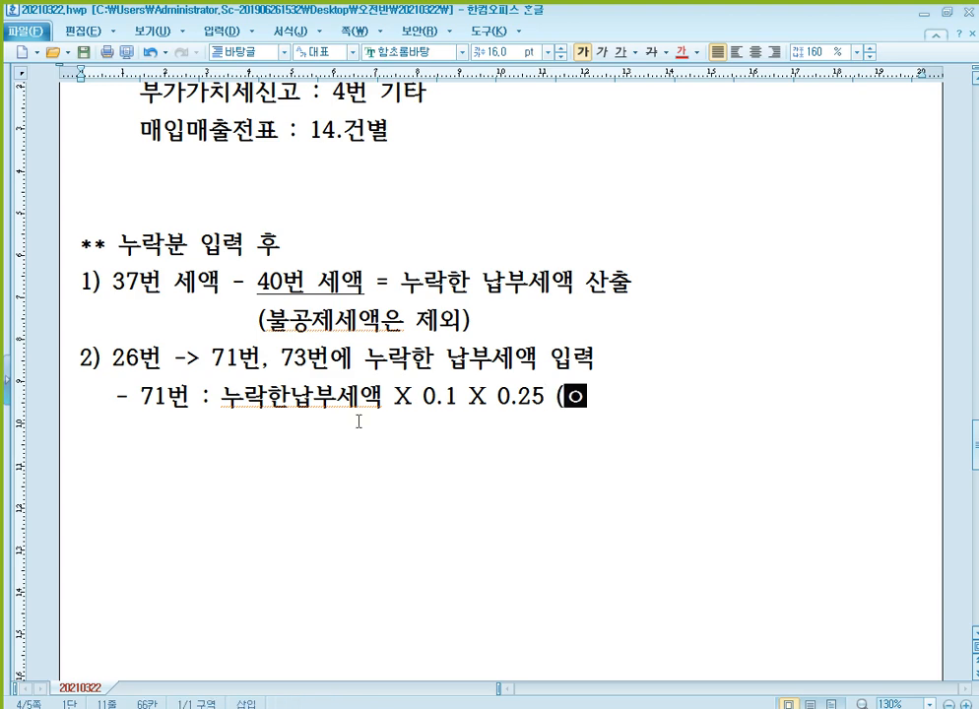
text(락분 확정신고)
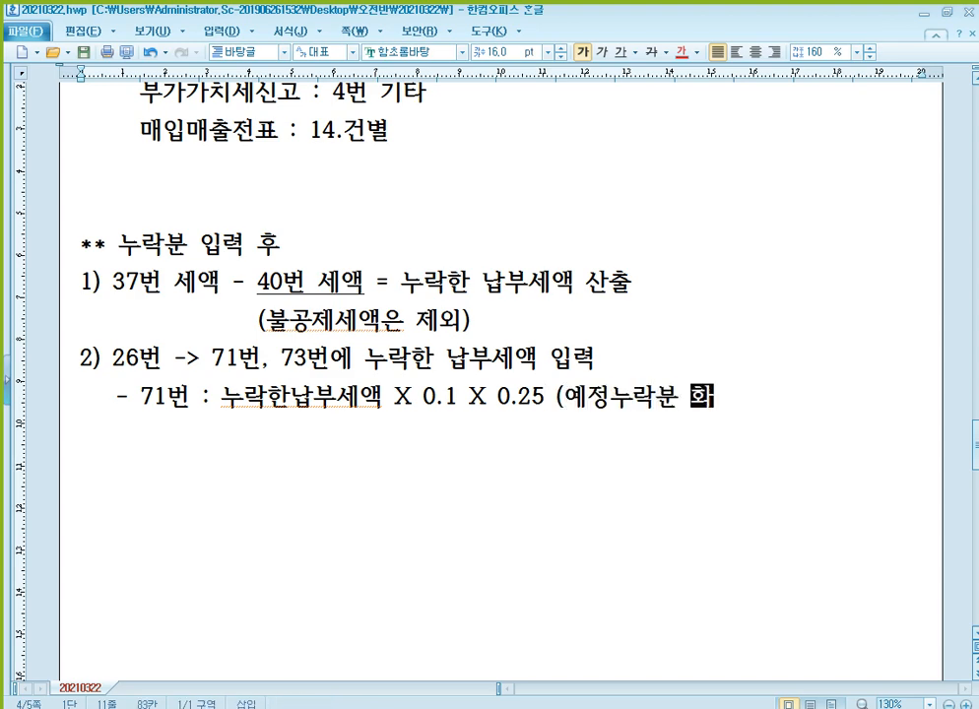
text())
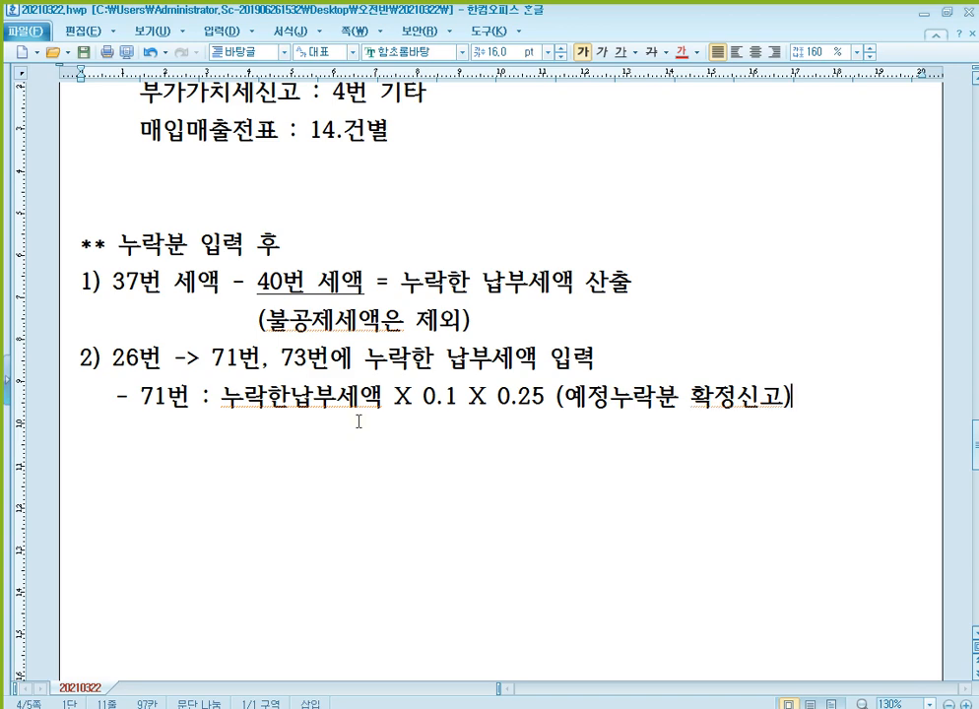
key(Return)
text(0.1  (수정신고 1개월이내)
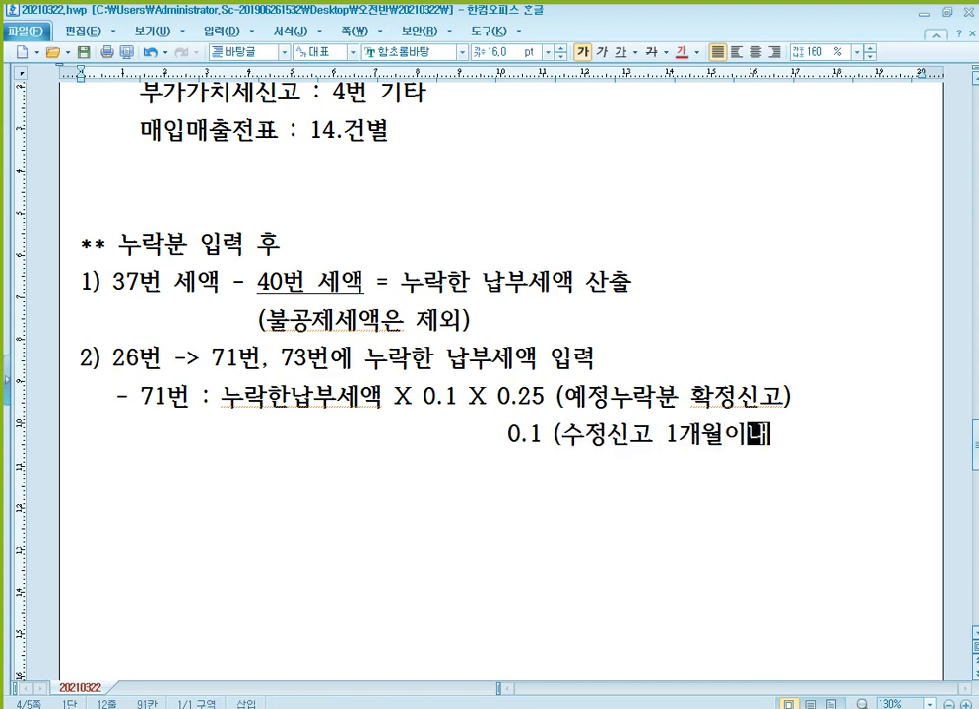
text())
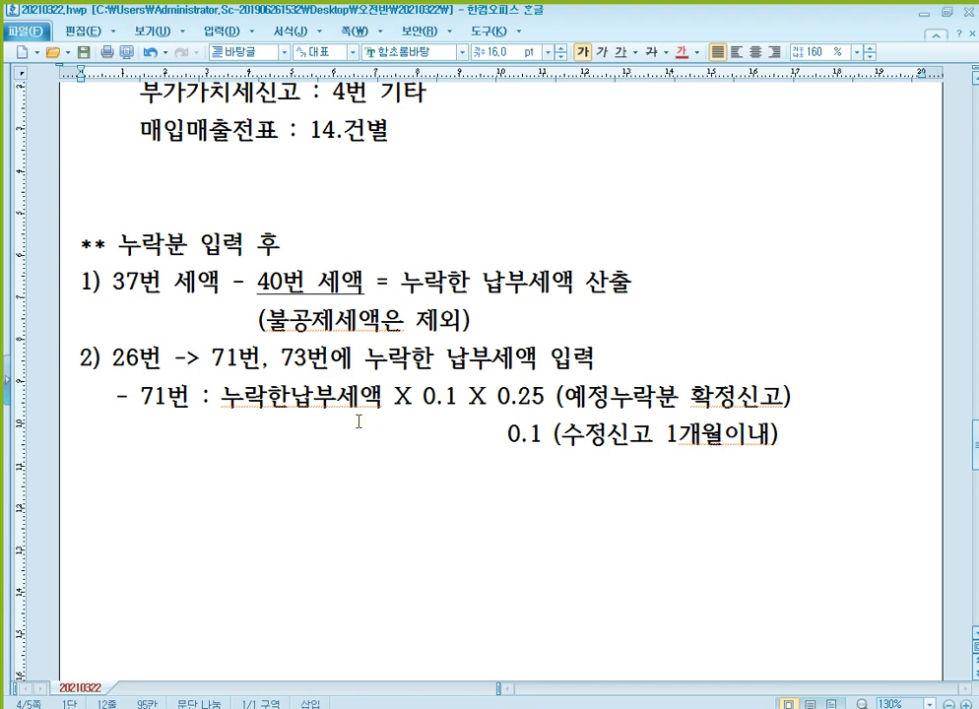
click(498, 396)
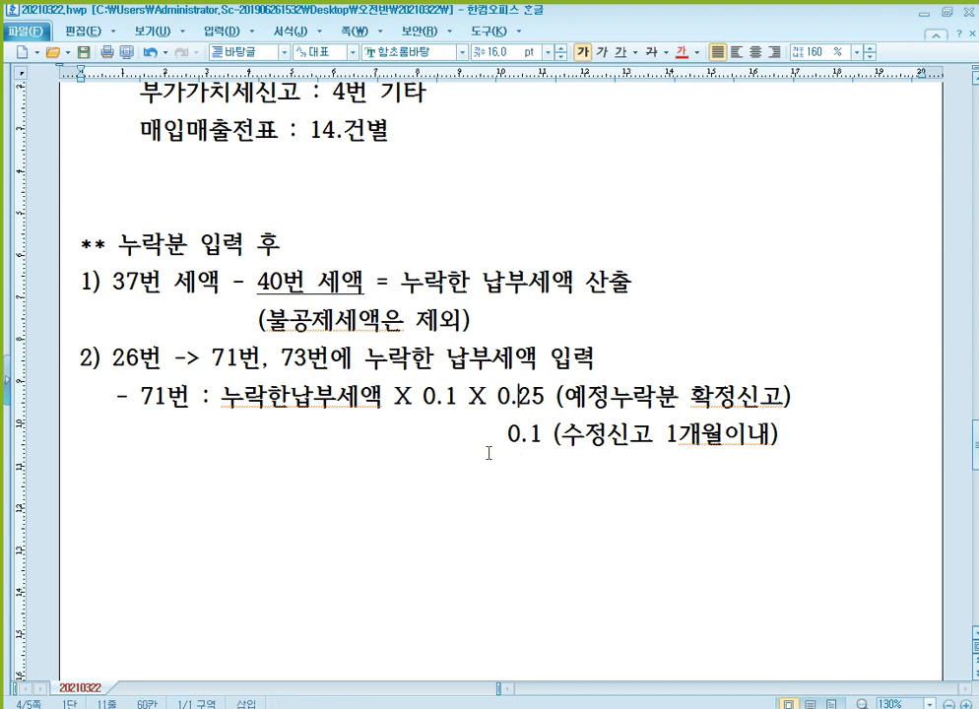
click(430, 510)
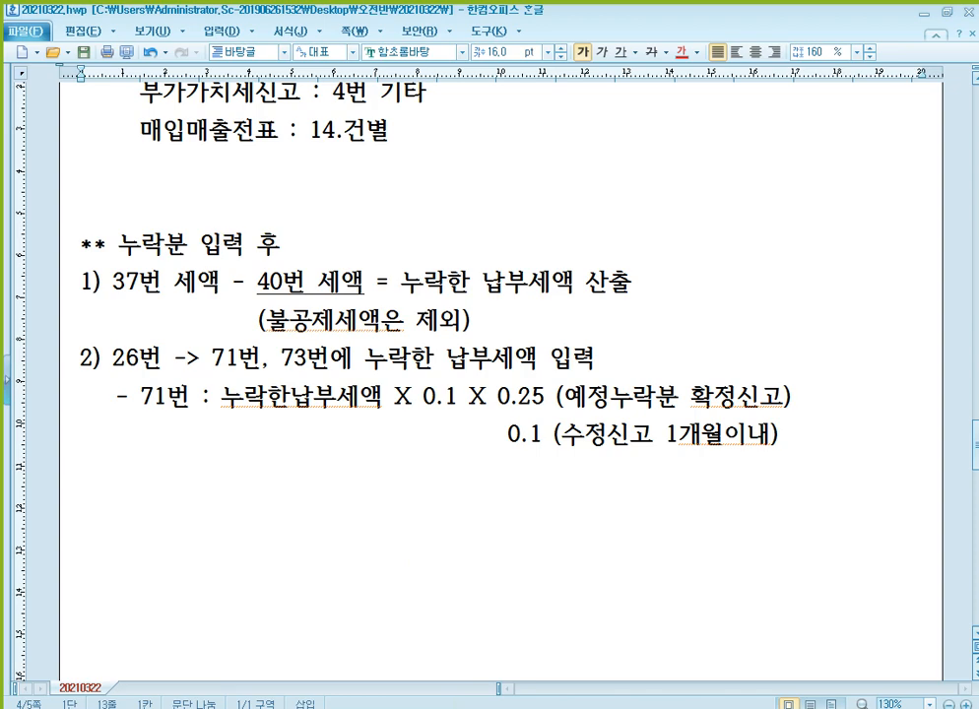
Step: Switch to the 부가가치세신고서 and enter 1,080,000 as the amount of line 73, 납부지연, bringing up its 납부지연일수 계산
mouse_move(475, 708)
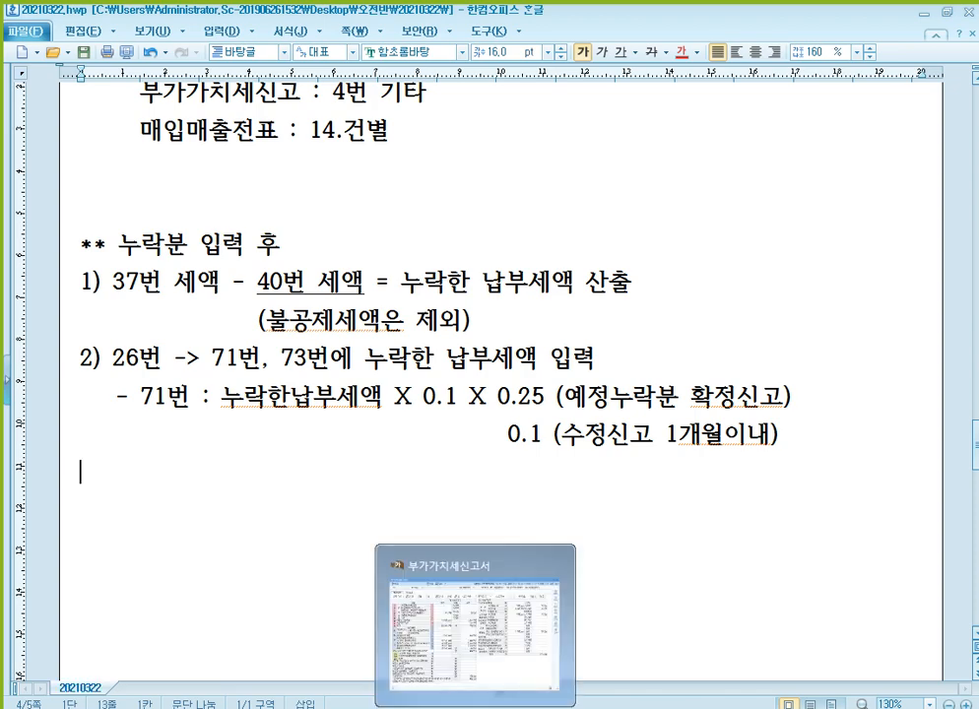
click(475, 620)
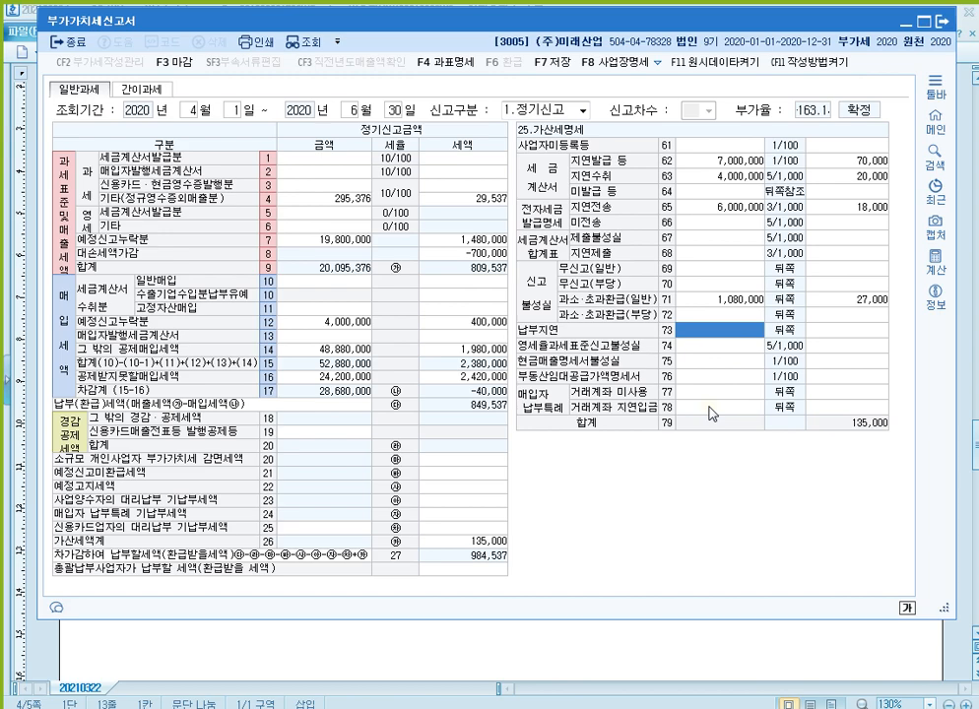
text(1080000)
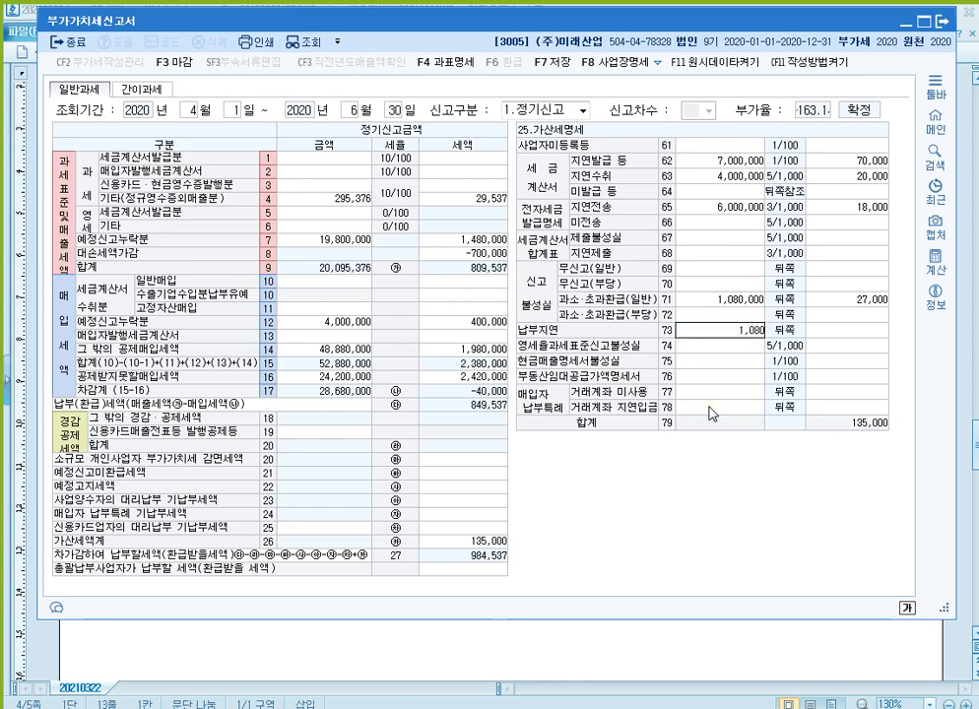
key(Return)
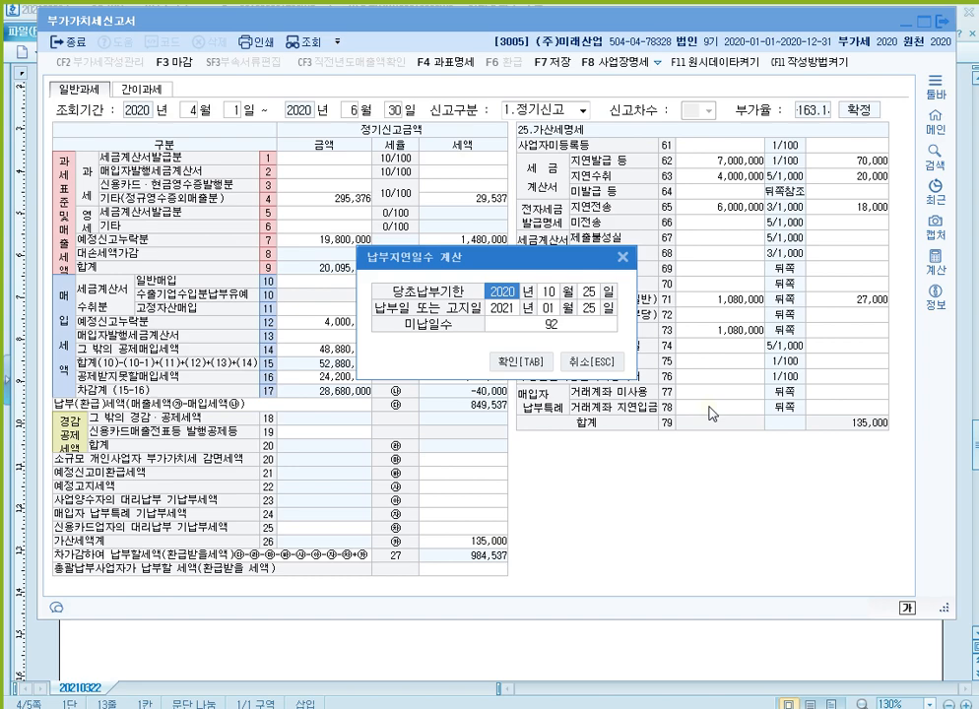
Step: Clear the preset dates in 납부지연일수 계산 and set 당초납부기한 to 2020년 4월 25일 and 납부일 또는 고지일 to 2020년 7월 25일
key(space)
key(space)
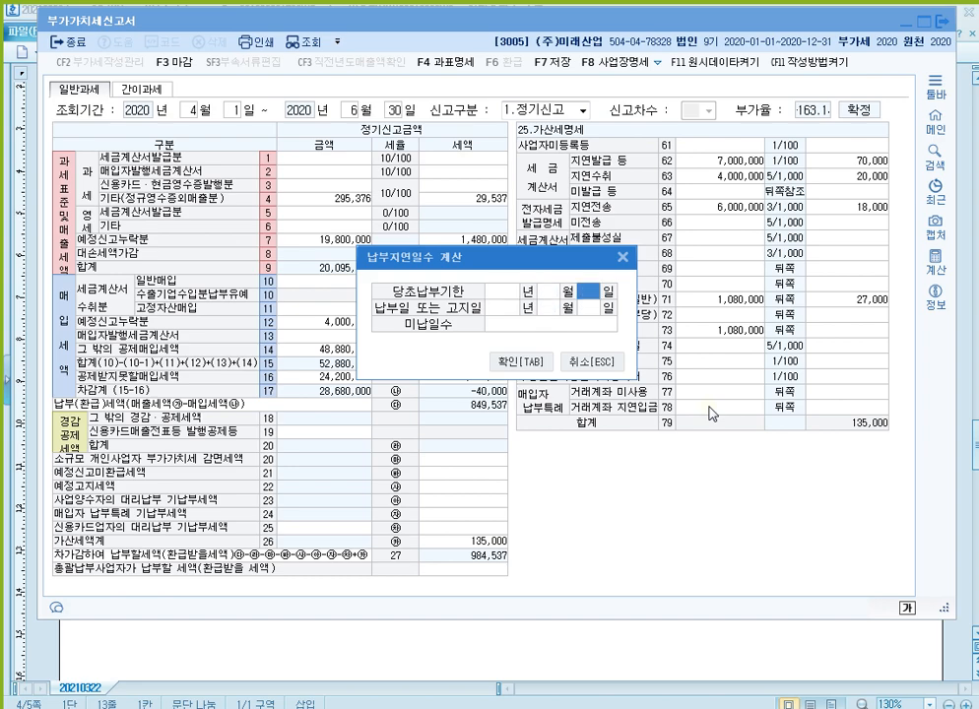
key(Left)
key(Left)
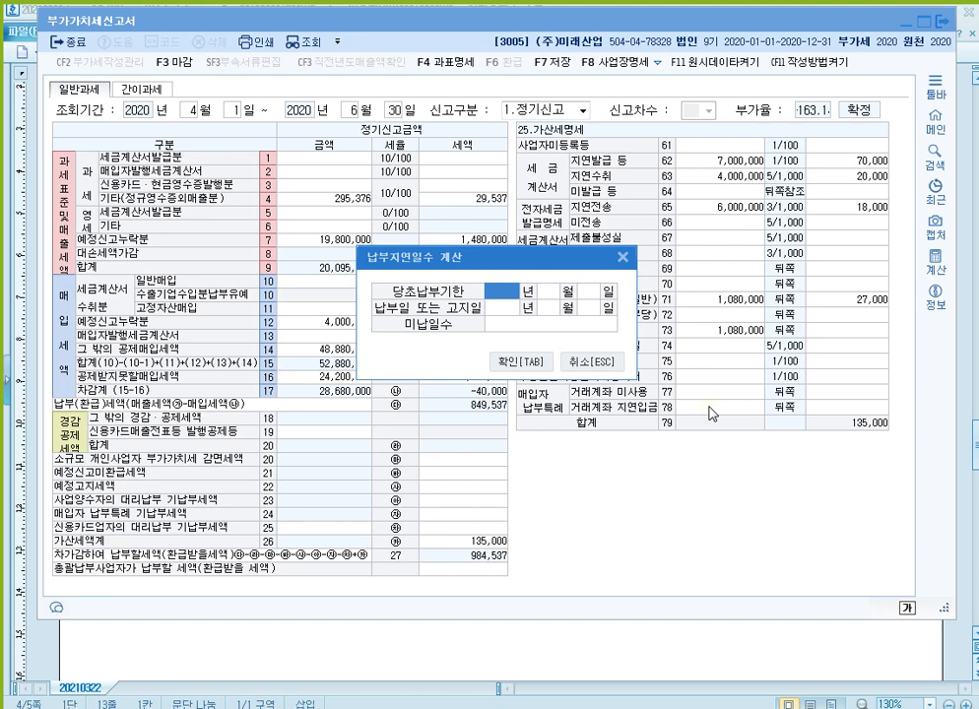
text(2020)
text(4)
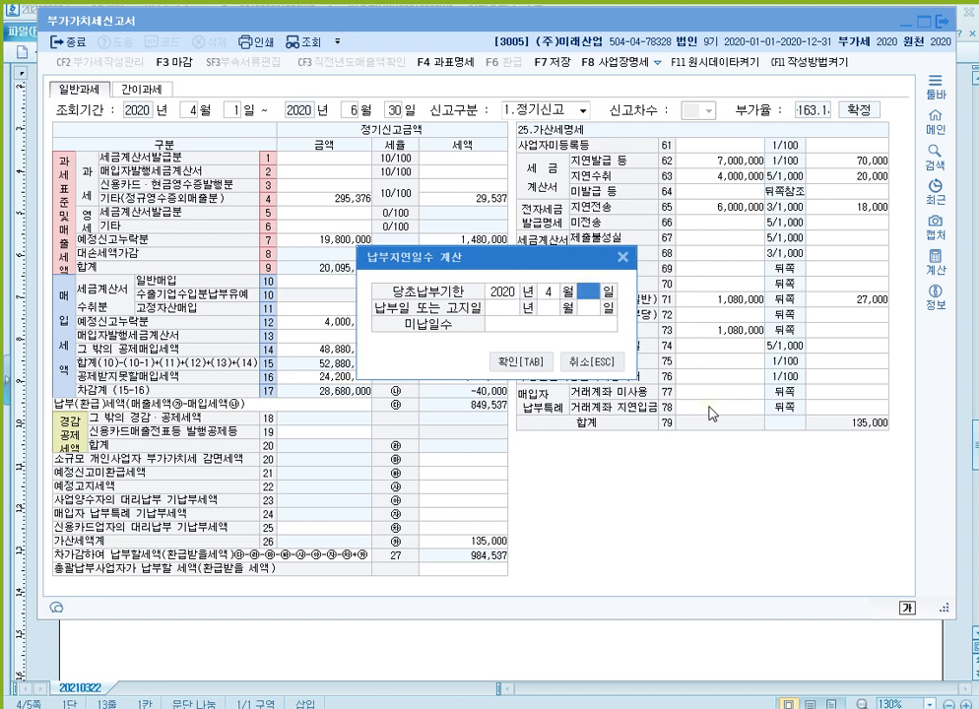
text(25)
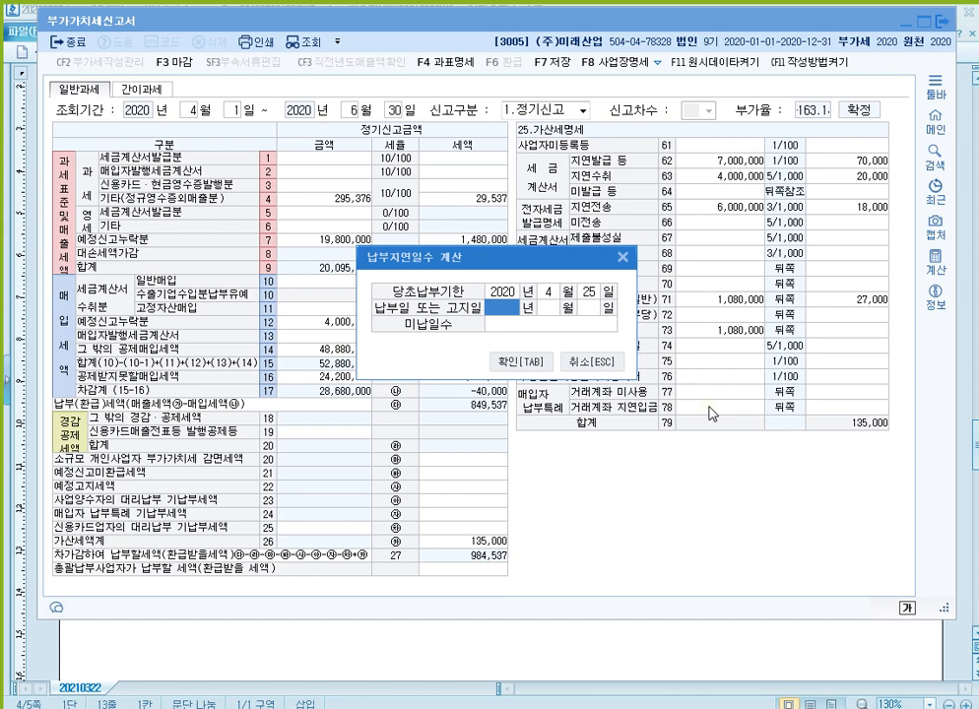
text(2020)
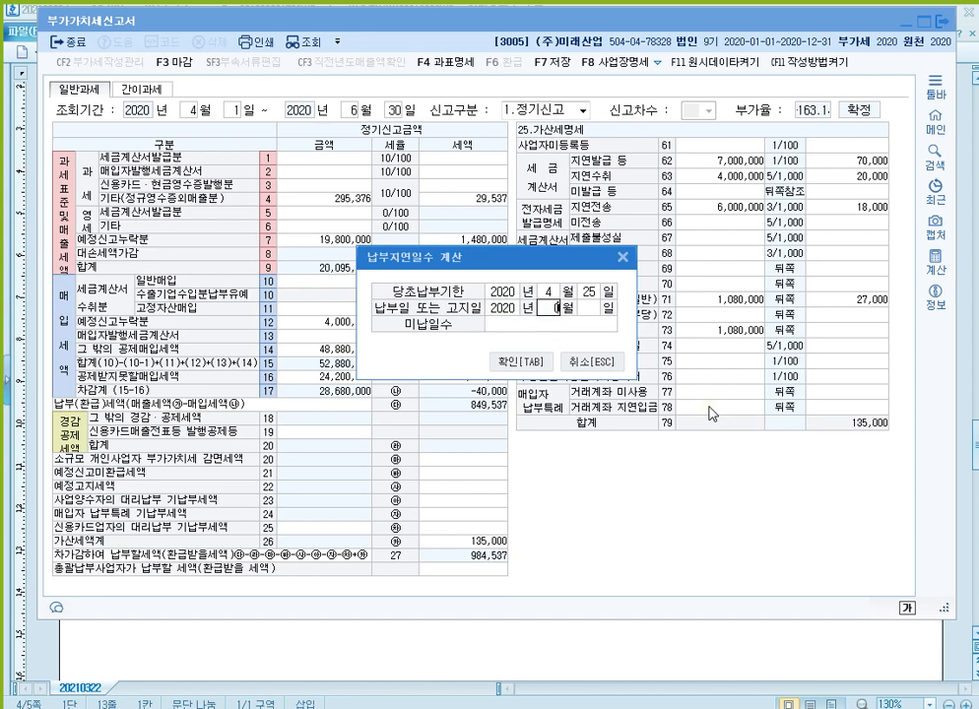
text(725)
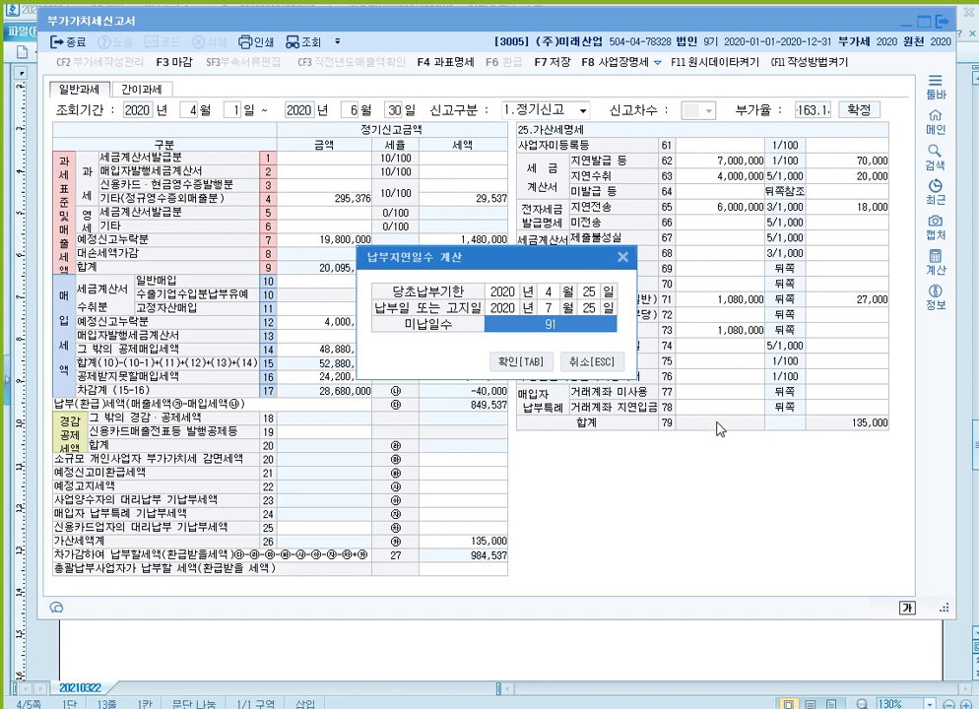
Step: Confirm the 납부지연일수 계산 for line 73 and start a "- 73번 :" line in the 20210322.hwp notes
click(531, 362)
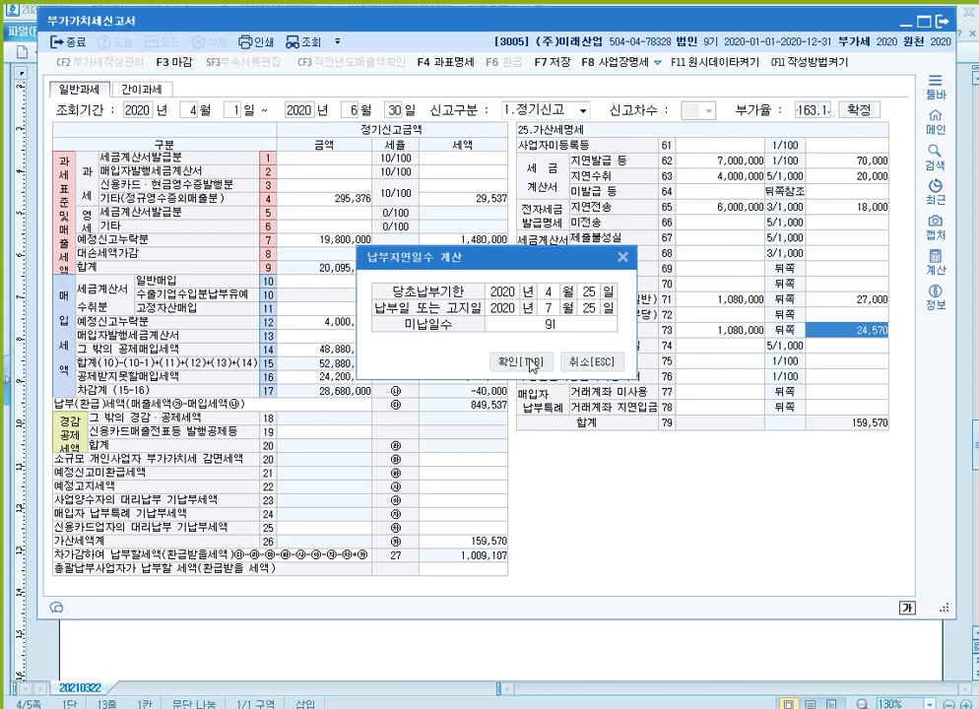
click(541, 648)
click(227, 456)
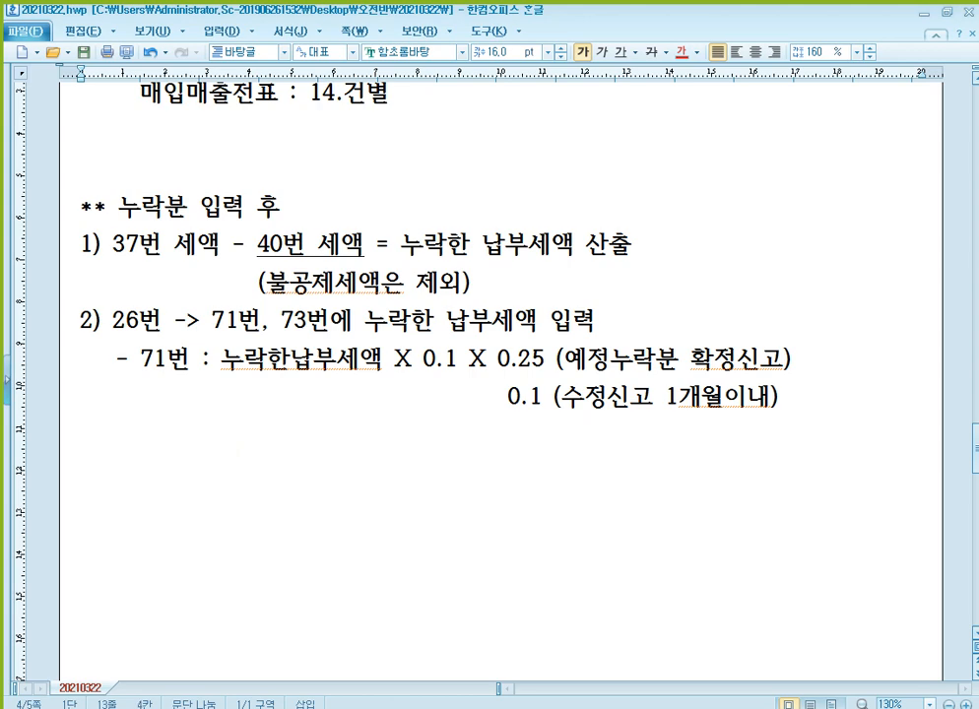
text(- 73)
text(번 :sㅅfkrgk)
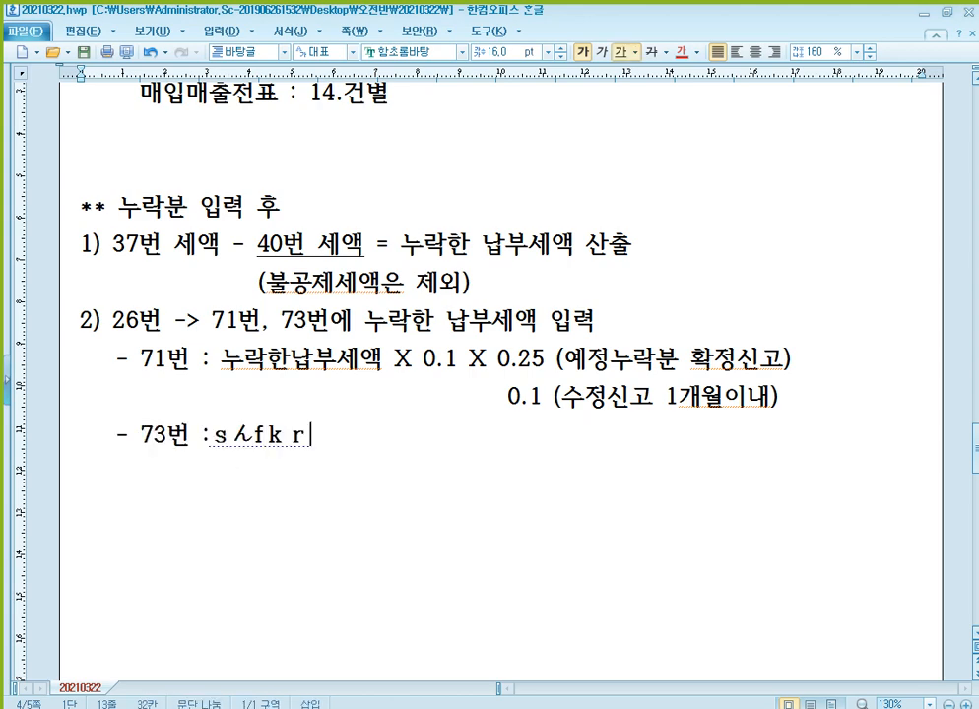
key(BackSpace)
key(BackSpace)
key(BackSpace)
key(BackSpace)
key(BackSpace)
key(BackSpace)
key(BackSpace)
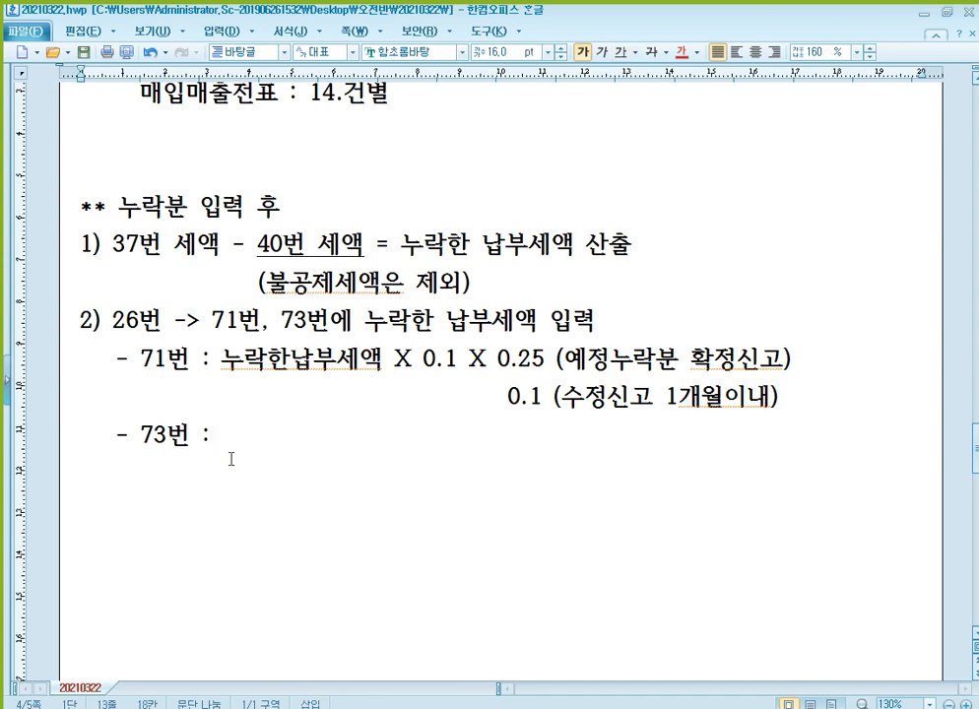
Step: Complete the 73번 note with "누락한납부세액 입력" and begin a new line below it
text(누락한나붑세)
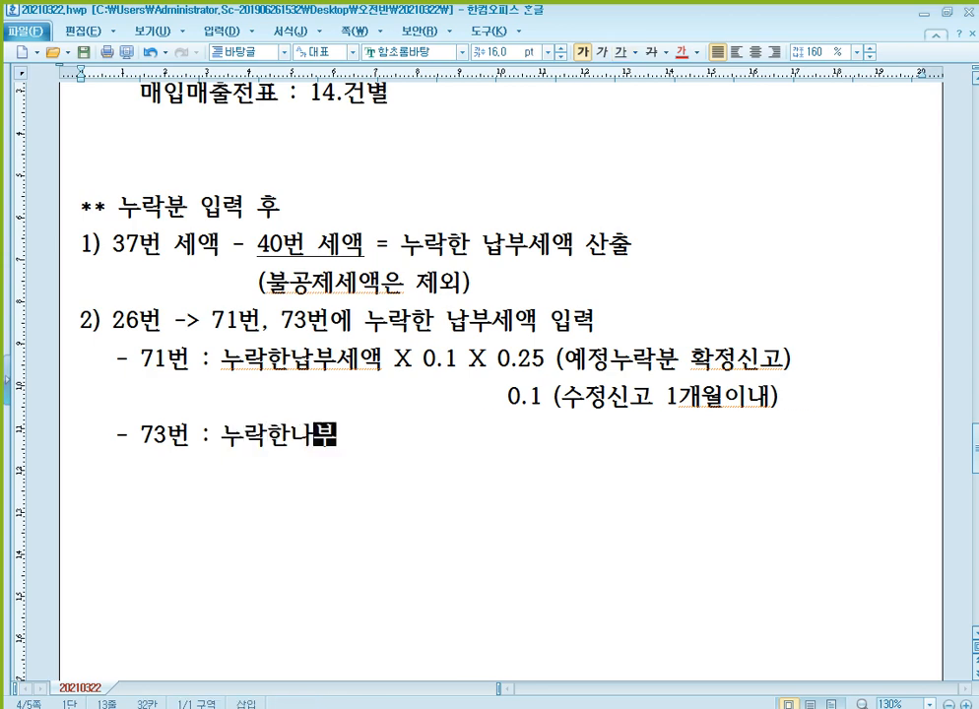
text(액)
key(BackSpace)
key(BackSpace)
key(BackSpace)
key(BackSpace)
key(BackSpace)
key(BackSpace)
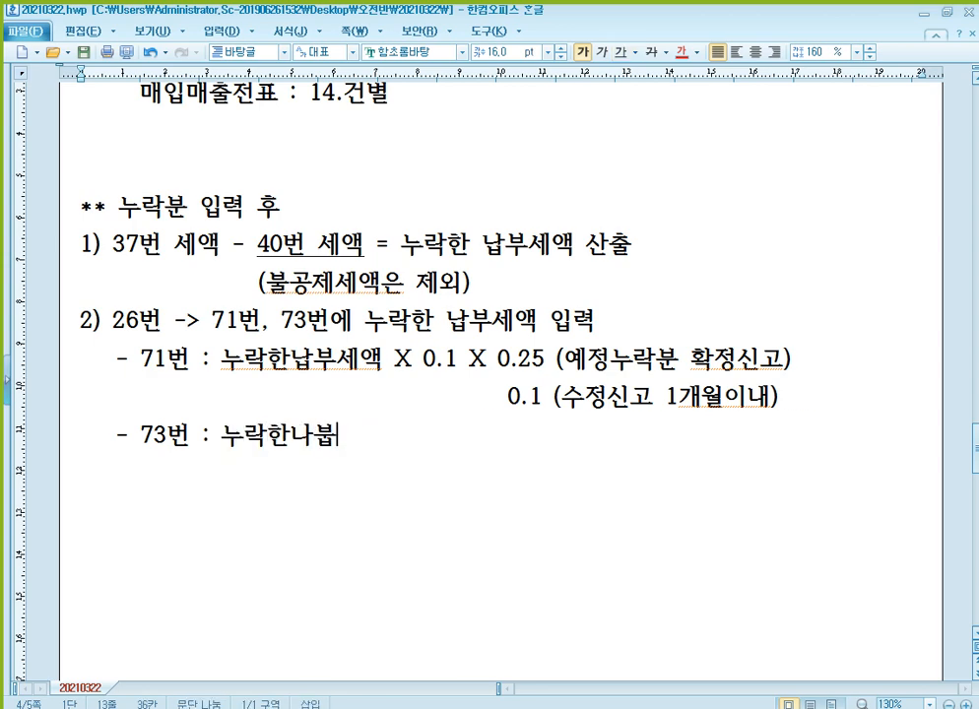
text(ㄴ납부세액 이)
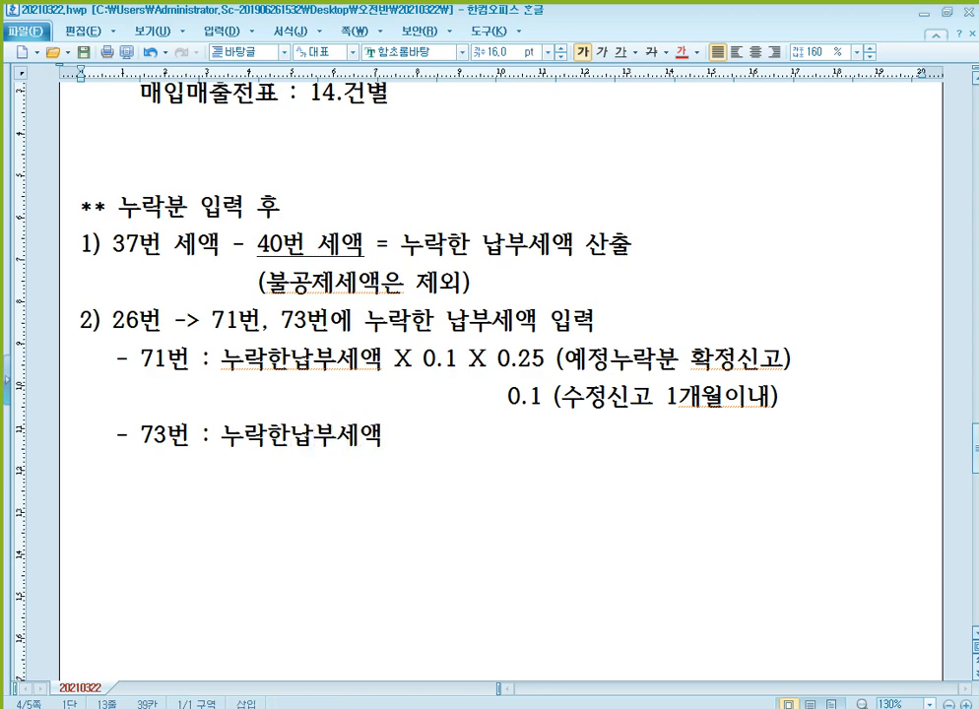
text(ㅂ력)
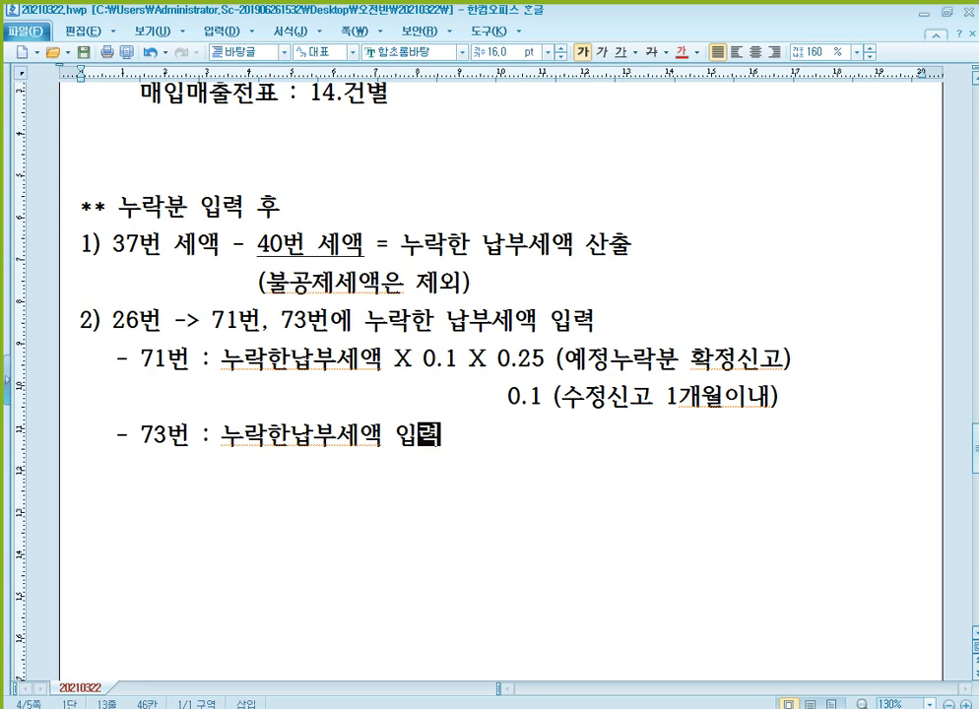
key(Return)
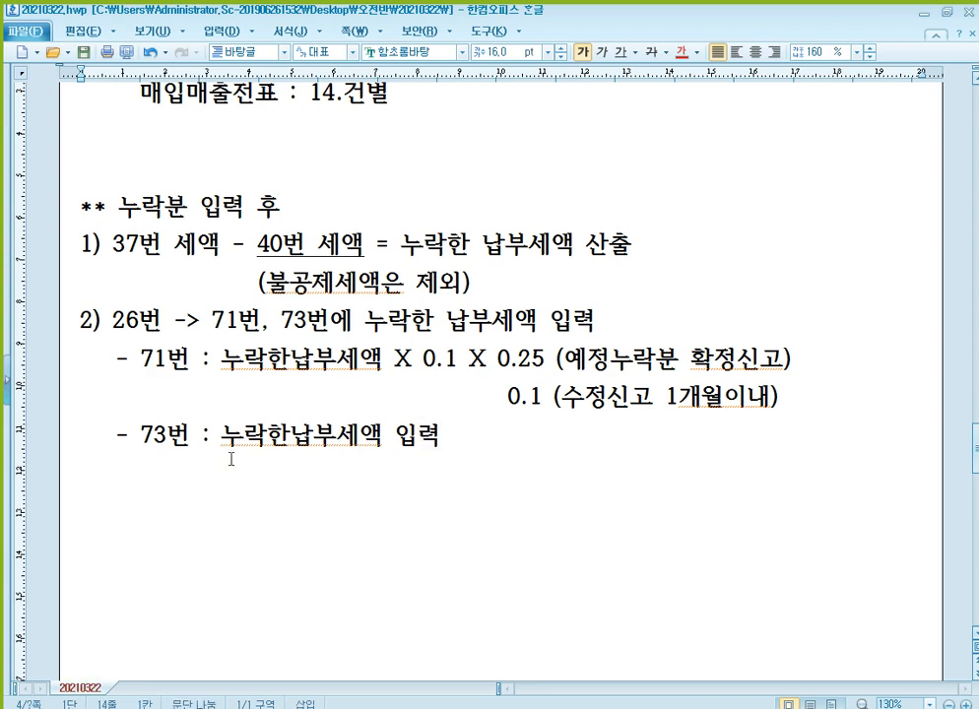
Step: Check line 74 in the 부가가치세신고서 and add "3) 74번 : 영세율 확인" as the next item of the notes
text(3))
key(alt+Tab)
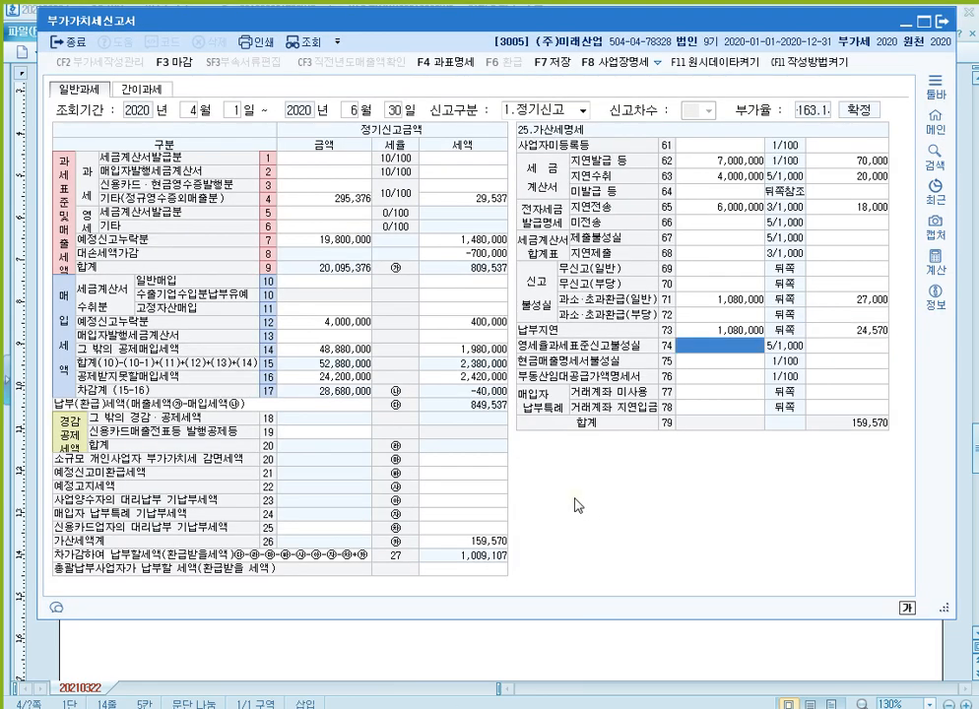
click(647, 640)
click(173, 437)
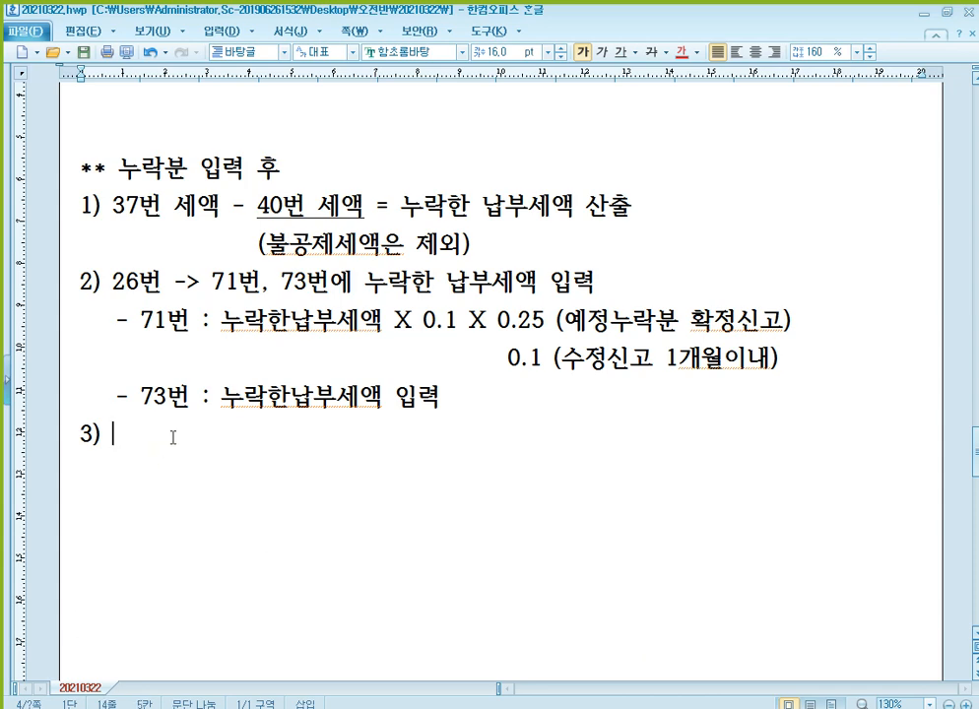
text(74버ㄴ)
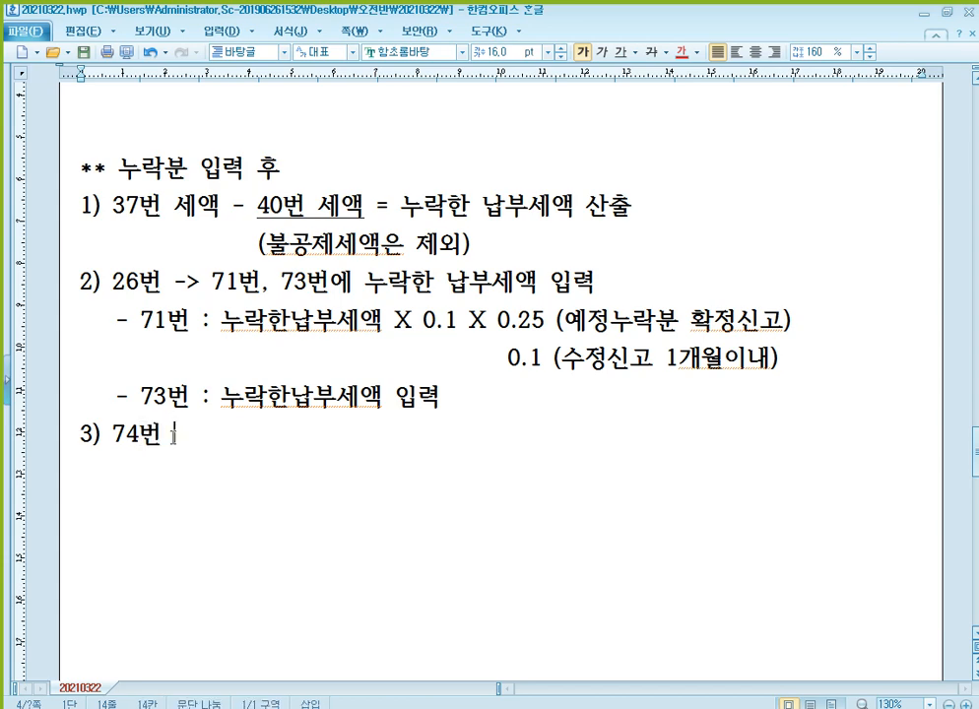
text( : 영세)
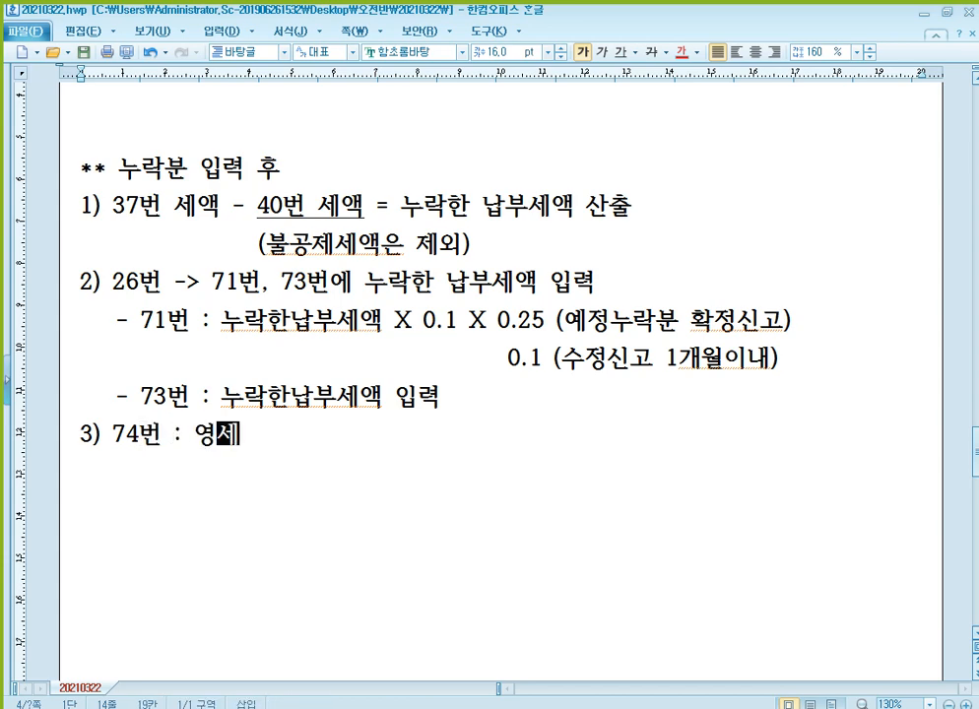
text(율 ㅎㅗㅏㄱ)
text(ㄴ)
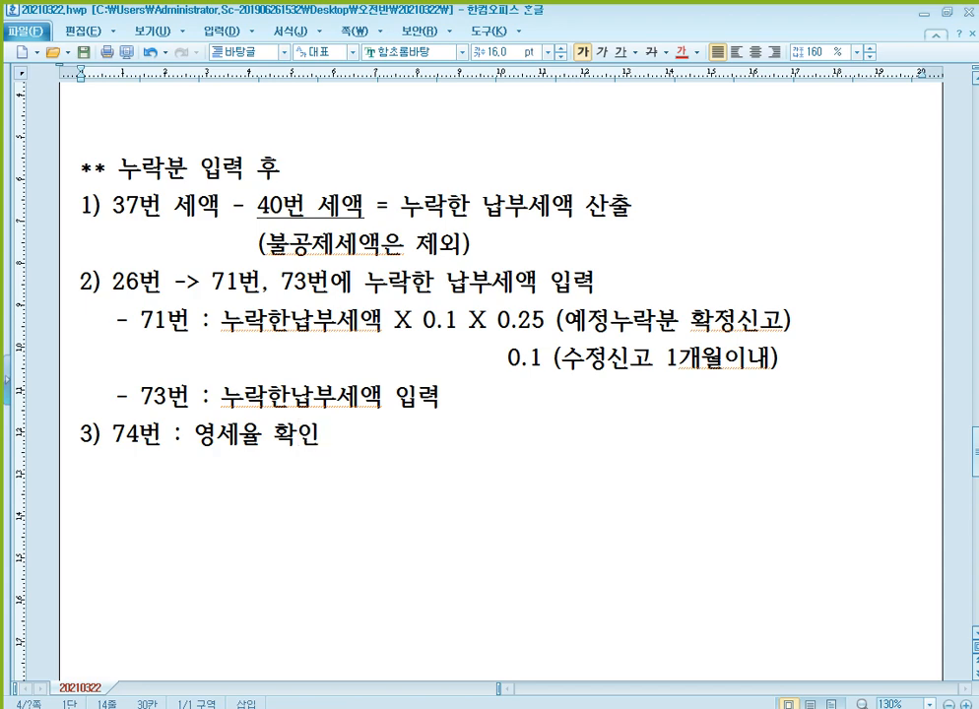
Step: Insert "누락 매출거래" before 확인 in item 3), so it reads "영세율 누락 매출거래 확인"
key(Left)
key(Left)
text(누락거)
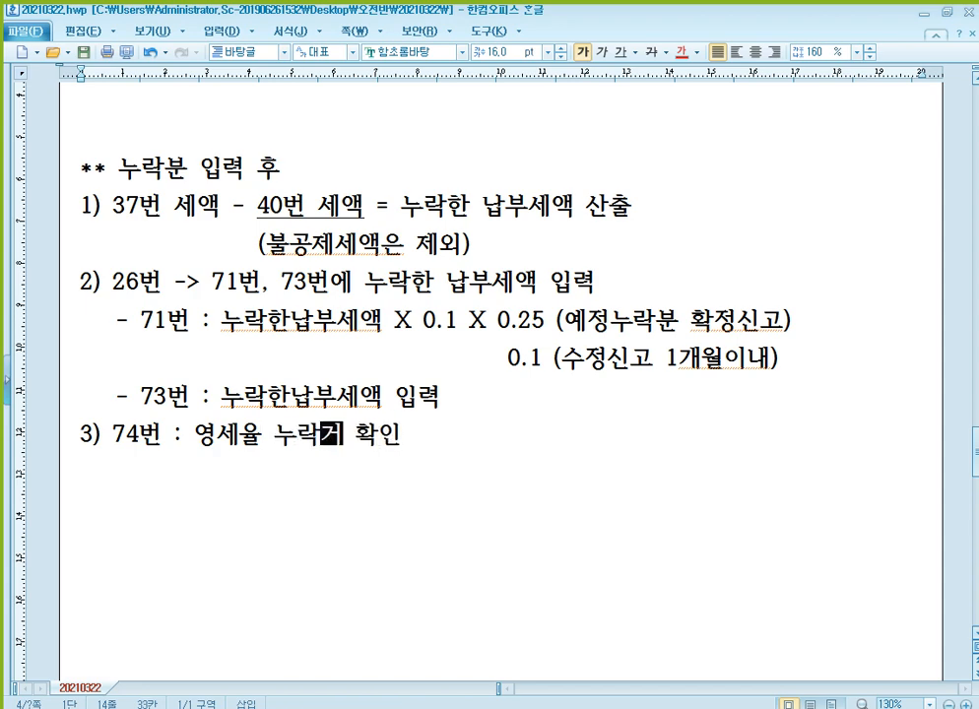
text(래)
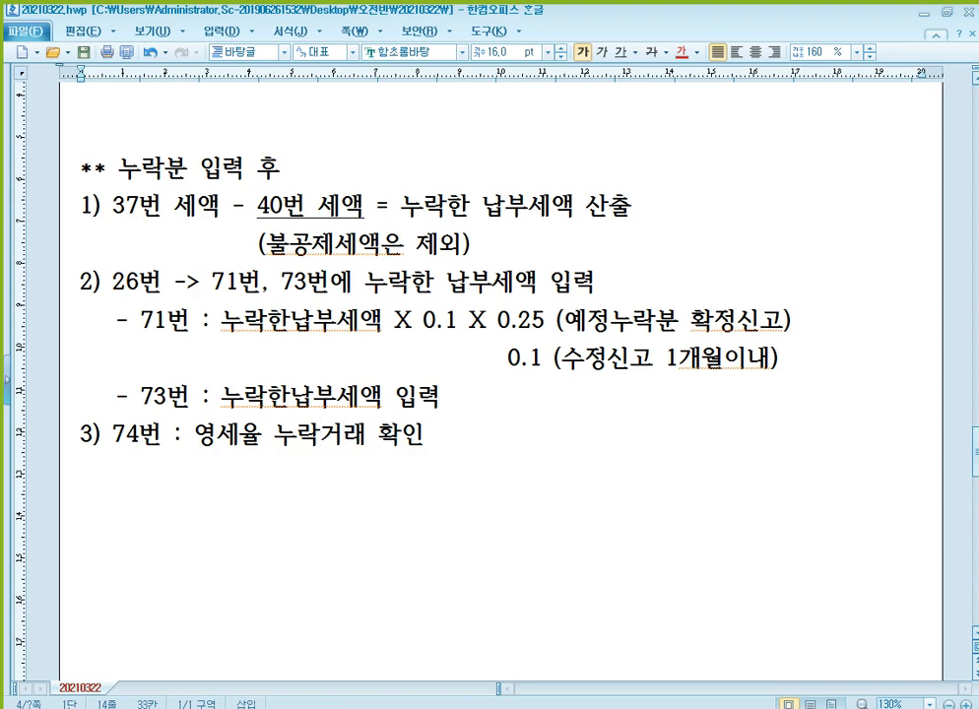
text( 매출)
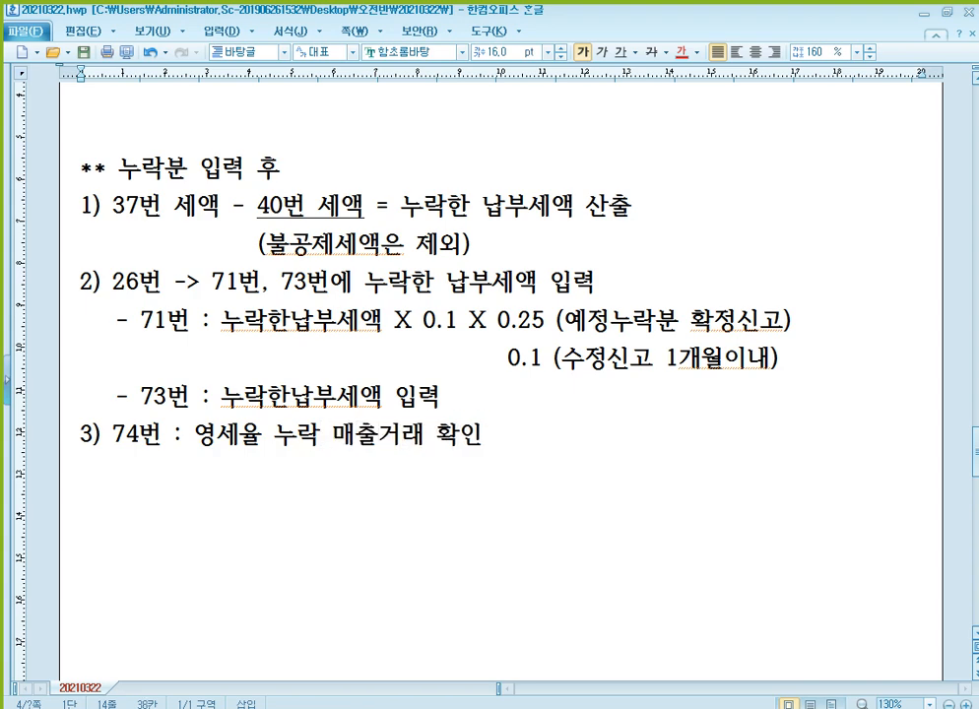
key(End)
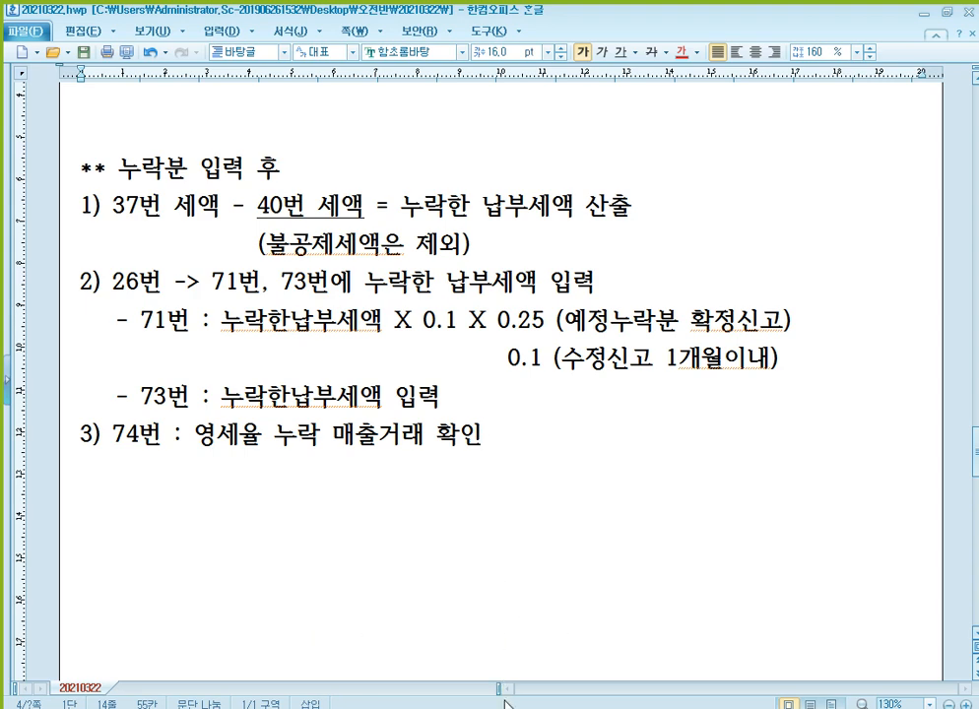
Step: Check the textbook's 직수출 transaction in 알PDF and enter 5,000,000 as the amount of line 74, 영세율과세표준신고불성실, in the 부가가치세신고서
mouse_move(357, 708)
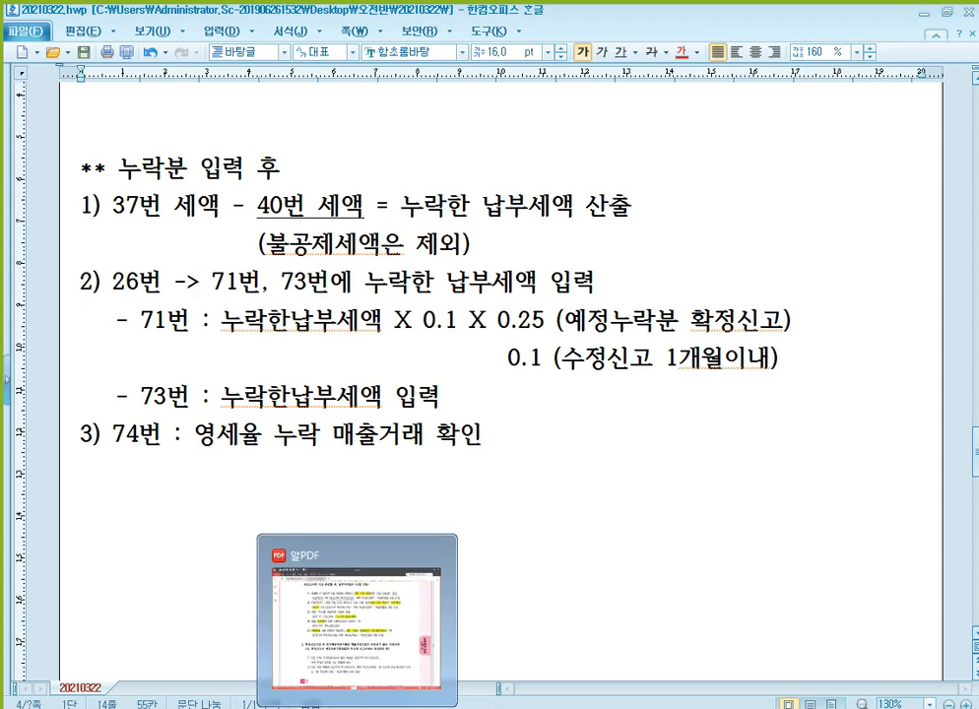
click(357, 621)
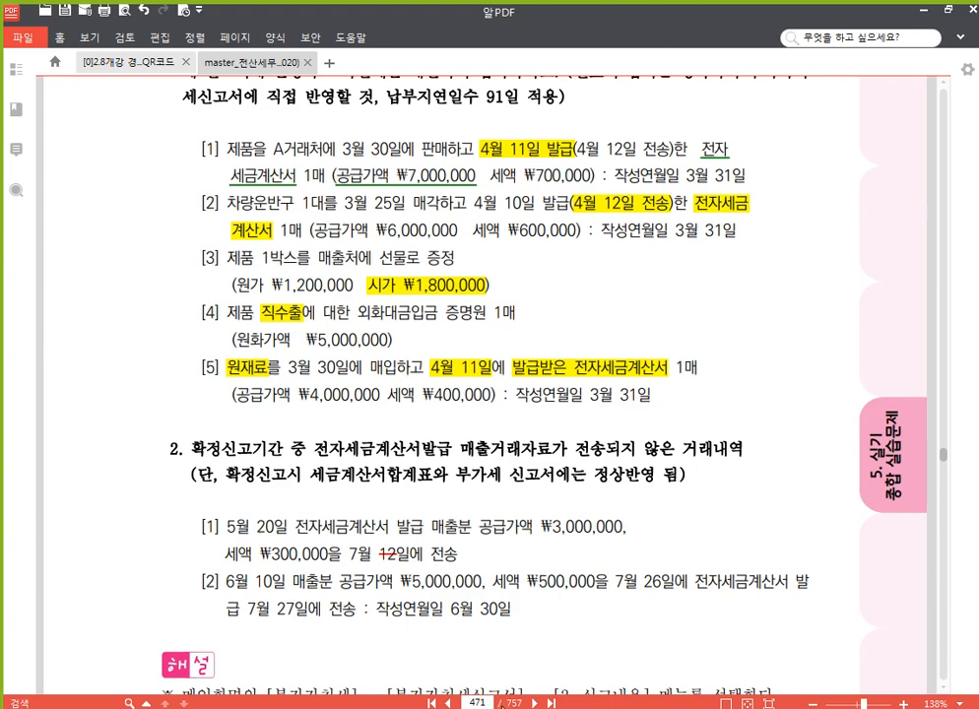
key(alt+Tab)
click(845, 334)
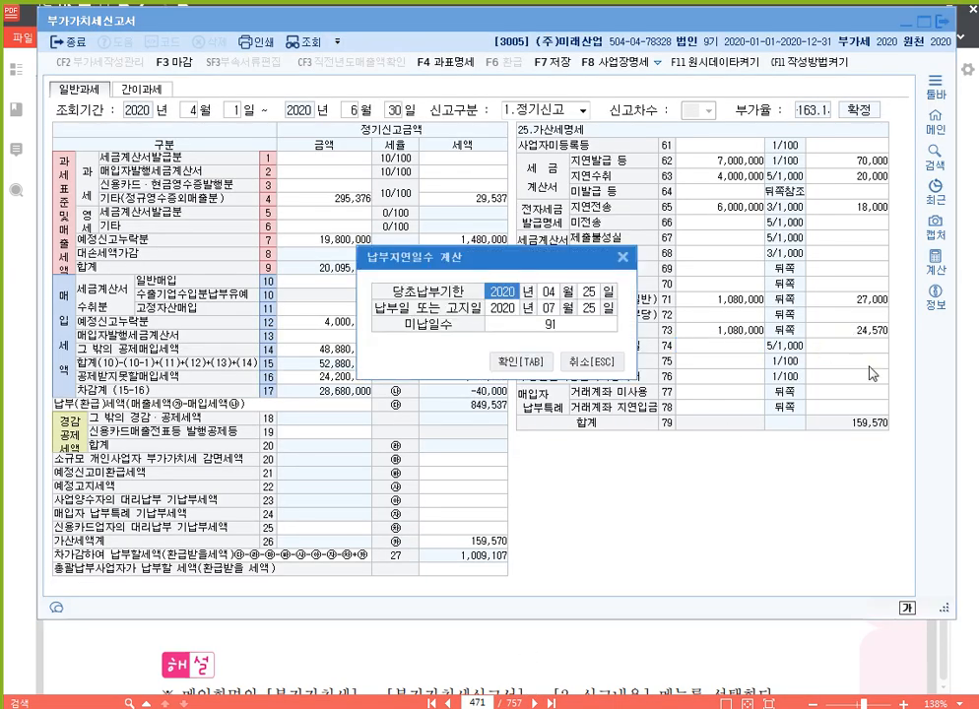
click(448, 298)
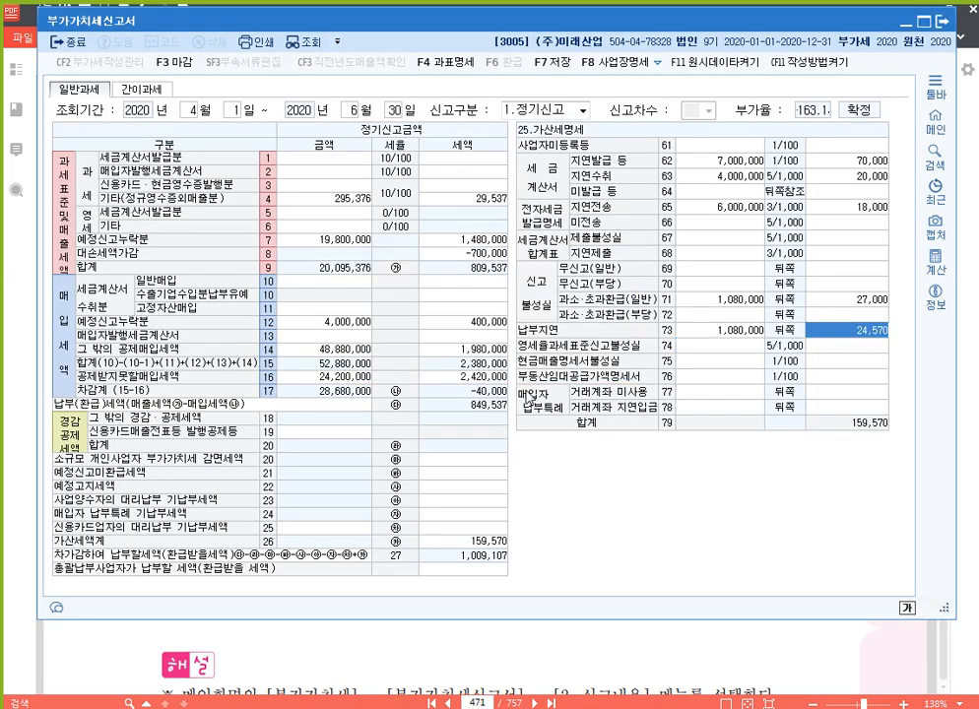
key(Return)
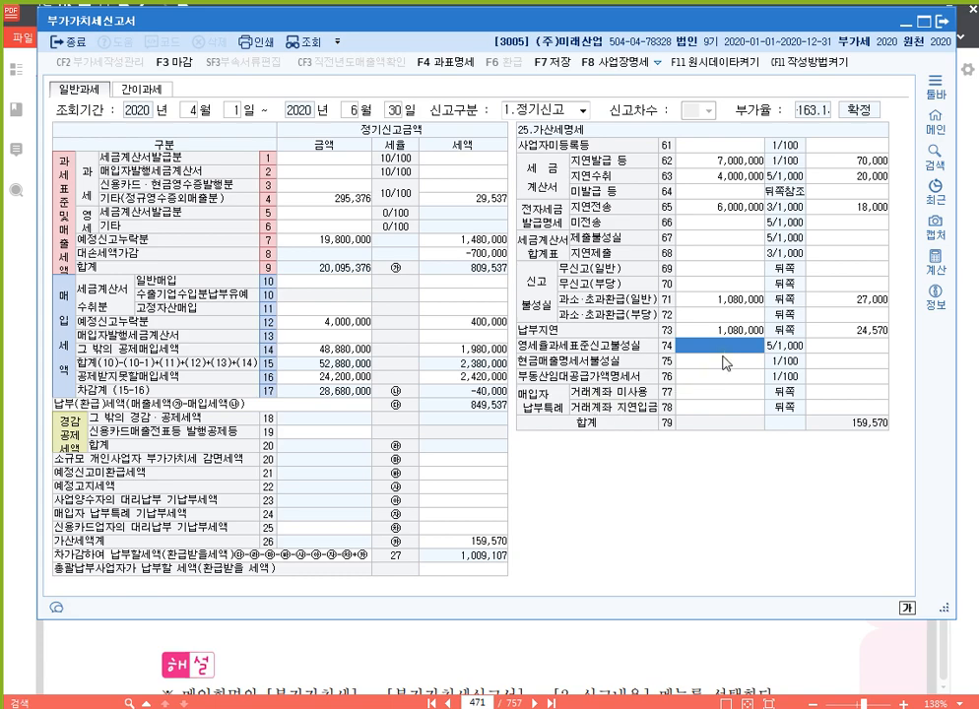
text(5000000)
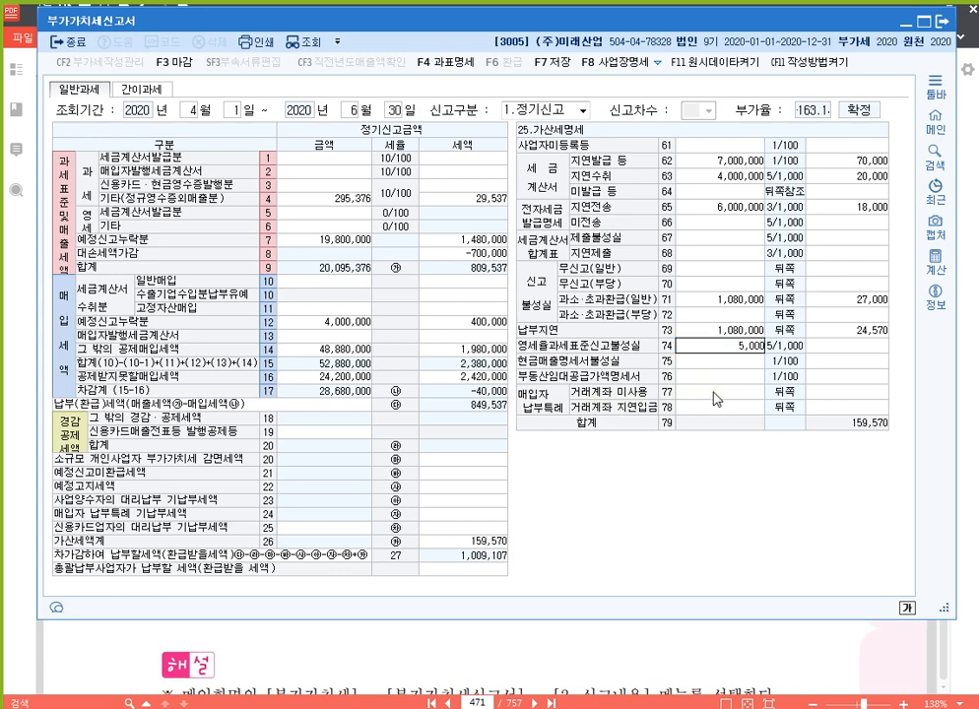
key(Return)
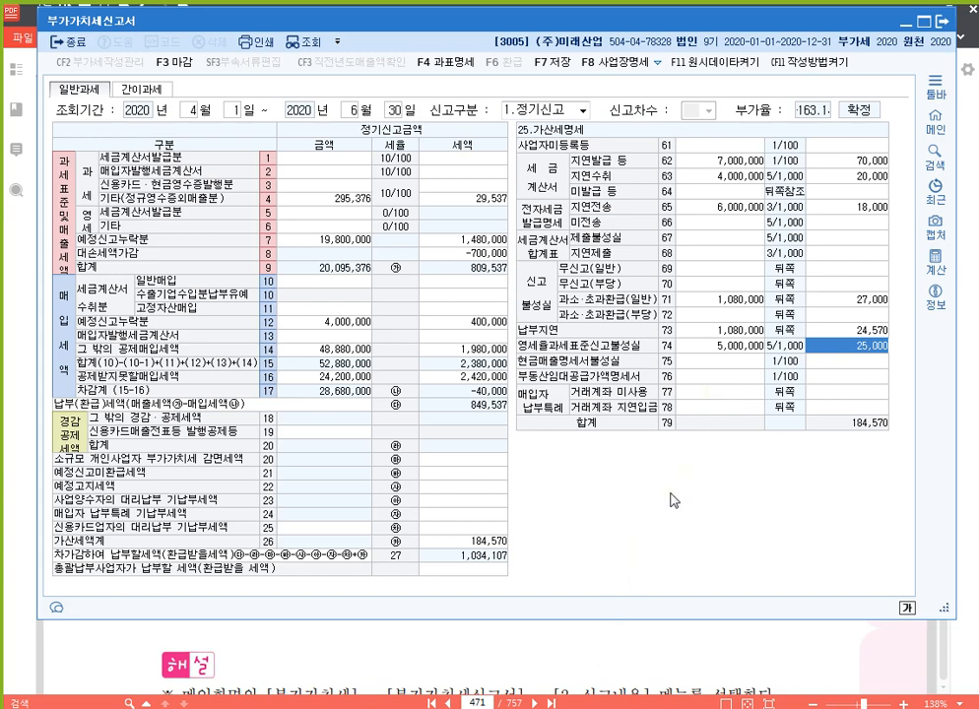
Step: Switch to the 20210322.hwp notes and add an indented "- 공급가액 입력 =>" line under item 3)
click(731, 353)
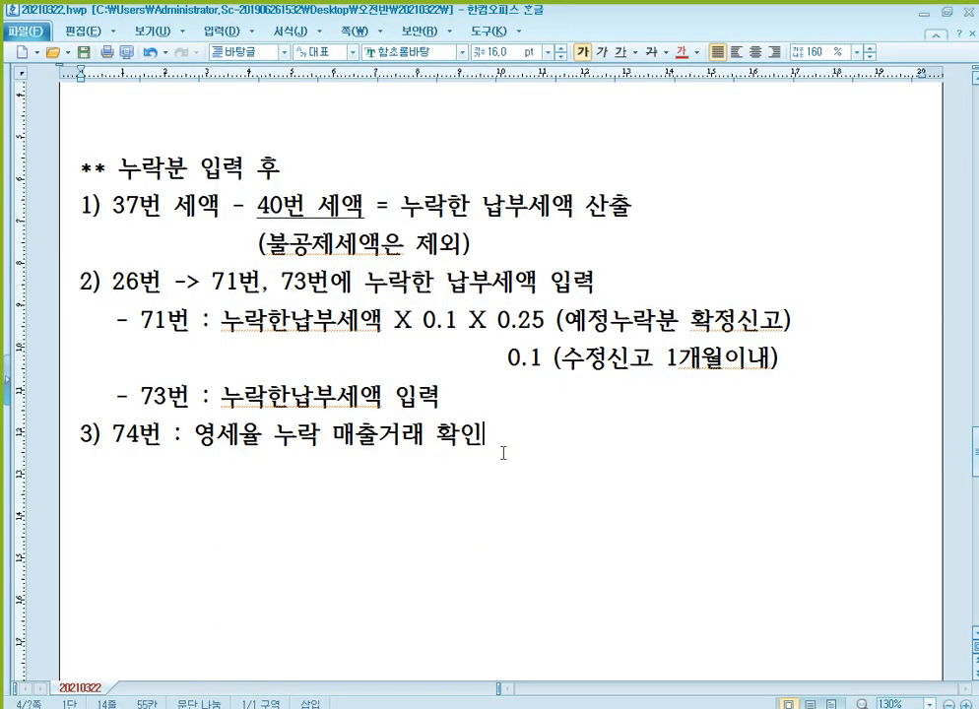
key(Return)
text(- 공급강)
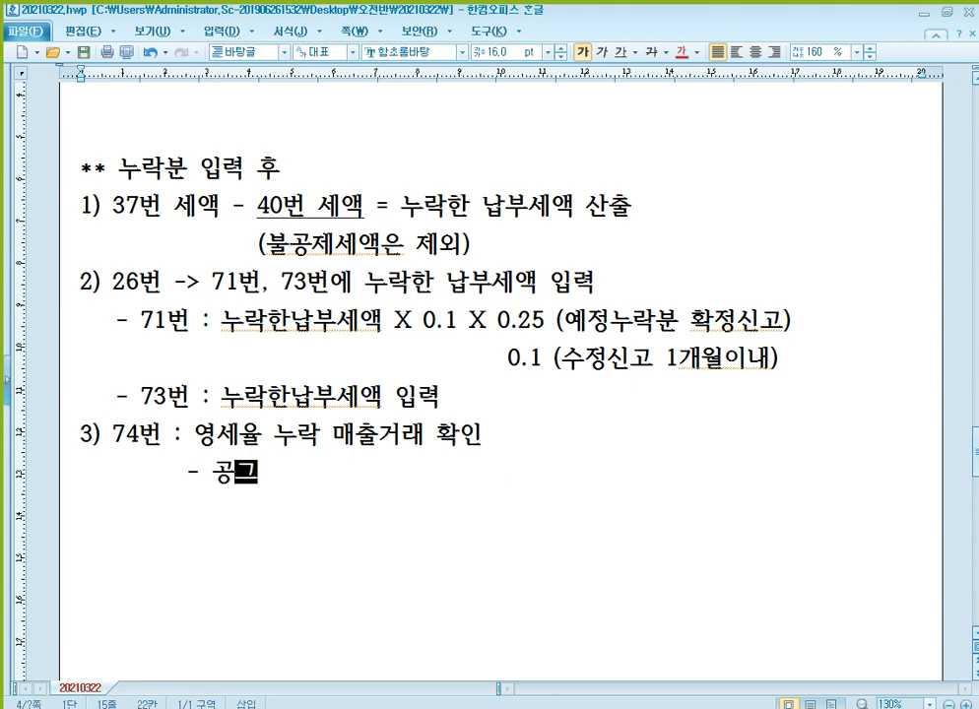
text(액 입력)
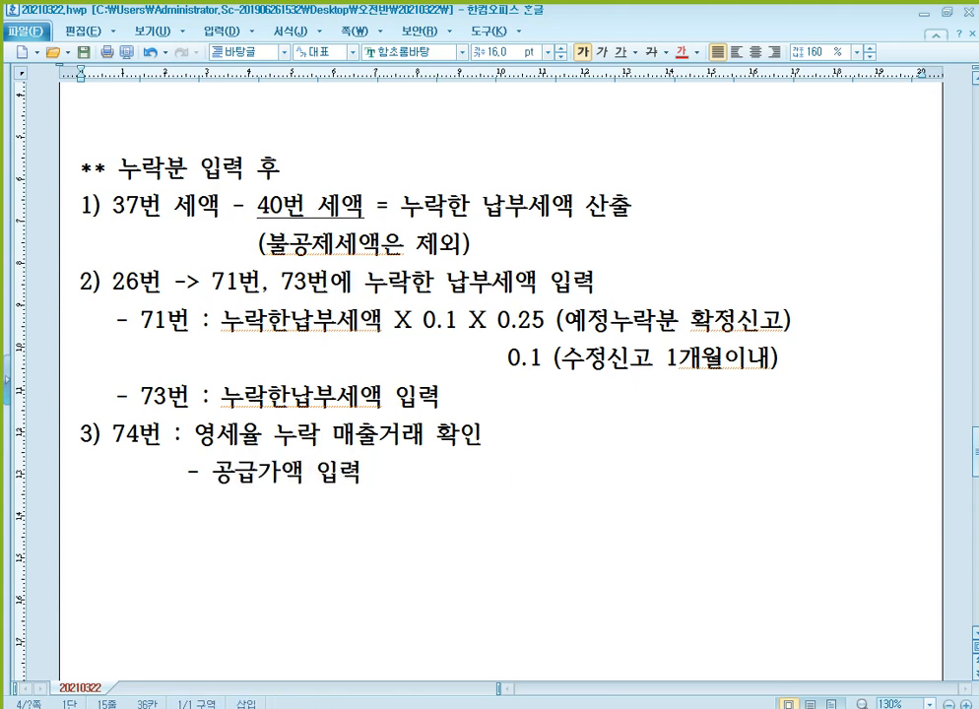
text( =>)
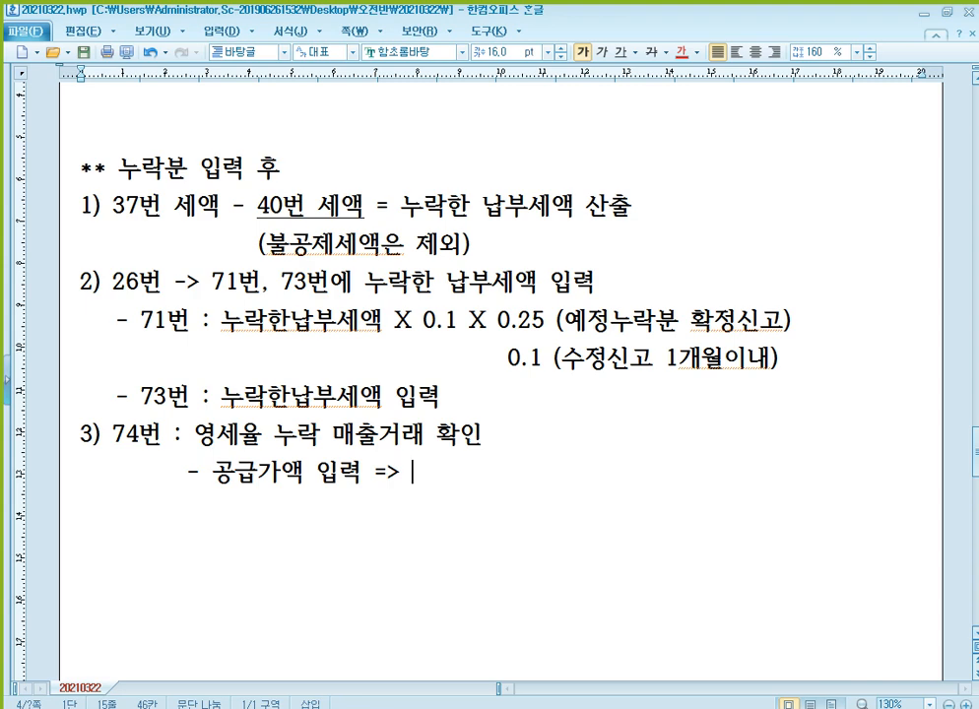
Step: Complete the 공급가액 line with "가산세 X 71번 적용 감면율 사용" and select the 0.25 rate in the 71번 formula
text( 가산세)
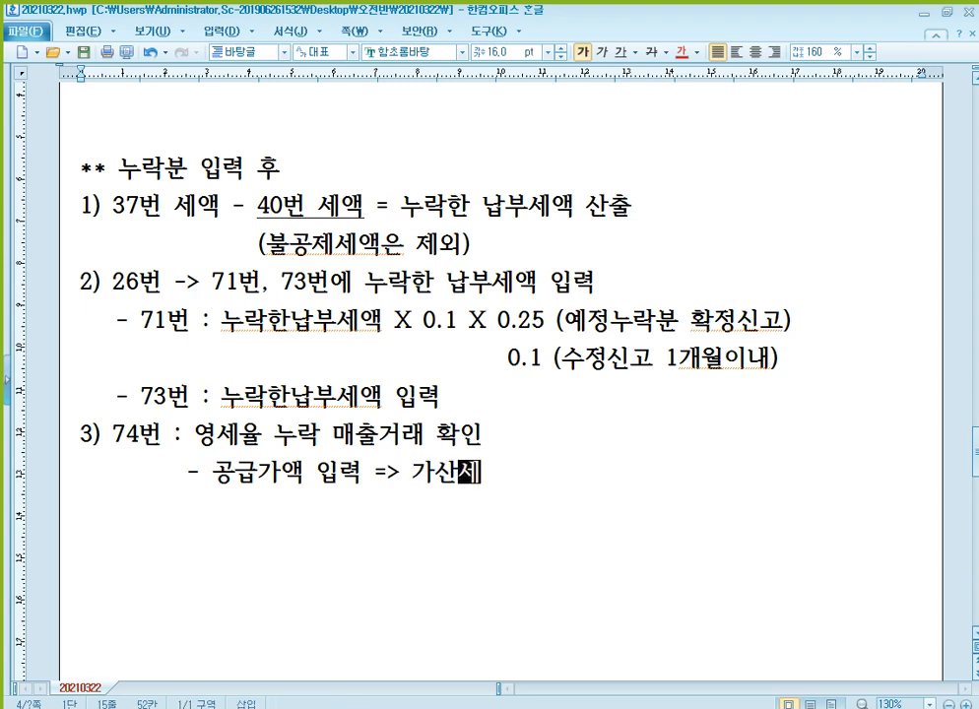
text( X)
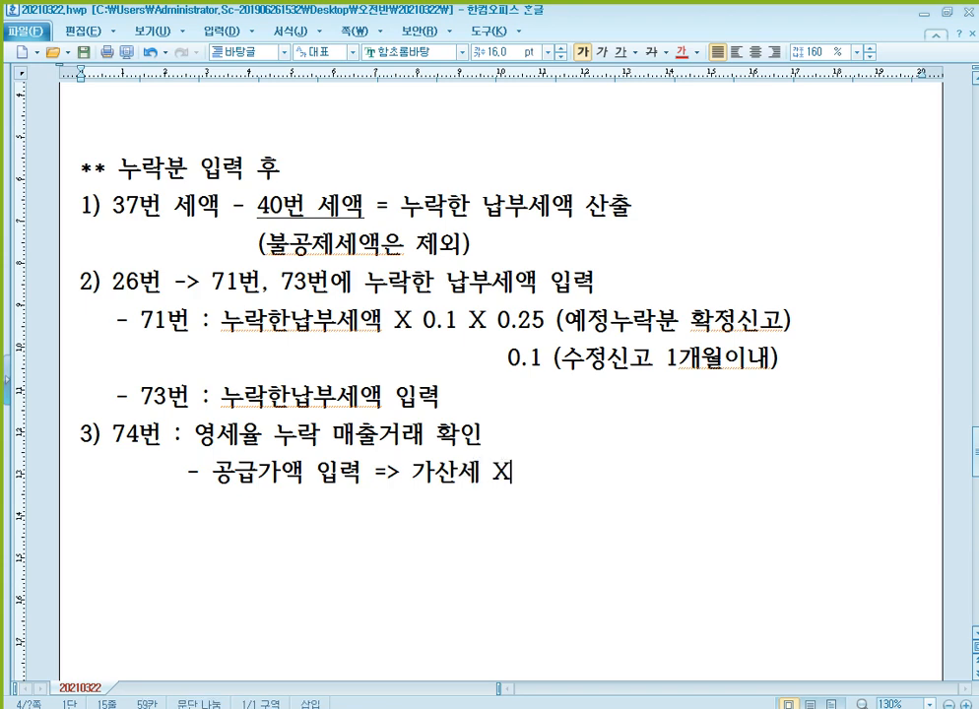
text( 71번 ㅈ적용 )
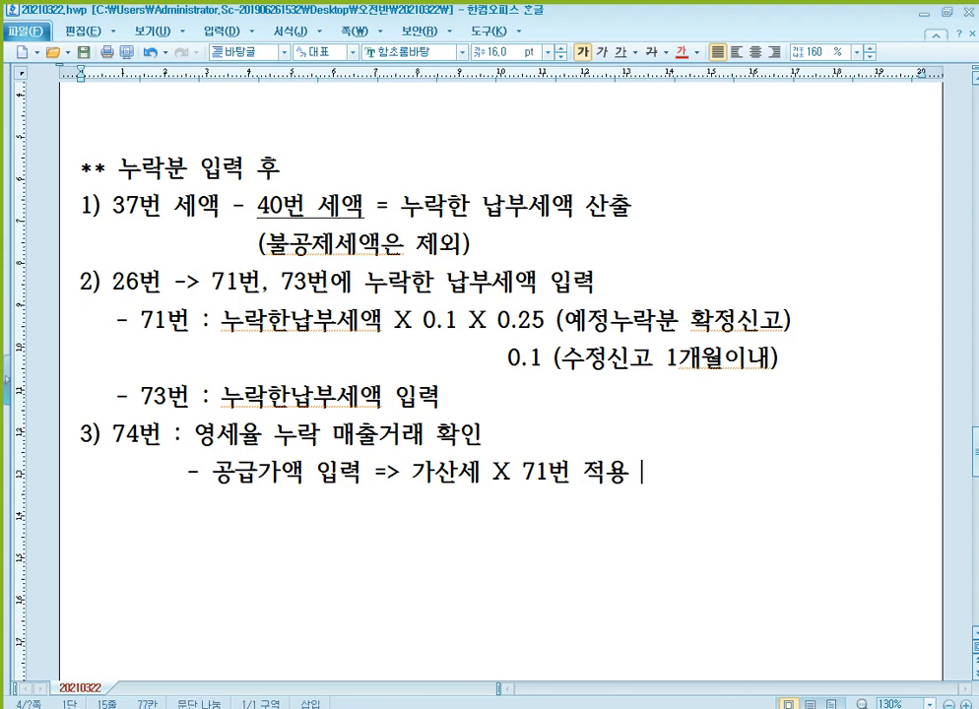
text(감)
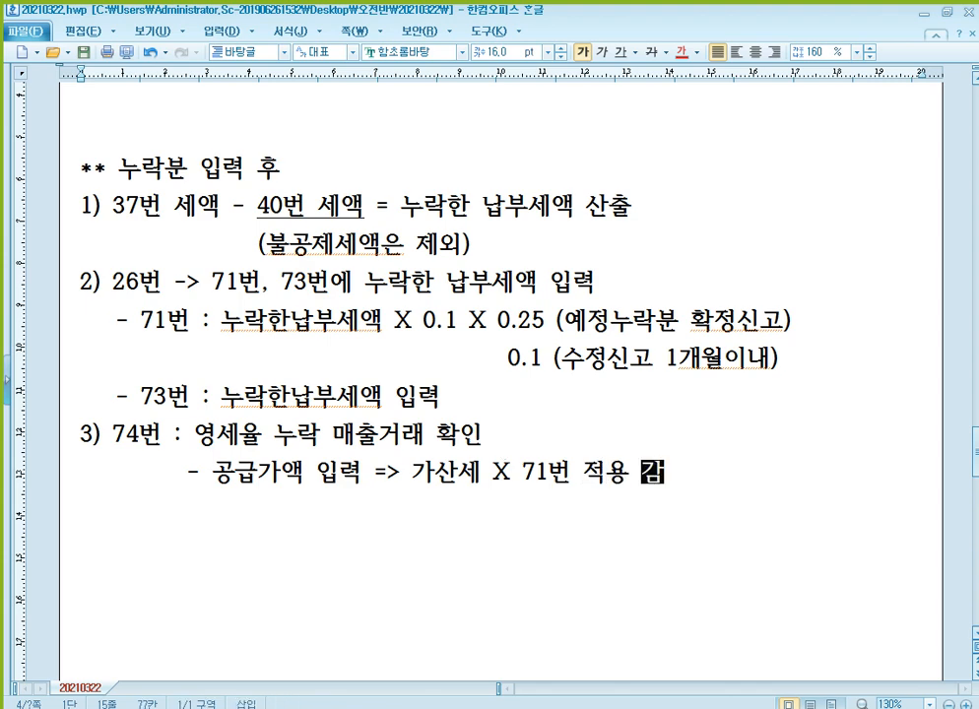
text(ㅇ면율 사용)
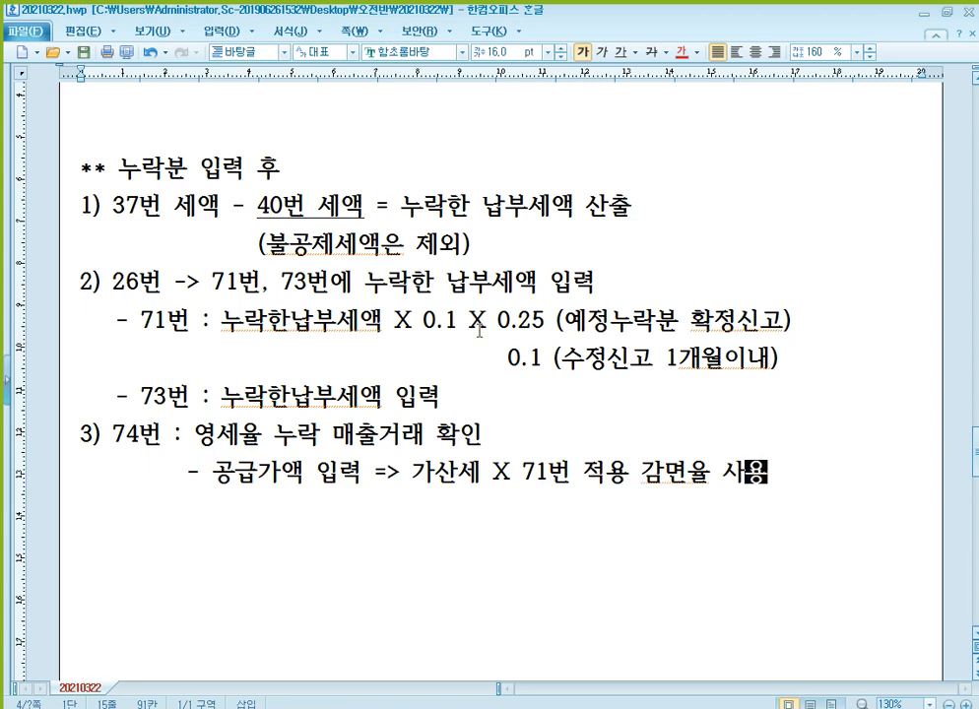
double_click(529, 322)
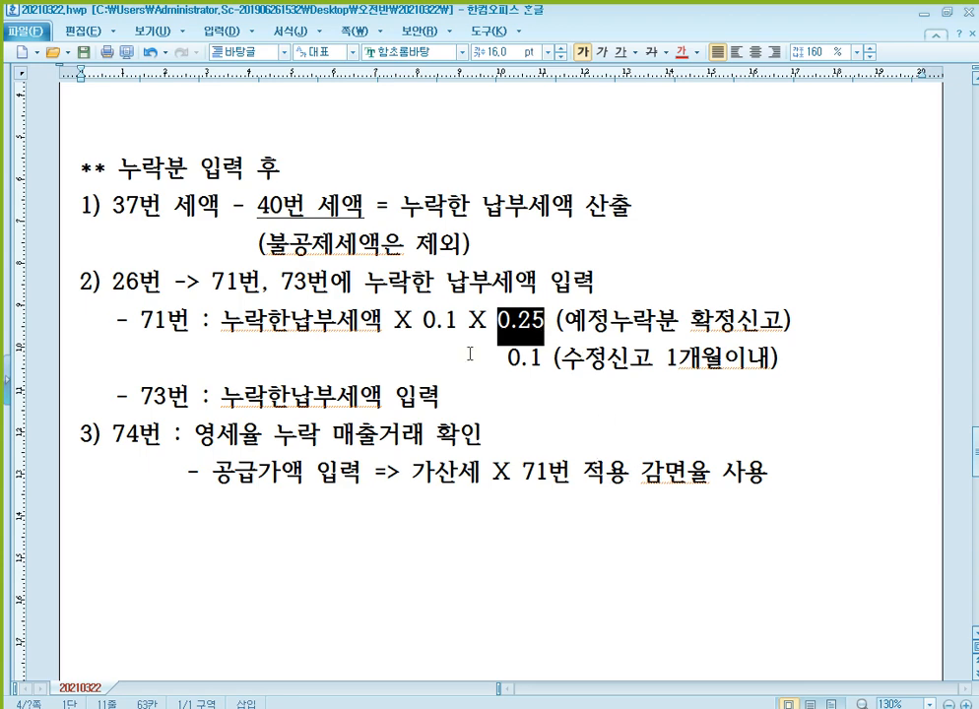
Step: Switch to the 부가가치세신고서 and calculate 25,000 × 0.25 with its built-in calculator
key(Left)
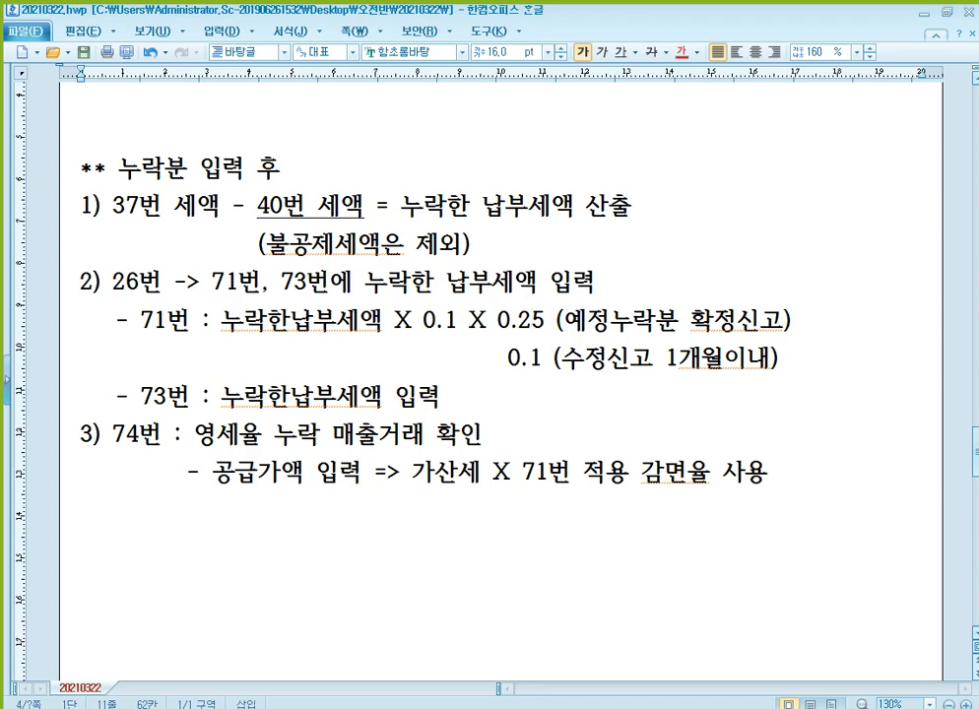
key(alt+Tab)
click(866, 346)
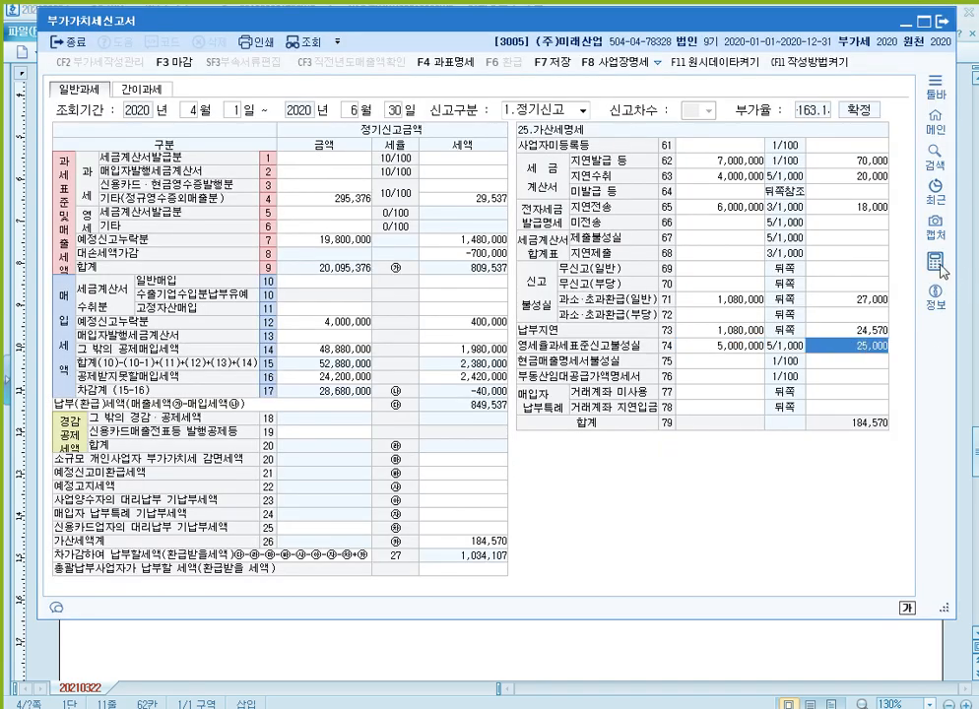
click(939, 266)
text(2)
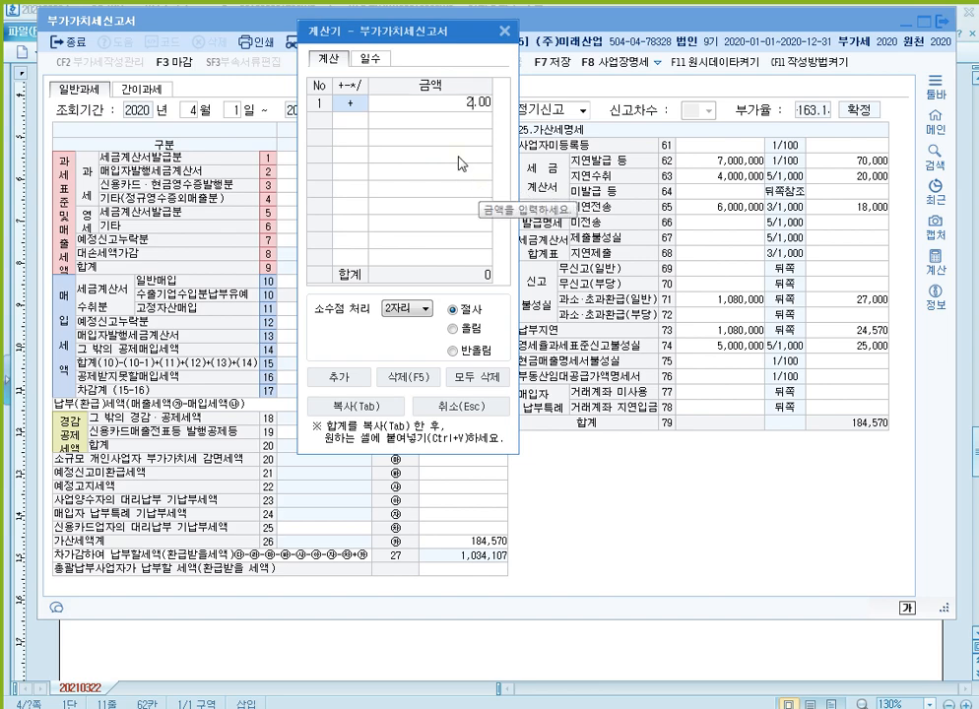
text(5,000)
key(asterisk)
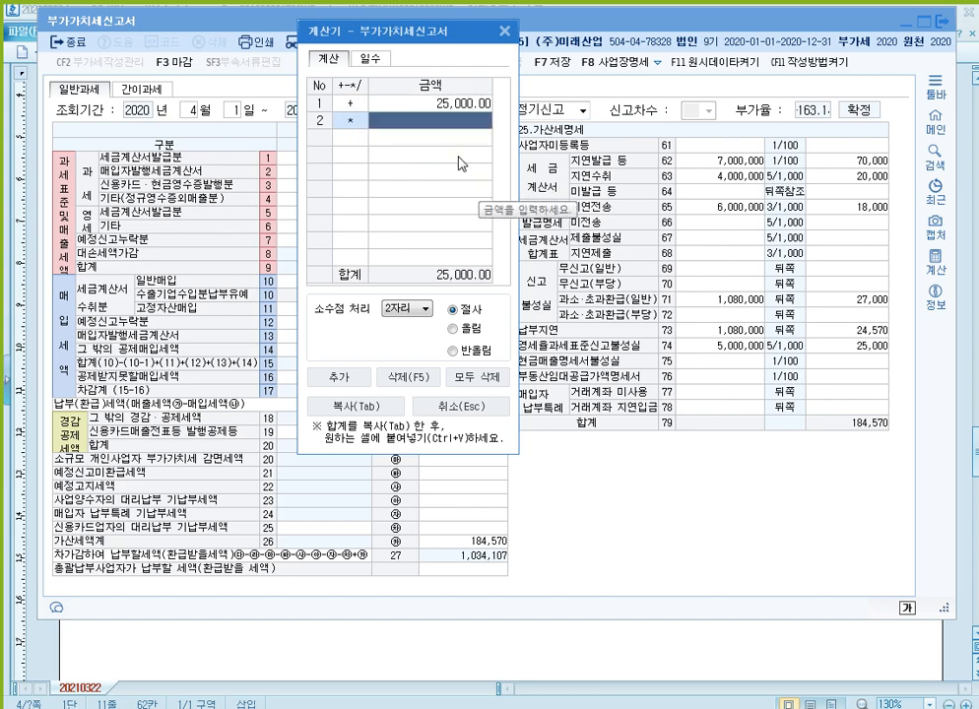
text(0.25)
key(plus)
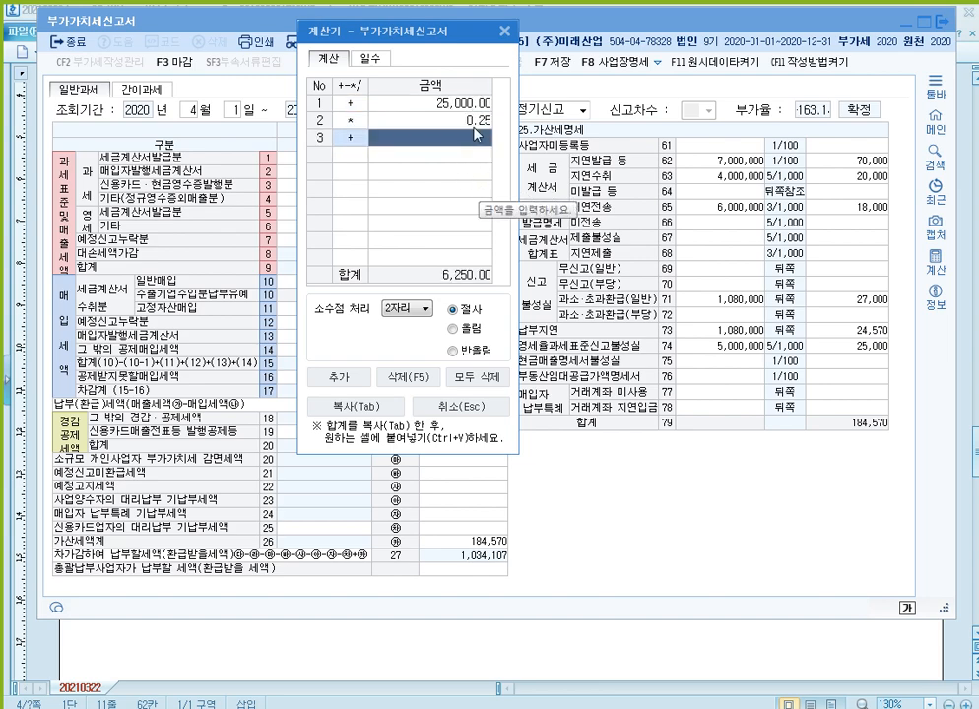
click(465, 121)
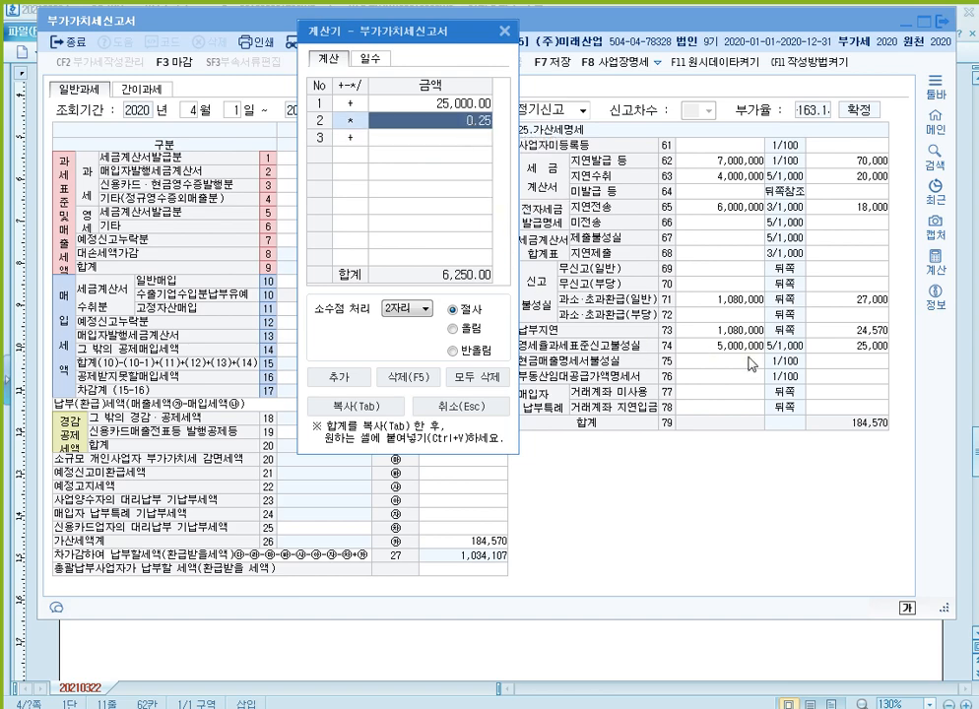
Step: Set the tax of line 74, 영세율과세표준신고불성실, to 6,250 and close the calculator
click(851, 346)
text(6,)
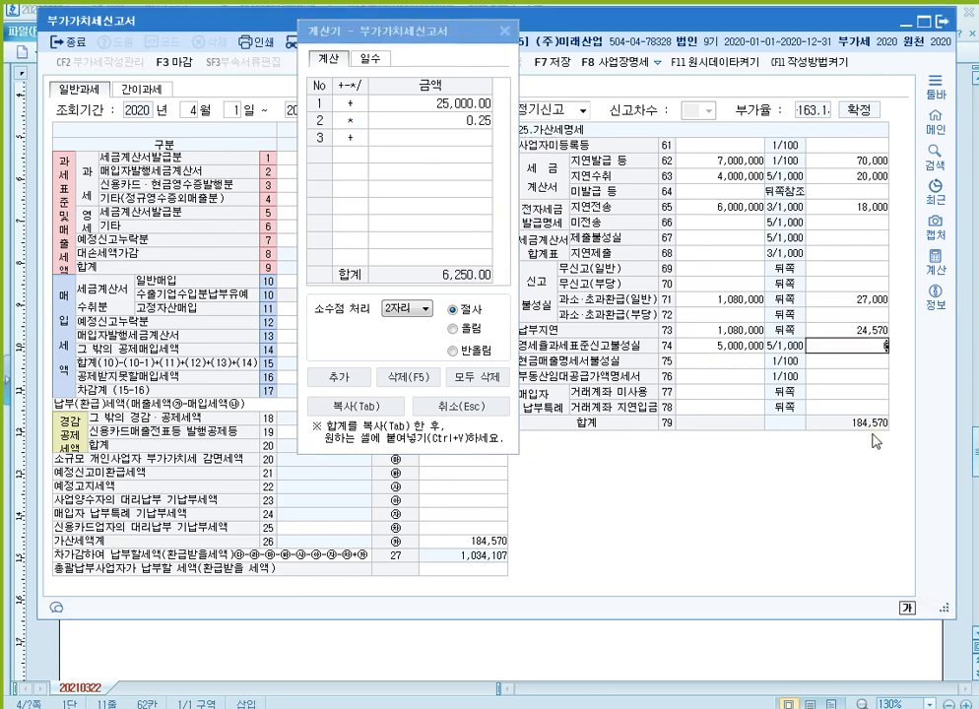
text(250)
key(Return)
key(Return)
key(Return)
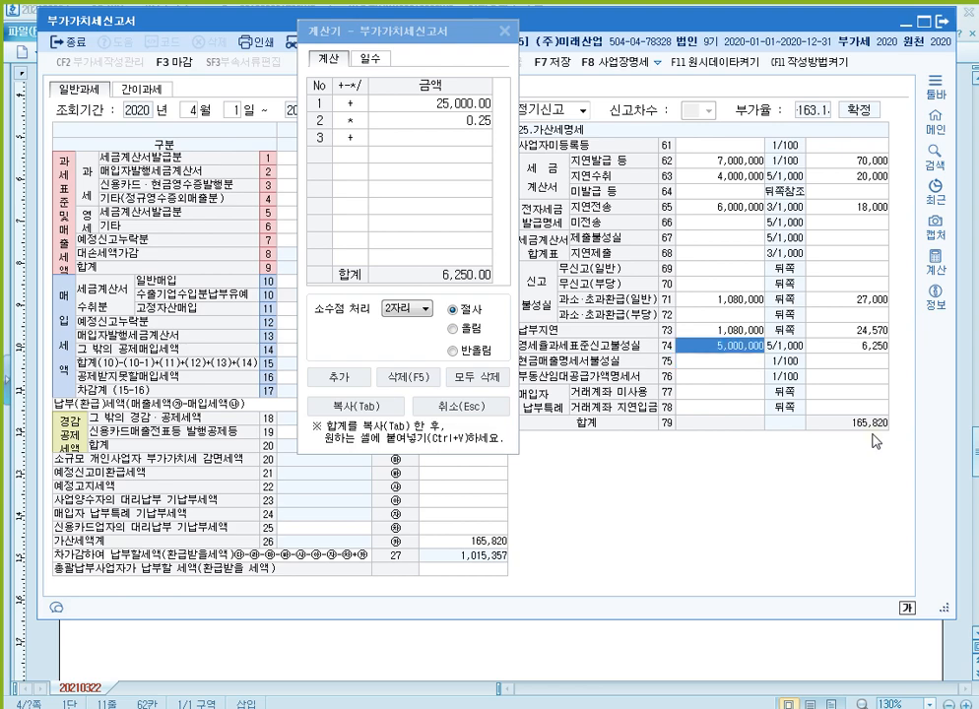
key(Up)
key(Up)
key(Up)
key(Up)
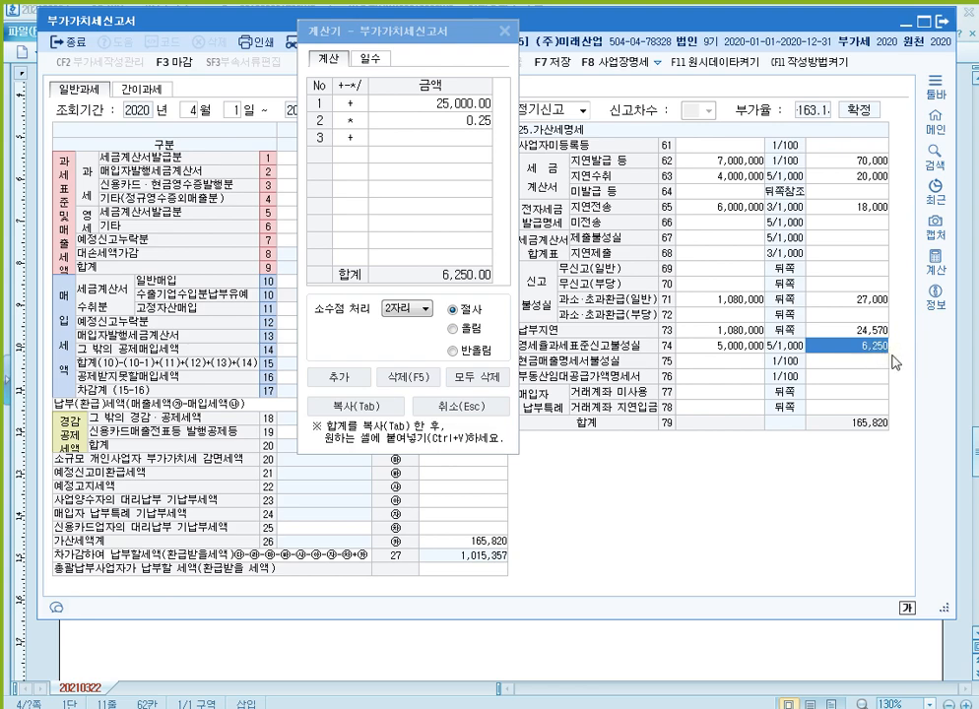
click(858, 300)
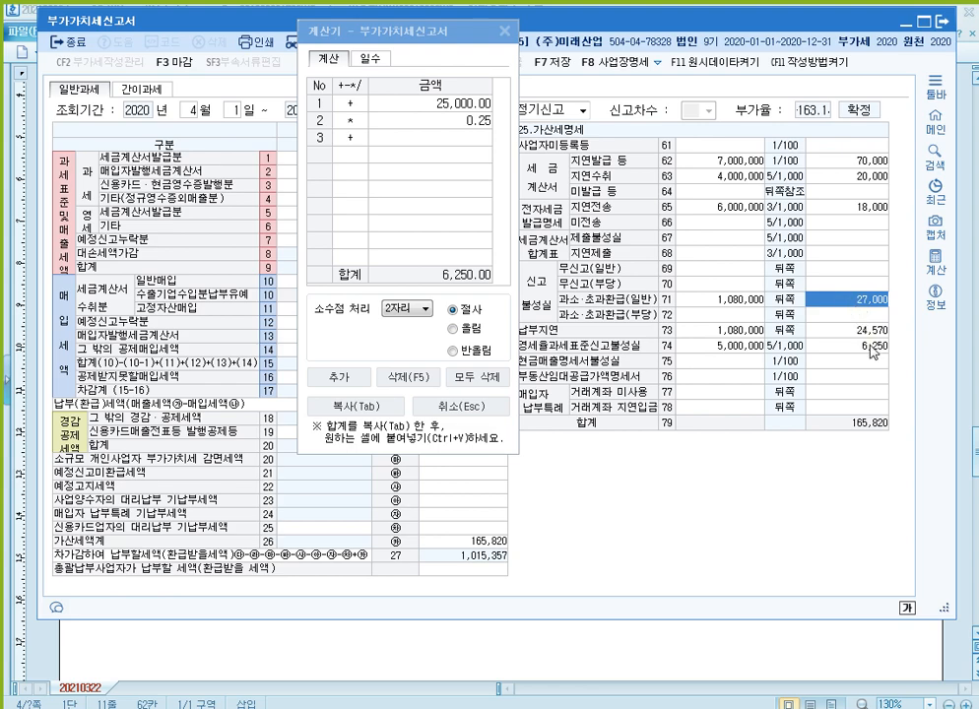
key(Escape)
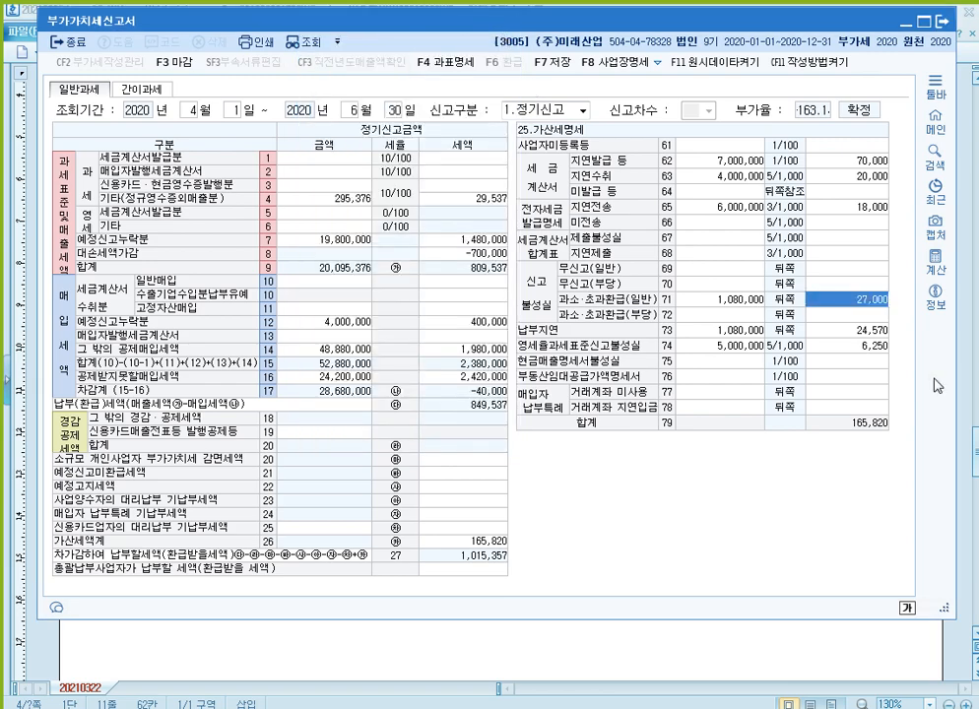
Step: Review the 가산세명세 entries on line 71 과소·초과환급(일반), line 73 납부지연 and line 74 영세율과세표준신고불성실
click(875, 347)
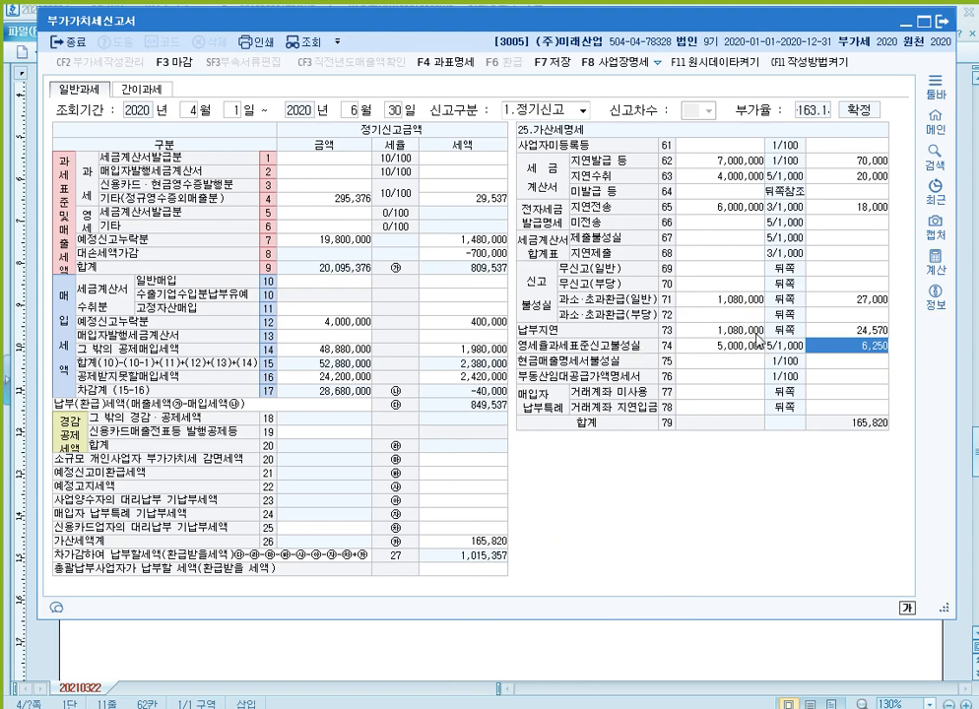
mouse_move(397, 708)
click(737, 298)
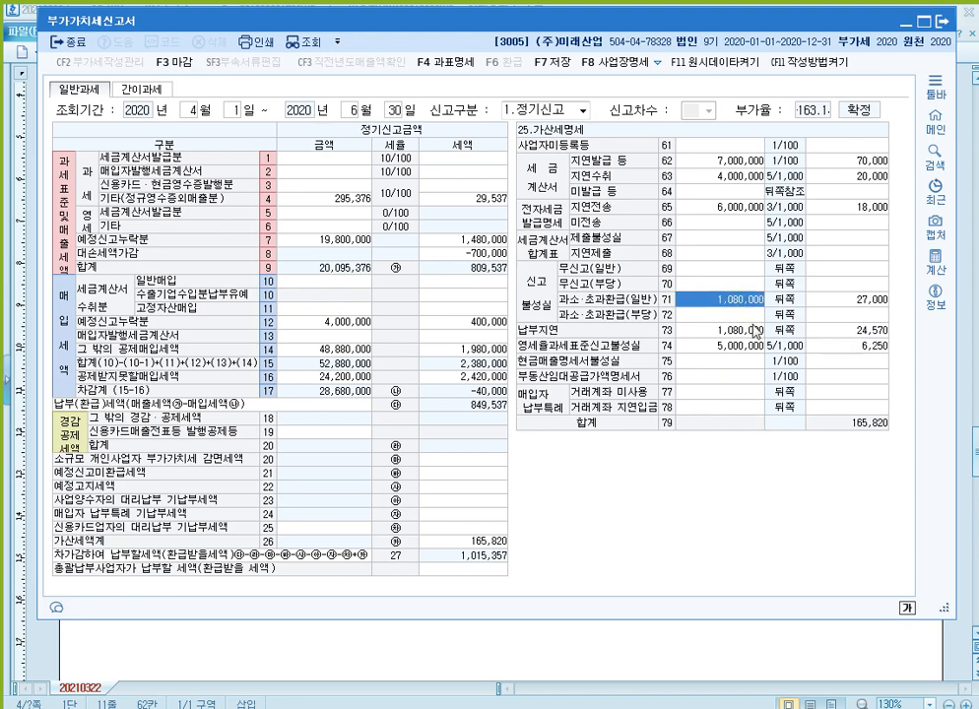
click(754, 329)
click(761, 299)
click(754, 332)
click(750, 346)
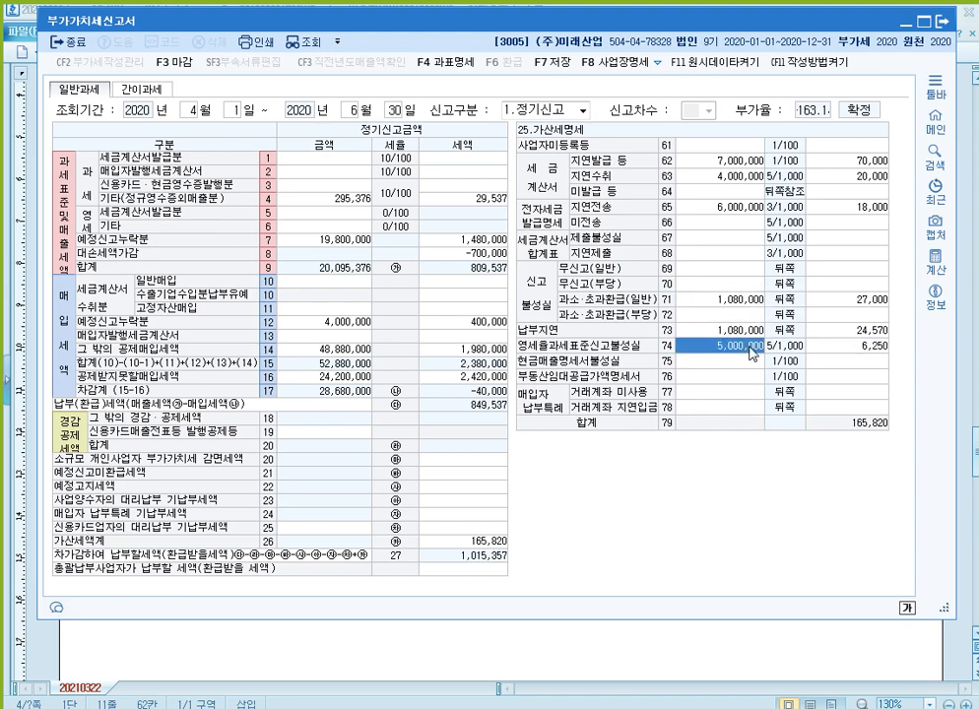
click(746, 299)
click(749, 331)
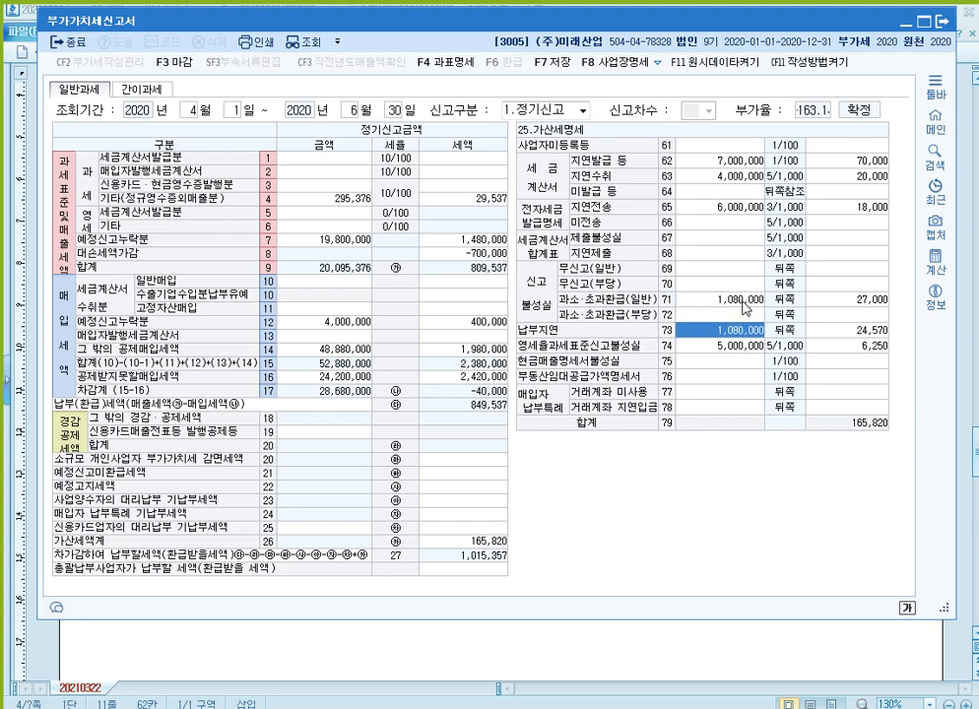
click(741, 301)
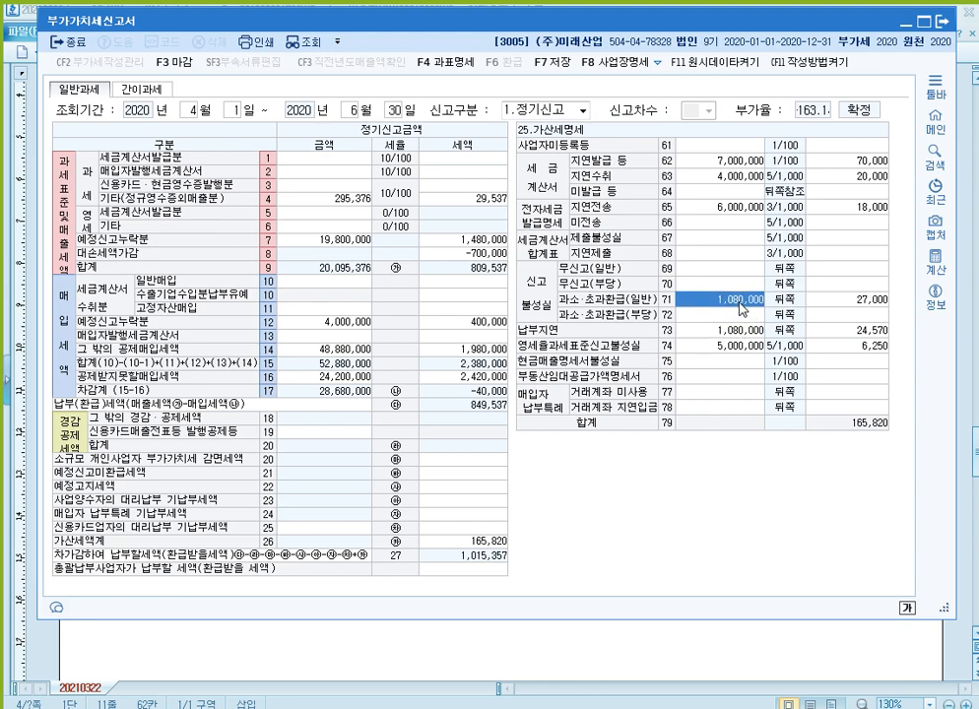
click(744, 330)
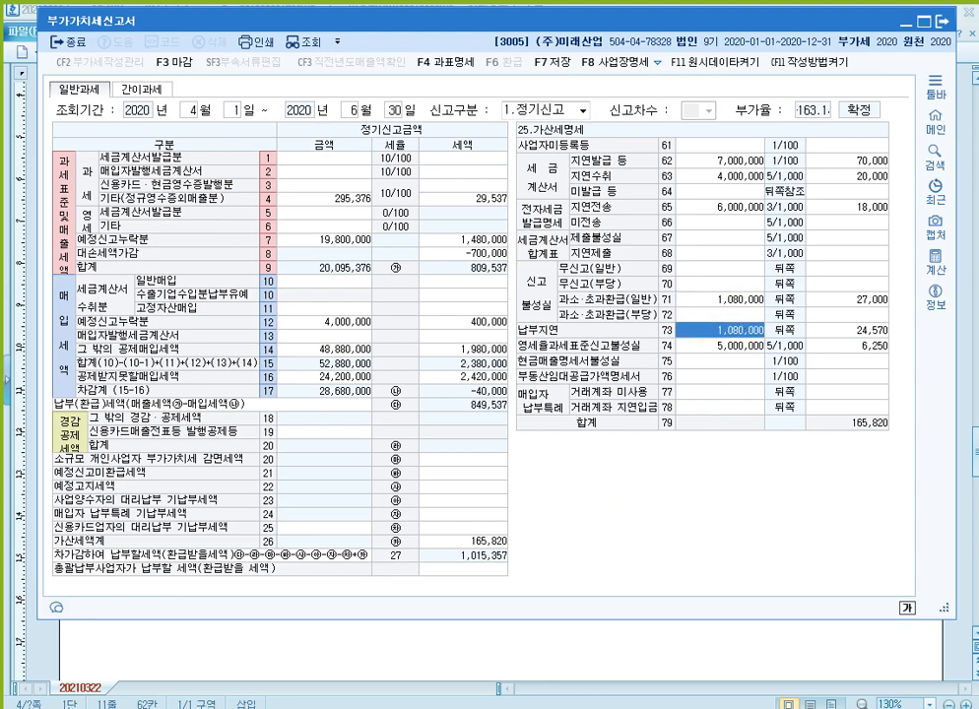
Step: Switch to the 20210322.hwp notes and review the lines about 71번, 73번 and 74번
key(alt+Tab)
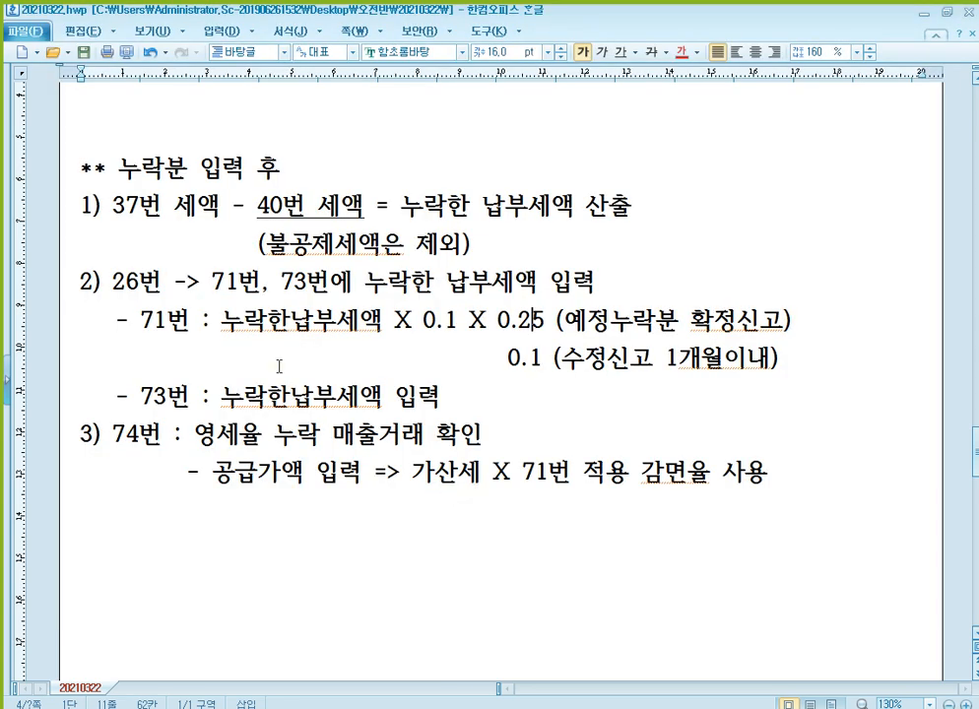
click(244, 283)
click(248, 392)
click(236, 433)
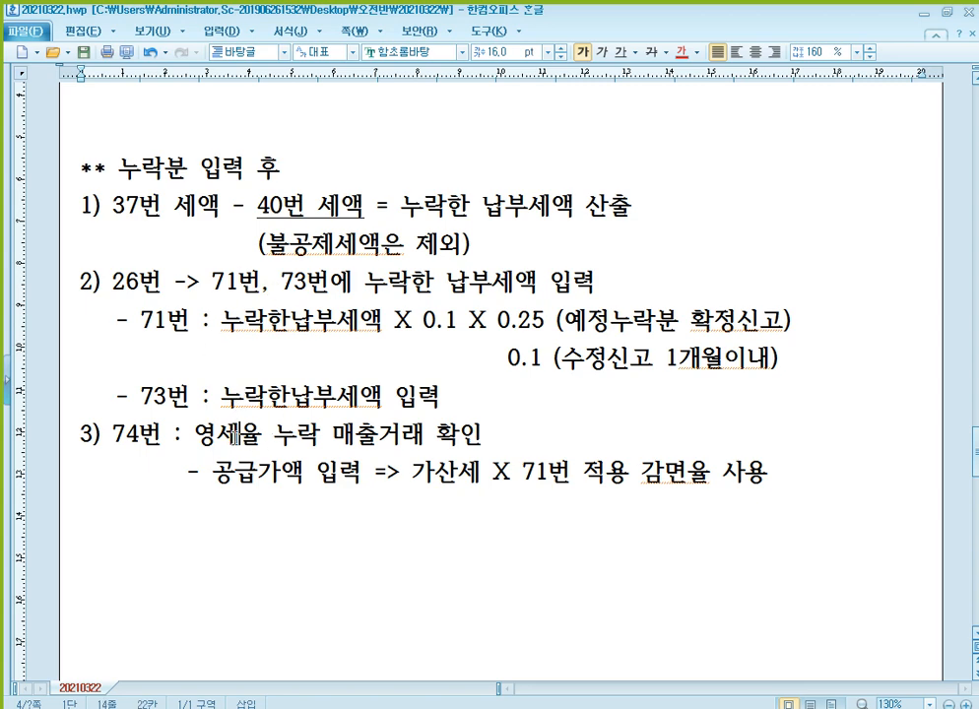